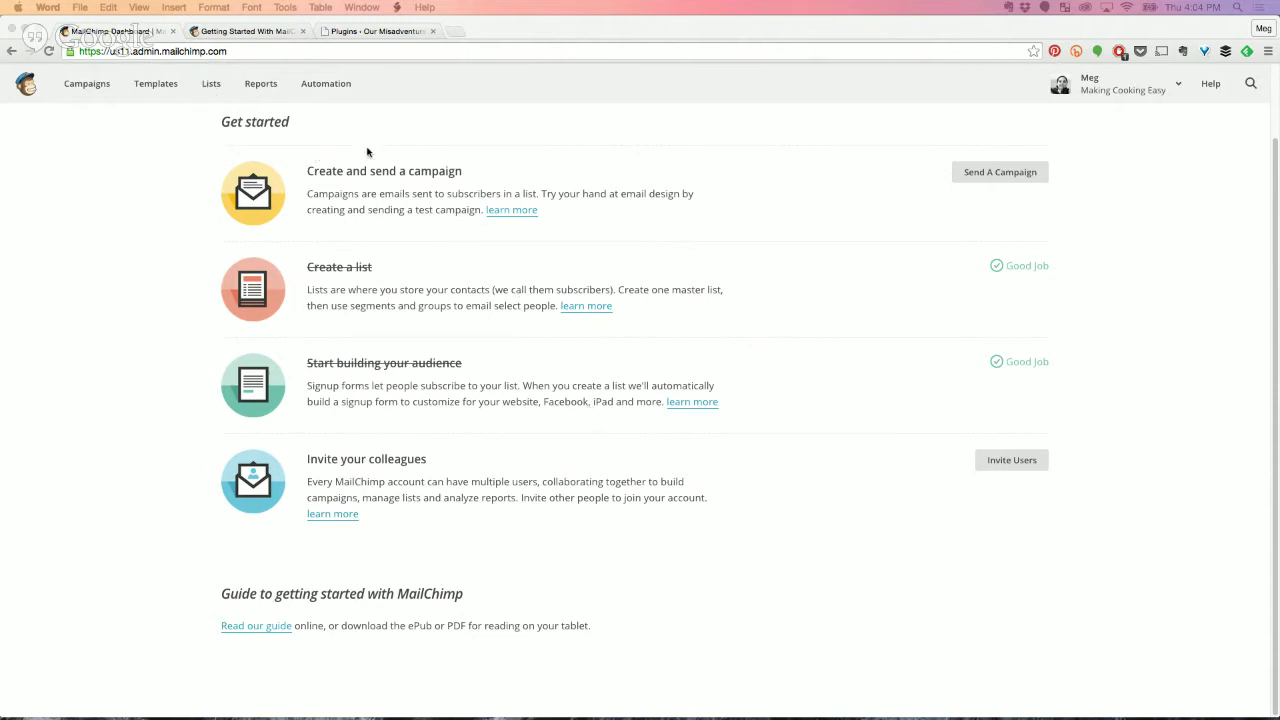
Bring the MailChimp dashboard forward and view the Automation page's paid-feature notice.
left_click(262, 136)
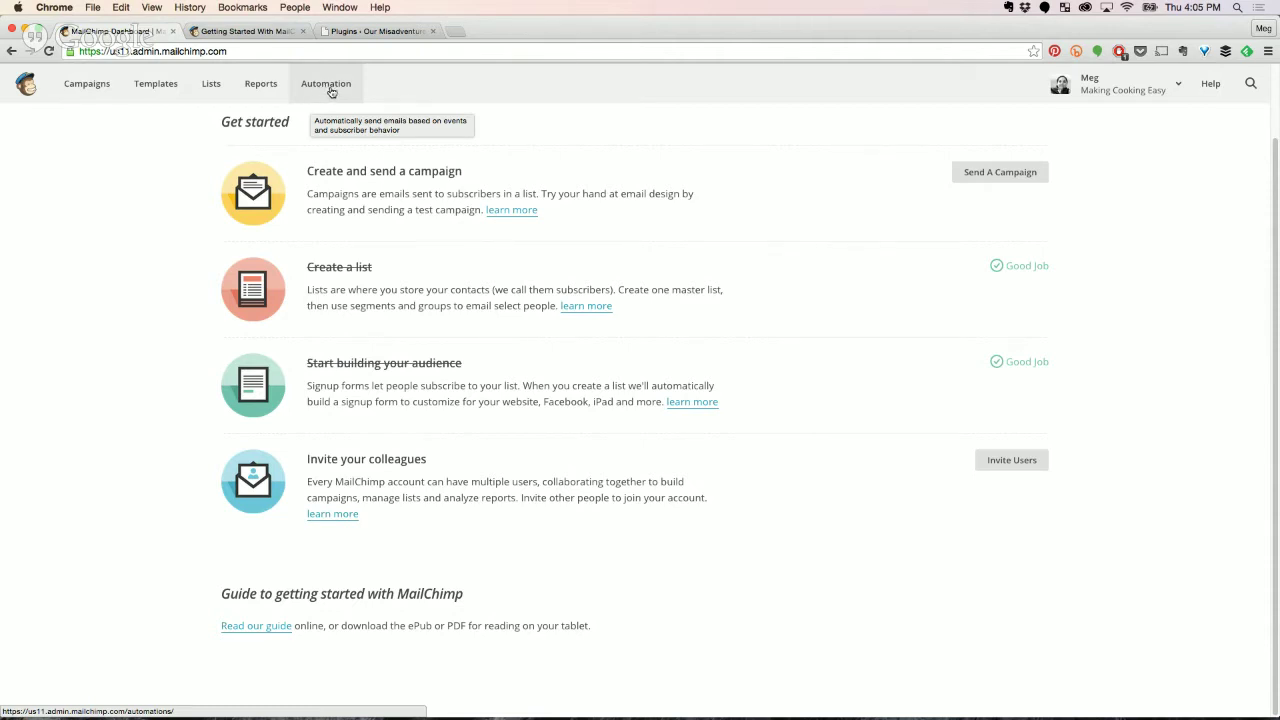
left_click(331, 88)
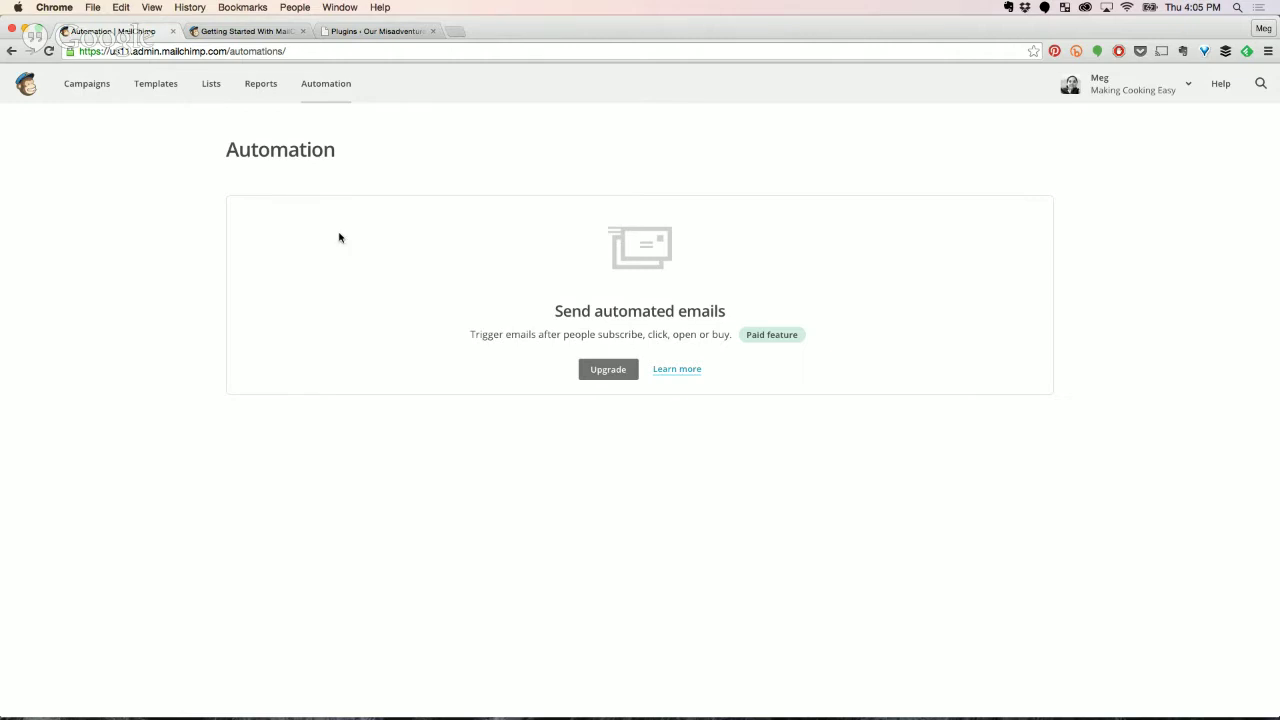
Open the Lists overview, which shows the account has no lists yet.
left_click(211, 86)
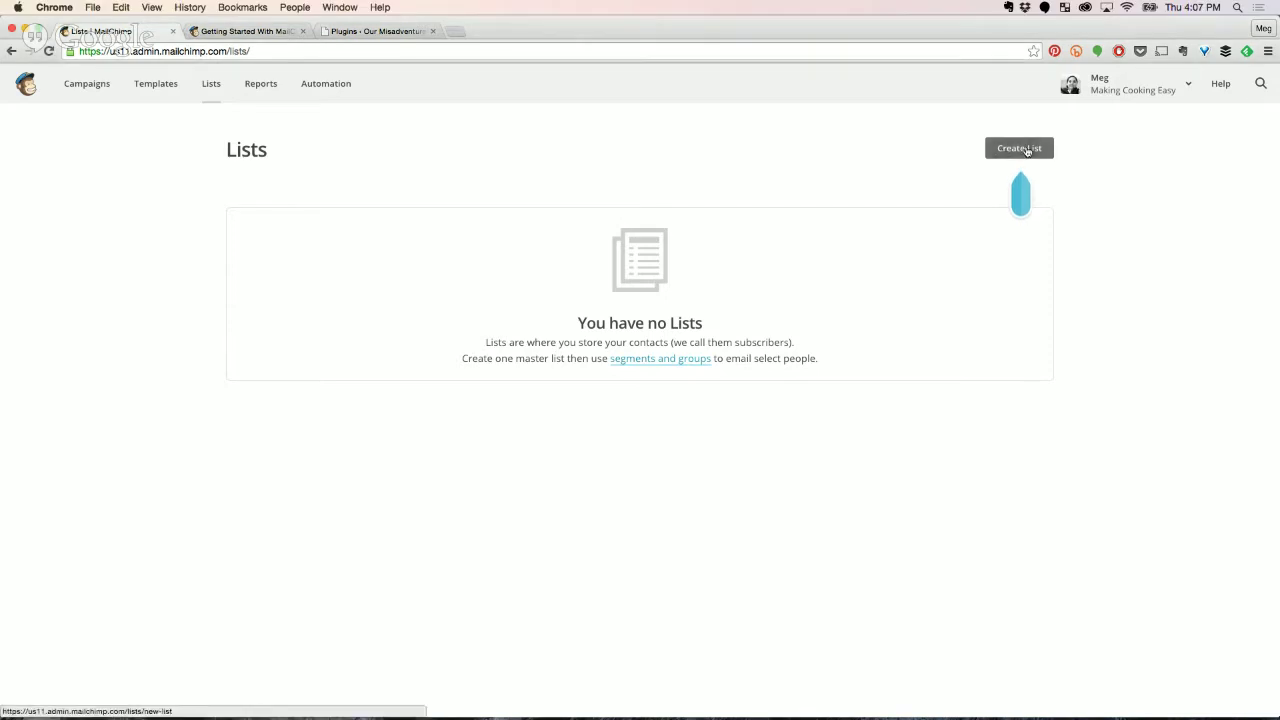
Start a new list named 'Making Cooking Easy'.
left_click(1024, 150)
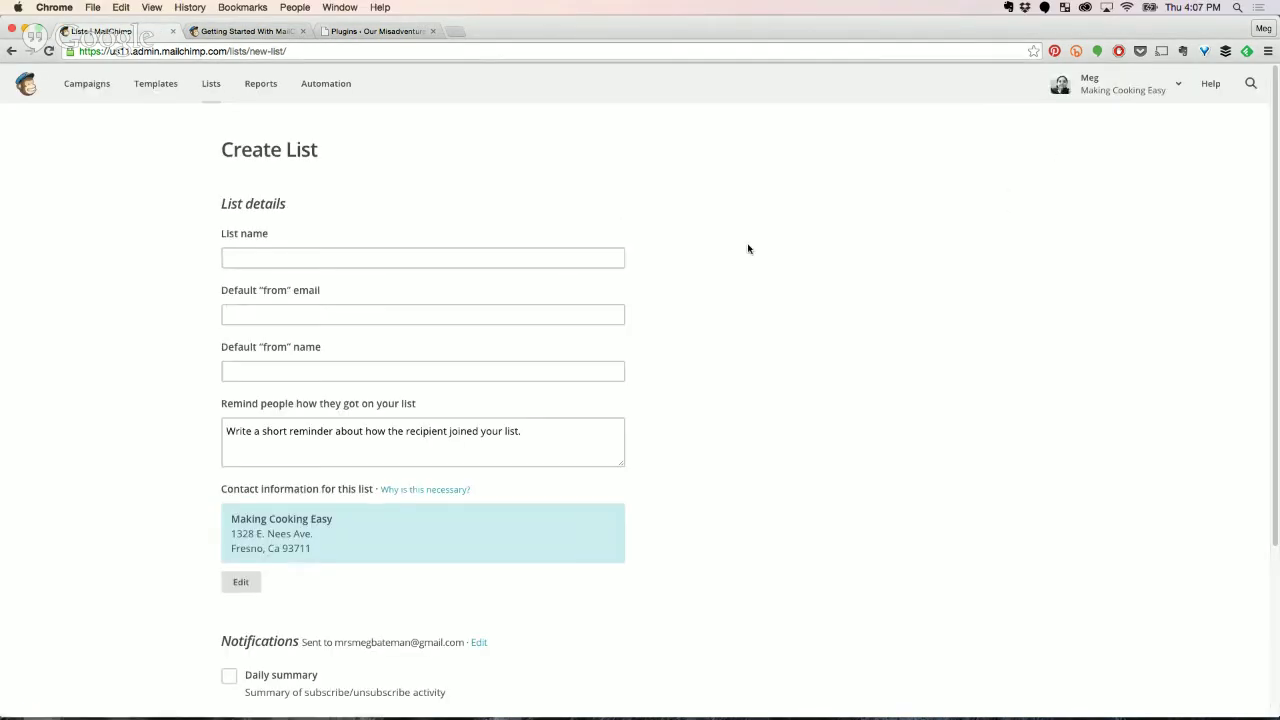
left_click(403, 257)
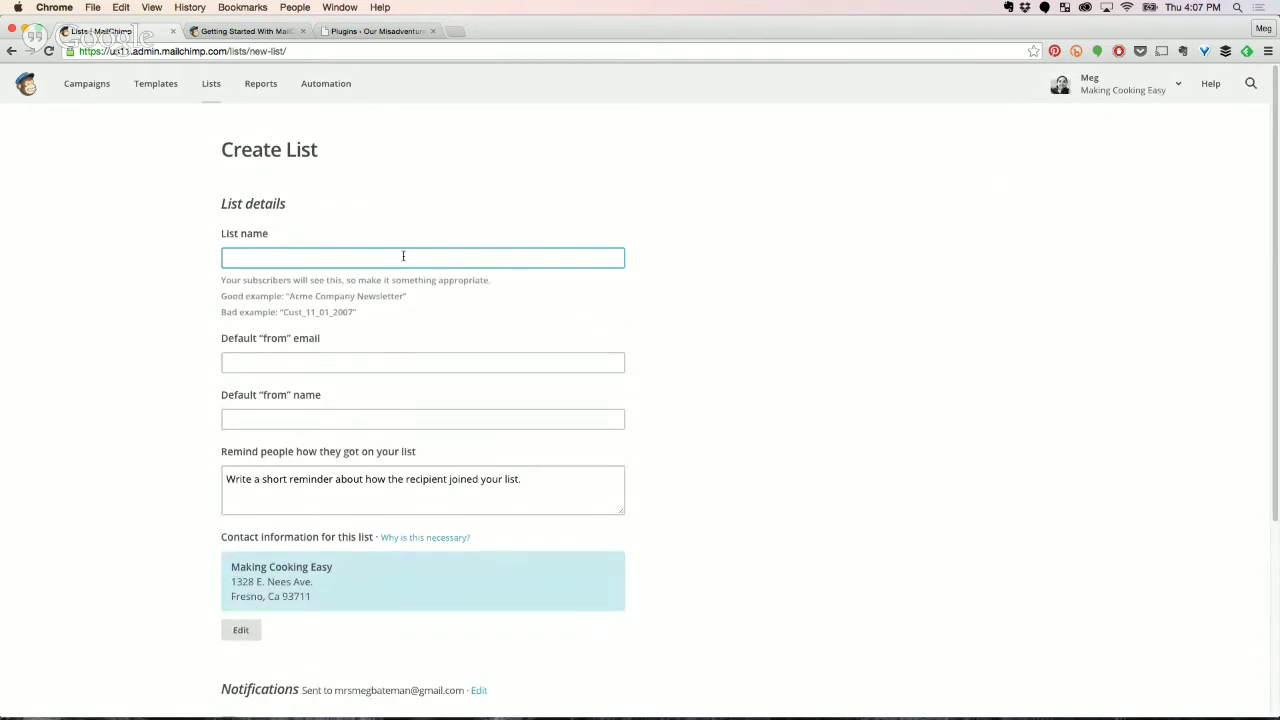
type("Making Cooking Easy")
Enter the default sender's e-mail address and from name for the list.
key("Tab")
type("mrs")
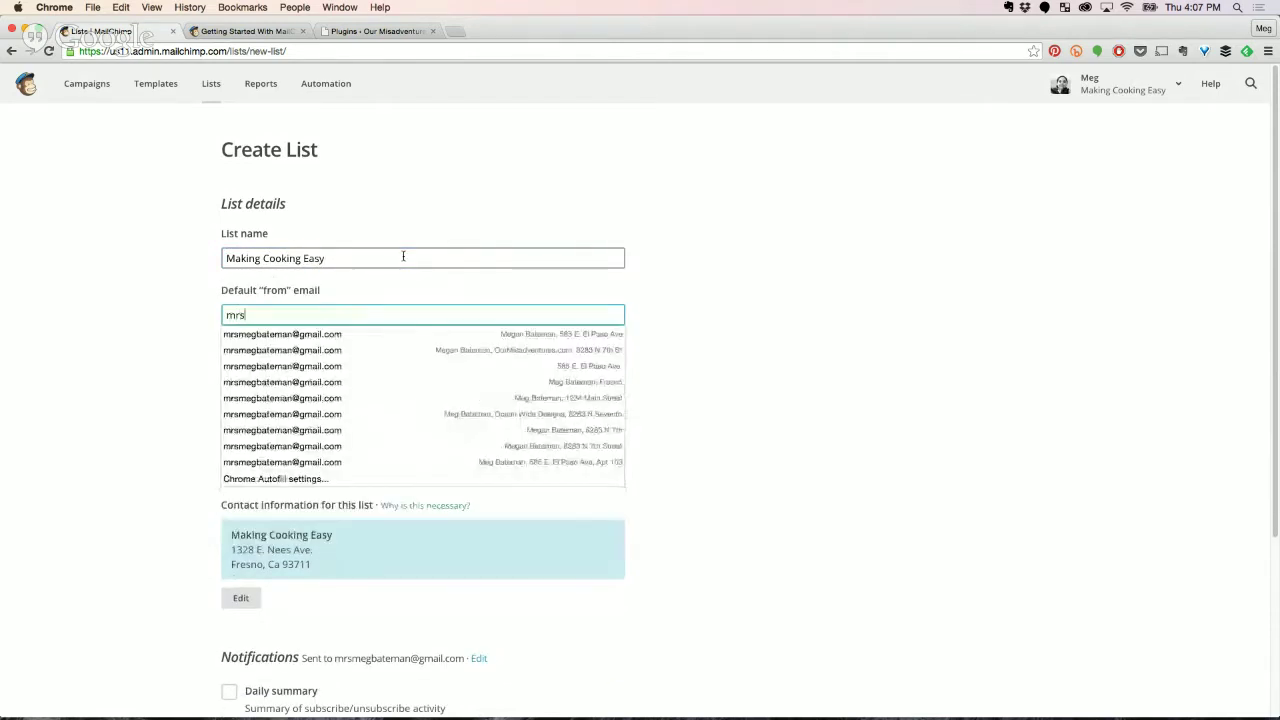
key("BackSpace")
key("BackSpace")
key("BackSpace")
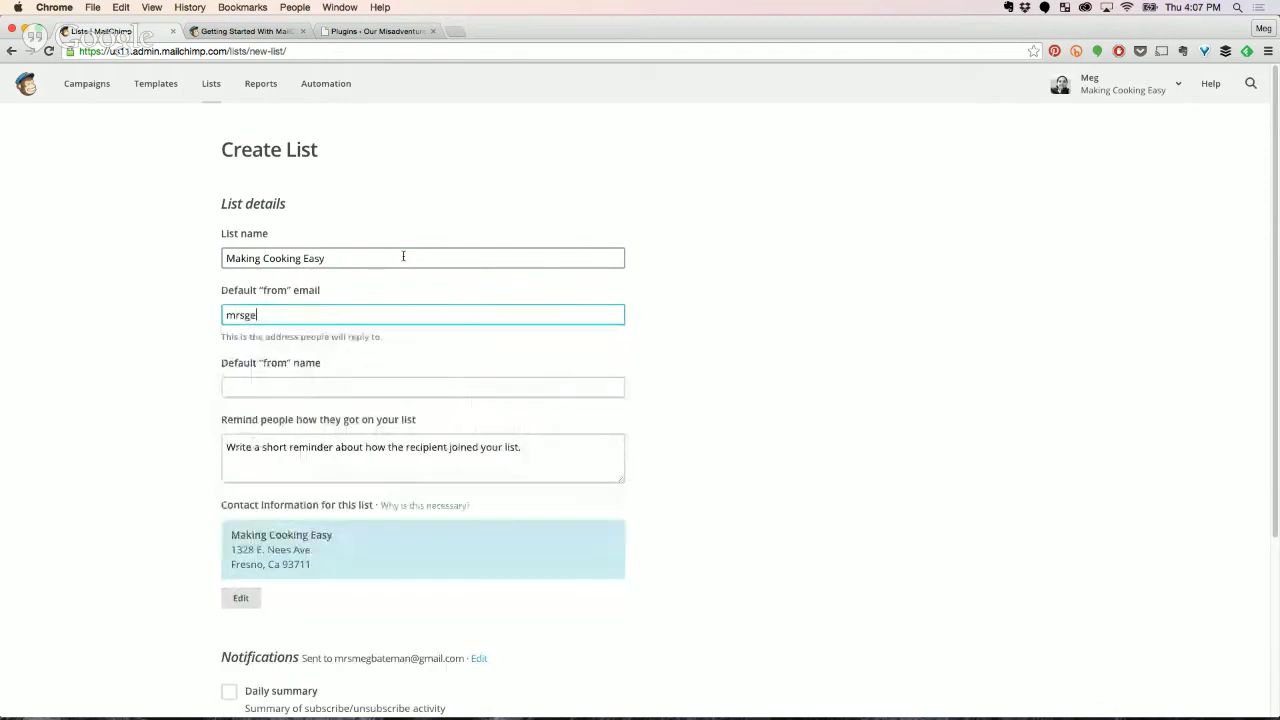
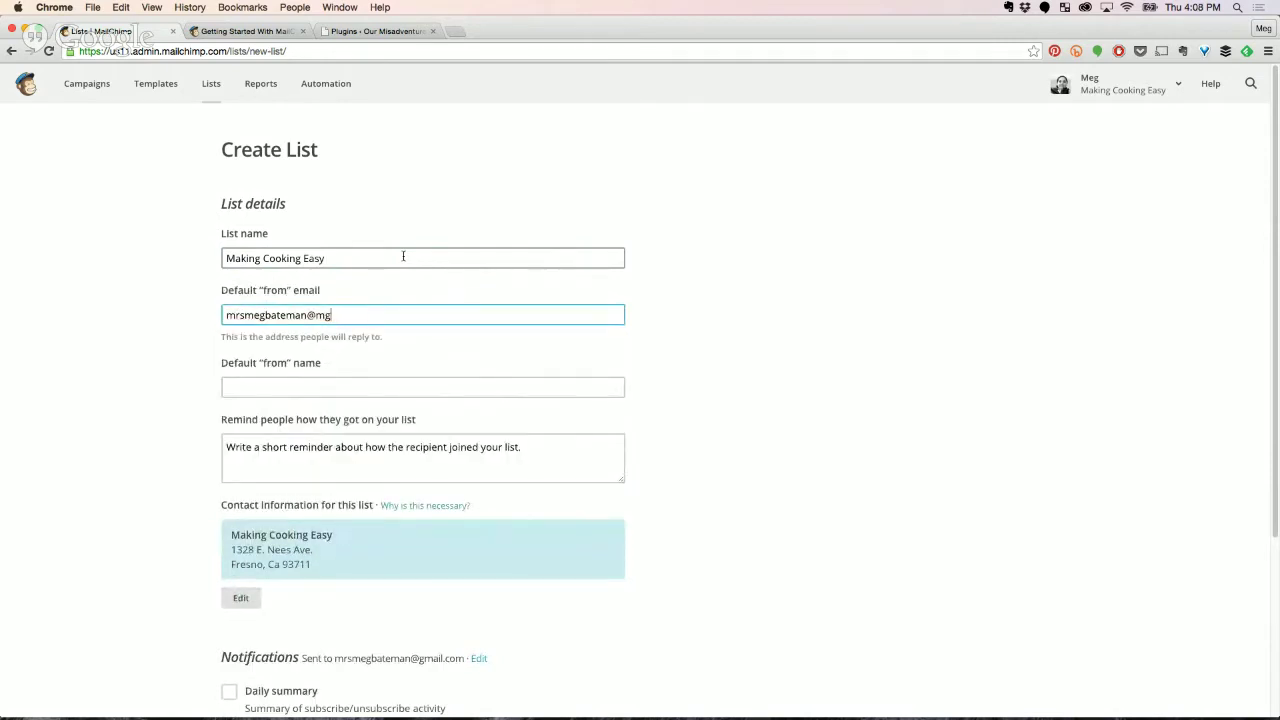
key("Tab")
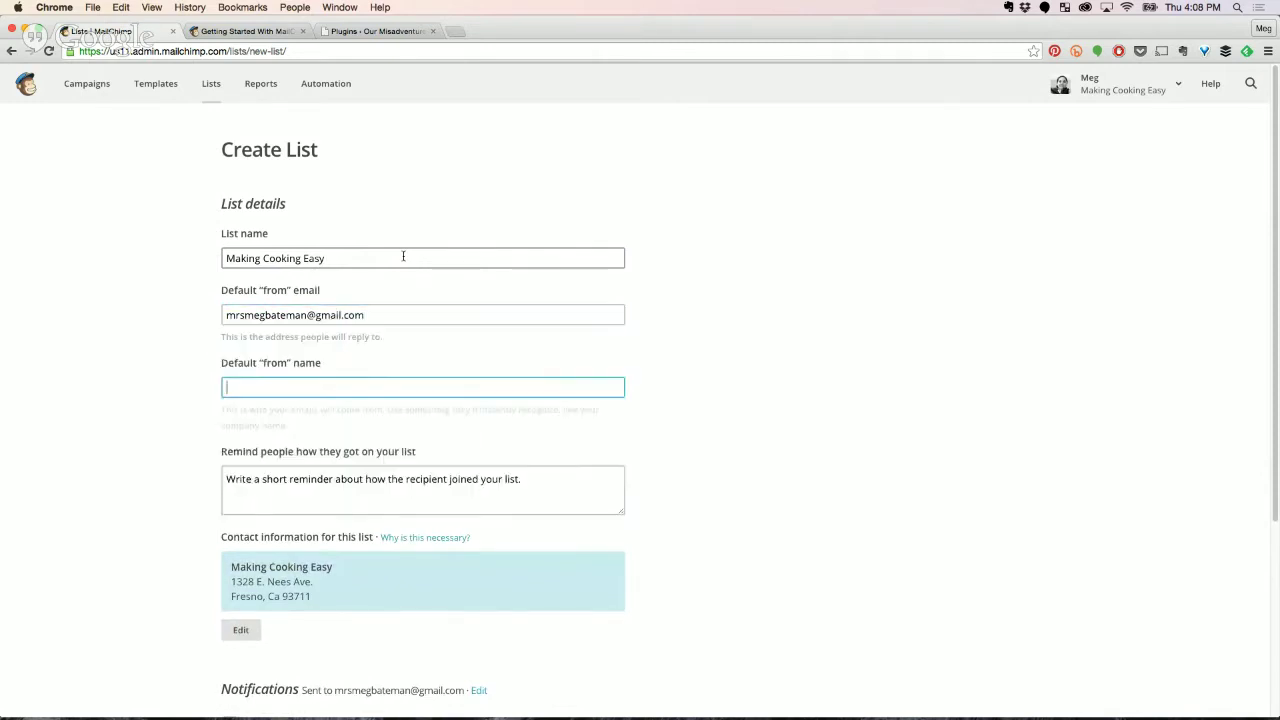
type("Meg")
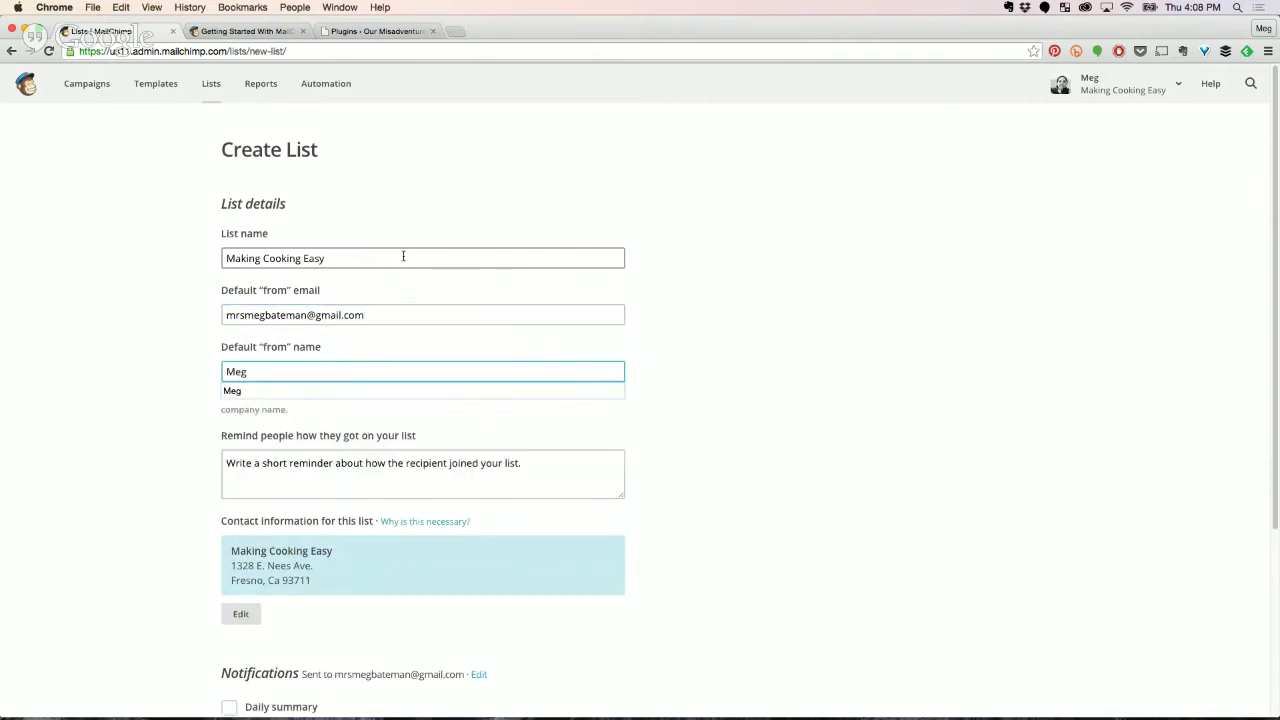
type(" @ Making Cook")
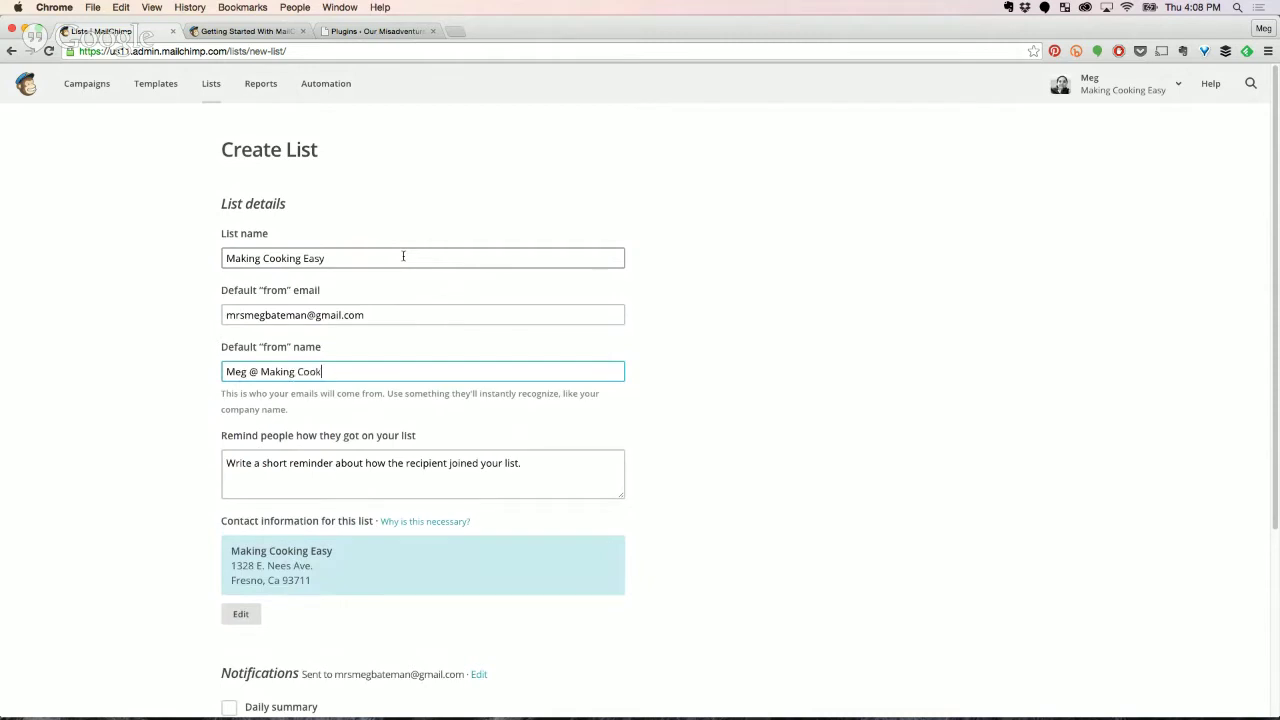
type("ing Easy")
key("Tab")
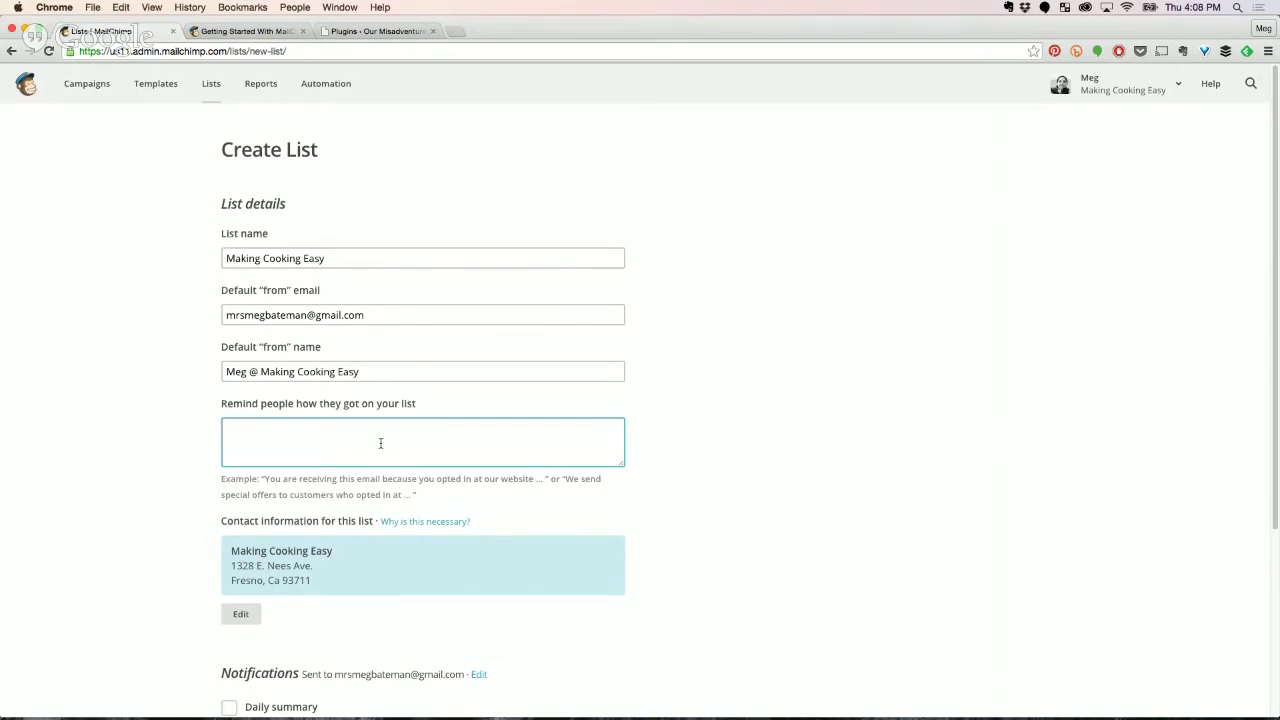
Enter the reminder 'You subscribed using a form on our website' and scroll to Save.
type("You subscribed using a form on our website.")
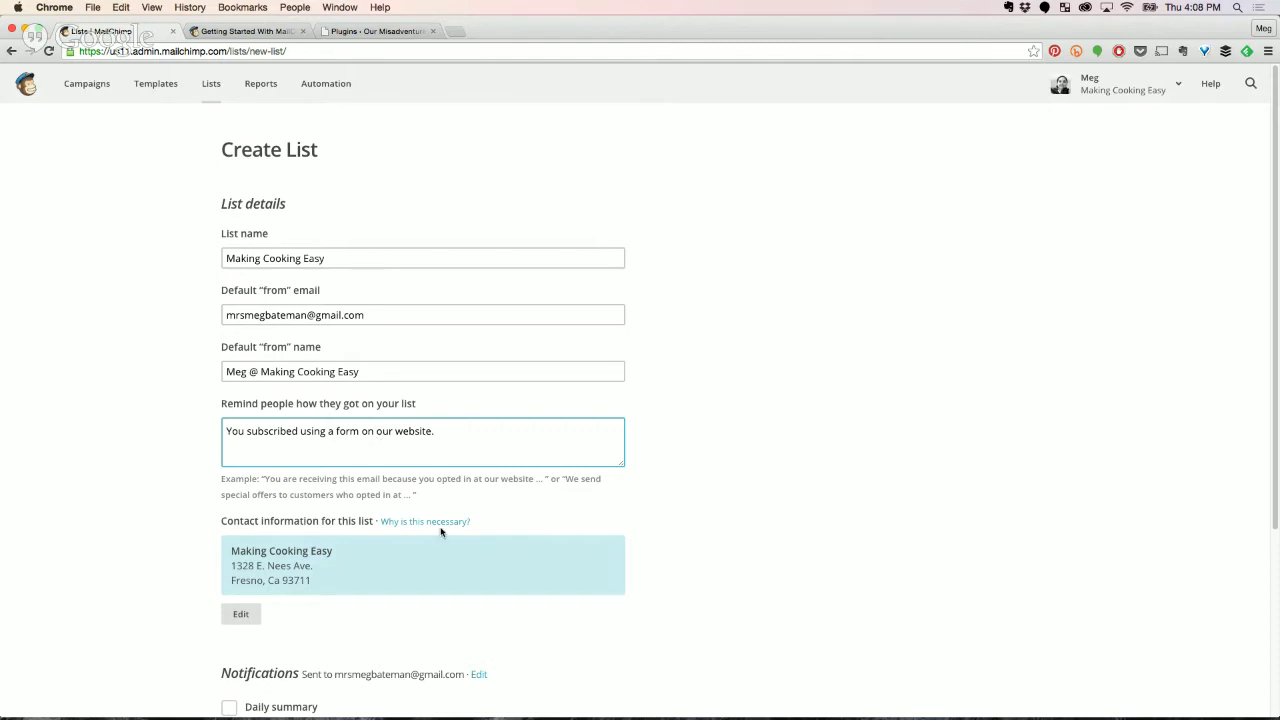
scroll(771, 563, "down", 3)
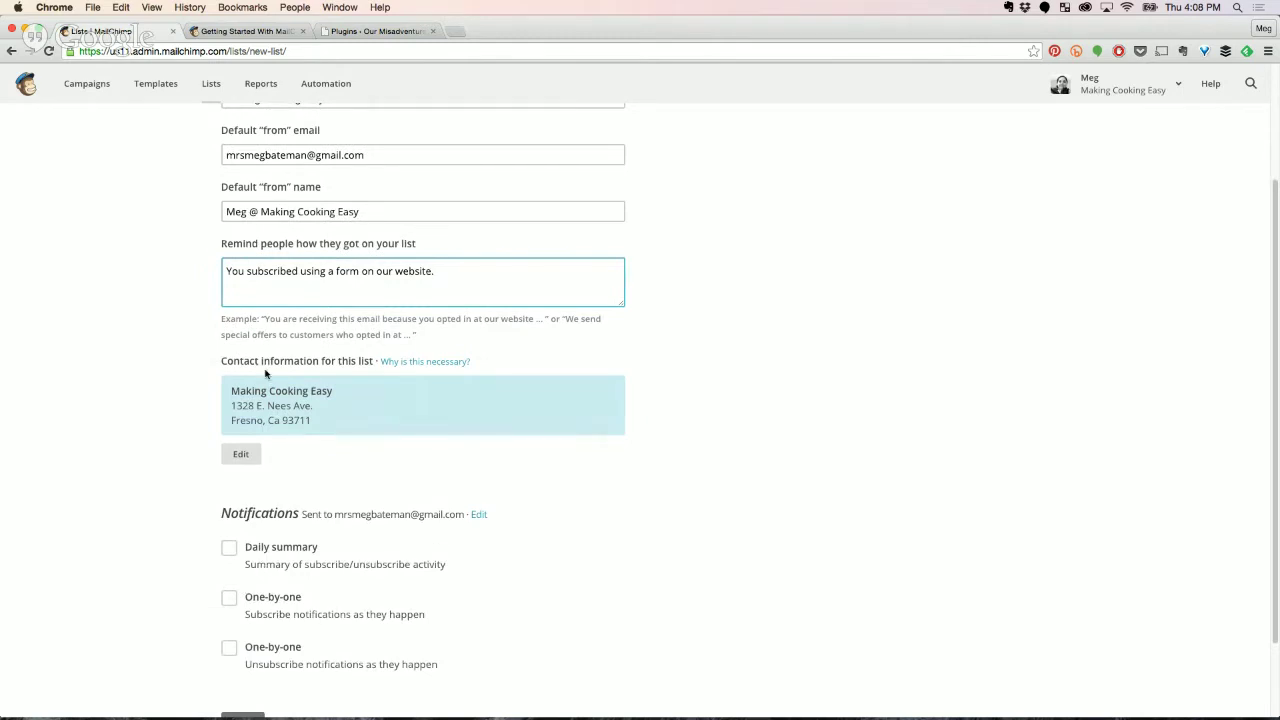
scroll(357, 513, "down", 1)
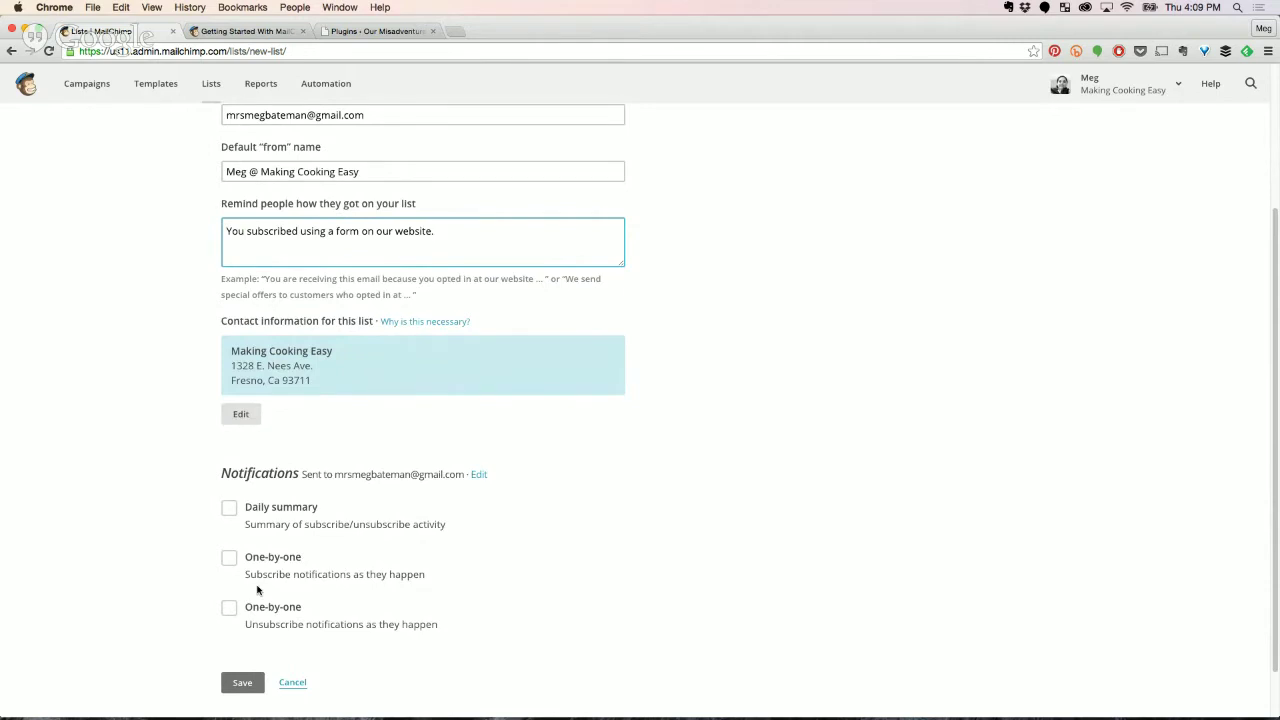
After the save error, change the @ in the from name to 'at' and save again.
left_click(242, 683)
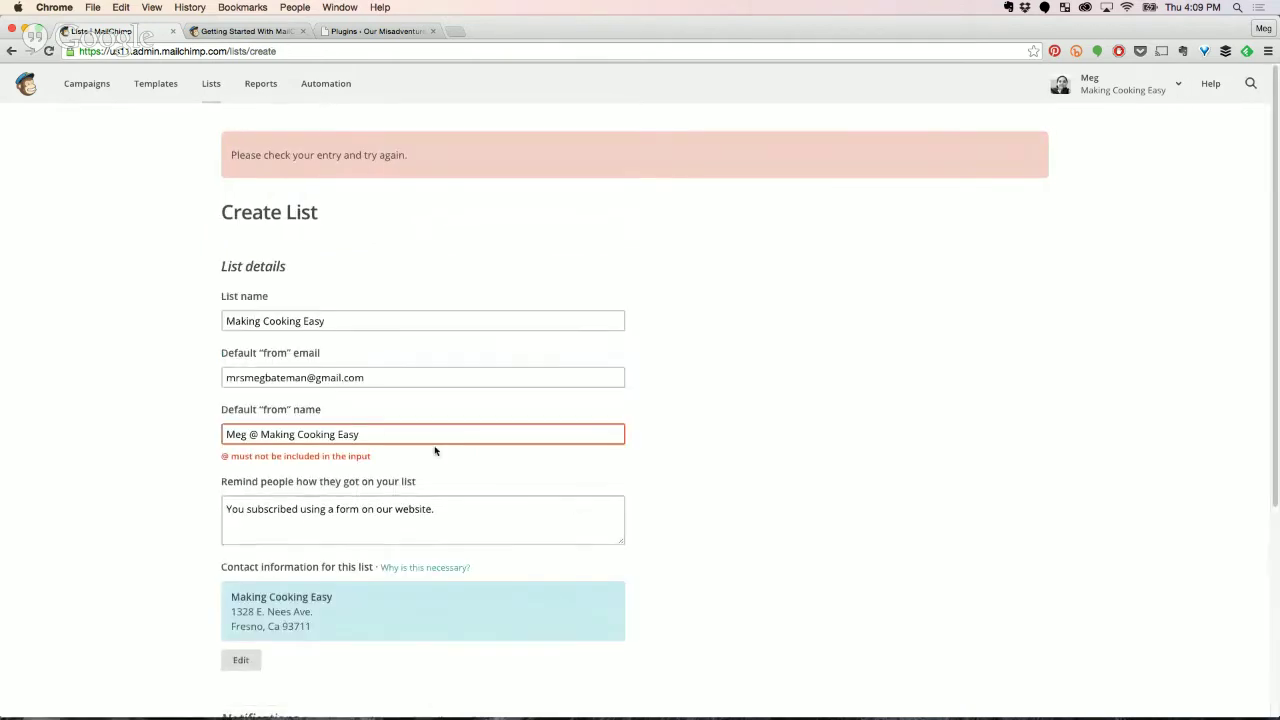
left_click(253, 434)
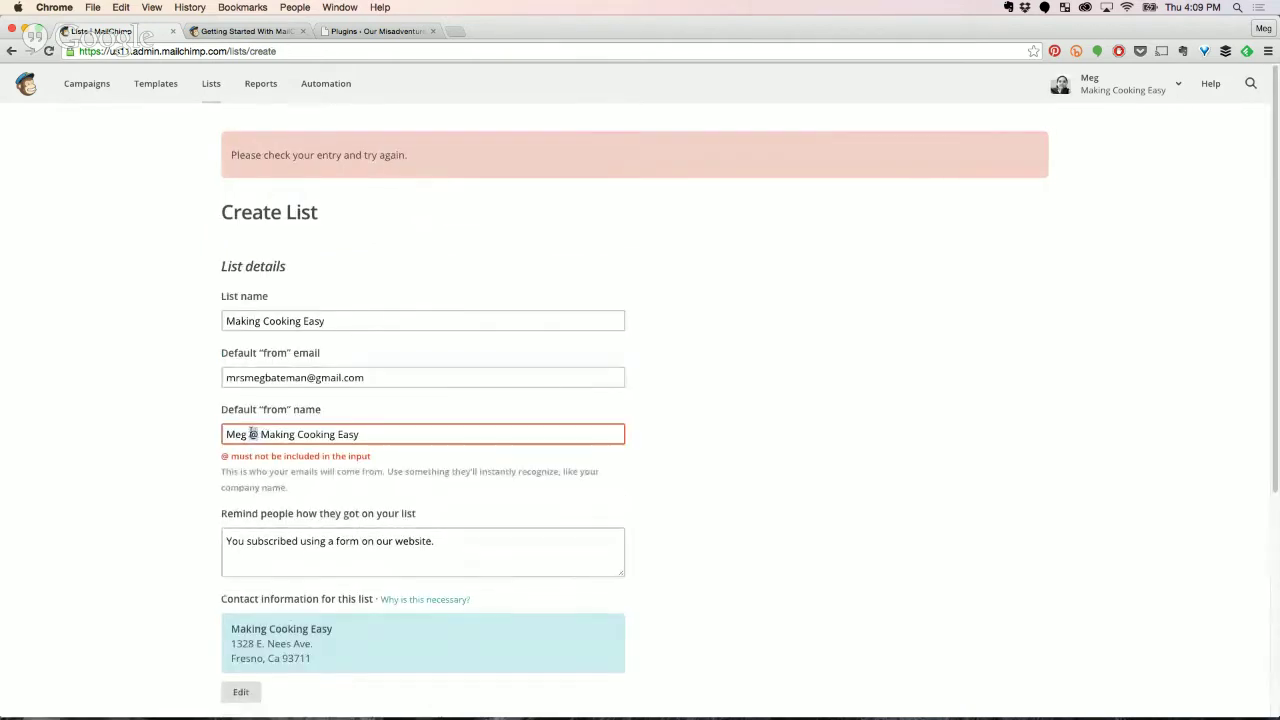
double_click(253, 434)
type("at")
scroll(385, 645, "down", 3)
scroll(360, 650, "down", 4)
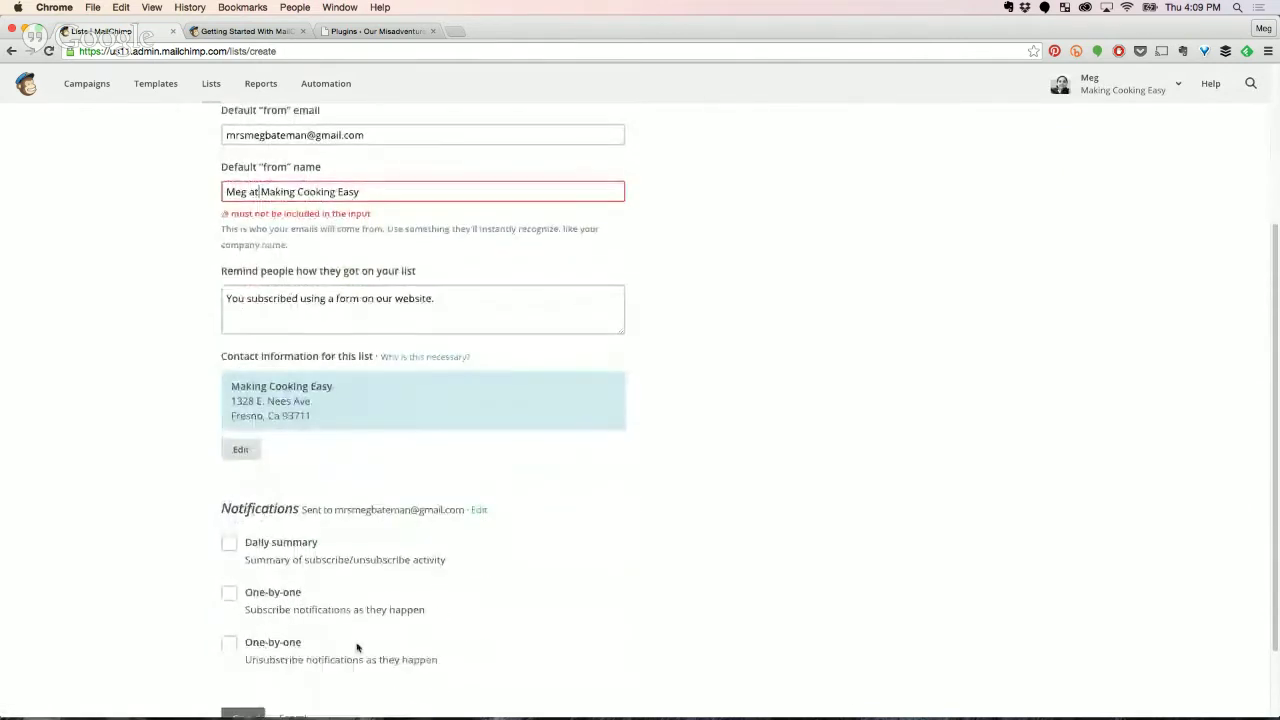
left_click(243, 665)
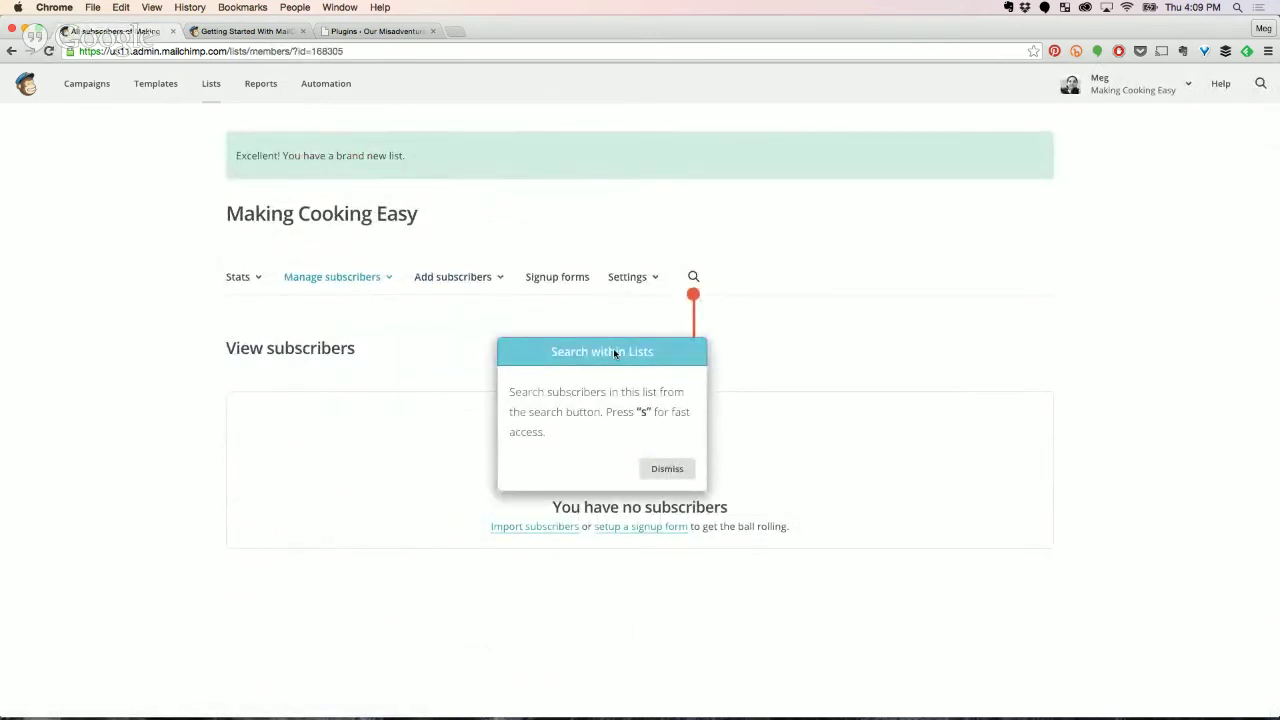
Dismiss the 'Search within Lists' tip and show the list's Signup forms options.
left_click(668, 470)
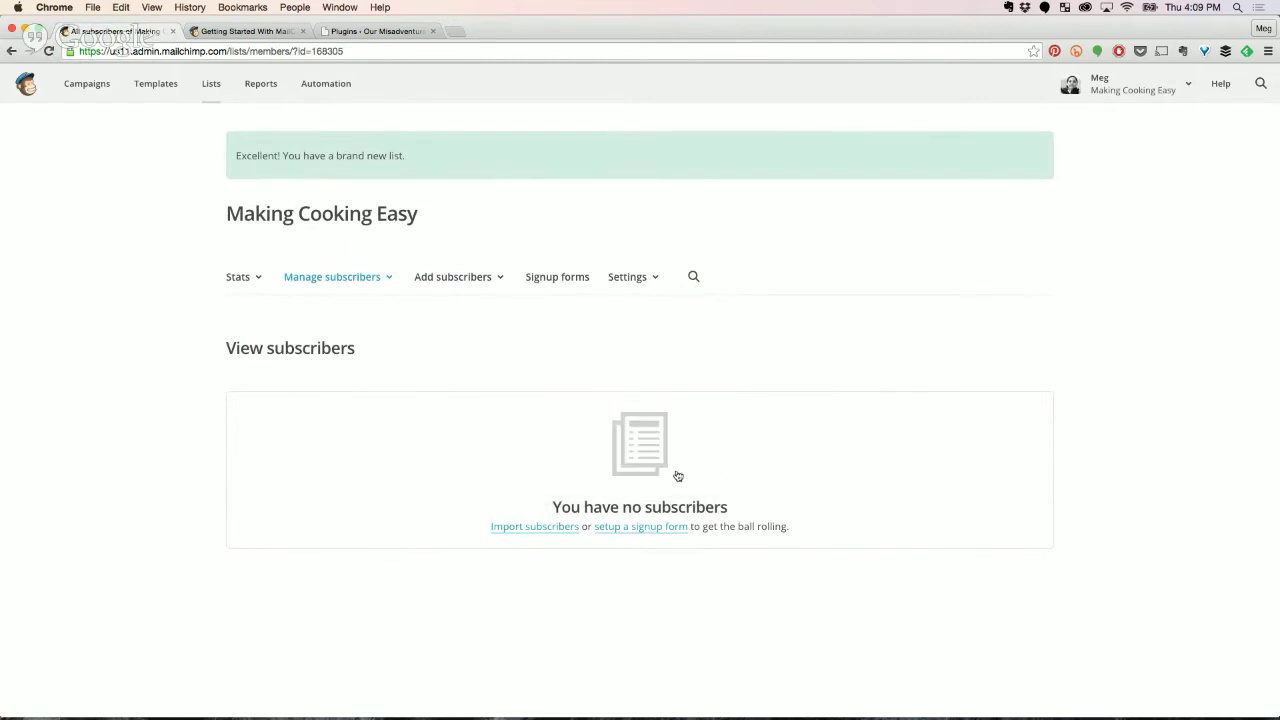
left_click(549, 284)
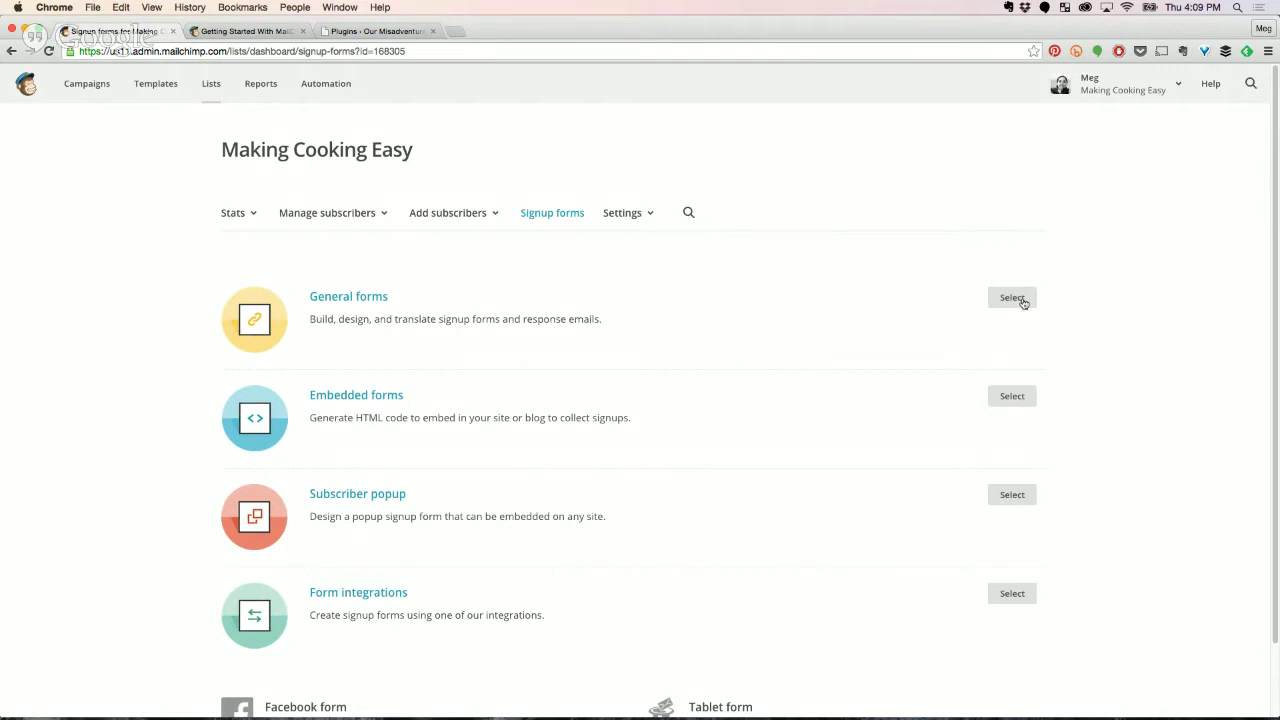
Select General forms and scroll down to the form preview with Email, First and Last Name.
left_click(1012, 298)
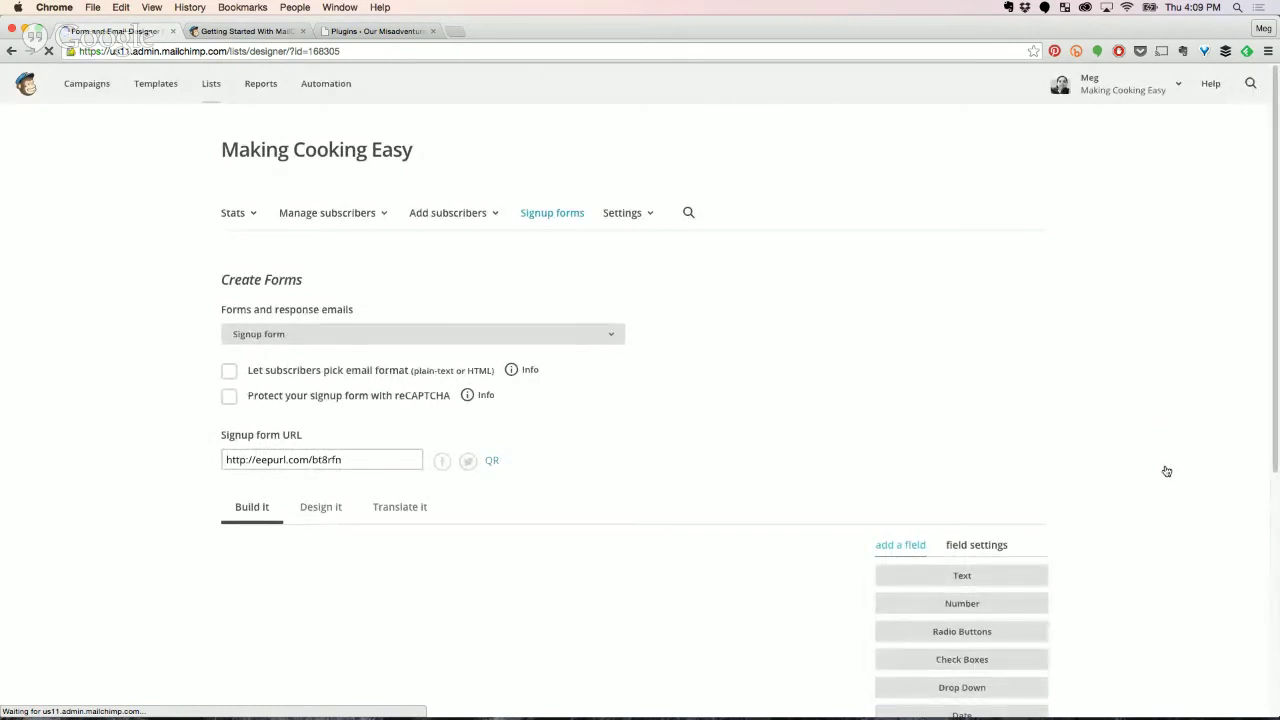
scroll(1166, 465, "down", 2)
scroll(1182, 480, "down", 2)
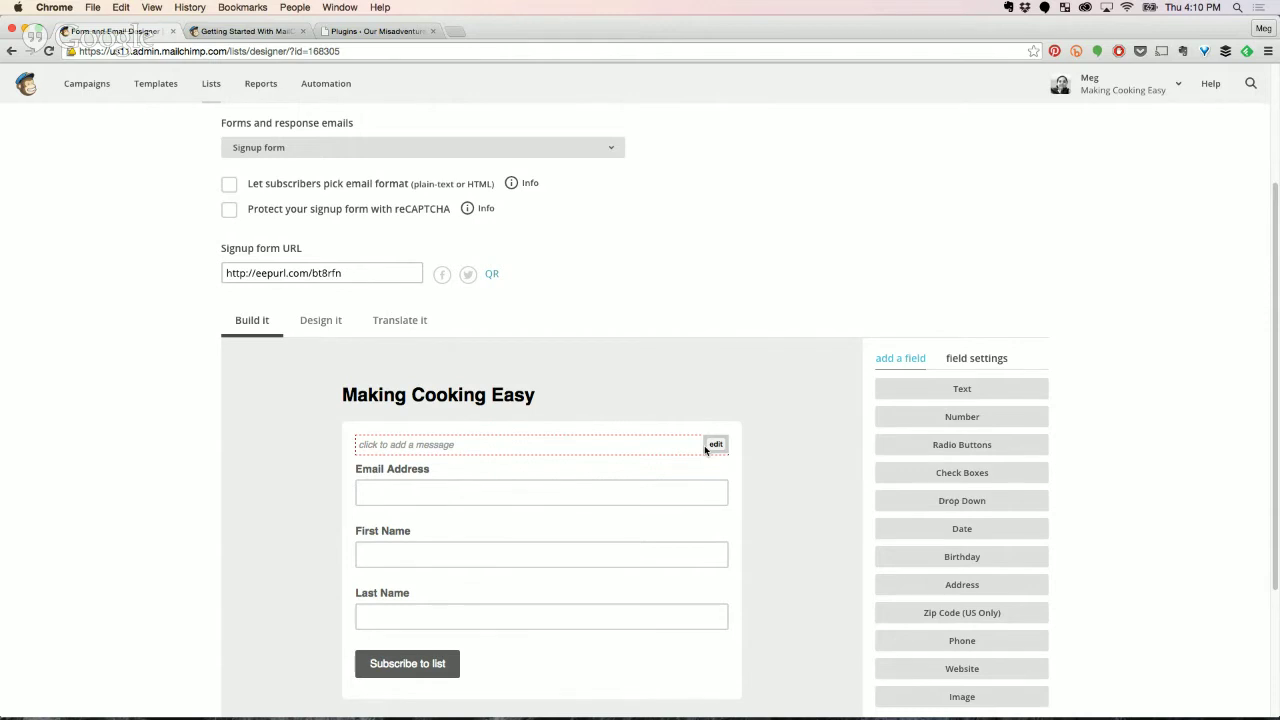
Open the Email Address field's settings and begin editing its help text.
scroll(758, 478, "down", 1)
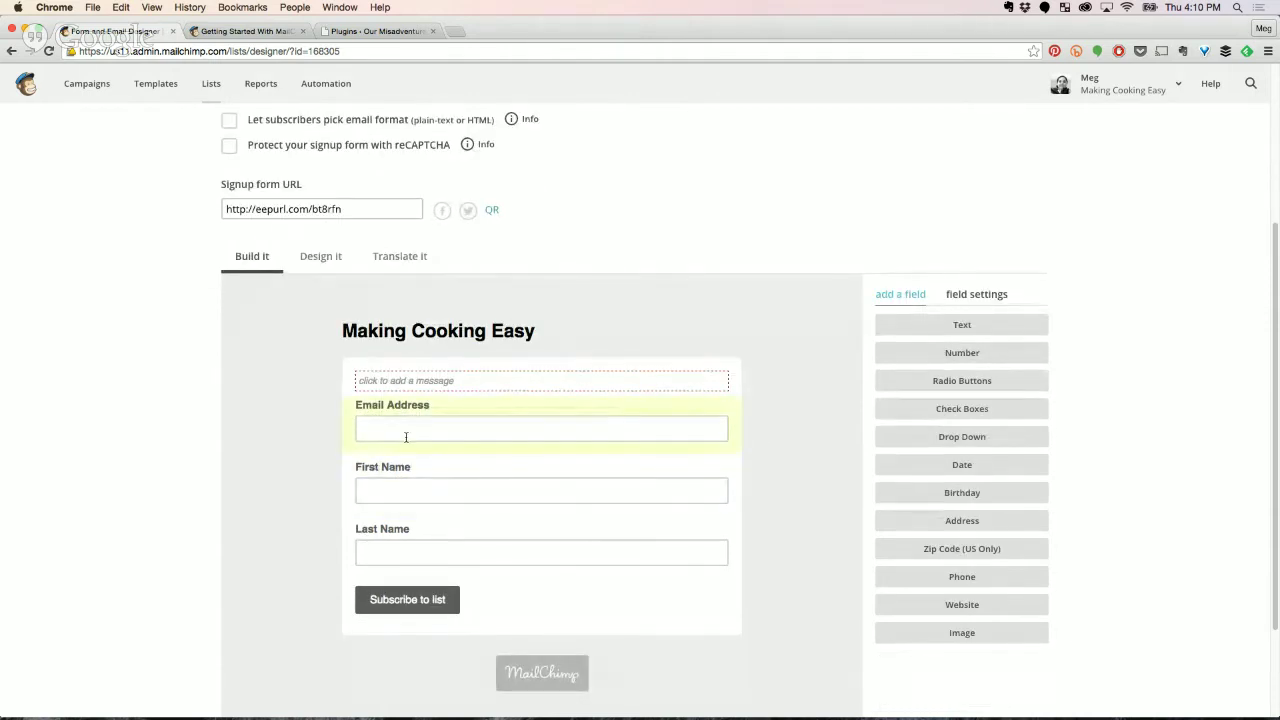
left_click(497, 421)
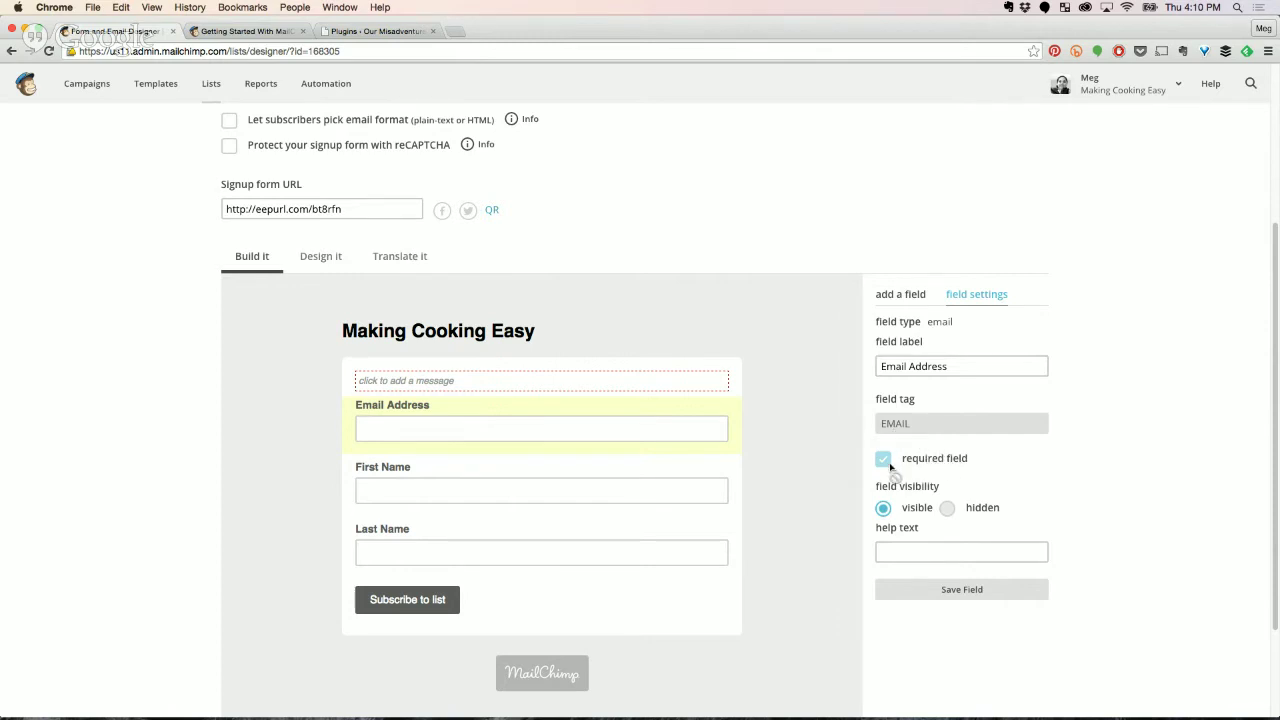
left_click(910, 527)
left_click(901, 550)
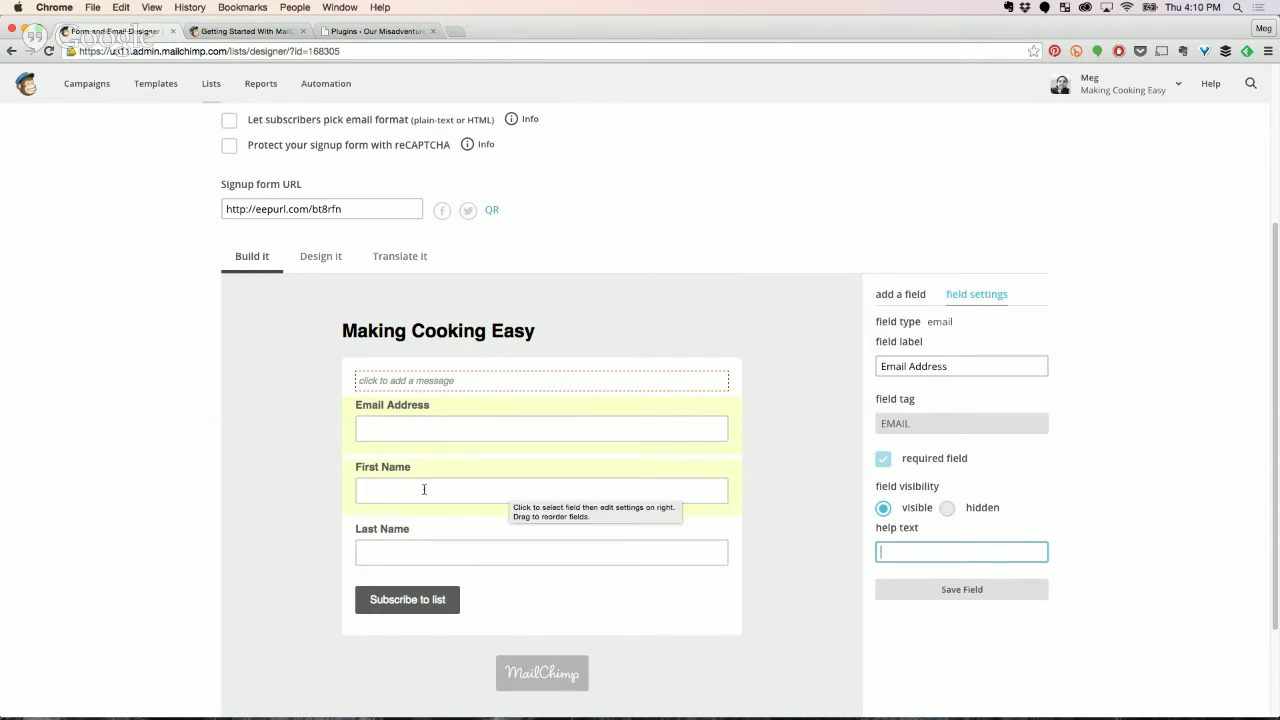
Delete the Last Name field, confirming with the word DELETE.
left_click(399, 548)
left_click(386, 583)
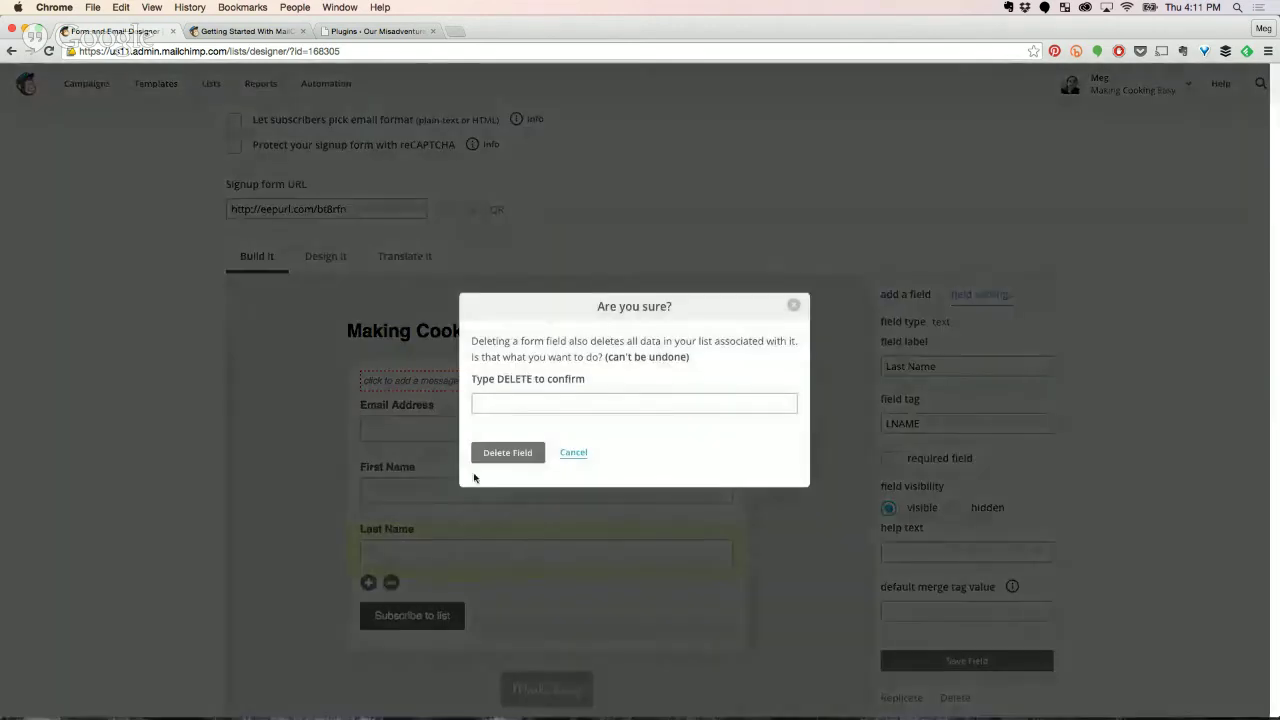
left_click(517, 400)
type("DELETE")
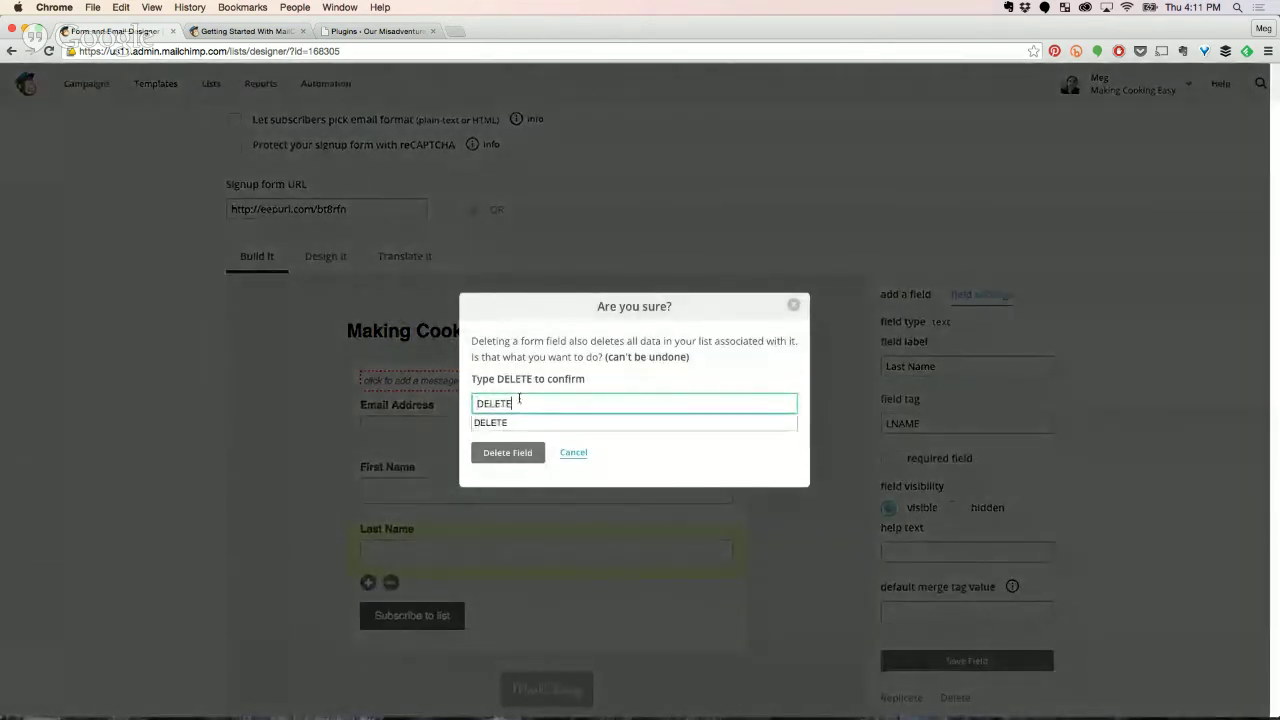
left_click(502, 423)
left_click(500, 447)
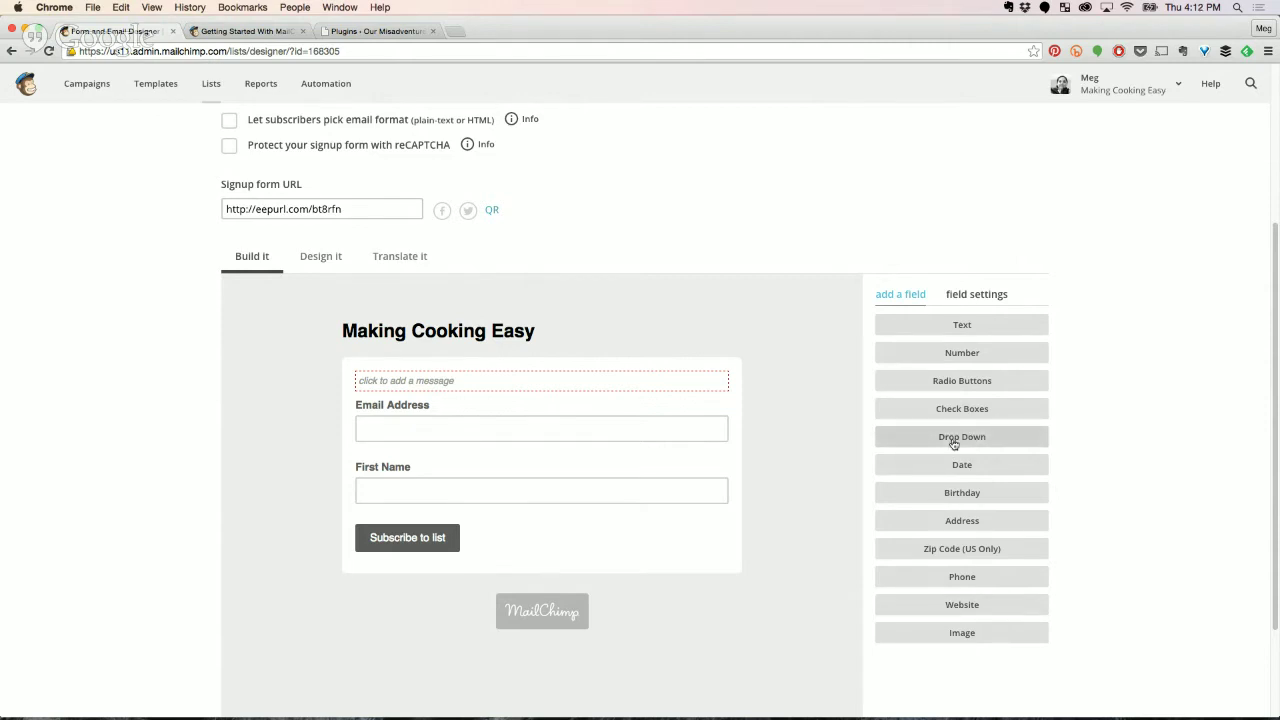
Select the First Name field and show the 'add a field' field-type options.
left_click(424, 493)
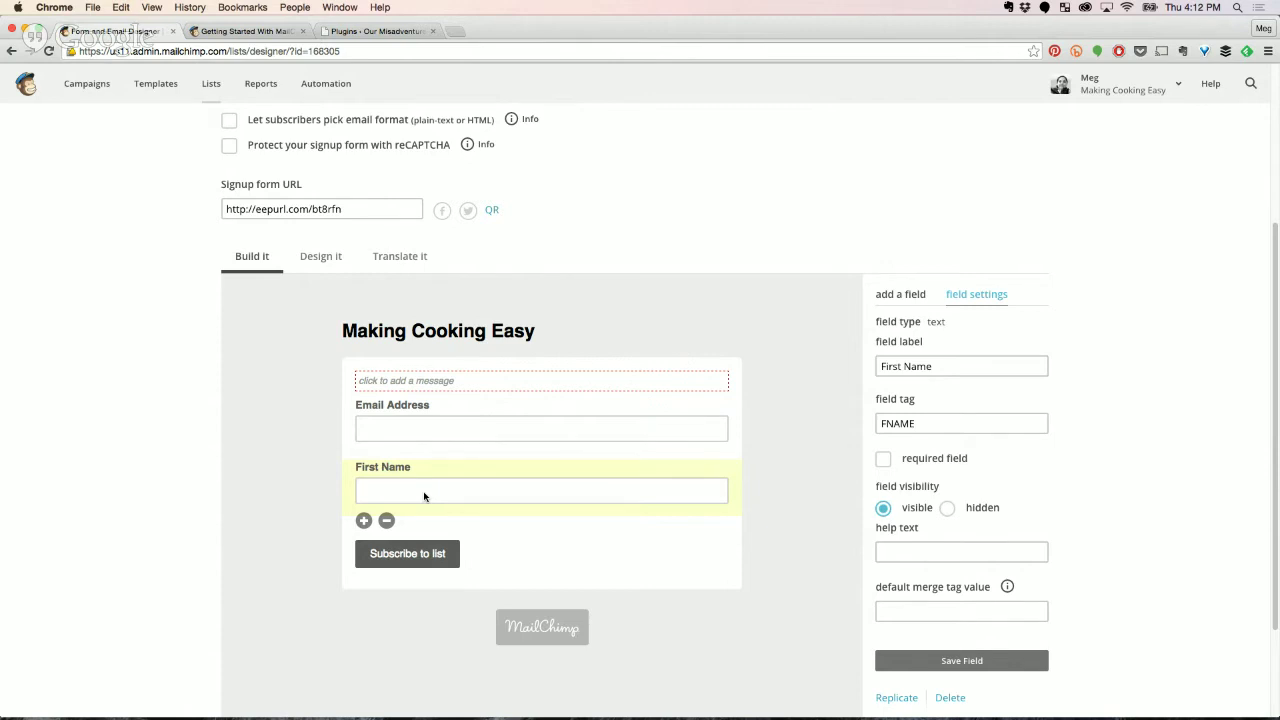
left_click(912, 293)
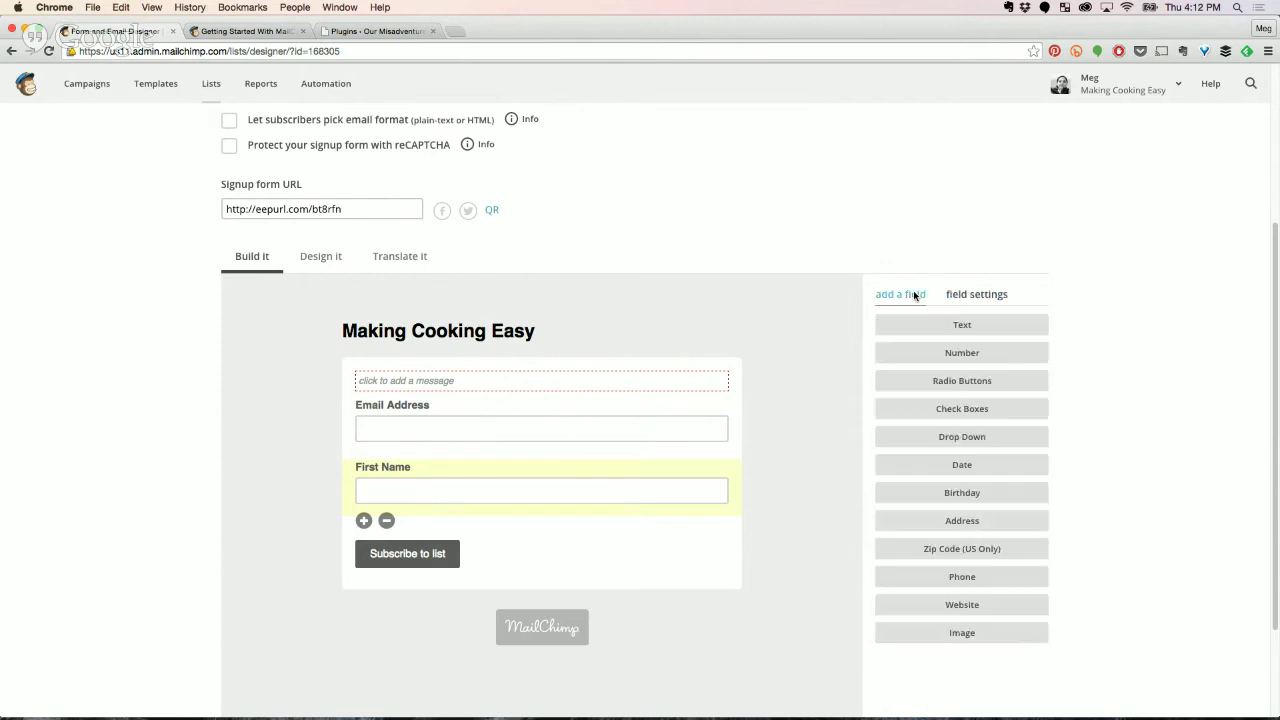
Add a Drop Down field labelled 'Grade Level' with field tag GRADE.
left_click(961, 441)
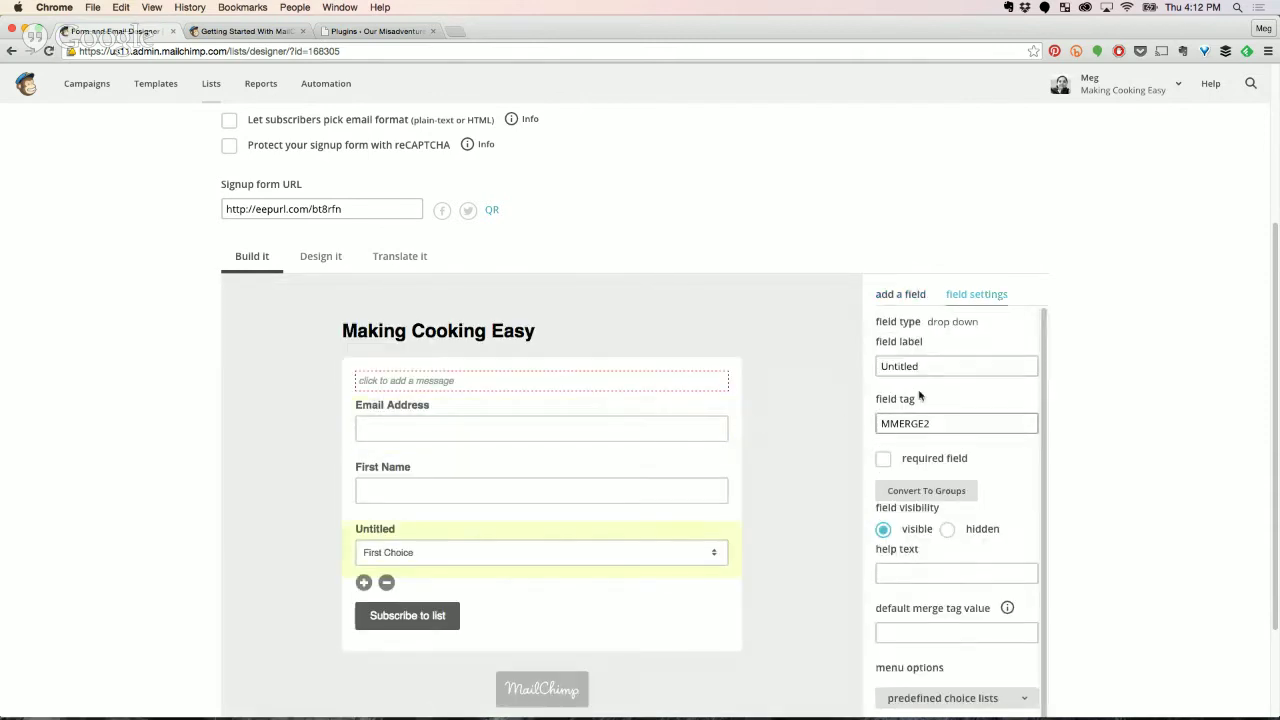
left_click(936, 366)
left_click_drag(936, 366, 870, 365)
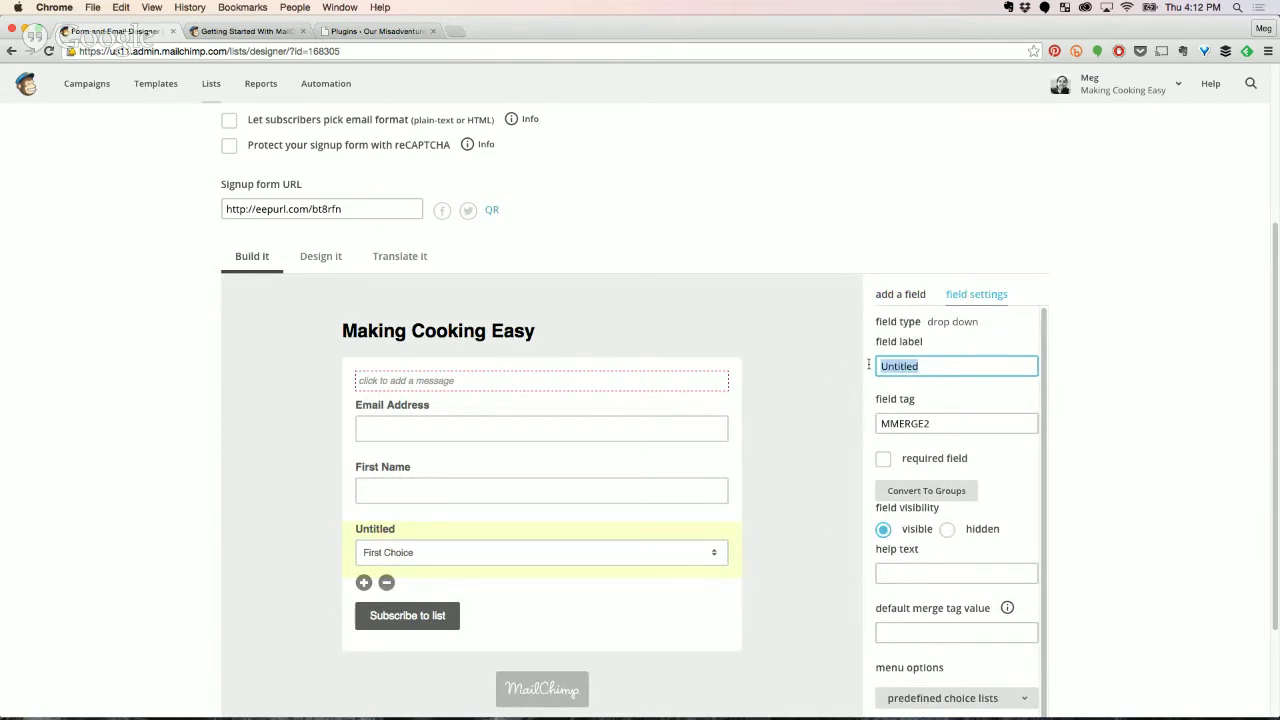
type("Grade Level")
left_click(980, 421)
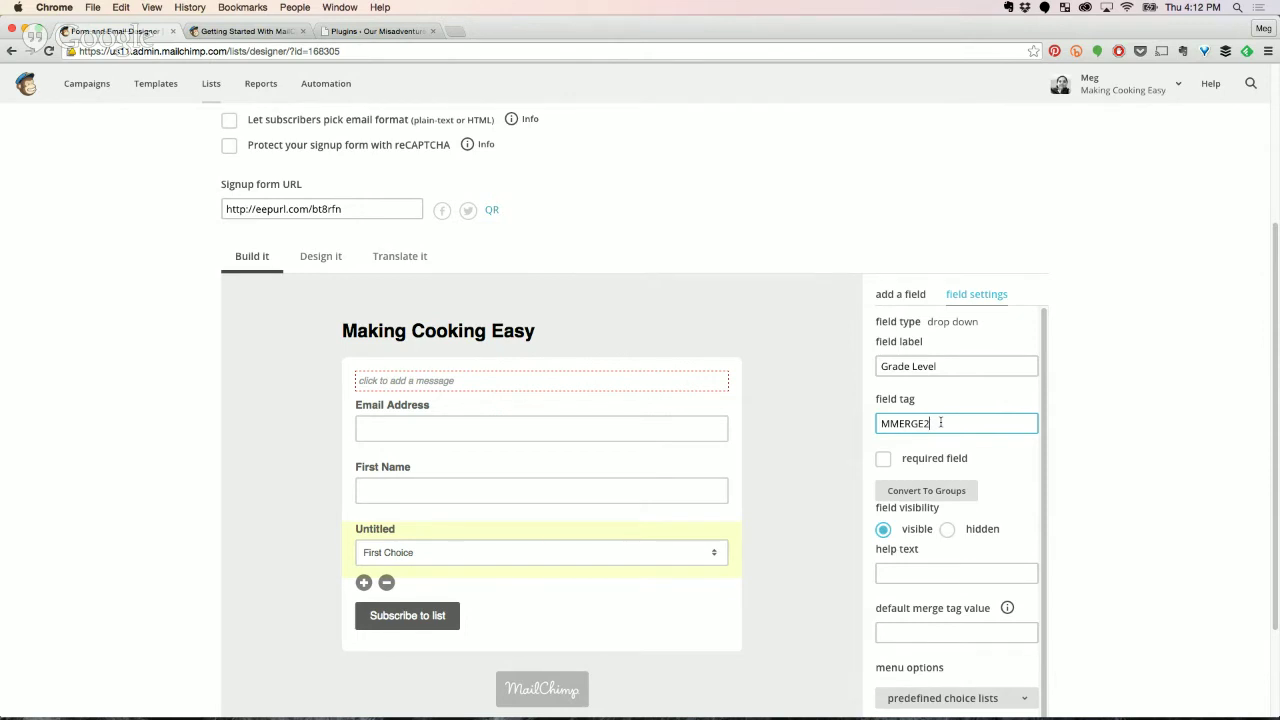
left_click_drag(941, 422, 836, 426)
type("GRADE")
Enter 'What grade level do you teach?' as the Grade Level help text.
scroll(969, 524, "down", 3)
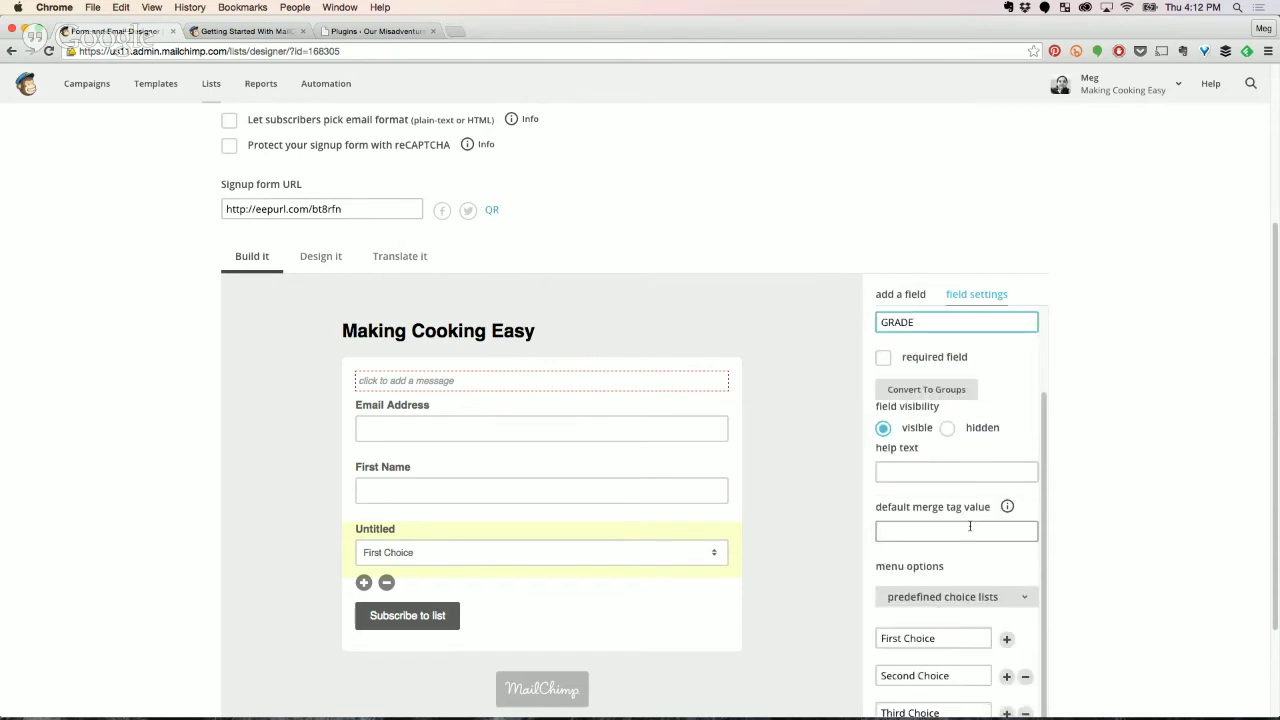
left_click(900, 471)
type("What")
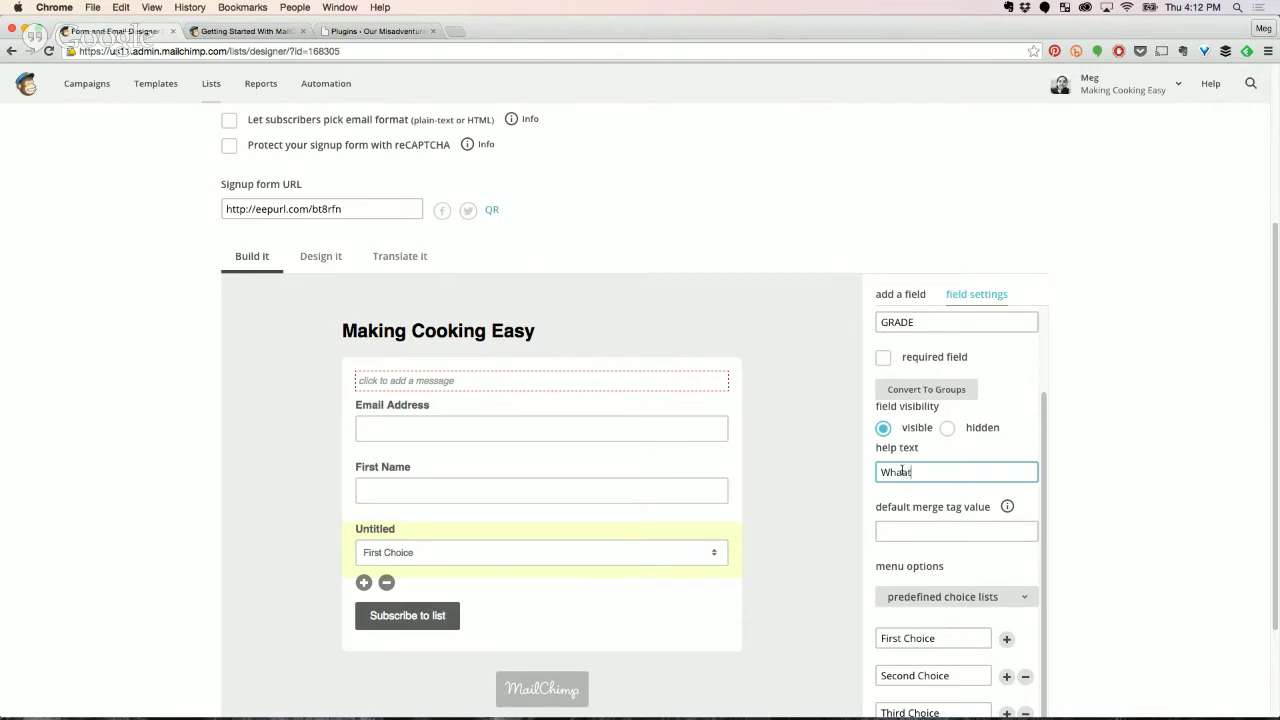
type(" grade level do you teach?")
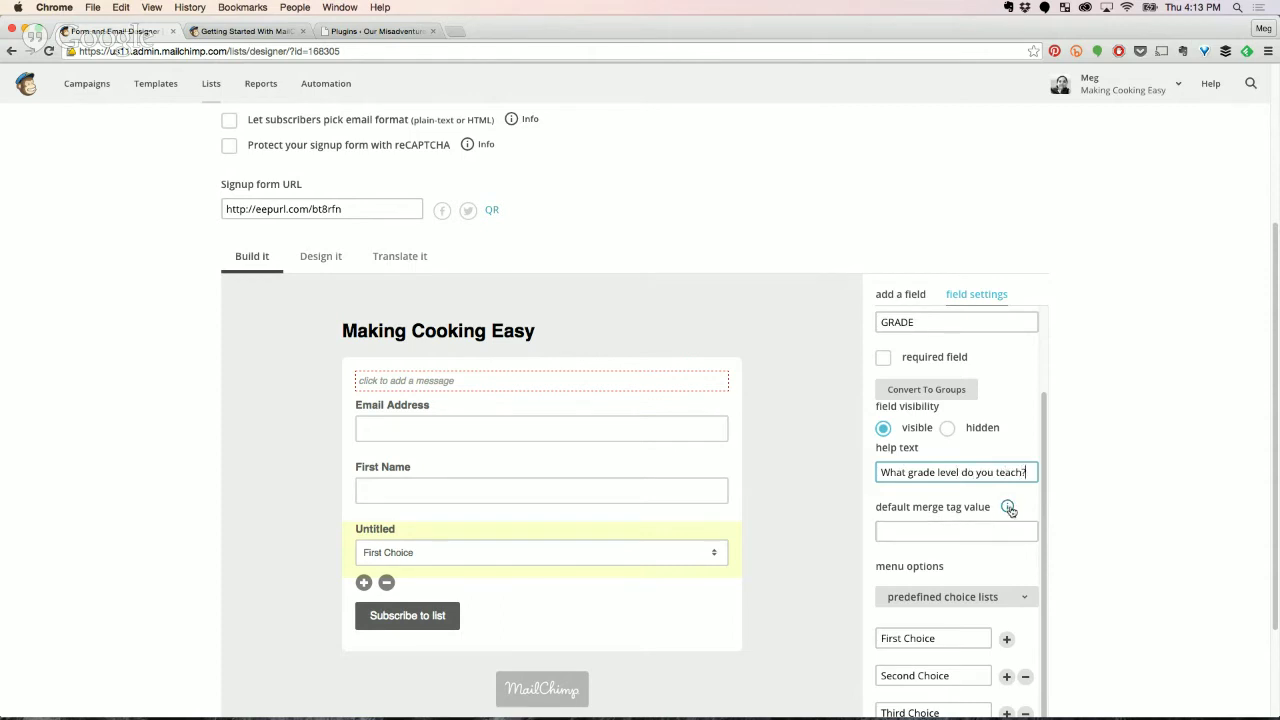
Change the first option from First Choice to First Grade and save the field.
left_click(932, 532)
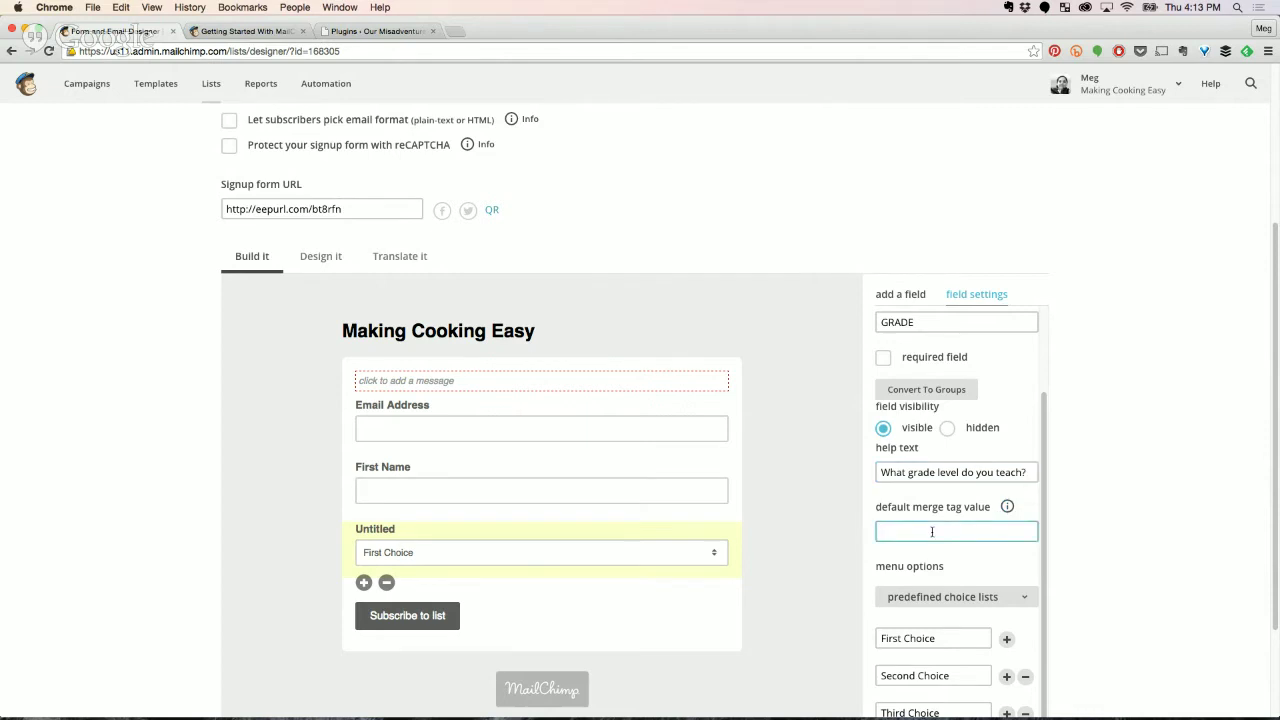
scroll(932, 530, "down", 1)
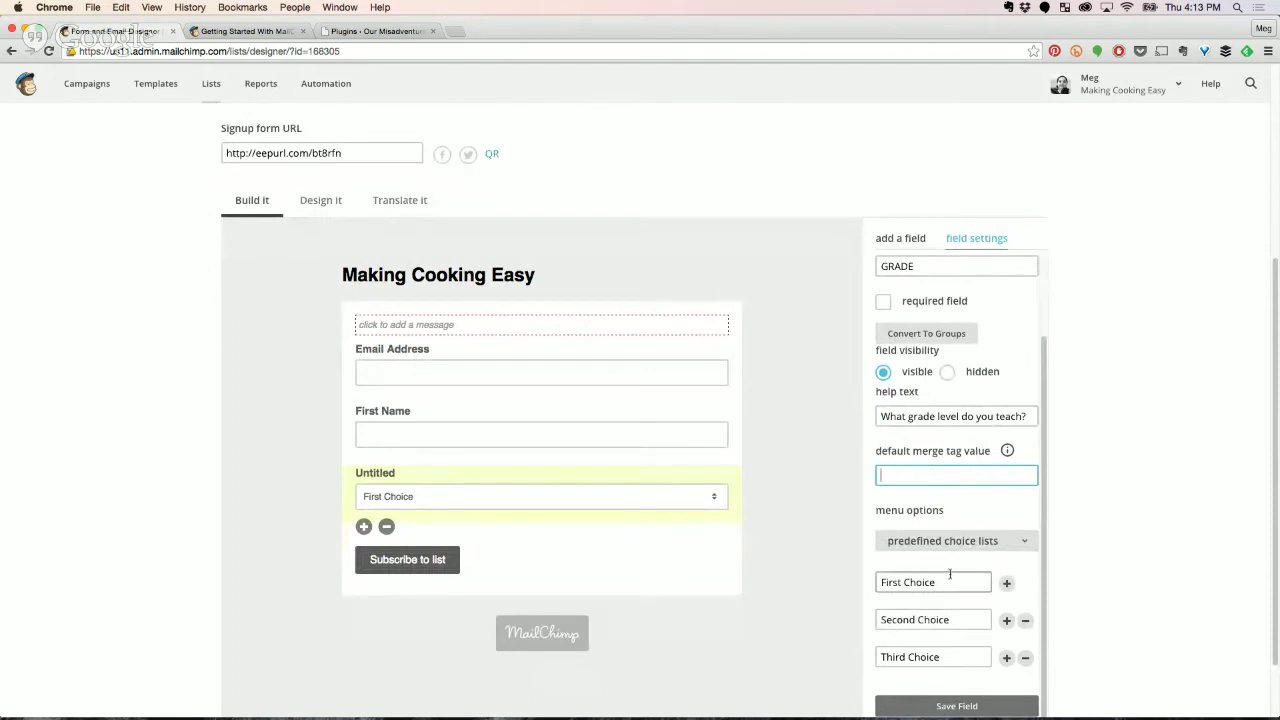
left_click_drag(943, 584, 906, 586)
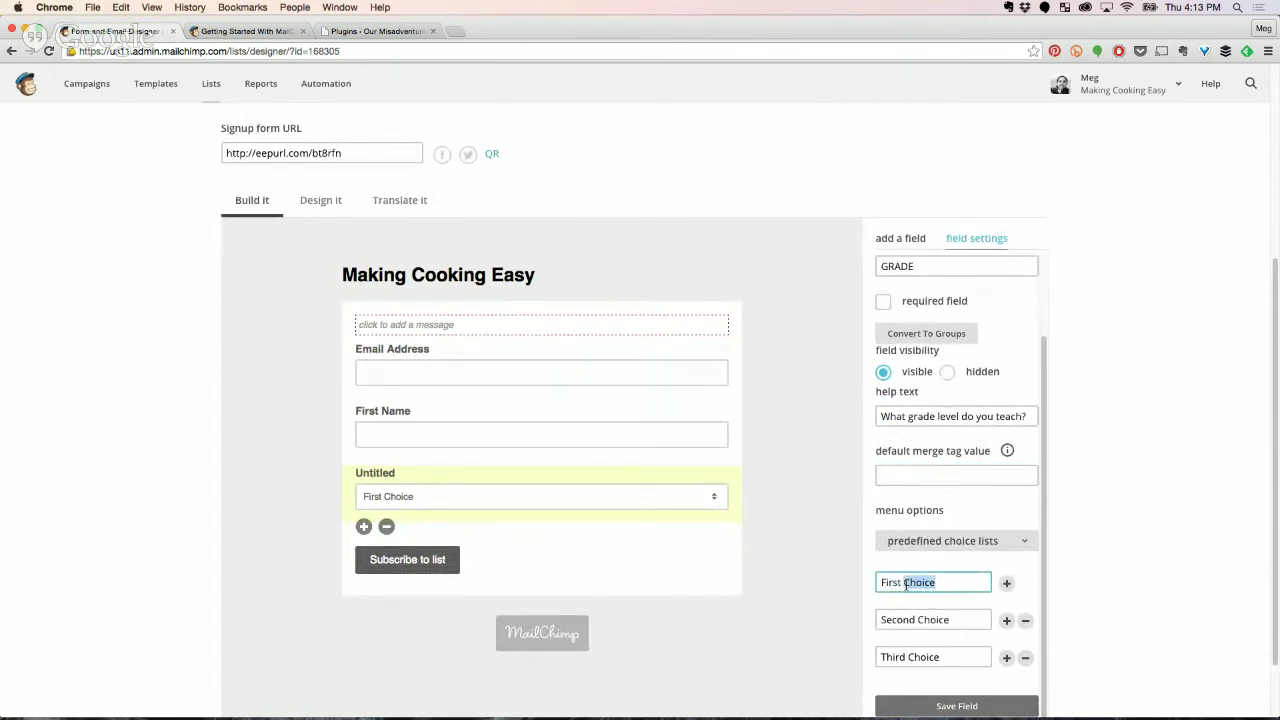
type("Grade")
scroll(903, 643, "down", 2)
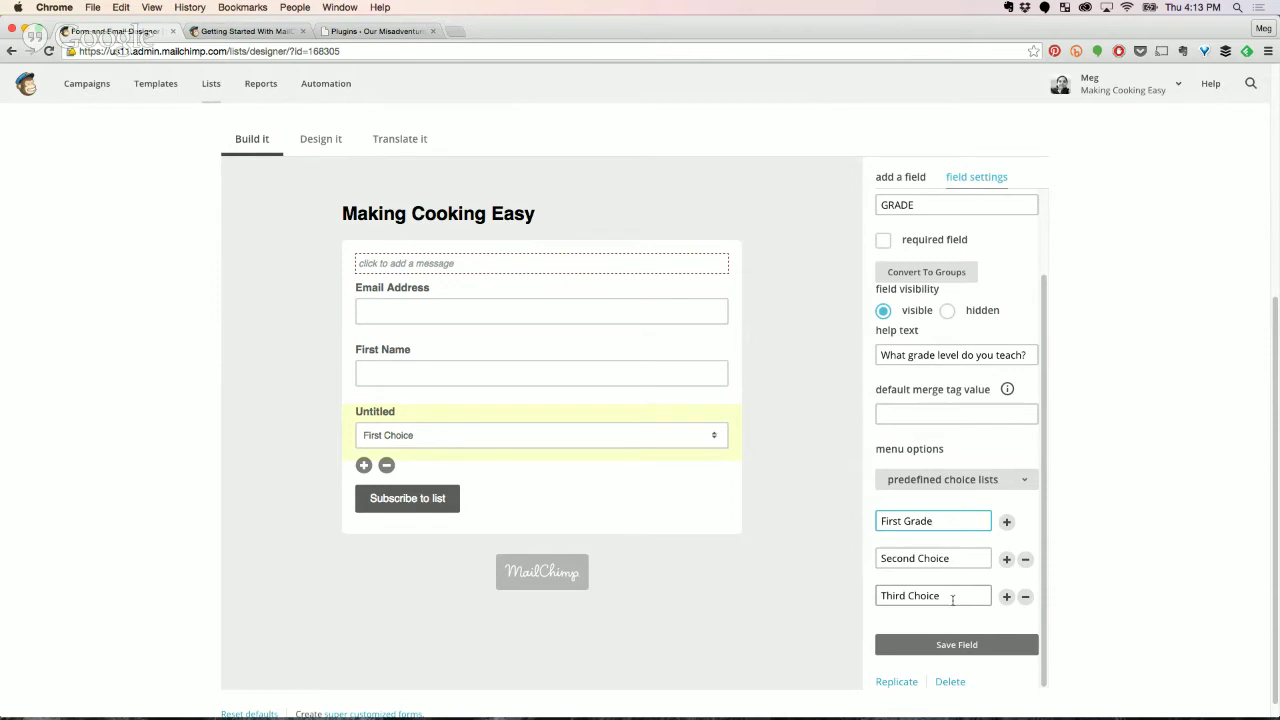
left_click(928, 646)
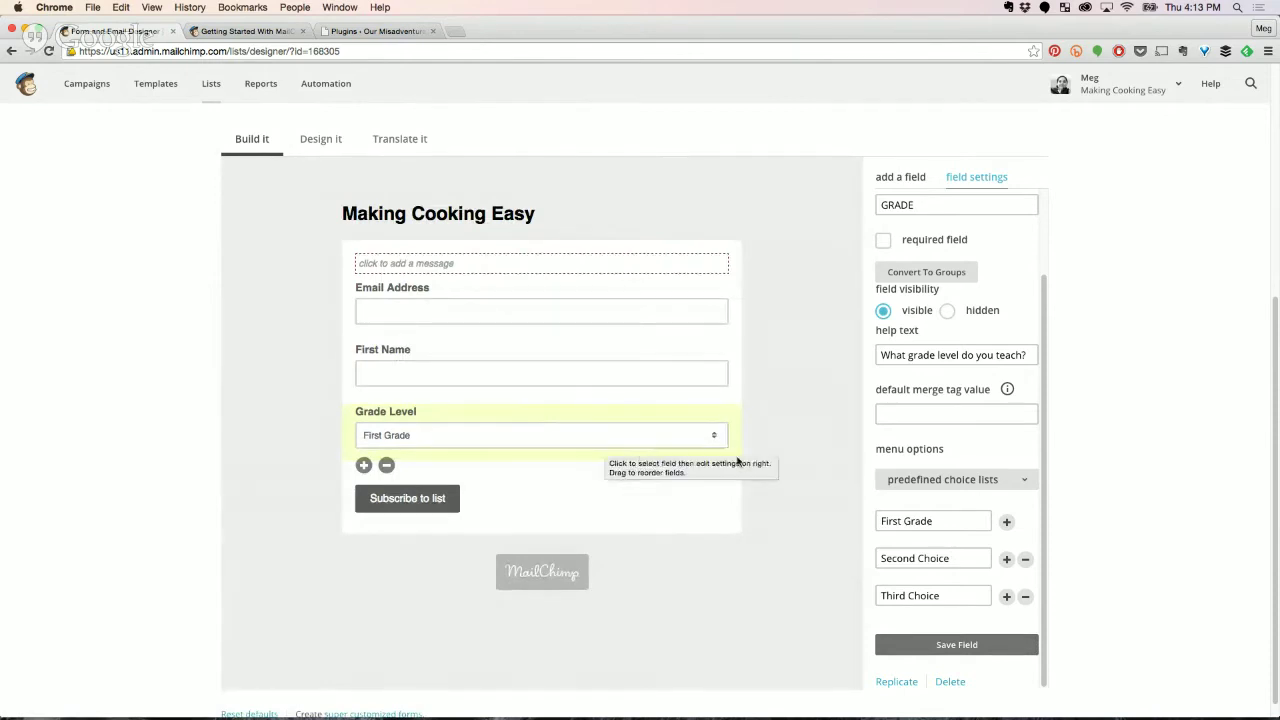
Upload the Making Cooking Easy logo and insert it into the form heading.
scroll(806, 608, "up", 2)
scroll(804, 611, "up", 4)
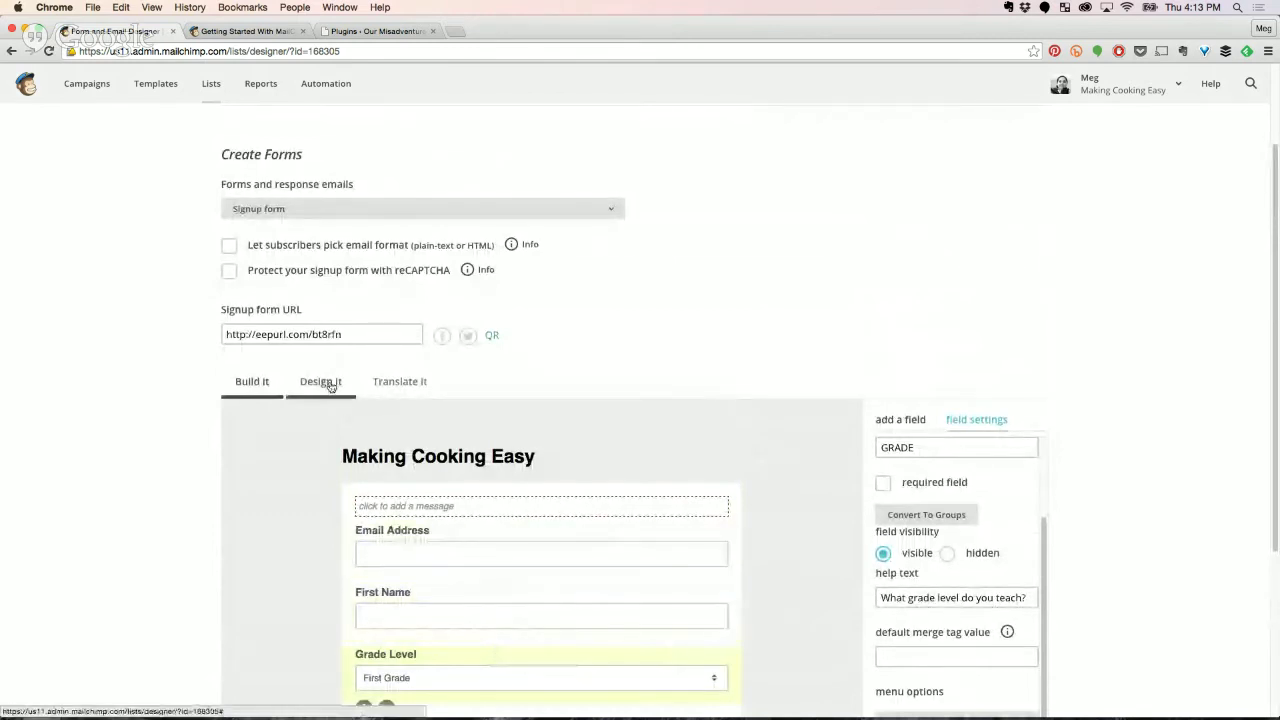
mouse_move(440, 458)
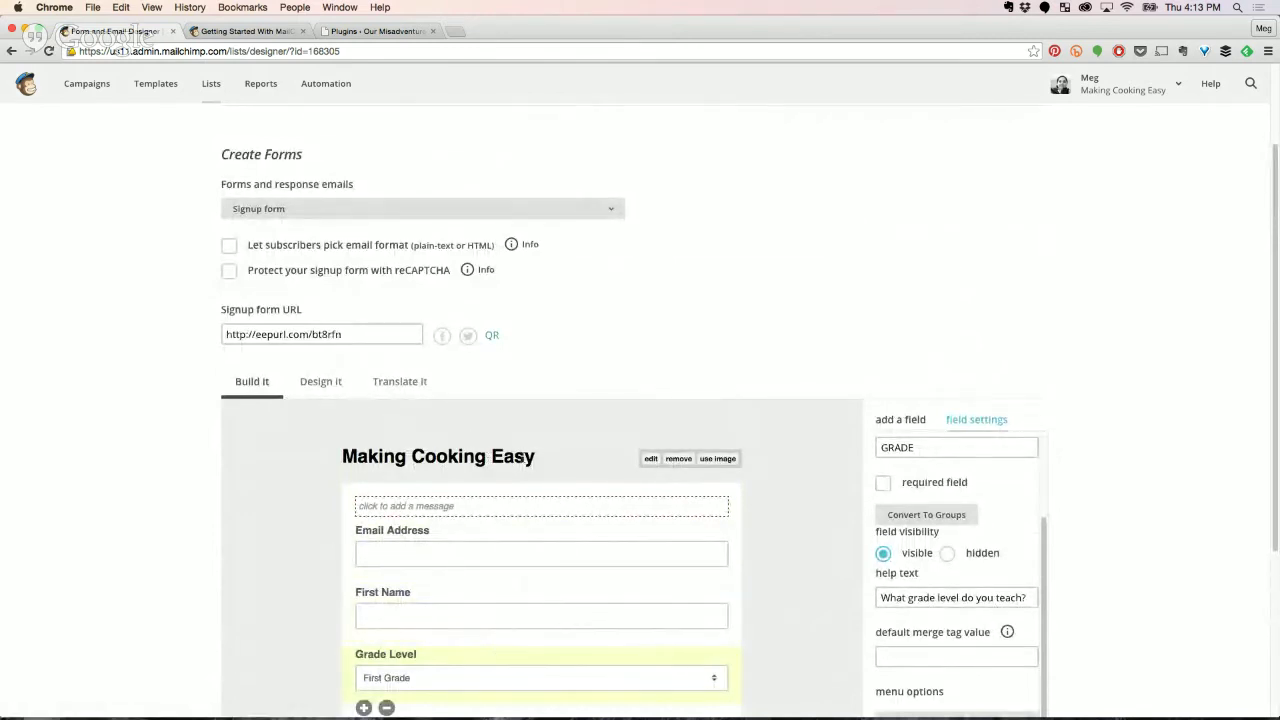
left_click(650, 458)
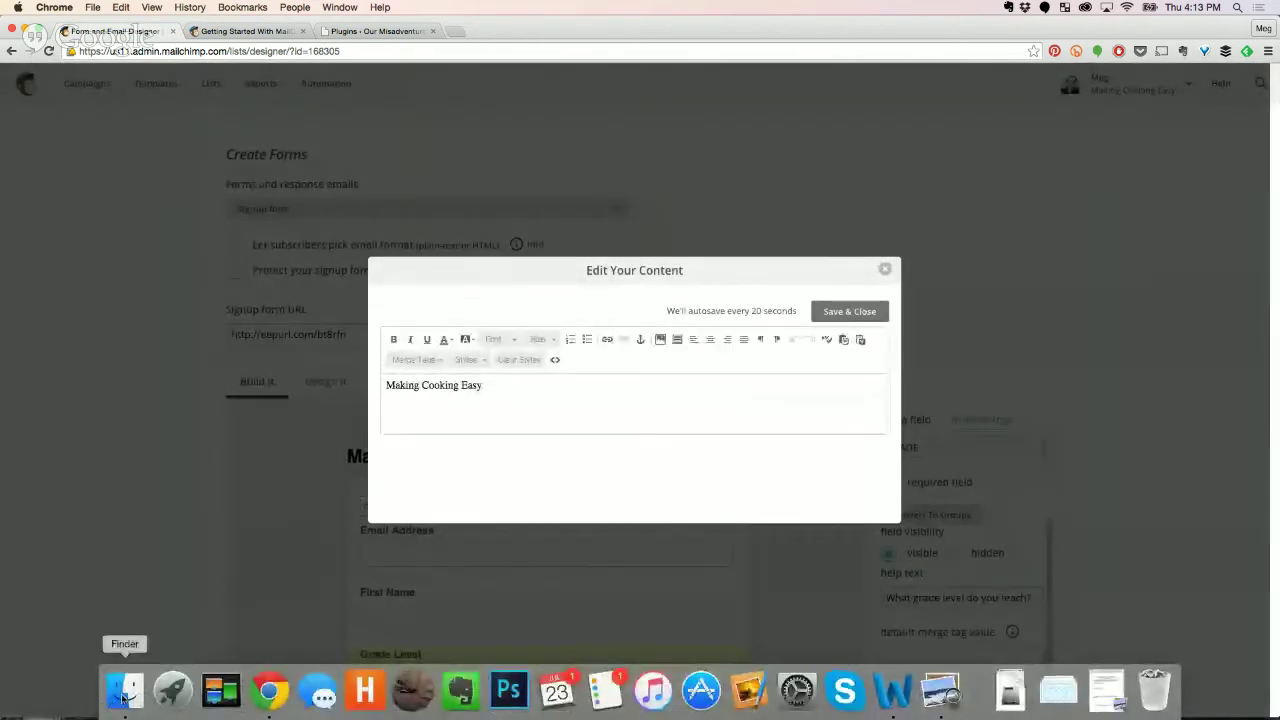
left_click(125, 690)
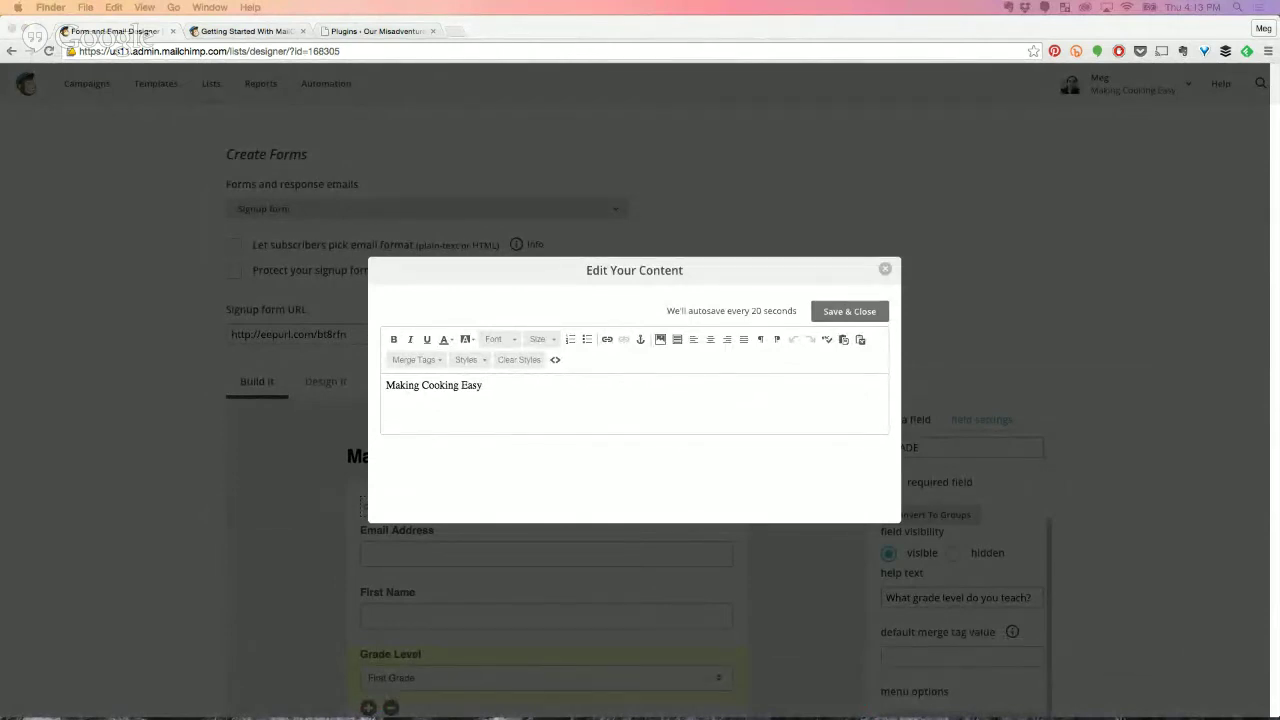
left_click_drag(1275, 395, 709, 400)
left_click(665, 340)
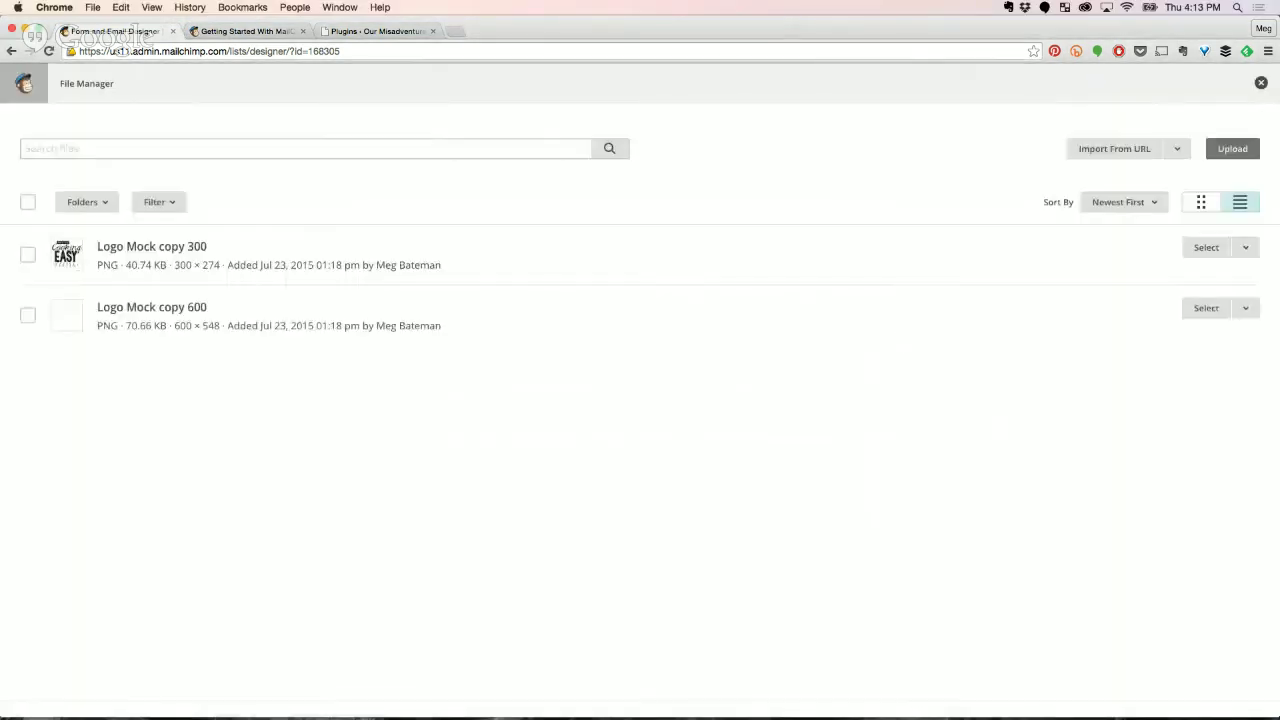
left_click_drag(1275, 398, 643, 391)
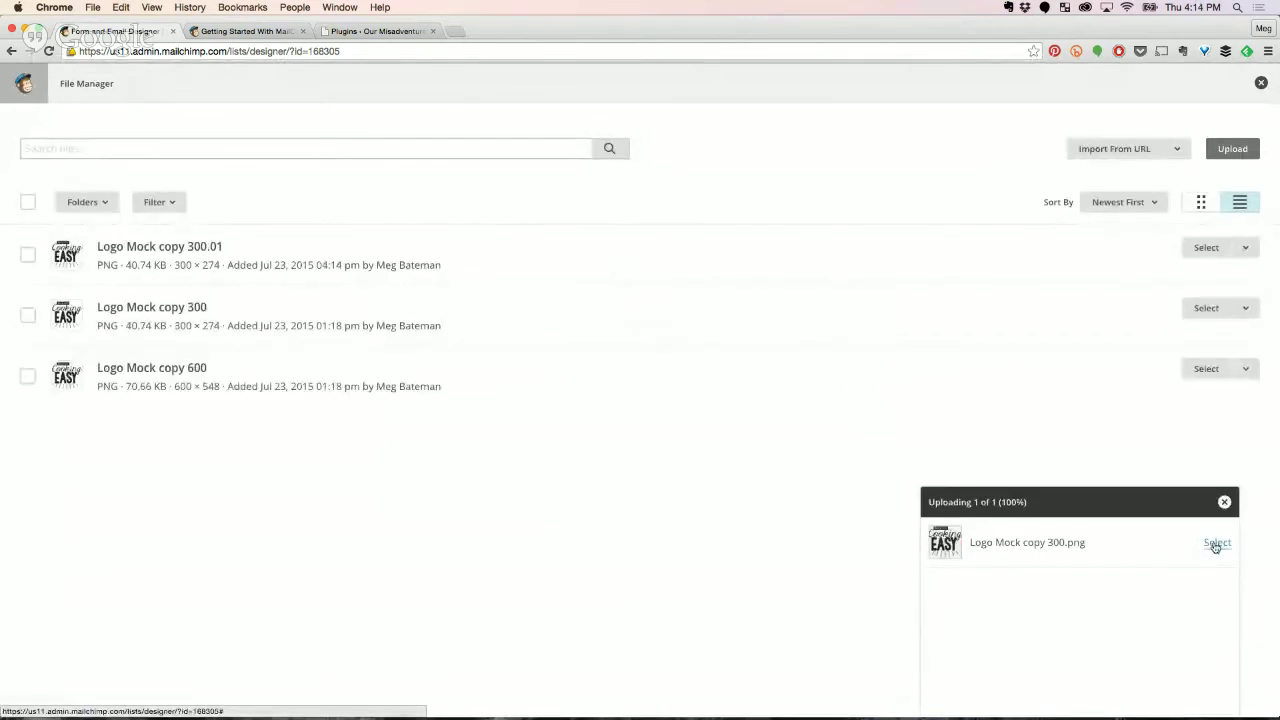
left_click(1216, 542)
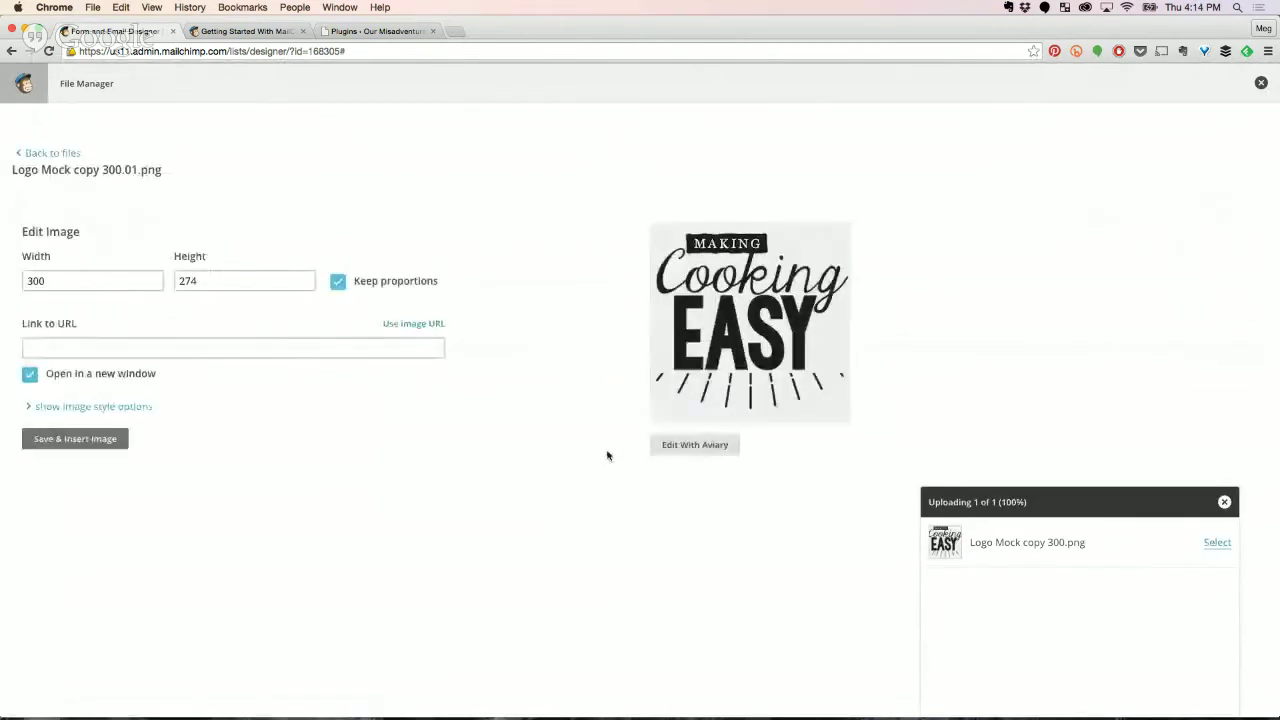
left_click(87, 440)
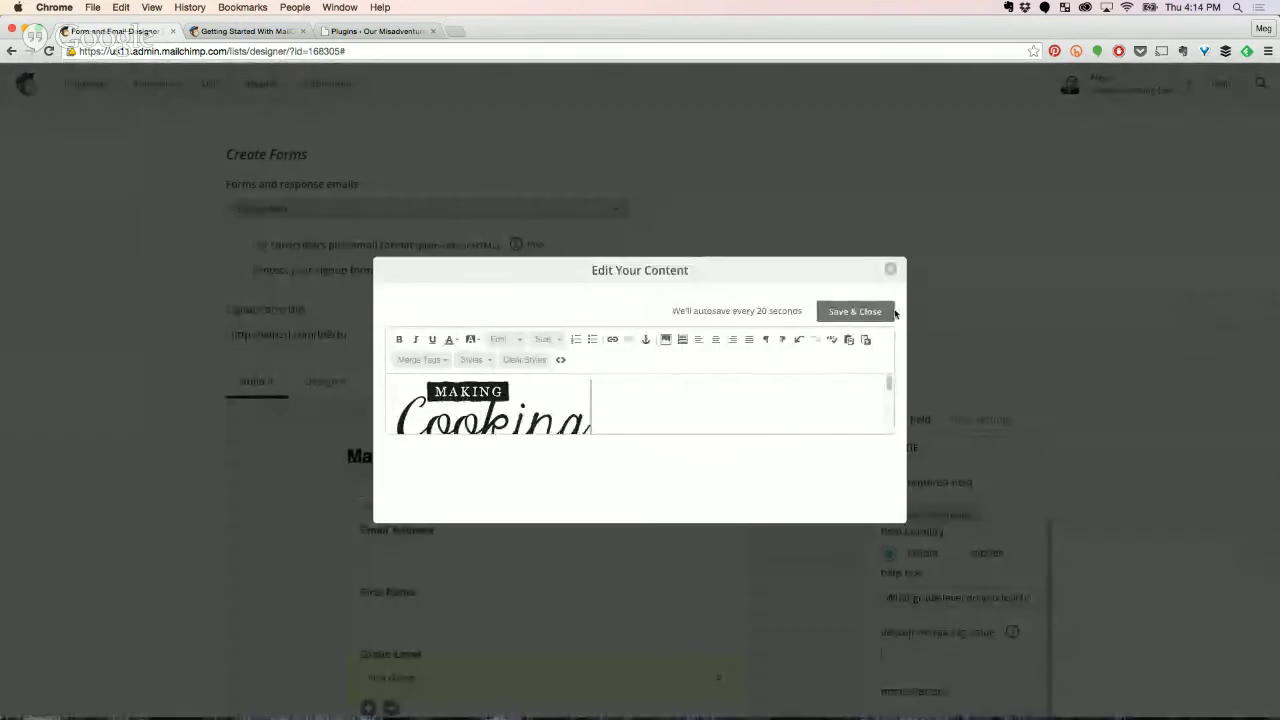
Delete the Making Cooking Easy caption below the logo and save the header.
scroll(748, 400, "down", 5)
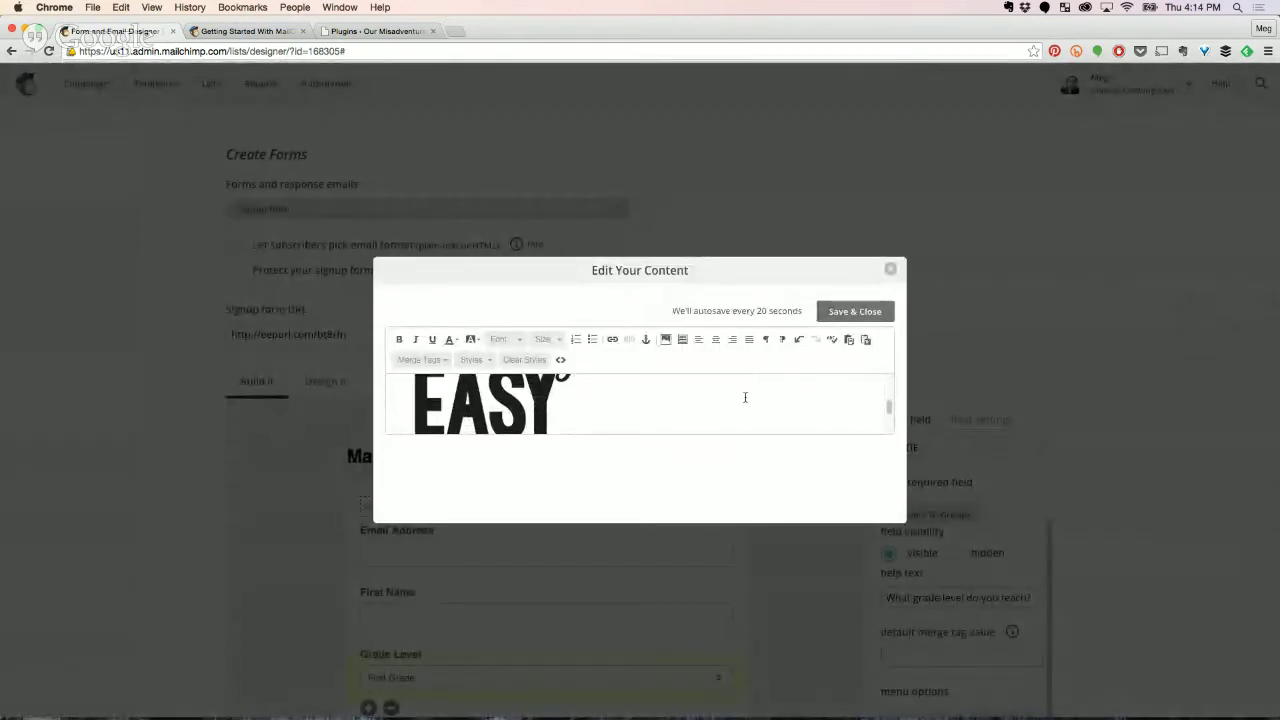
left_click_drag(688, 422, 592, 422)
key("BackSpace")
left_click(857, 312)
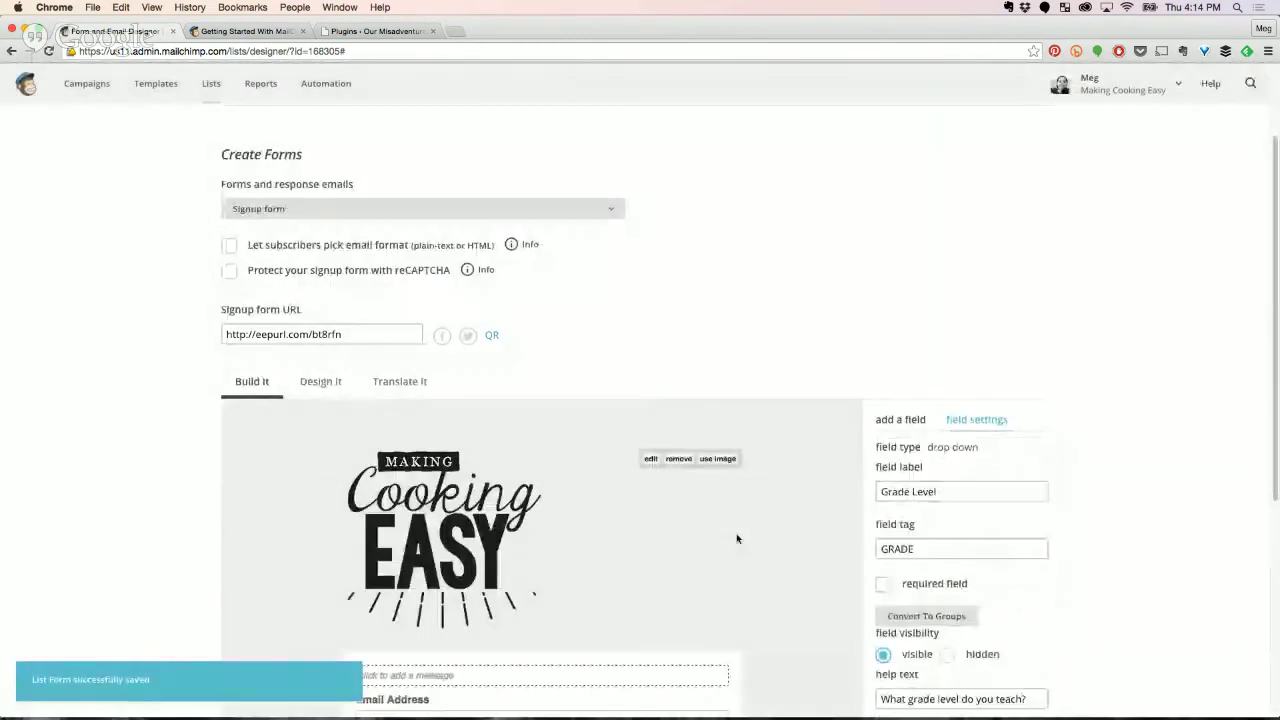
scroll(729, 534, "down", 1)
scroll(529, 490, "down", 2)
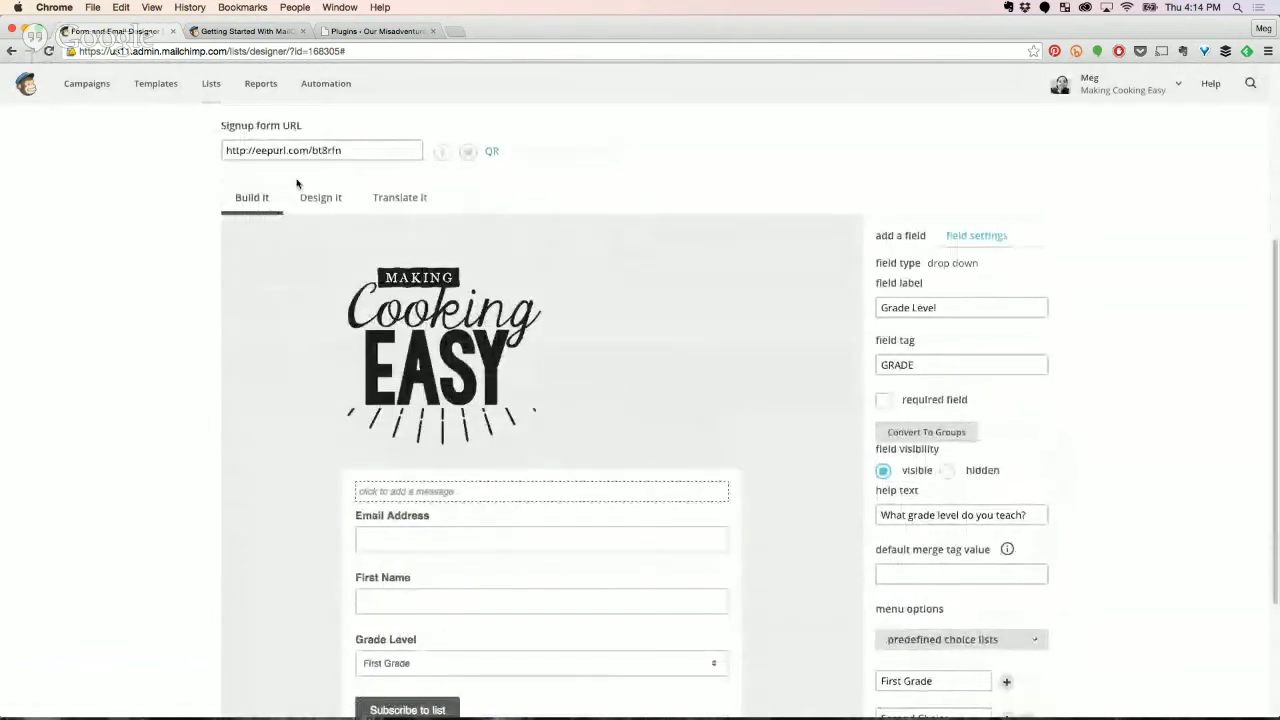
In Design it, set the page background colour to dusty red #a94c4c.
left_click(317, 205)
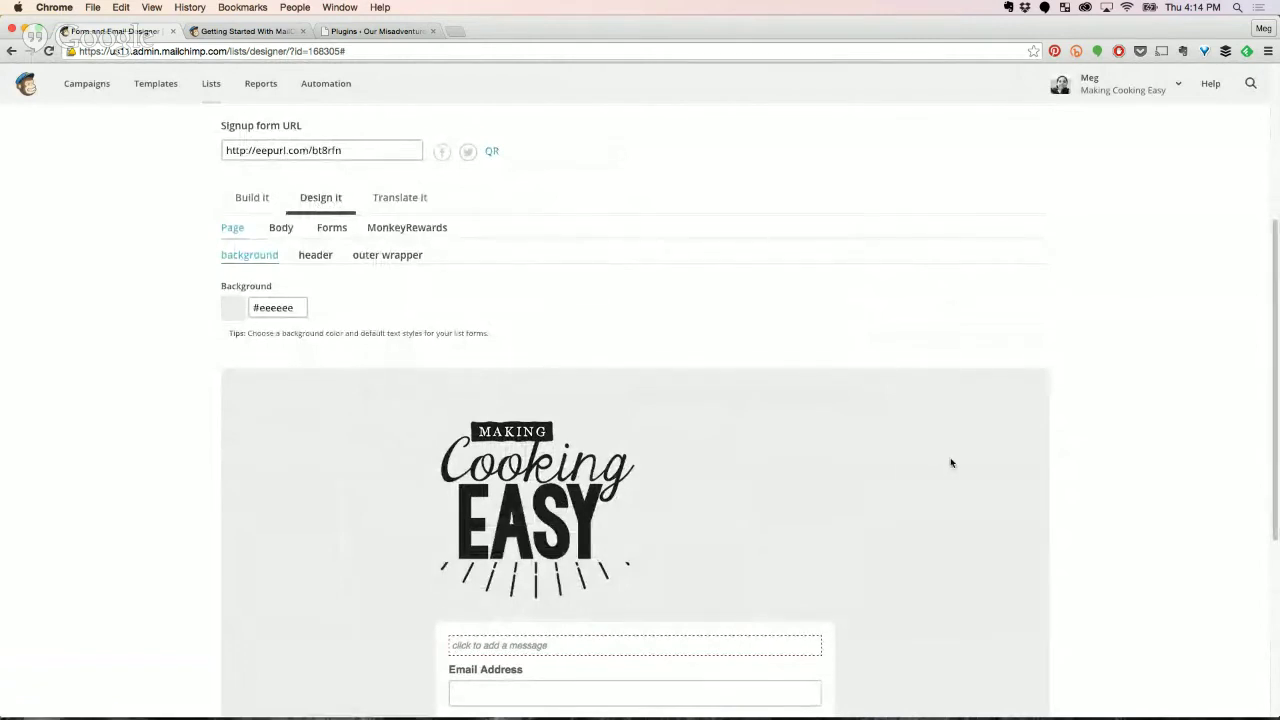
scroll(951, 460, "down", 1)
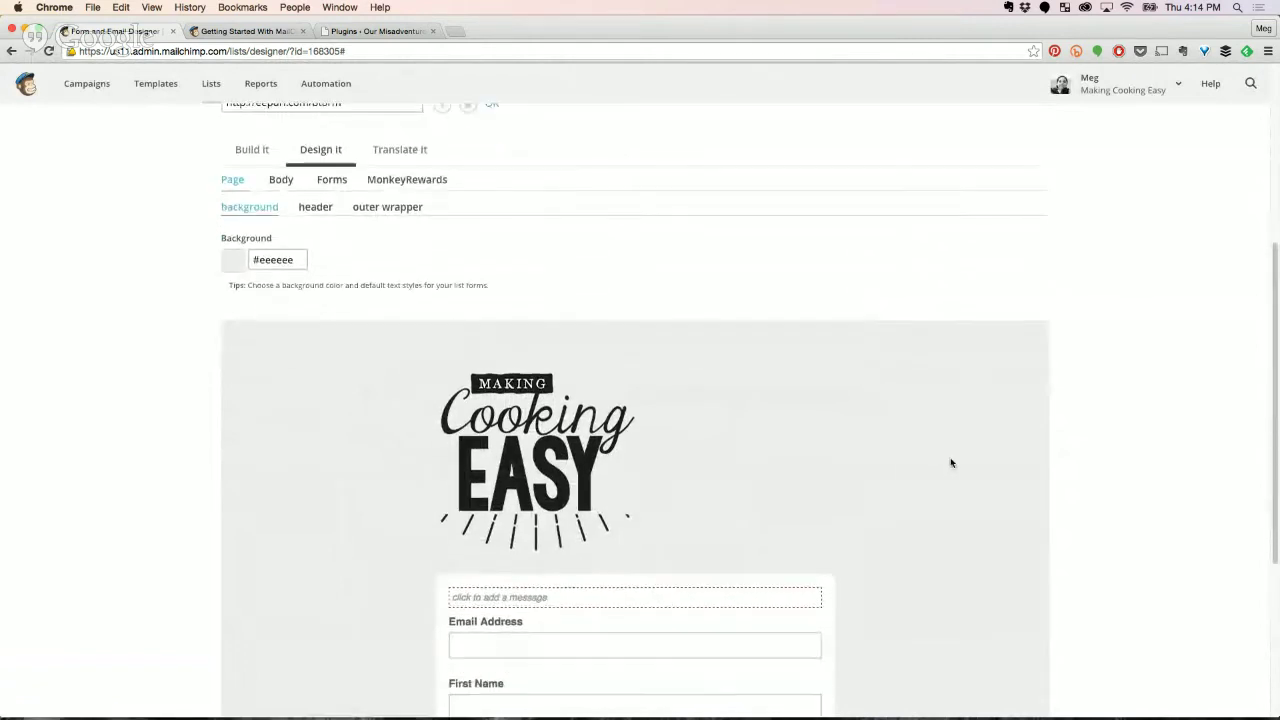
left_click(266, 259)
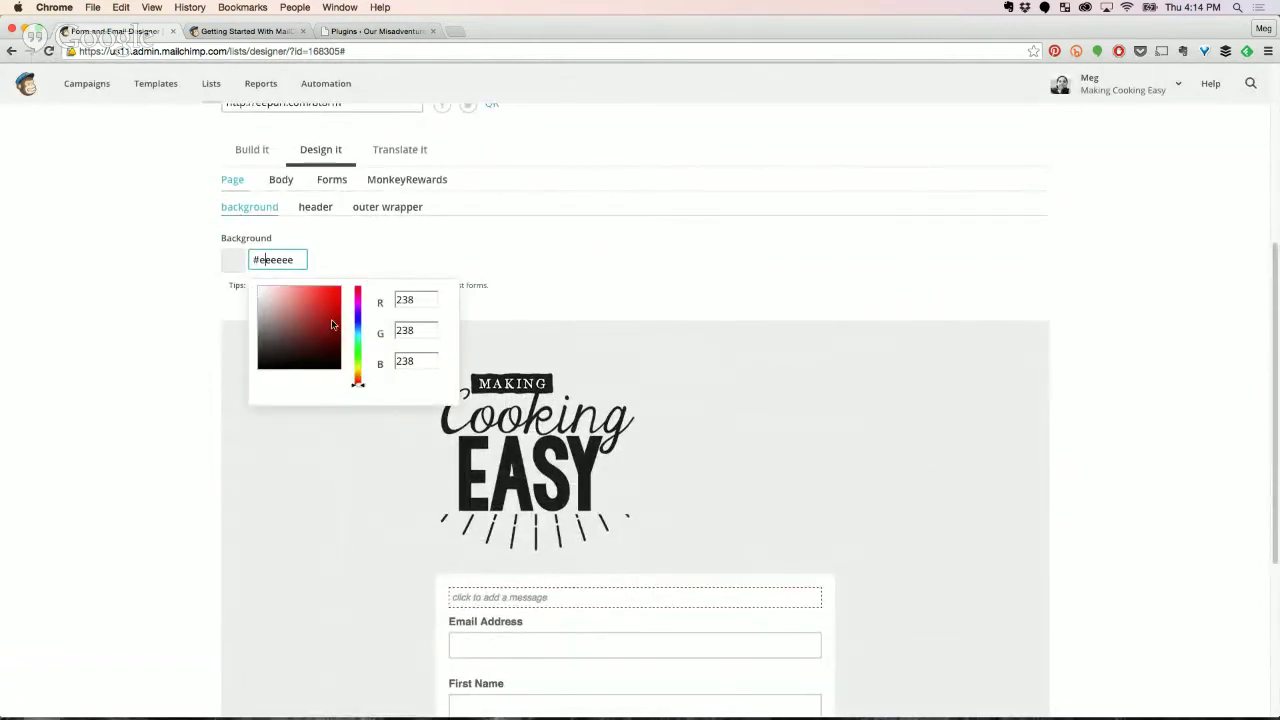
left_click(312, 318)
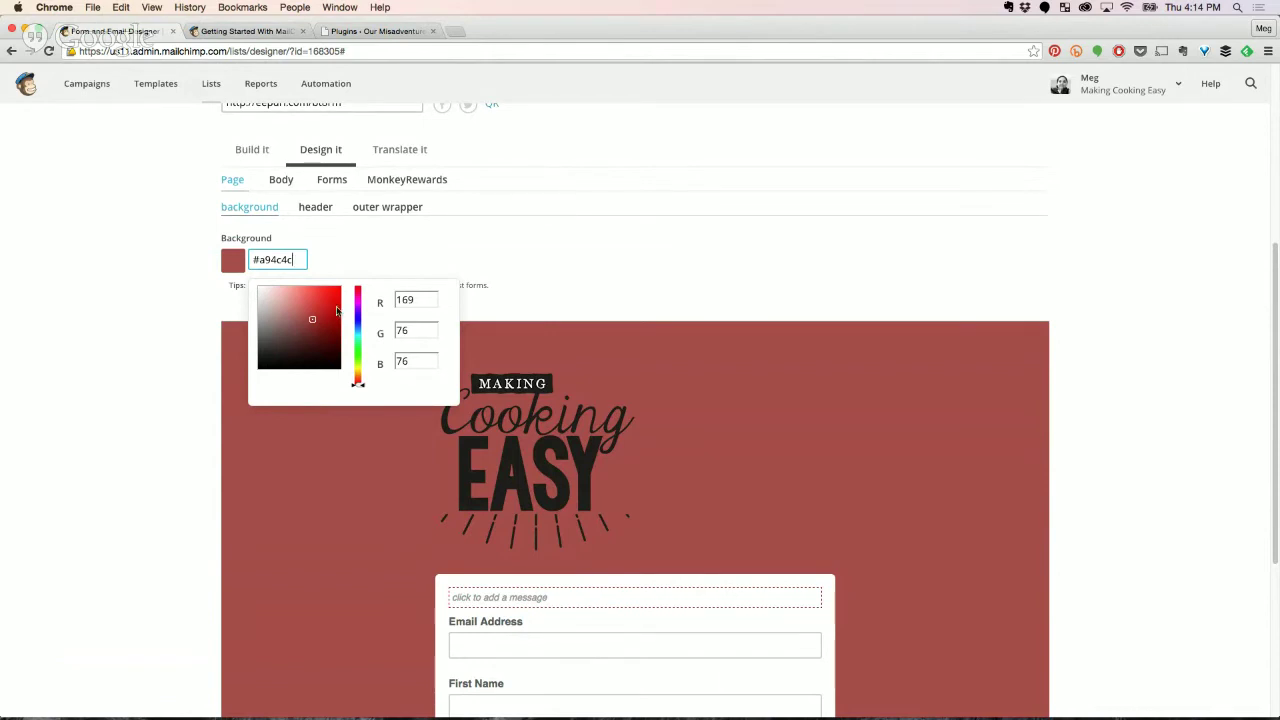
left_click(606, 260)
Select the full signup form URL, then briefly switch to Word and back.
scroll(620, 270, "up", 1)
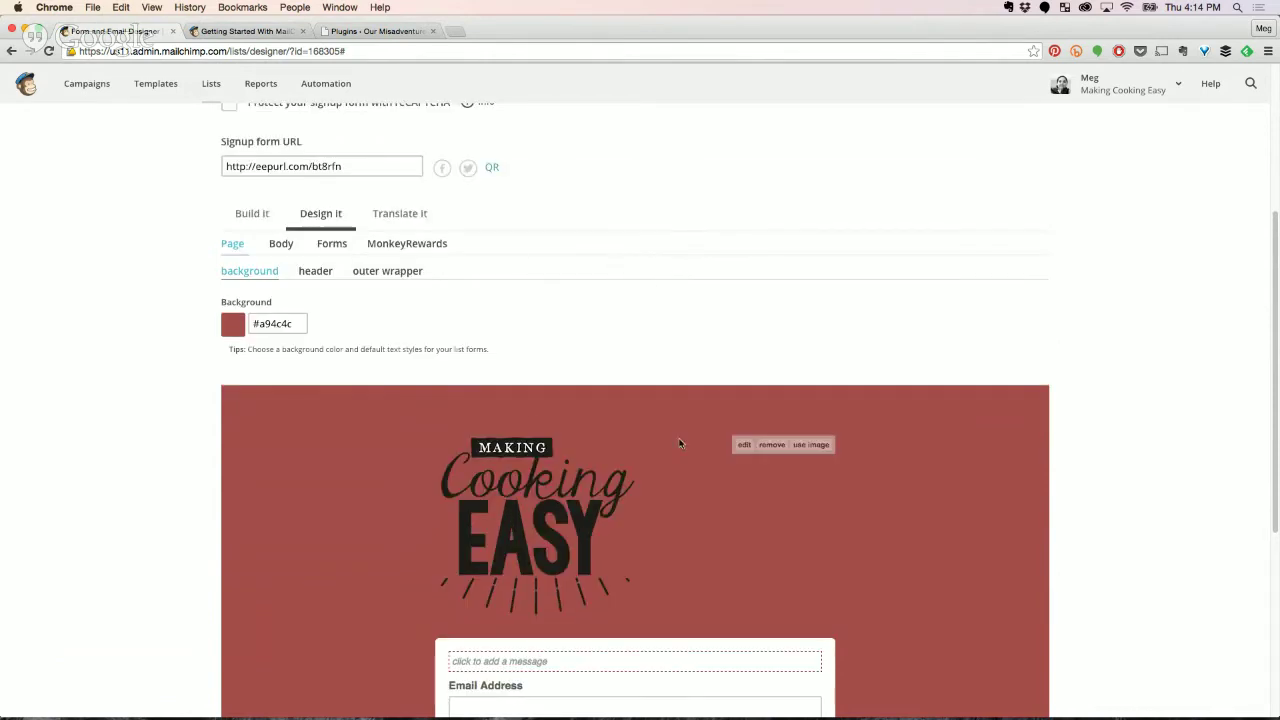
scroll(706, 480, "down", 5)
scroll(703, 391, "up", 2)
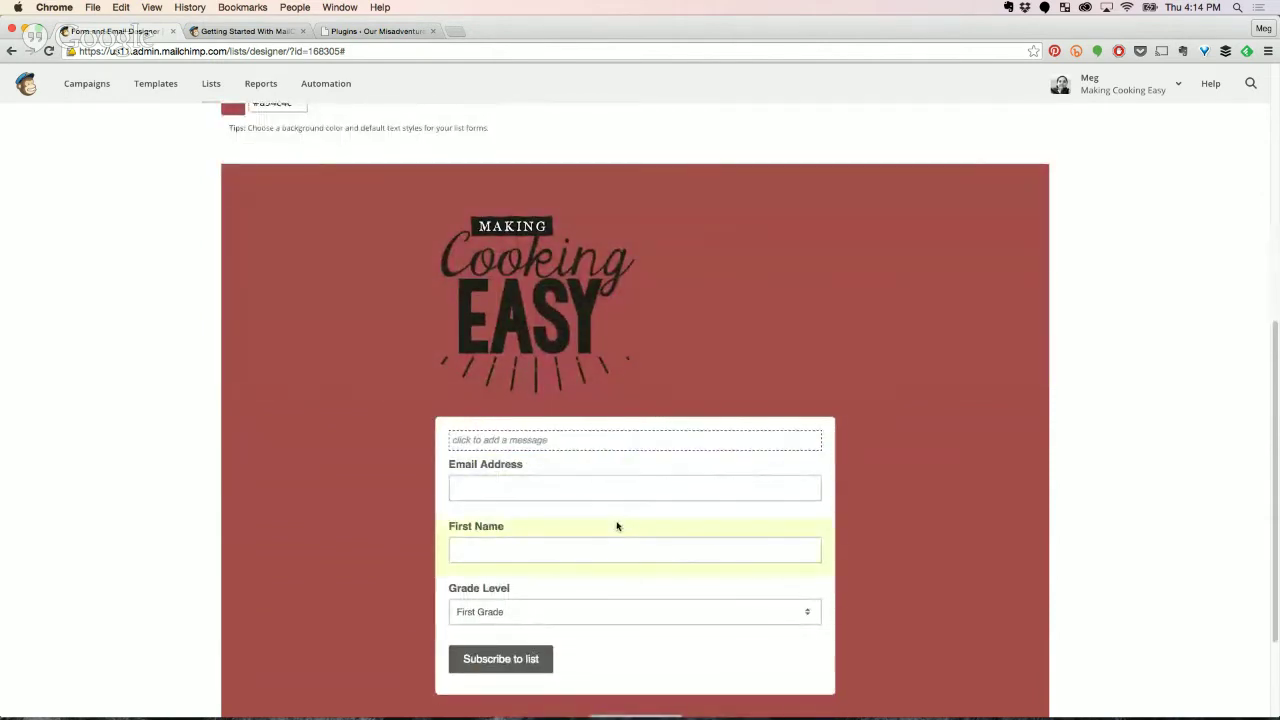
mouse_move(721, 366)
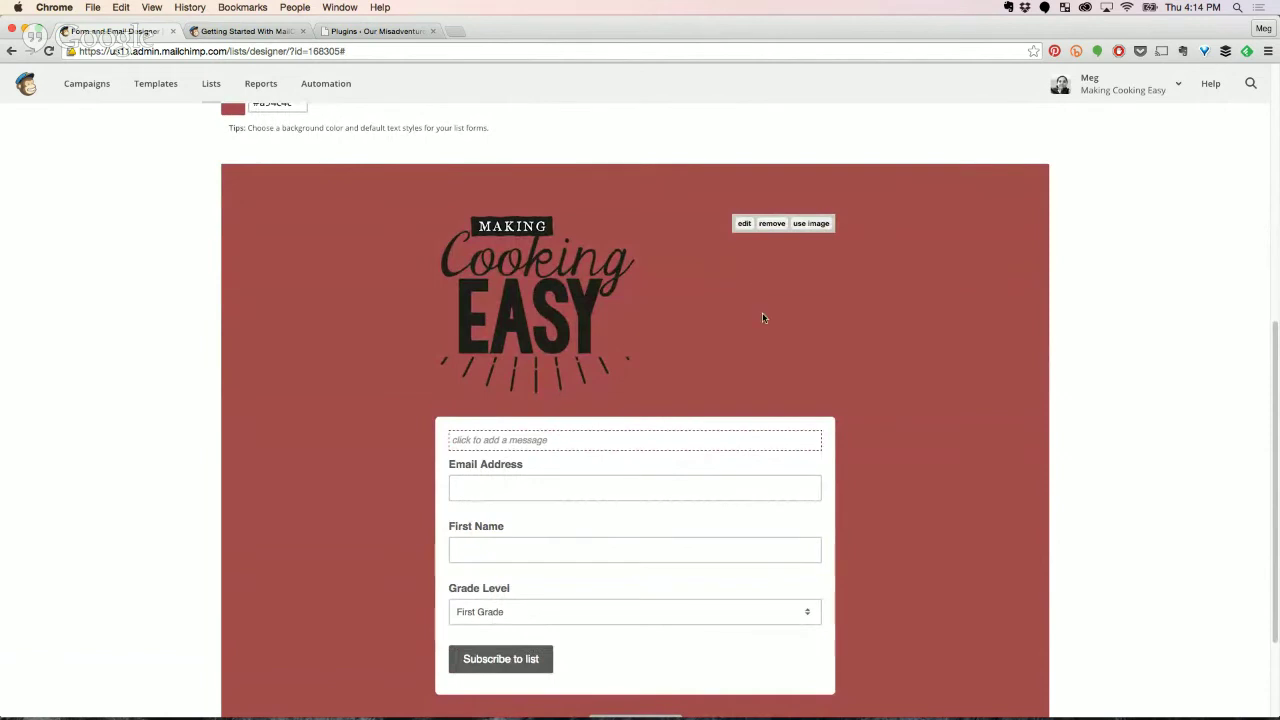
scroll(713, 378, "up", 5)
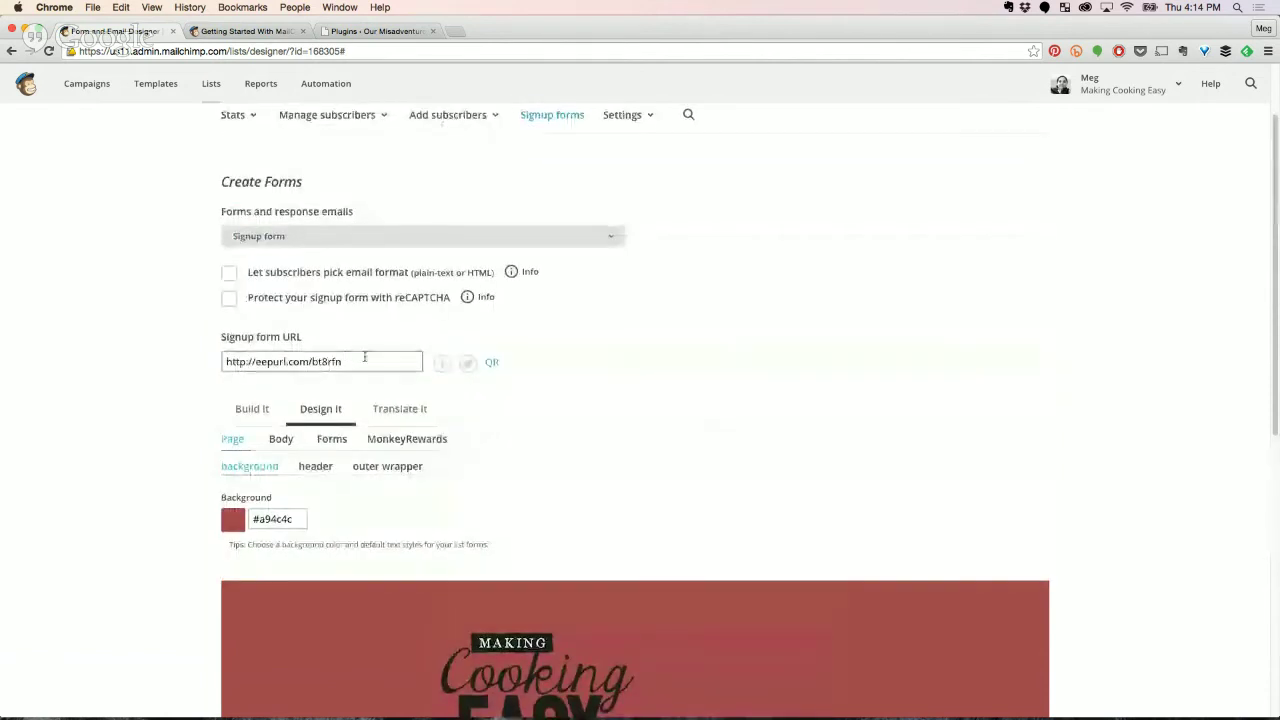
left_click_drag(365, 357, 209, 363)
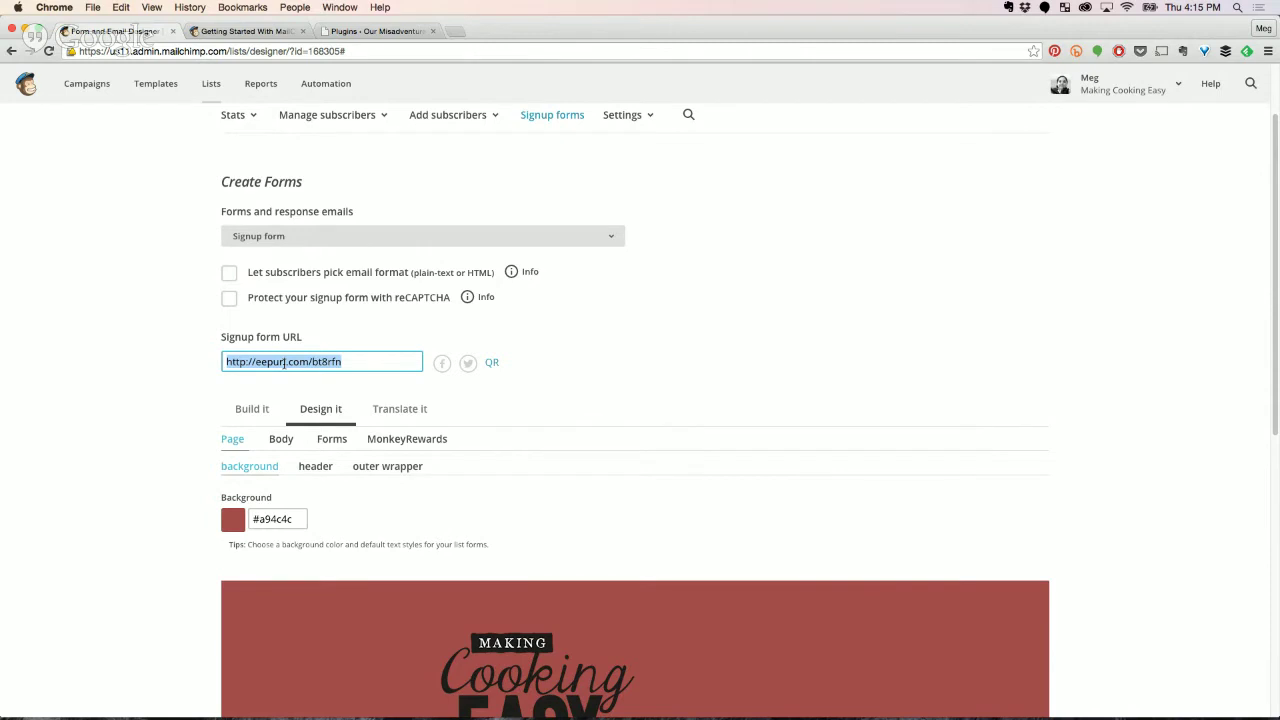
left_click_drag(374, 358, 221, 363)
scroll(550, 417, "up", 2)
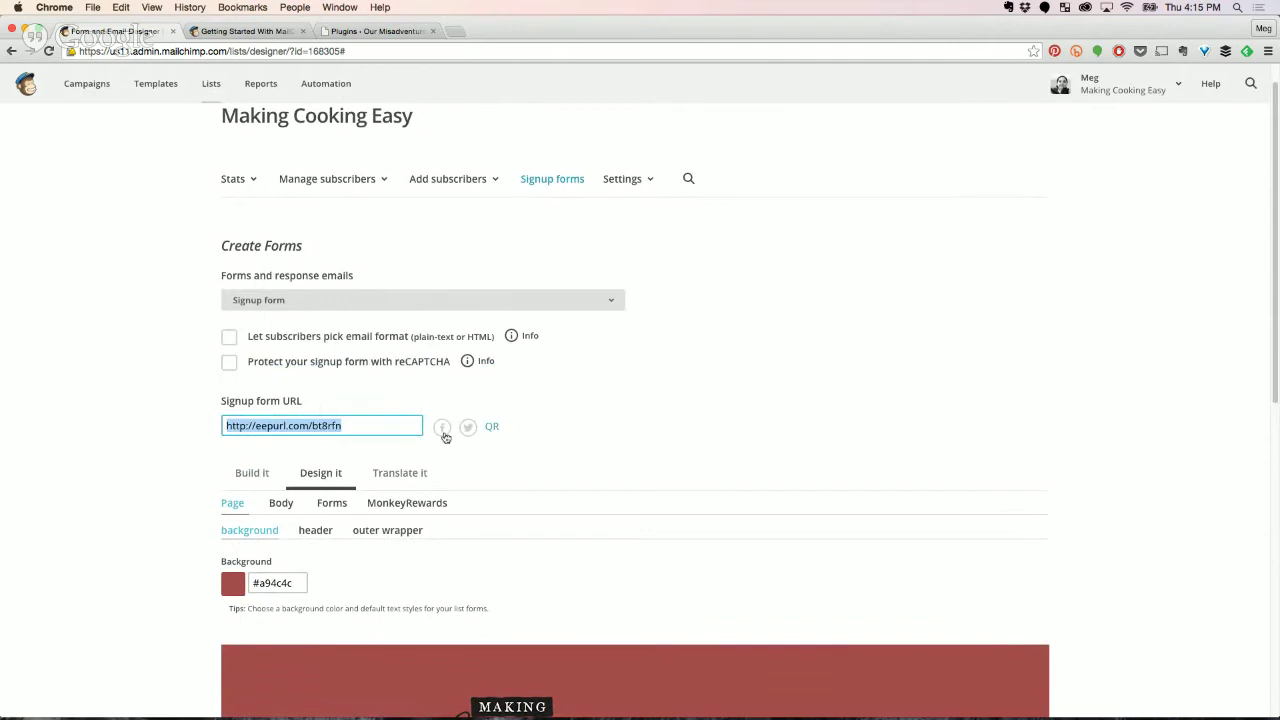
scroll(640, 432, "up", 1)
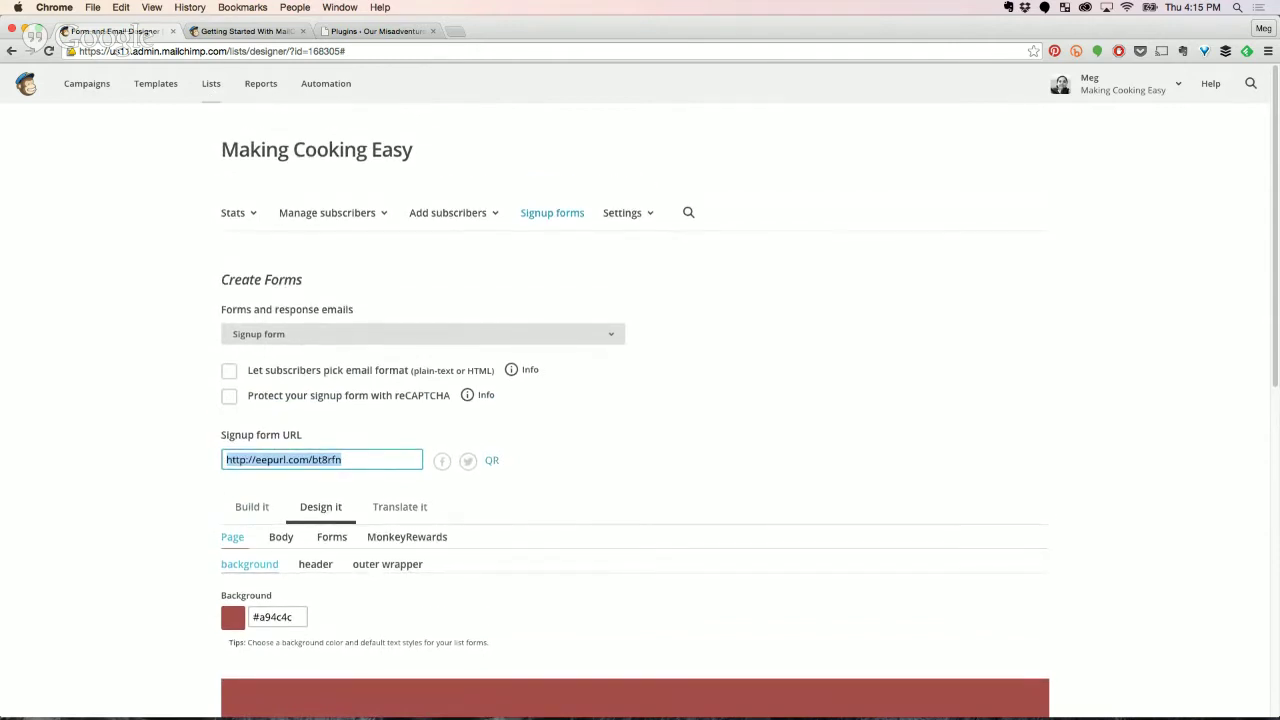
key("super+Tab")
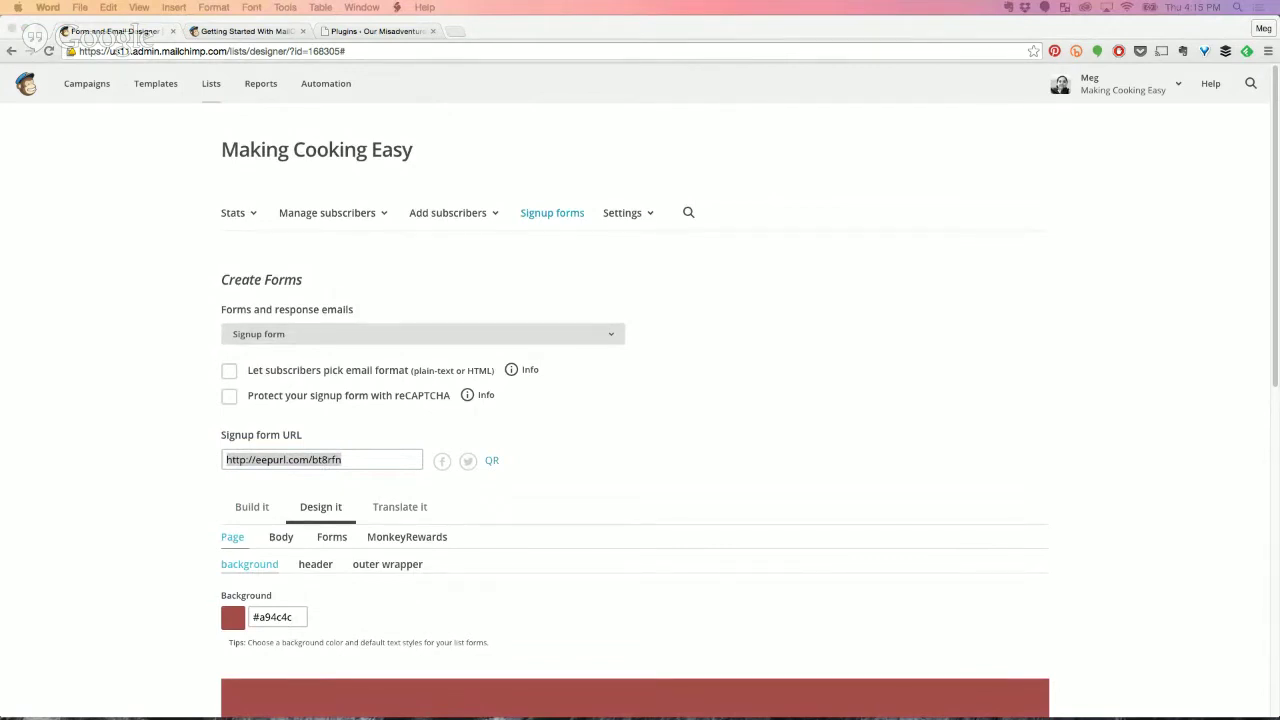
key("super+Tab")
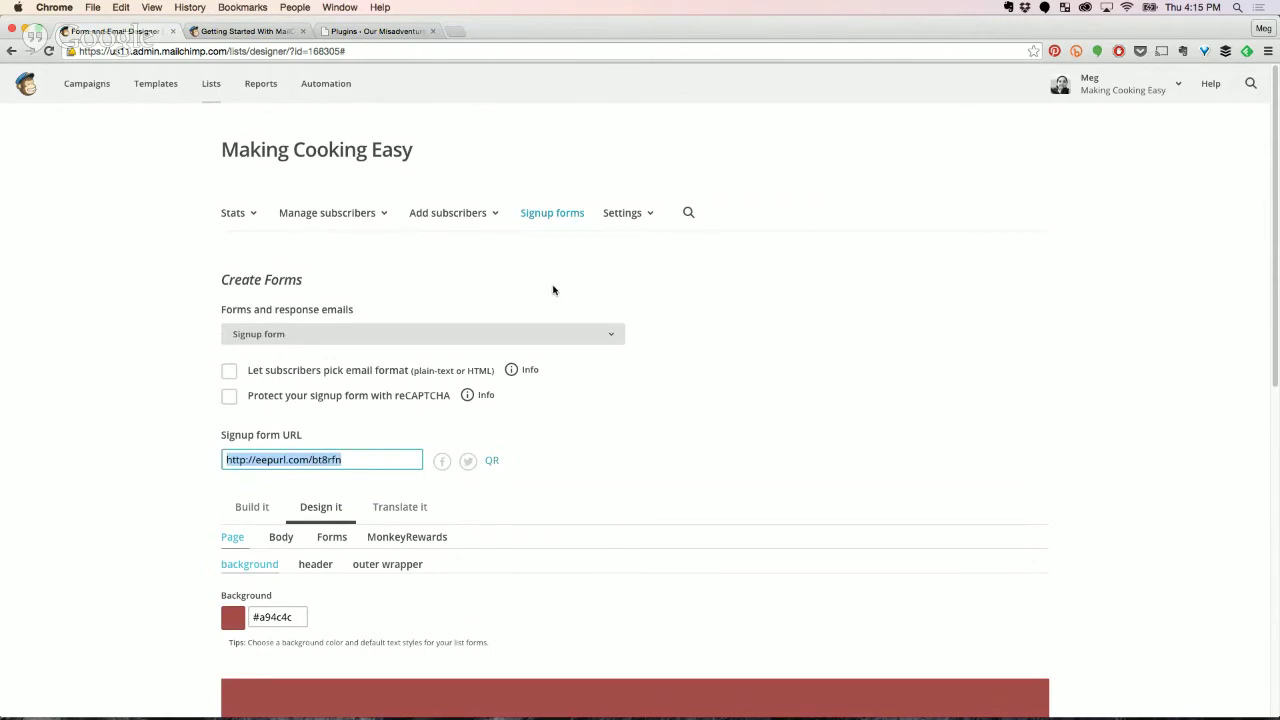
Dismiss the Lists tour and open the Making Cooking Easy list's general forms designer.
left_click(208, 84)
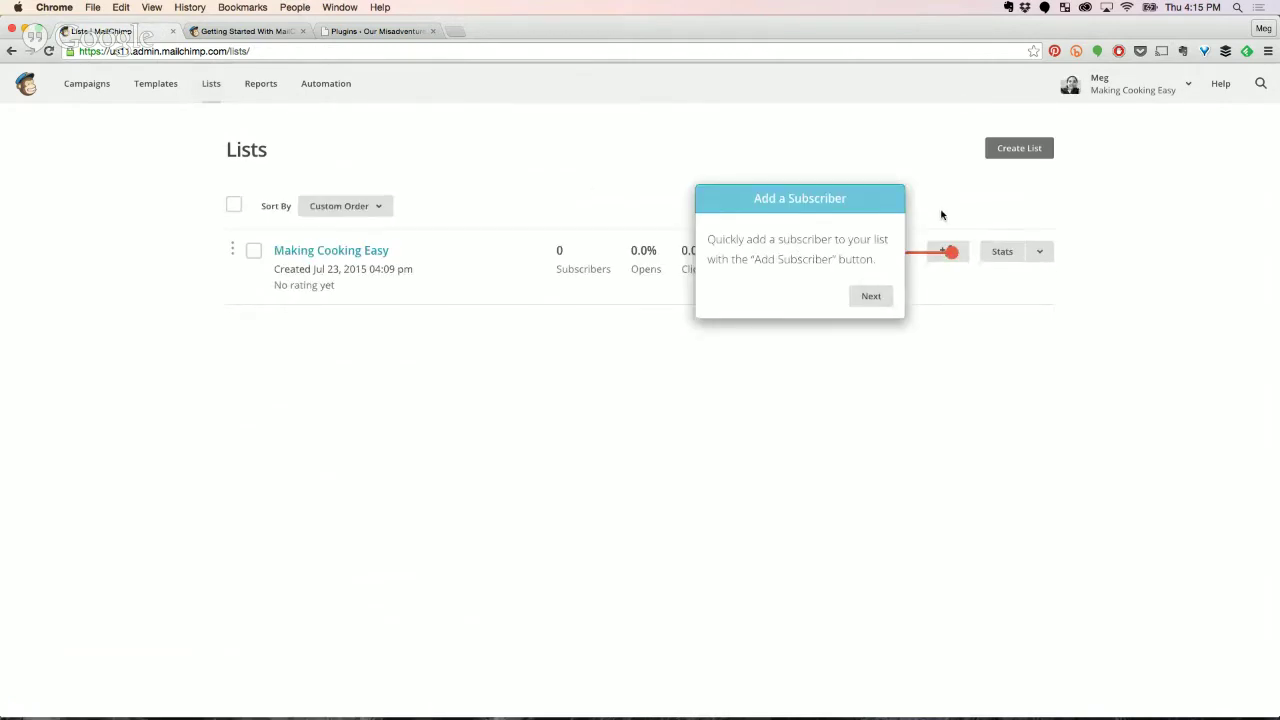
left_click(878, 297)
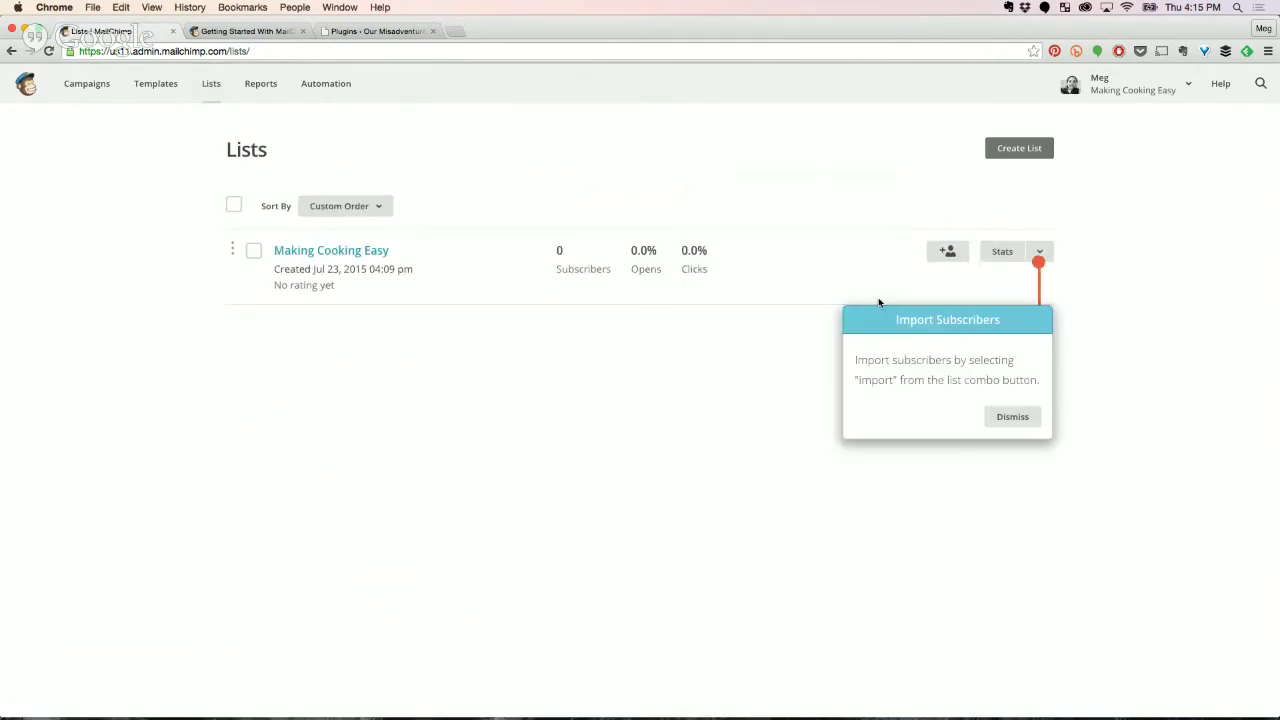
left_click(1012, 417)
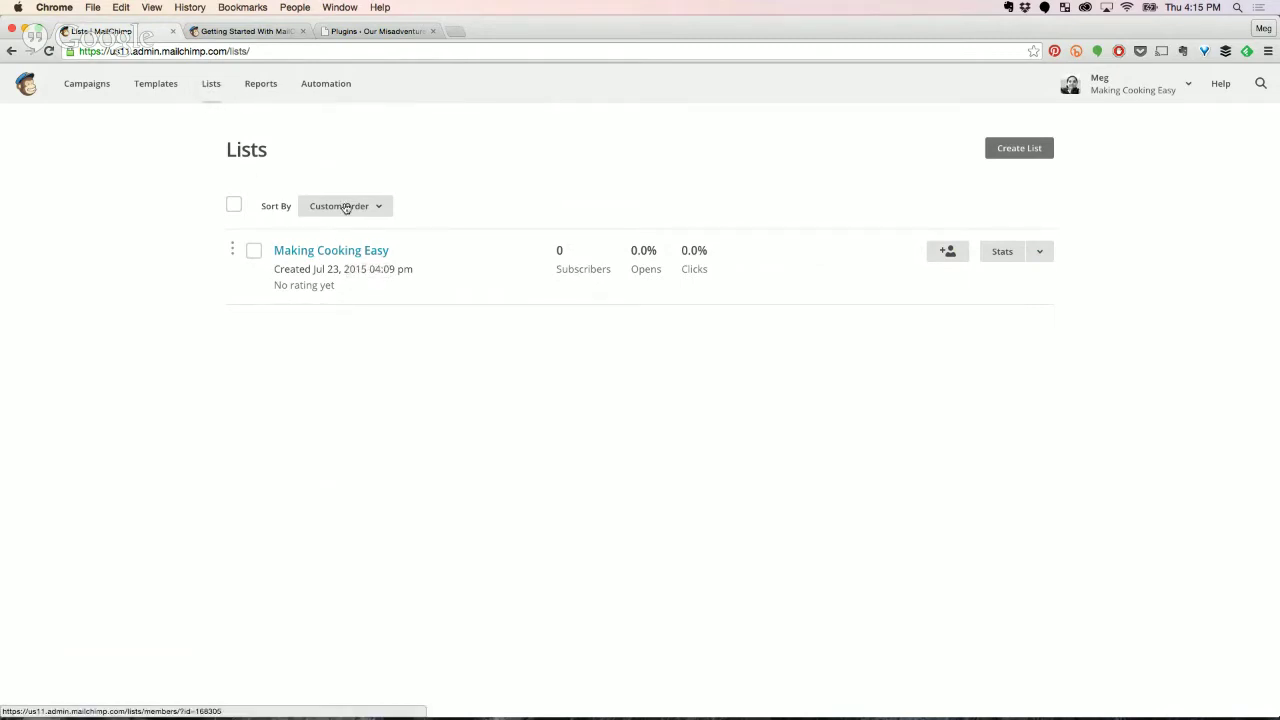
left_click(376, 257)
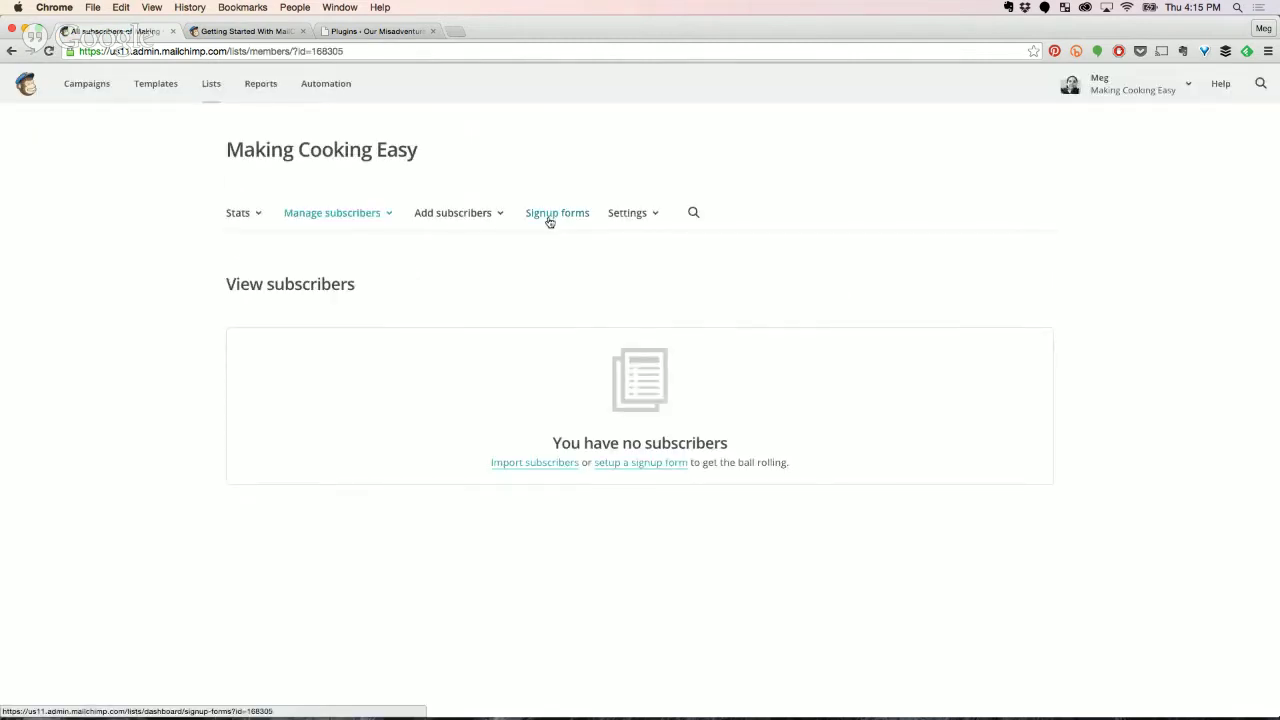
left_click(548, 218)
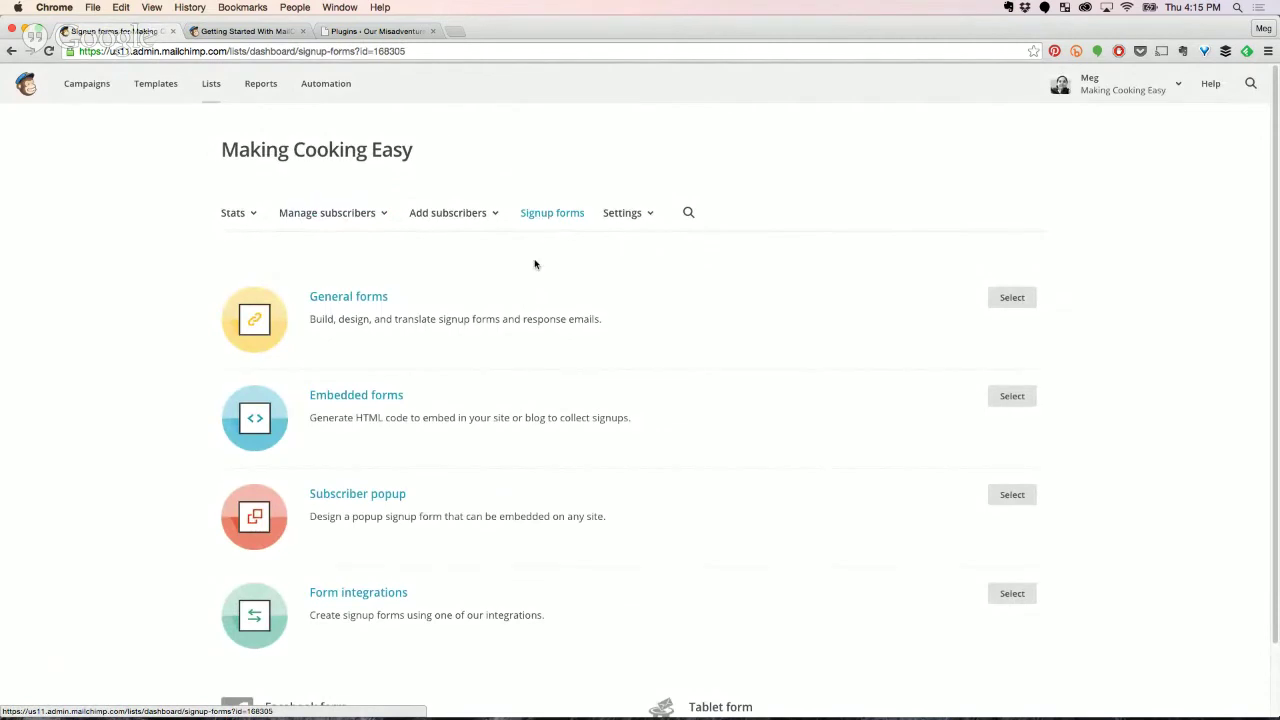
left_click(1016, 299)
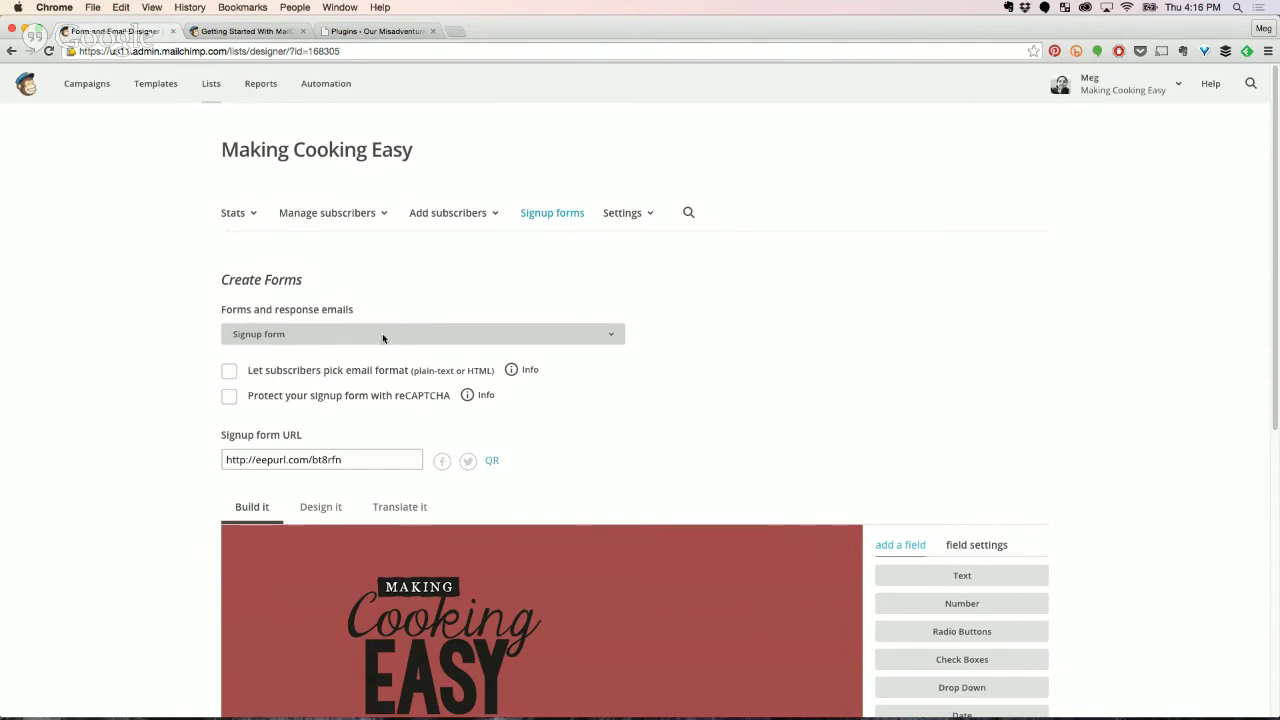
Switch the designer to the Confirmation 'thank you' page, then reopen the forms list.
left_click(382, 335)
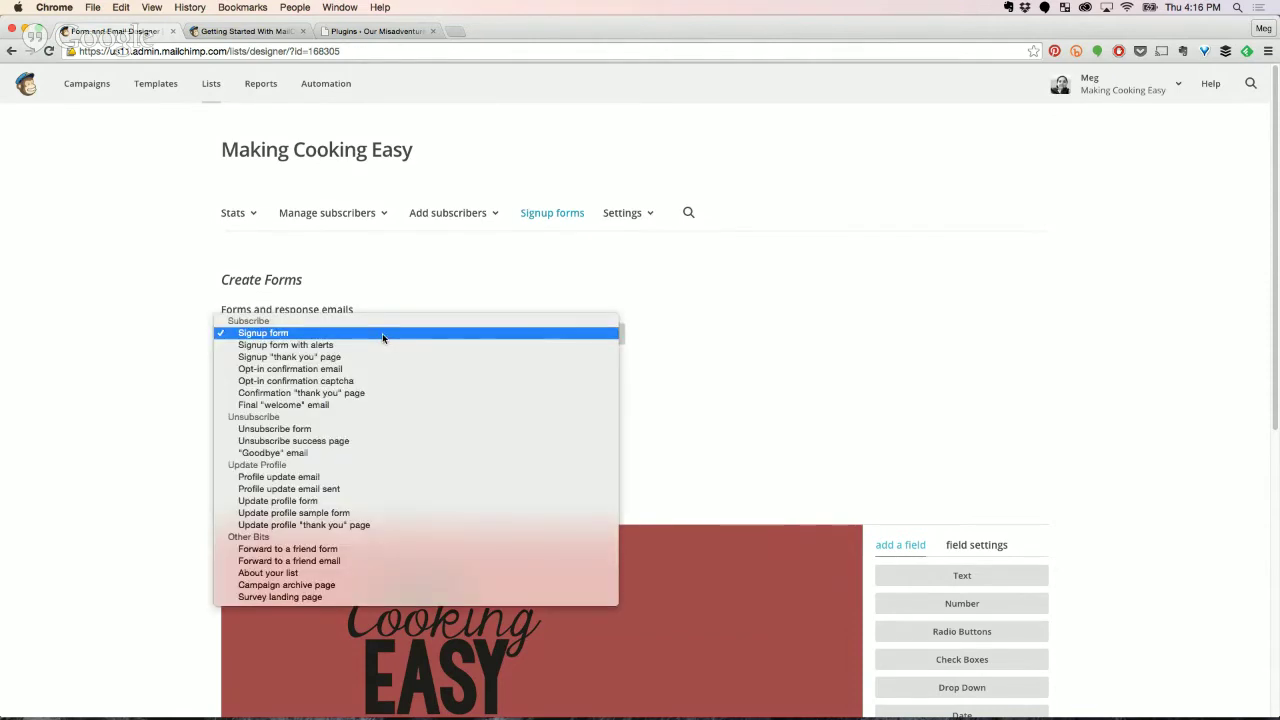
left_click(351, 396)
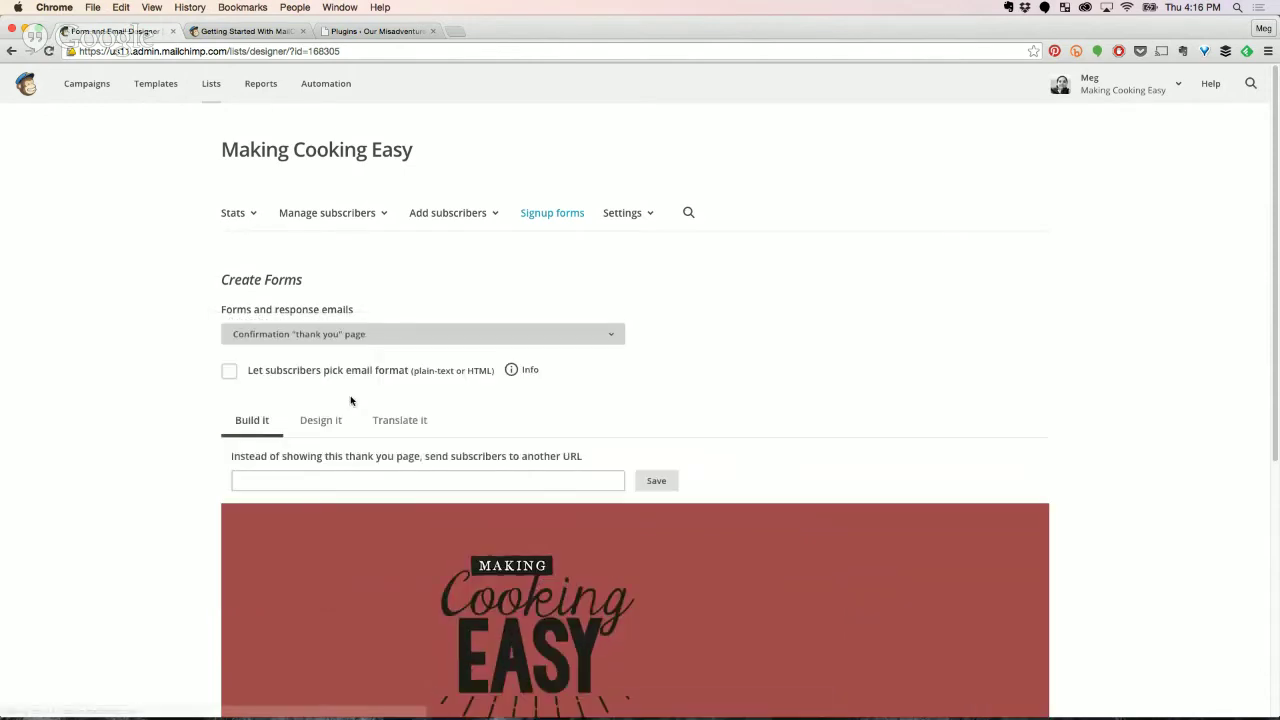
scroll(857, 391, "down", 3)
scroll(858, 389, "down", 4)
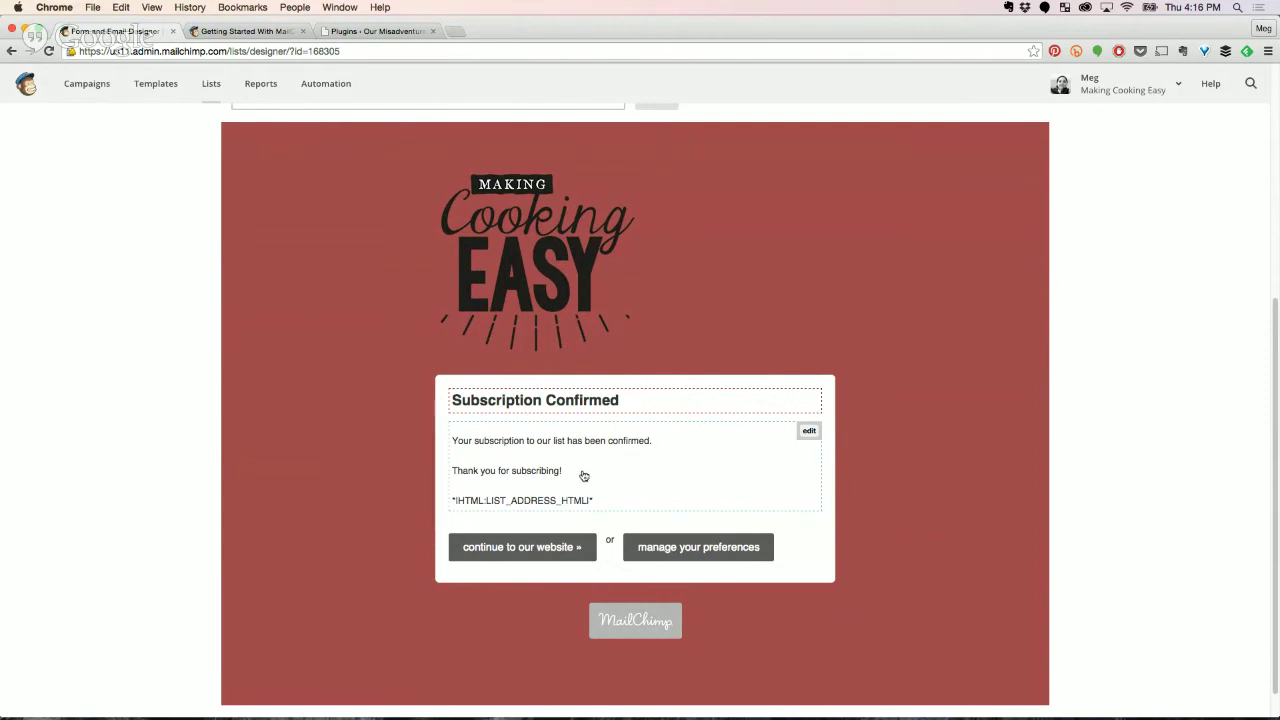
scroll(584, 475, "up", 3)
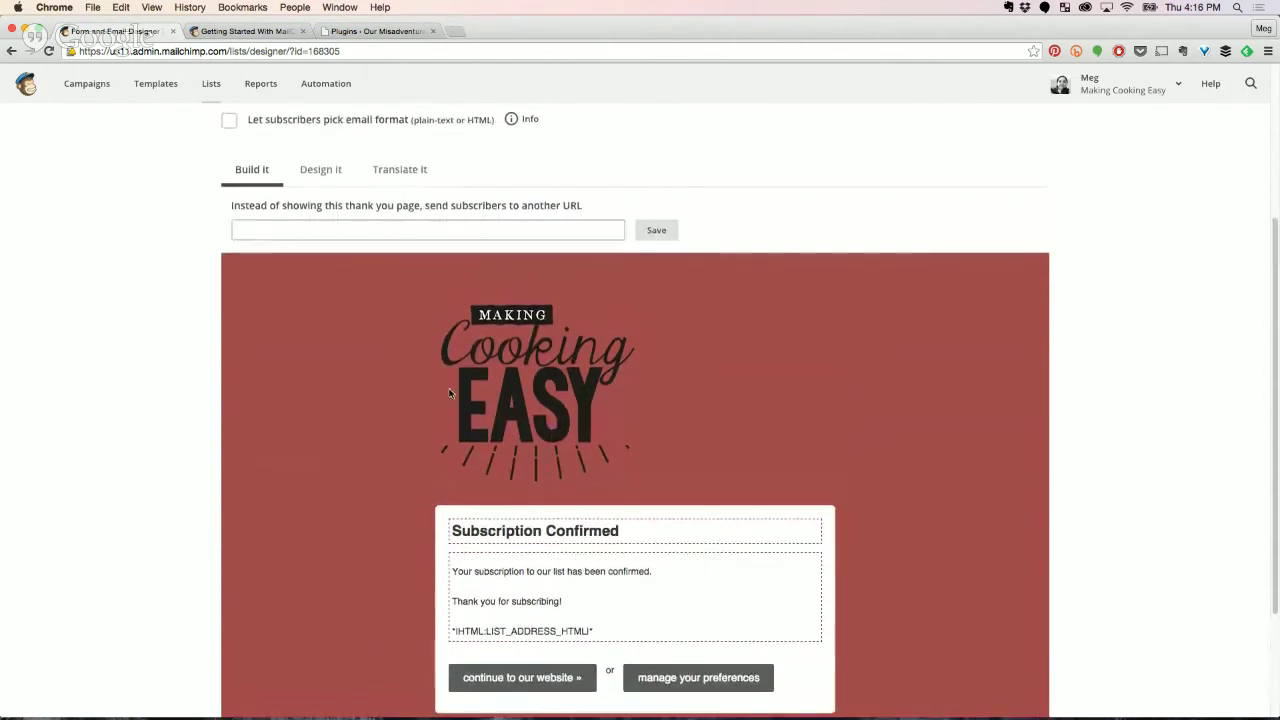
scroll(448, 397, "up", 2)
scroll(448, 397, "up", 2)
left_click(368, 224)
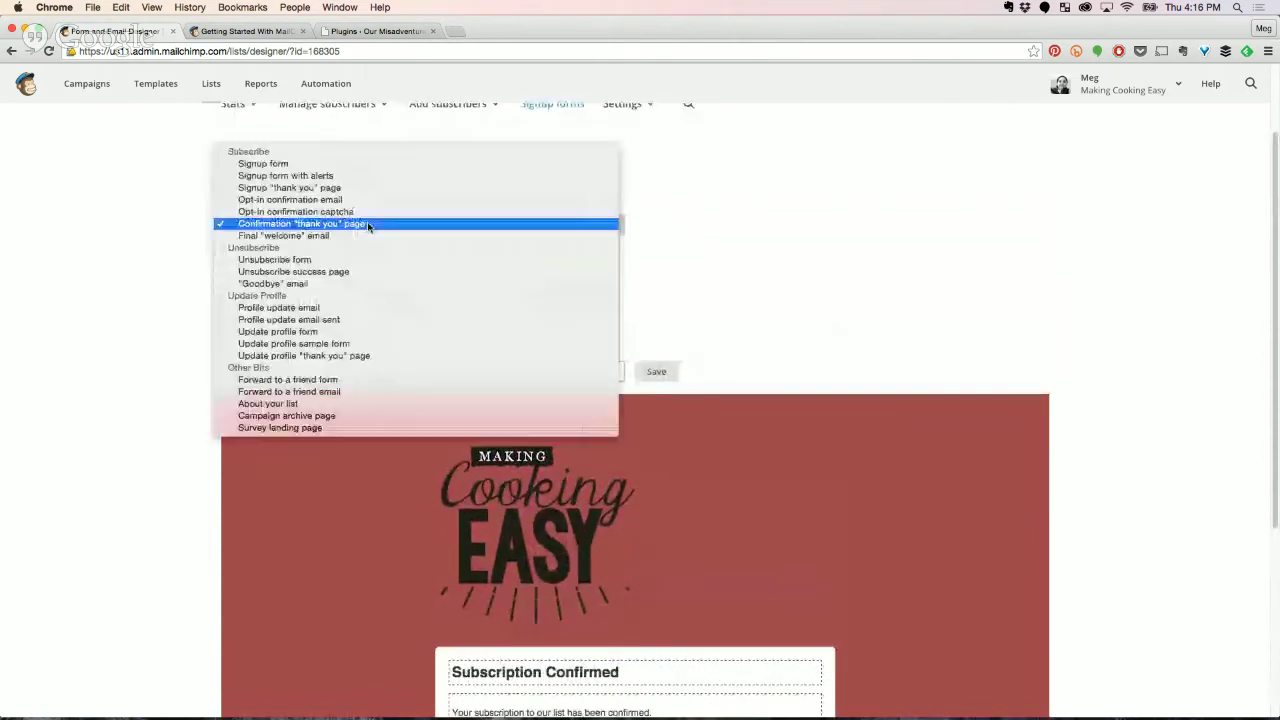
Switch to the Final 'welcome' email, tick 'Send a final welcome email', and reopen the list.
left_click(348, 236)
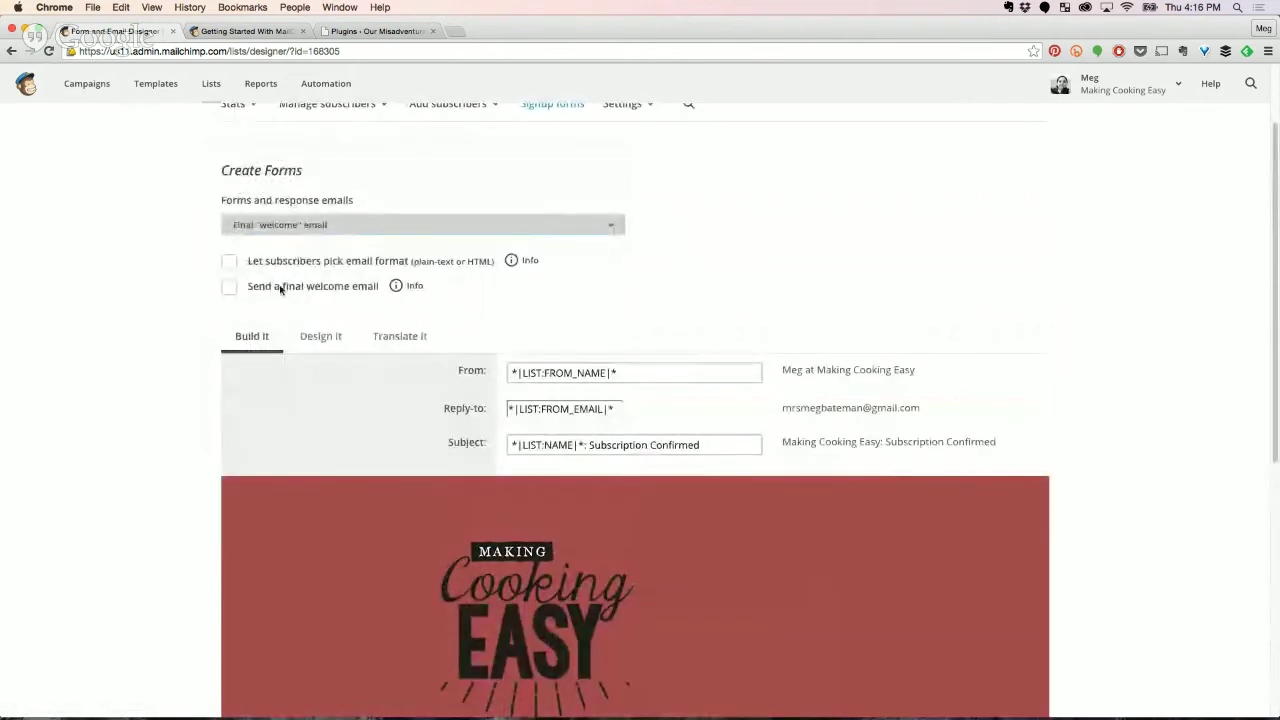
scroll(400, 477, "down", 5)
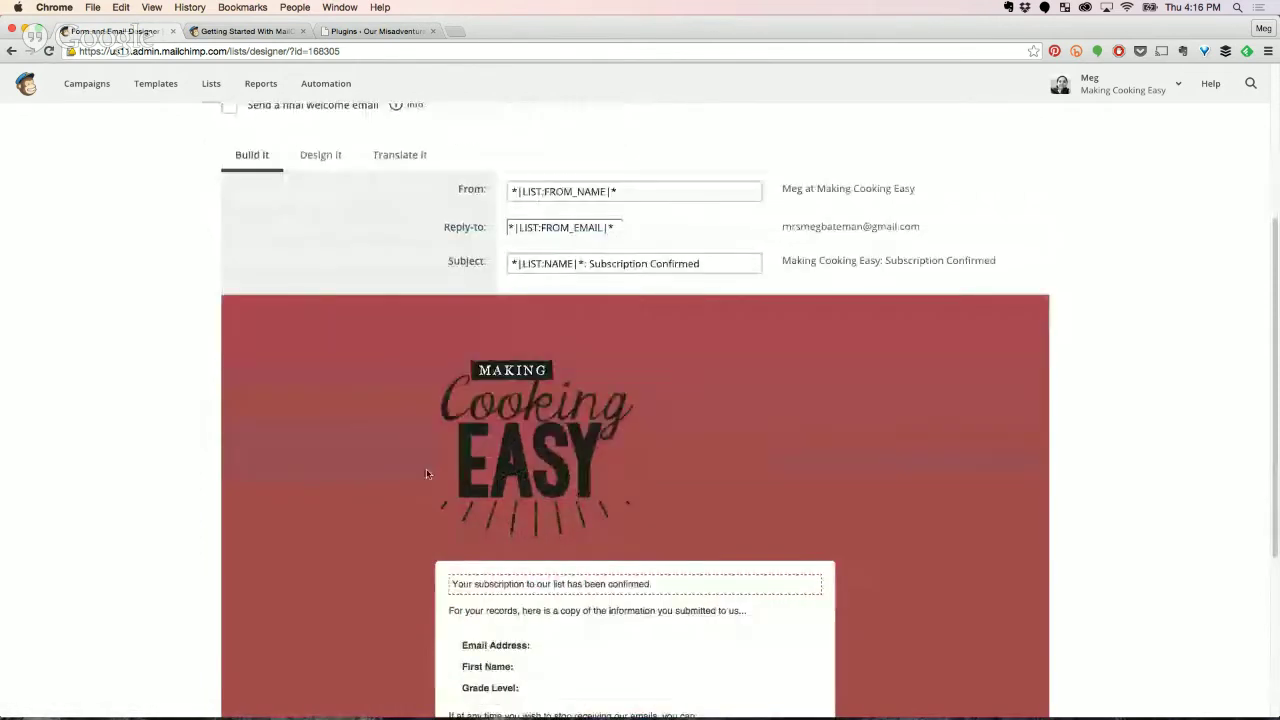
scroll(426, 473, "up", 5)
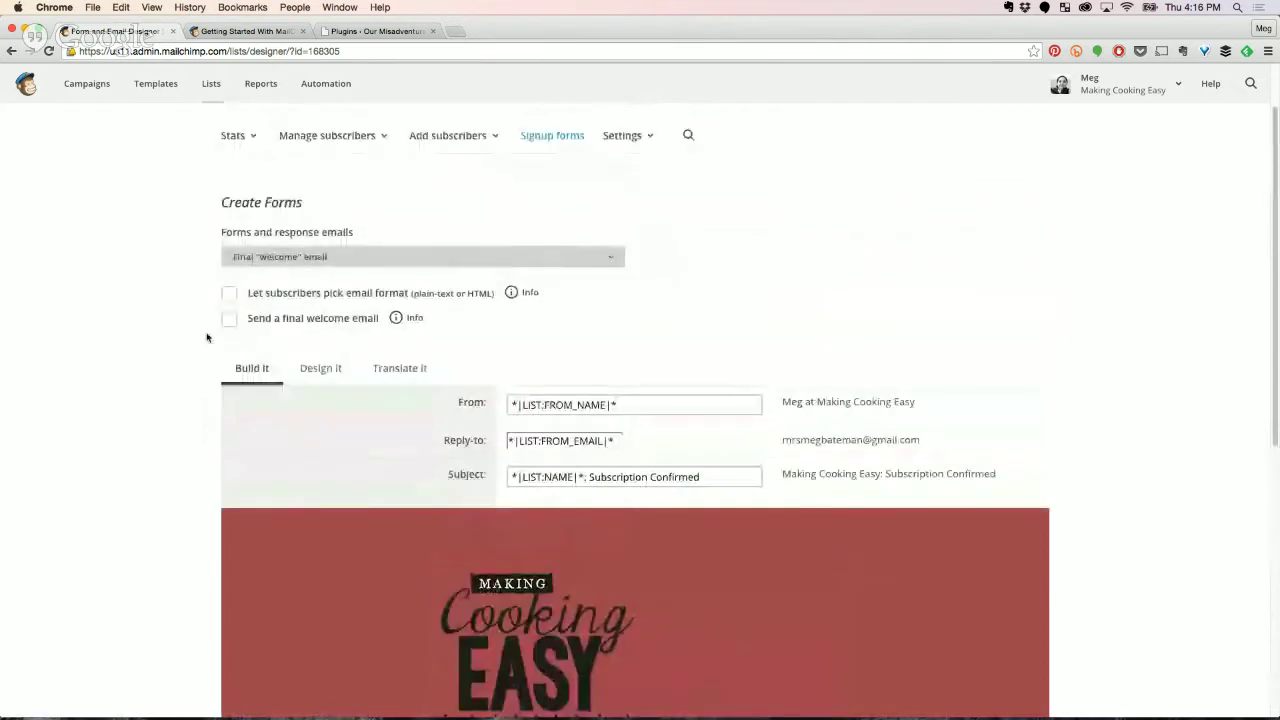
left_click(228, 320)
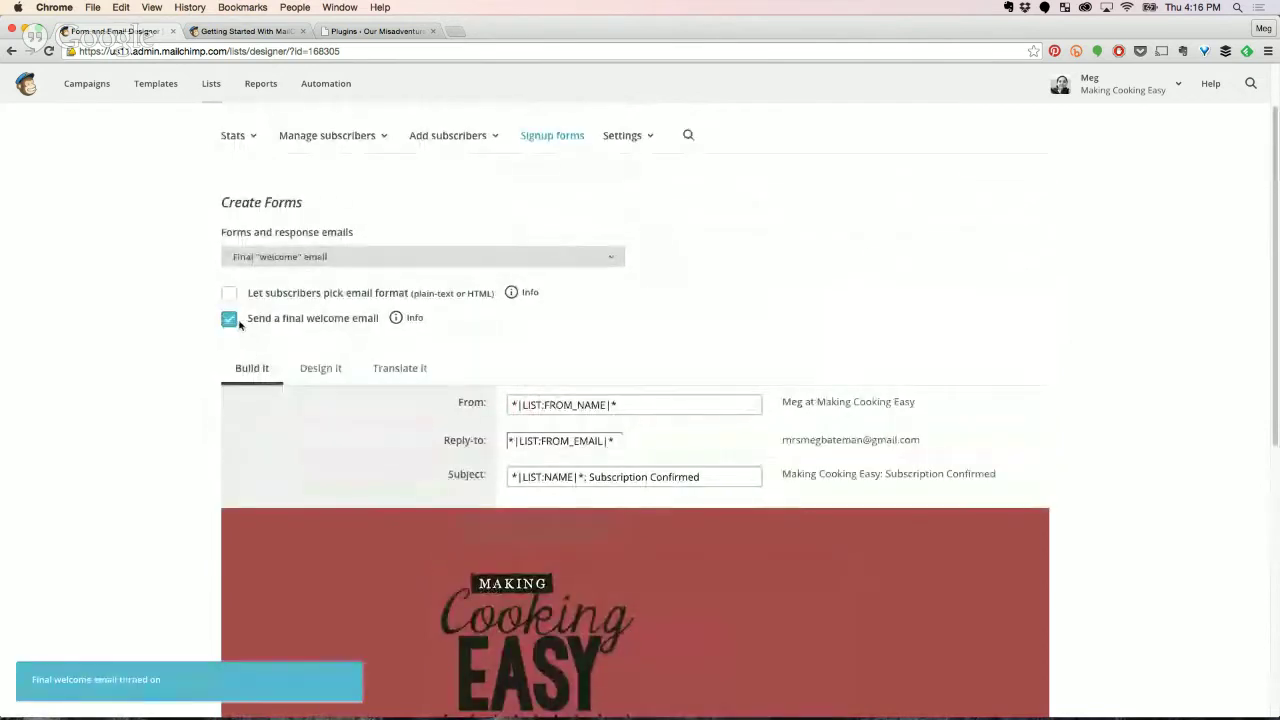
left_click(329, 262)
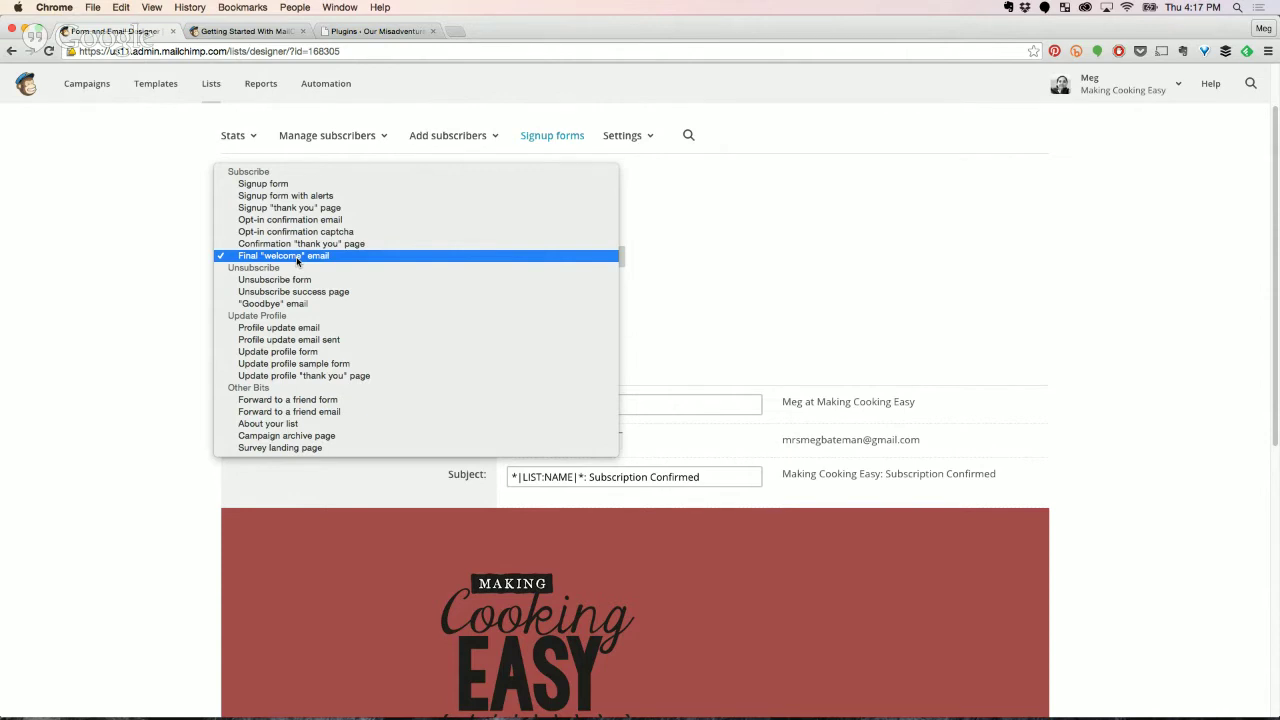
Close the Forms and response emails list without changing the selection.
left_click(711, 197)
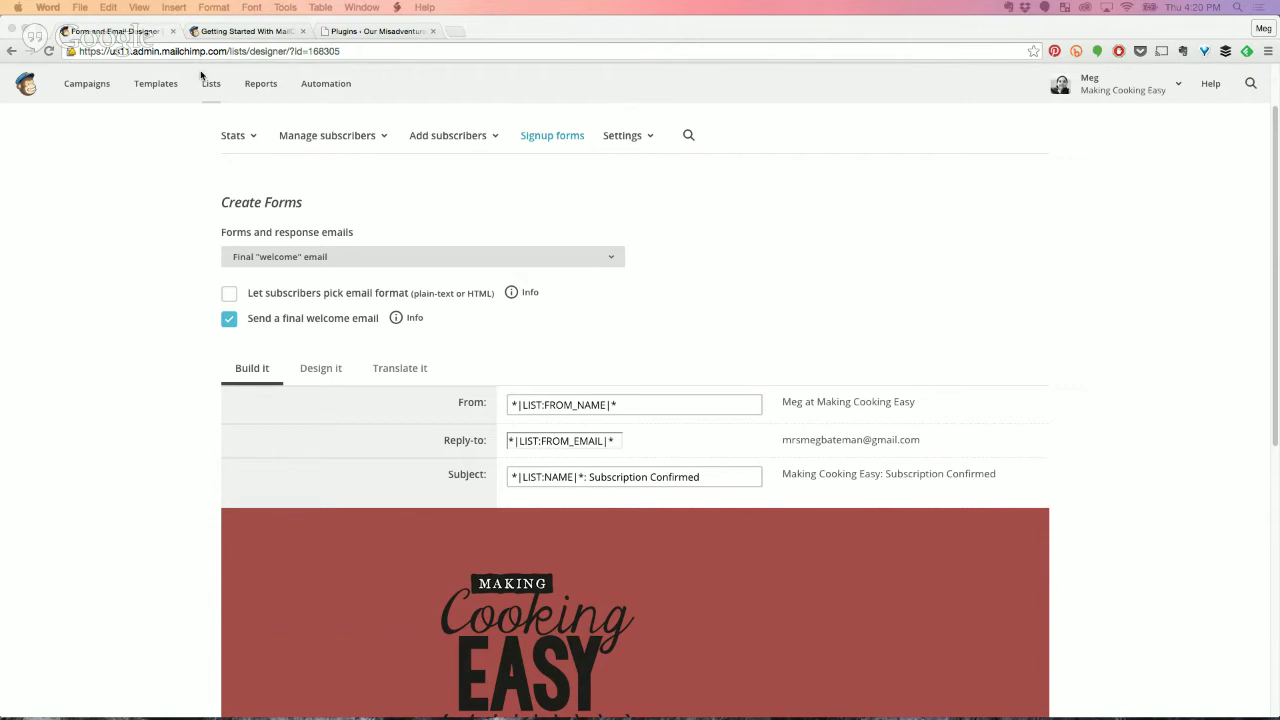
Look over the Example Template in Templates, then begin creating a new template.
left_click(149, 88)
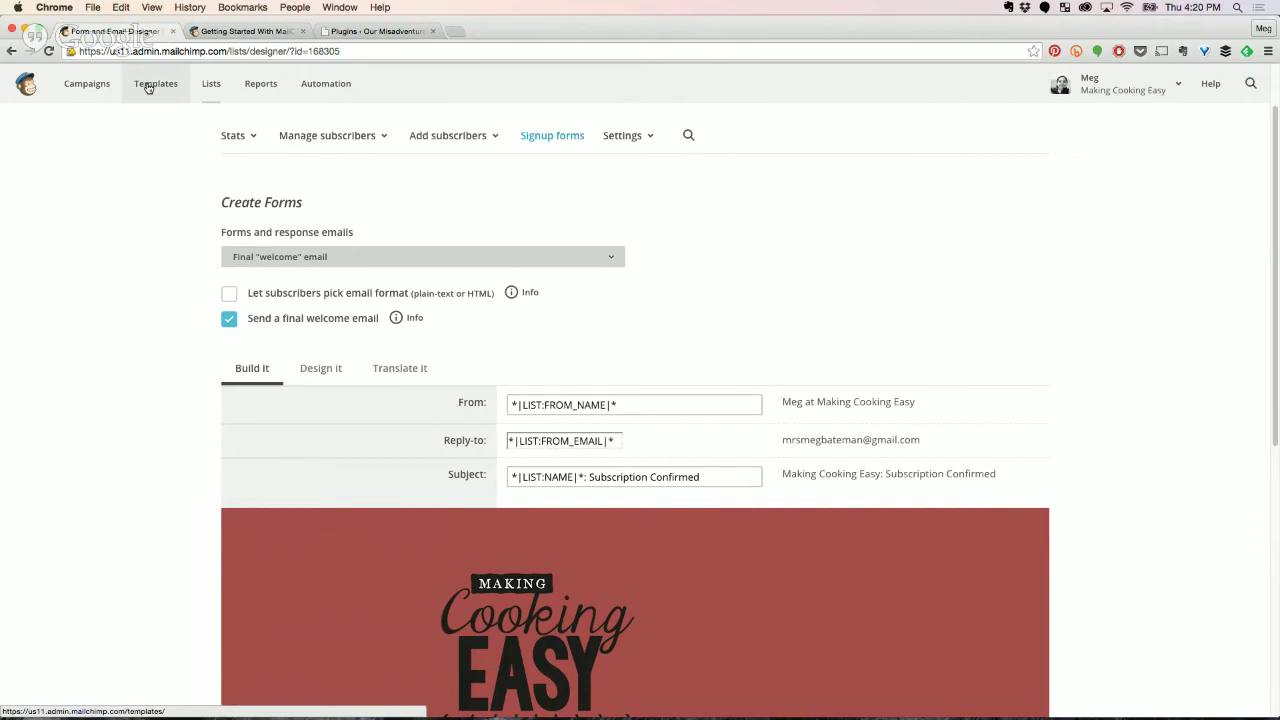
left_click(149, 85)
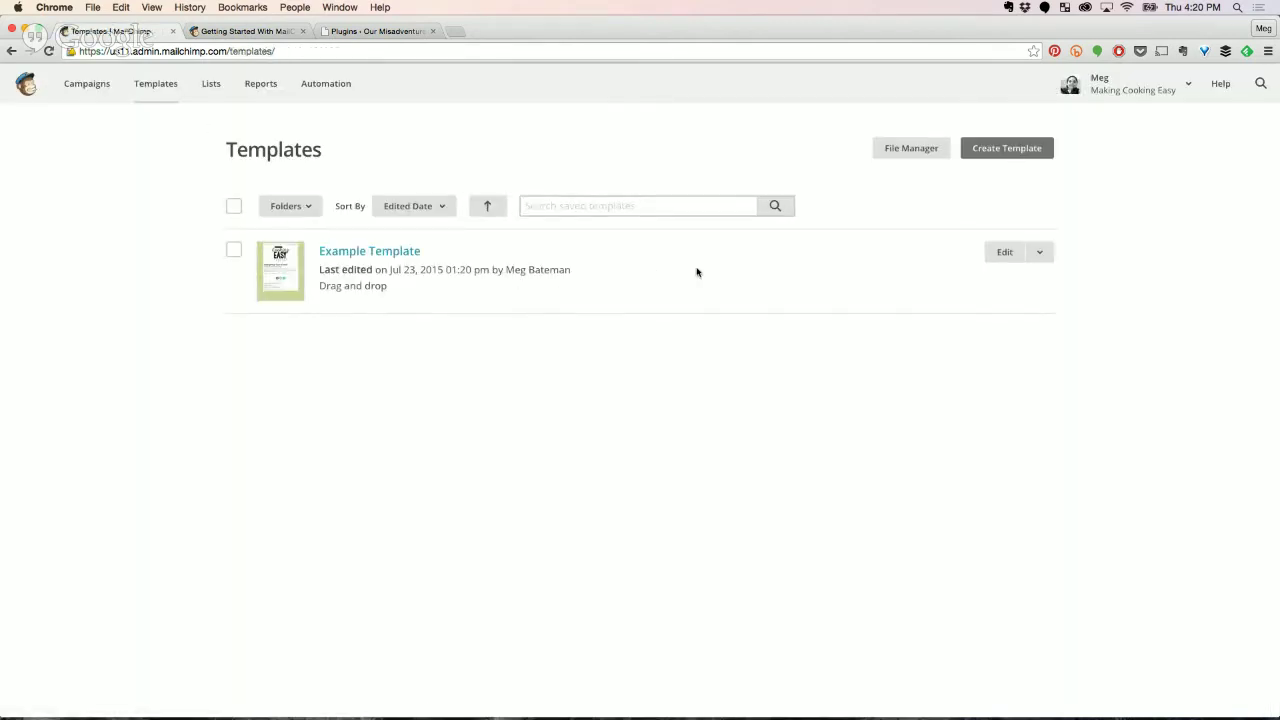
left_click(380, 254)
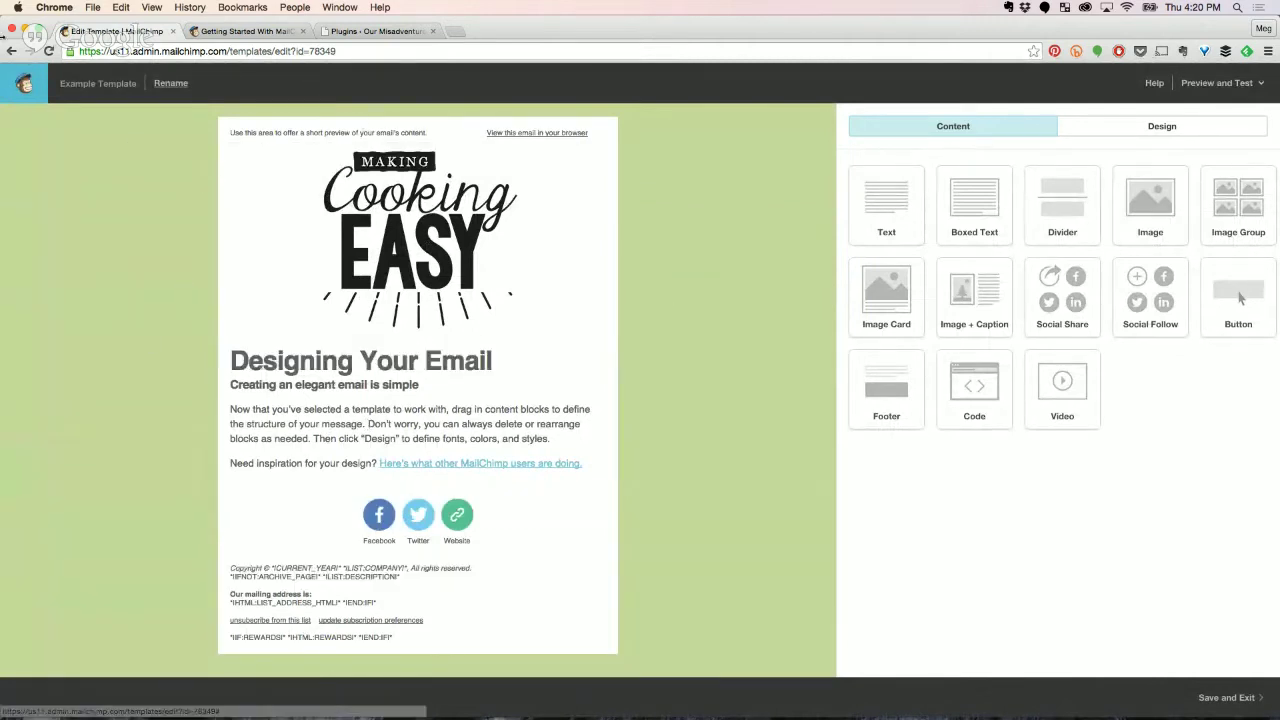
left_click(1226, 697)
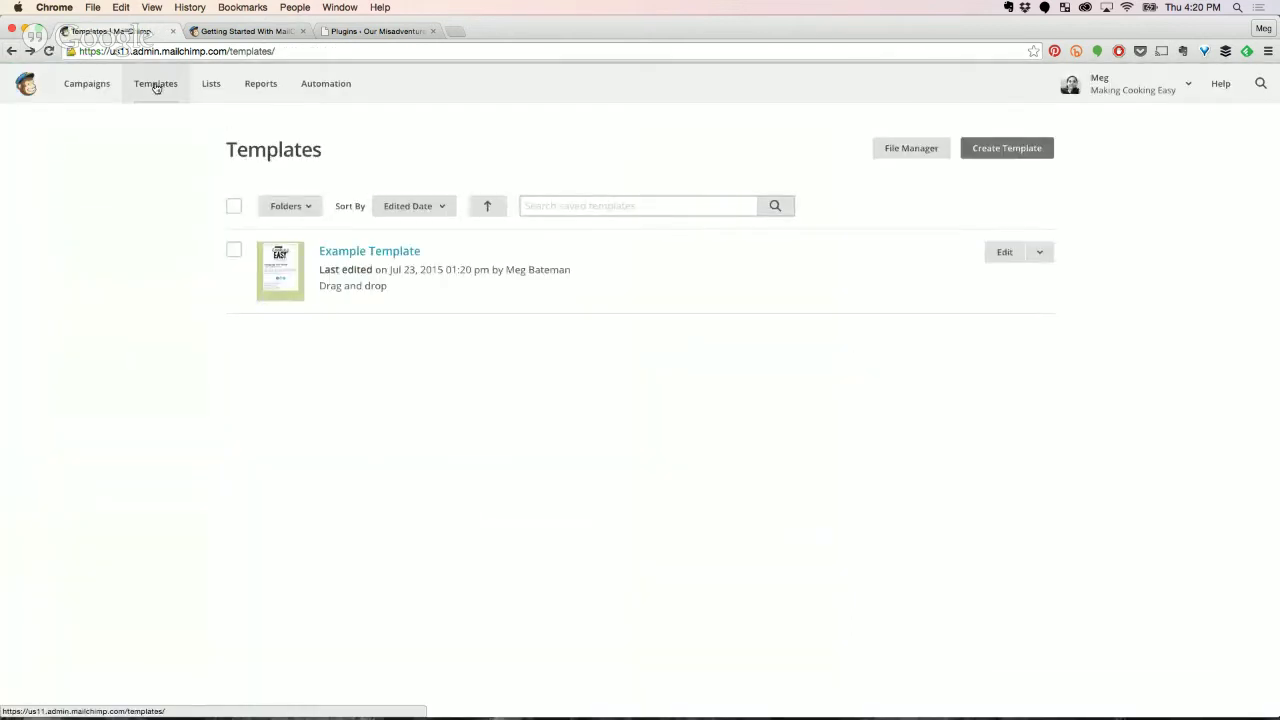
left_click(1033, 152)
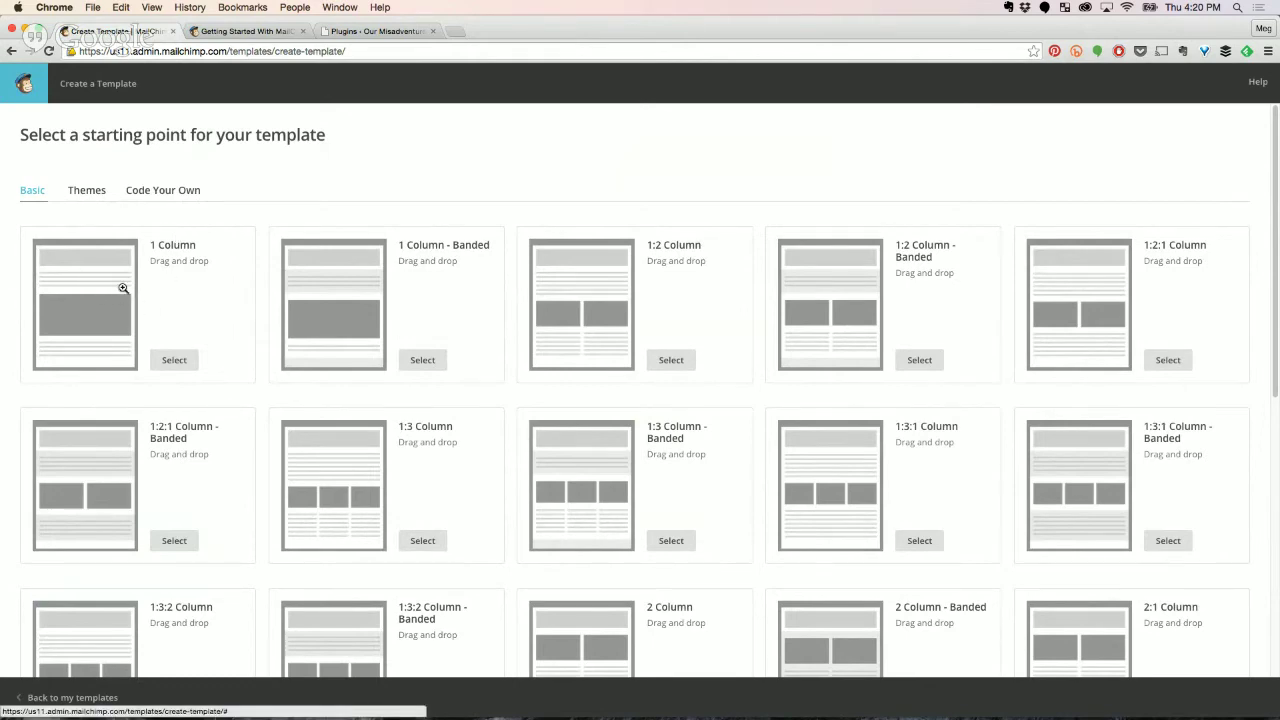
Browse the Basic layouts and select 1 Column for the new template.
scroll(122, 289, "down", 2)
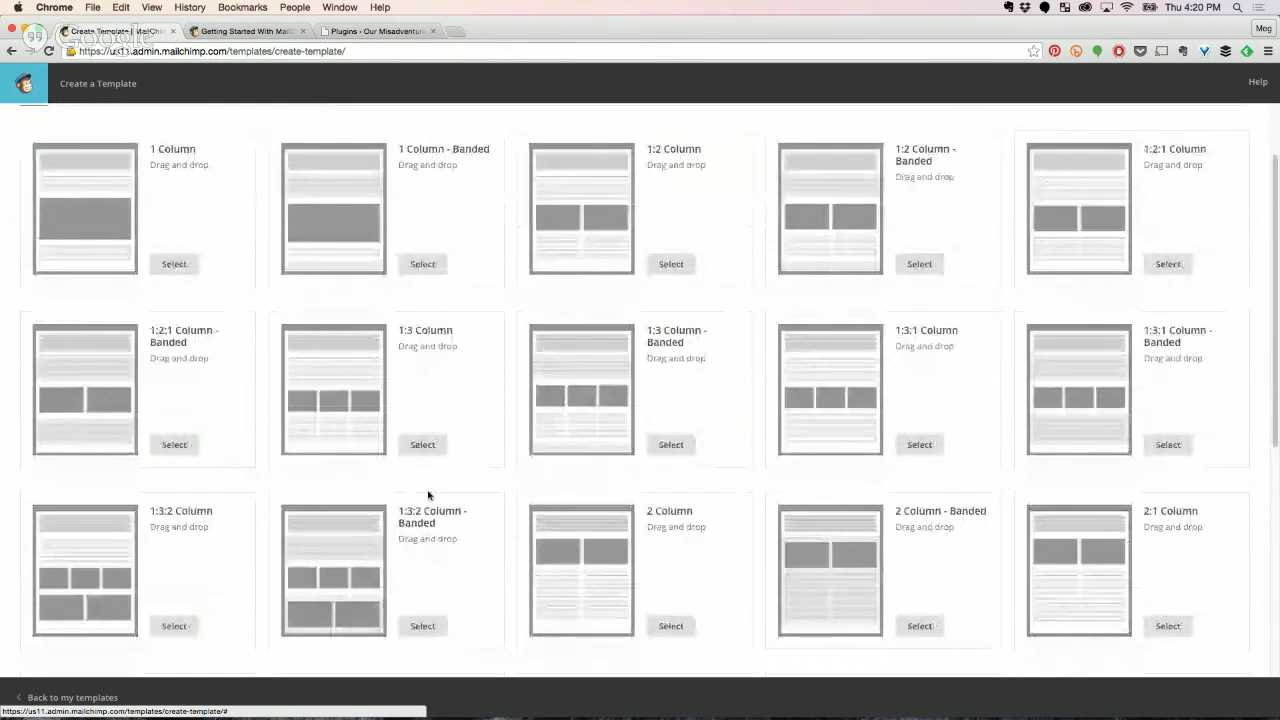
scroll(505, 468, "down", 5)
scroll(505, 468, "down", 3)
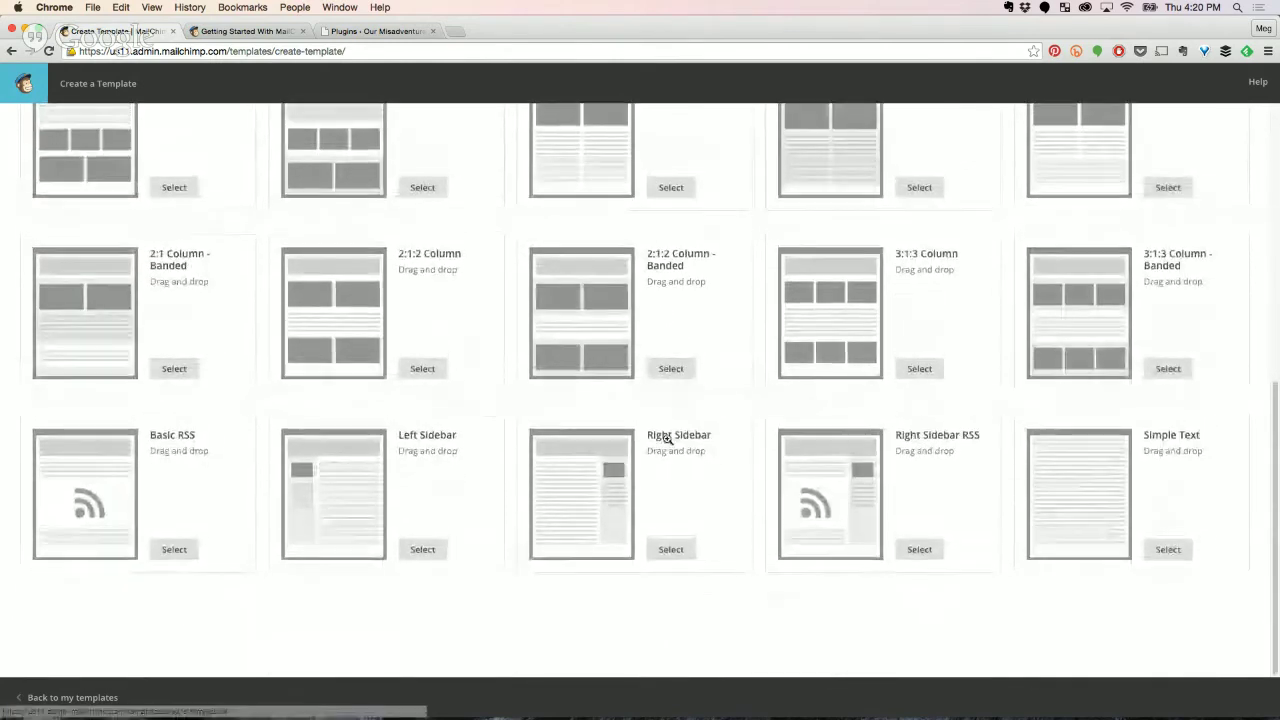
scroll(660, 437, "up", 2)
scroll(700, 330, "up", 5)
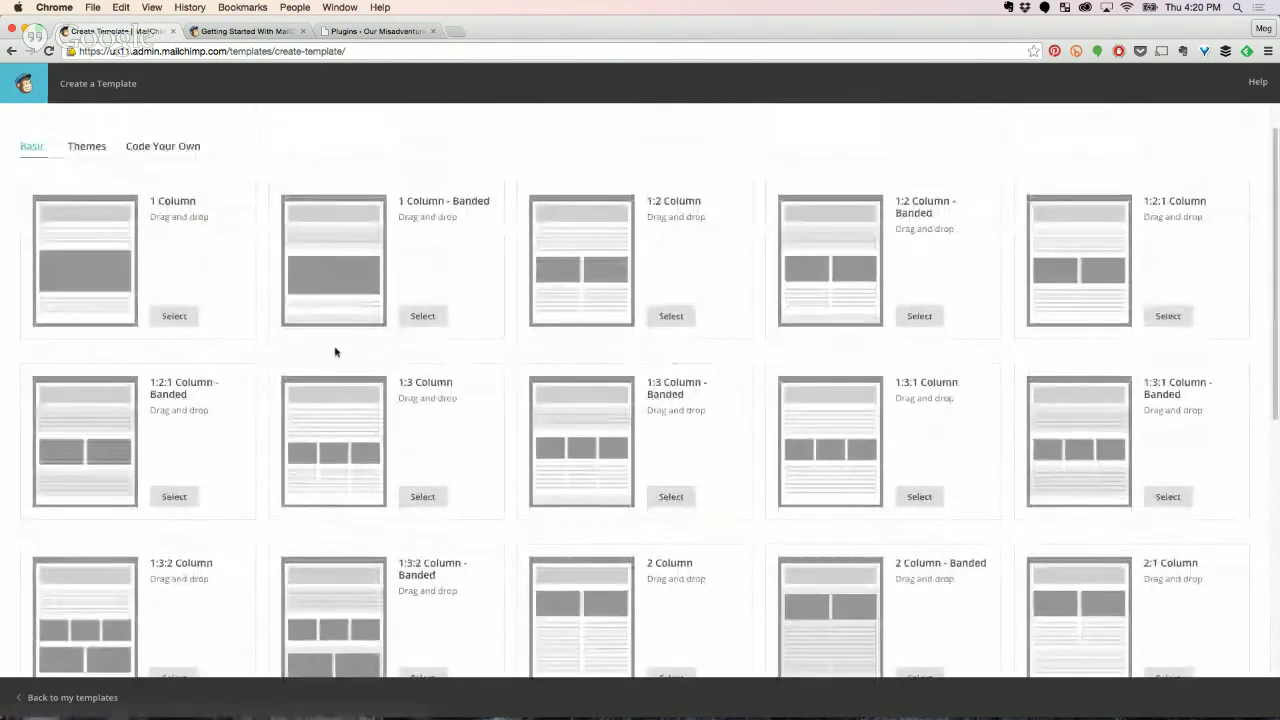
left_click(176, 317)
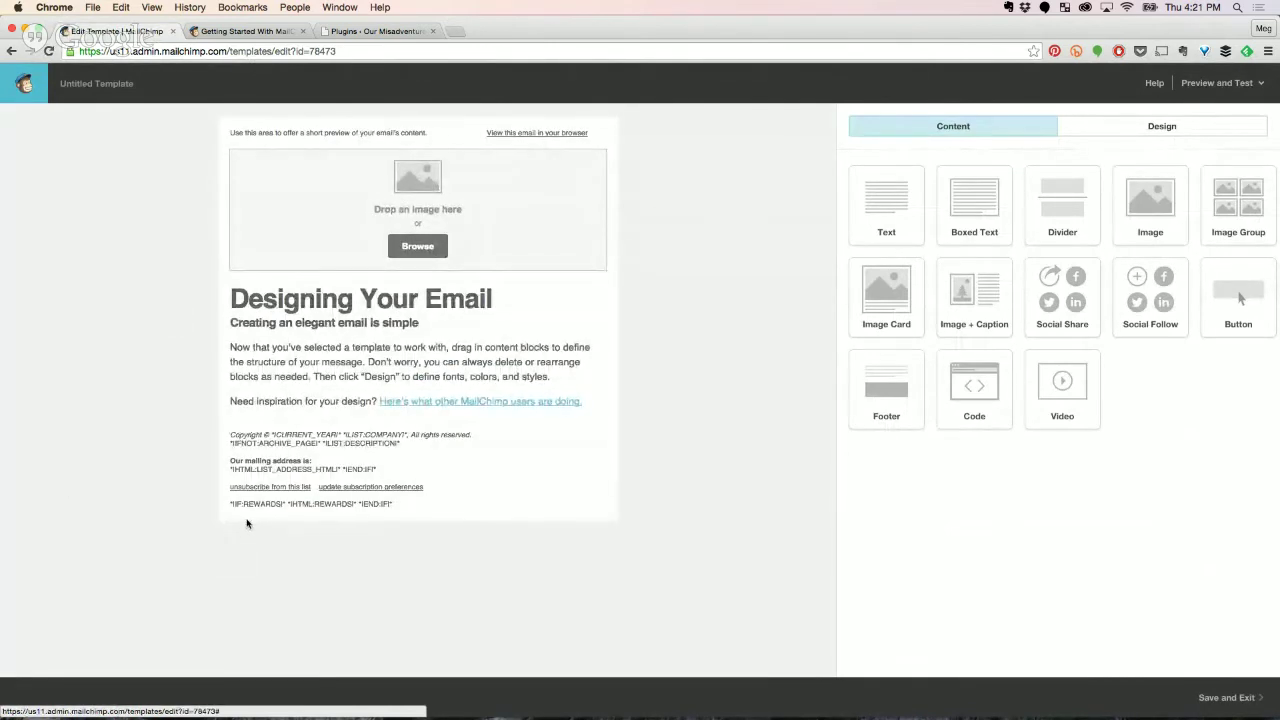
Drag a Social Follow block from the Content panel into the Untitled Template.
mouse_move(240, 498)
mouse_move(489, 224)
left_click_drag(1163, 288, 1030, 284)
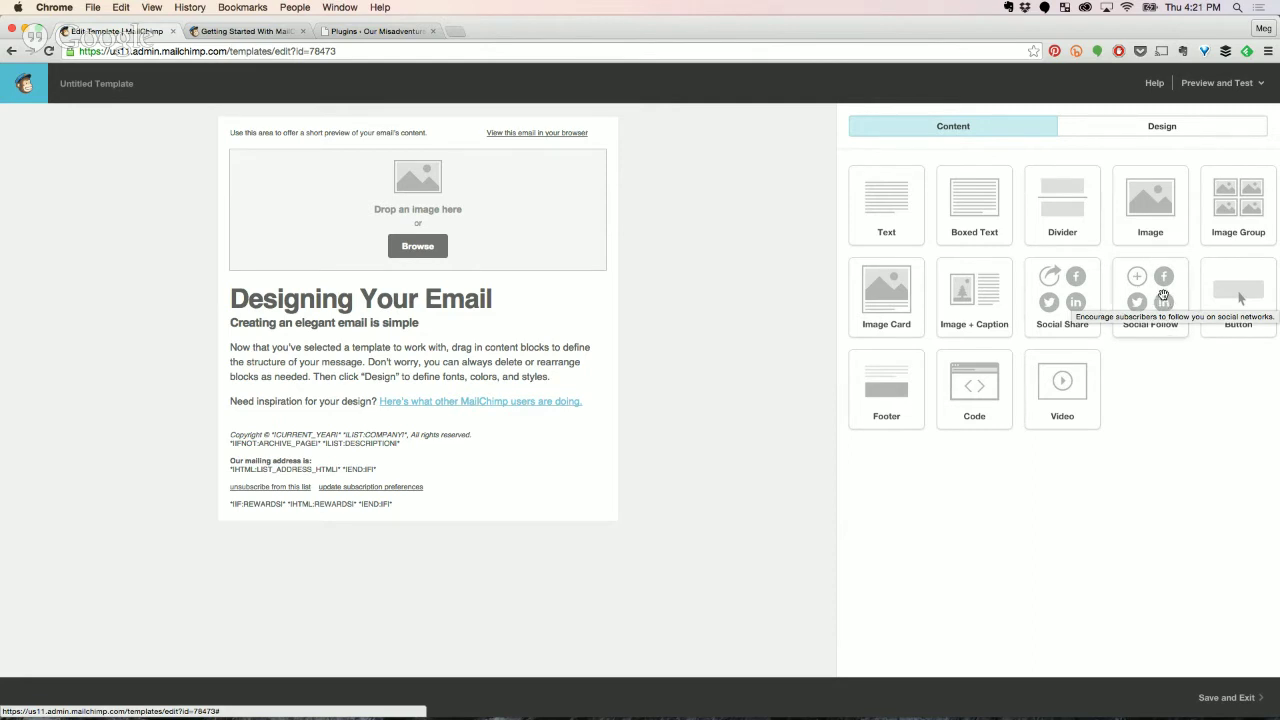
Place a Social Follow block below the body text and add Email and SoundCloud links.
left_click_drag(1163, 290, 483, 443)
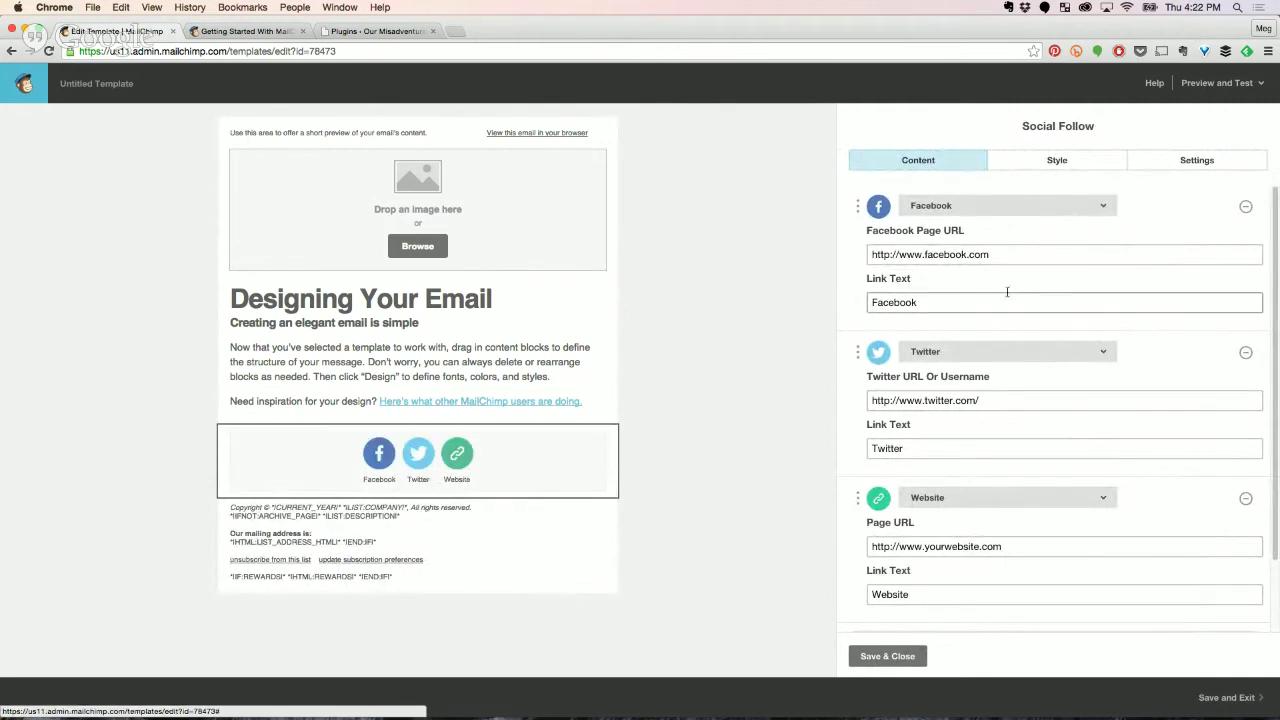
scroll(1050, 502, "down", 2)
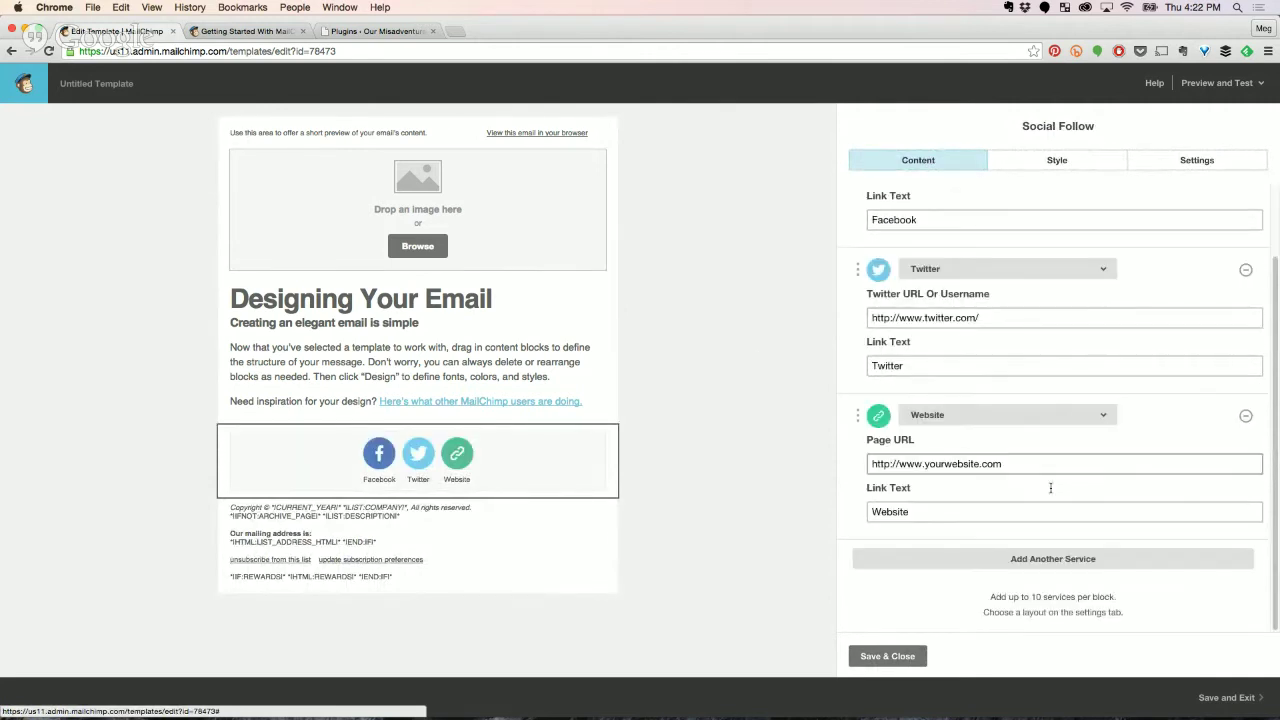
left_click(1022, 562)
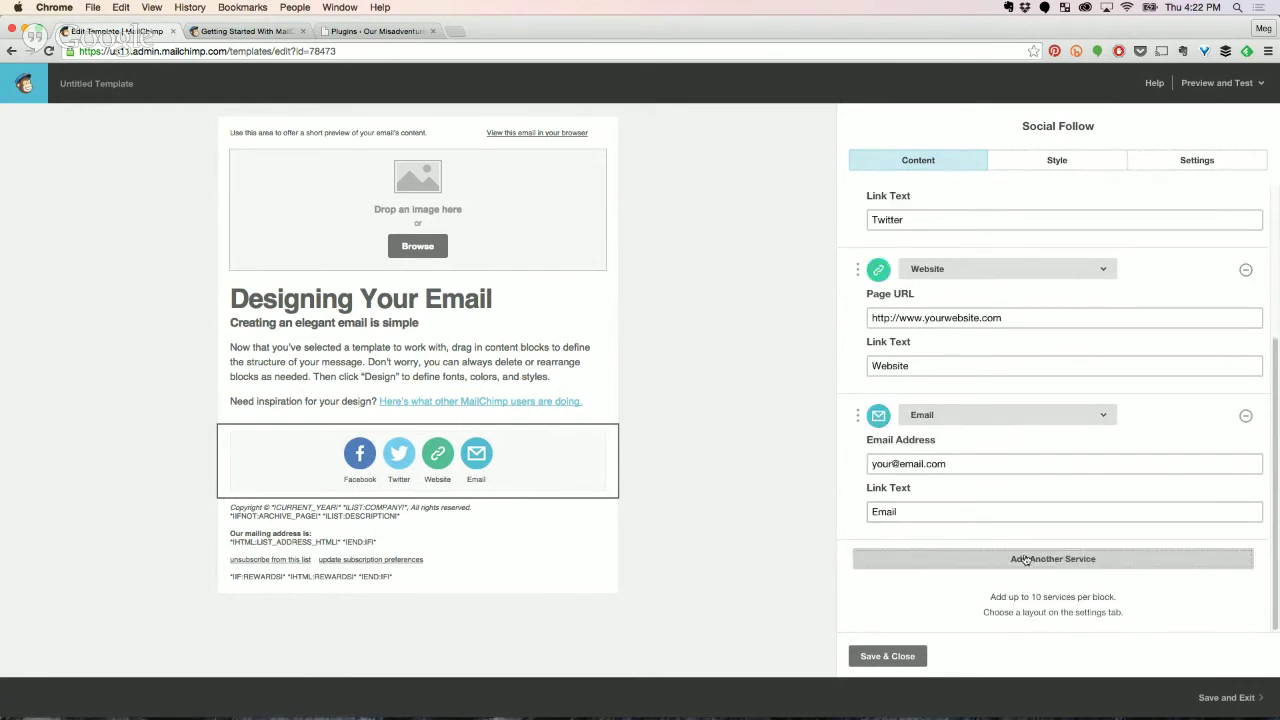
left_click(1022, 560)
left_click(977, 565)
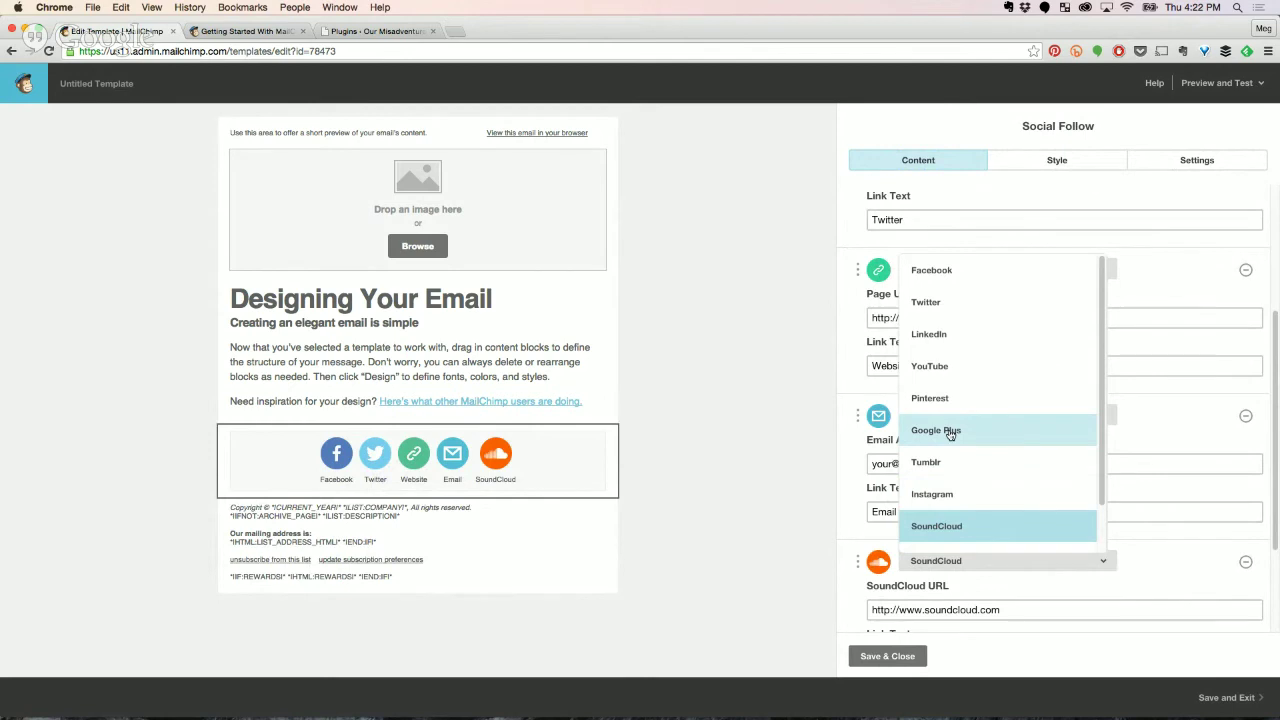
left_click(1160, 545)
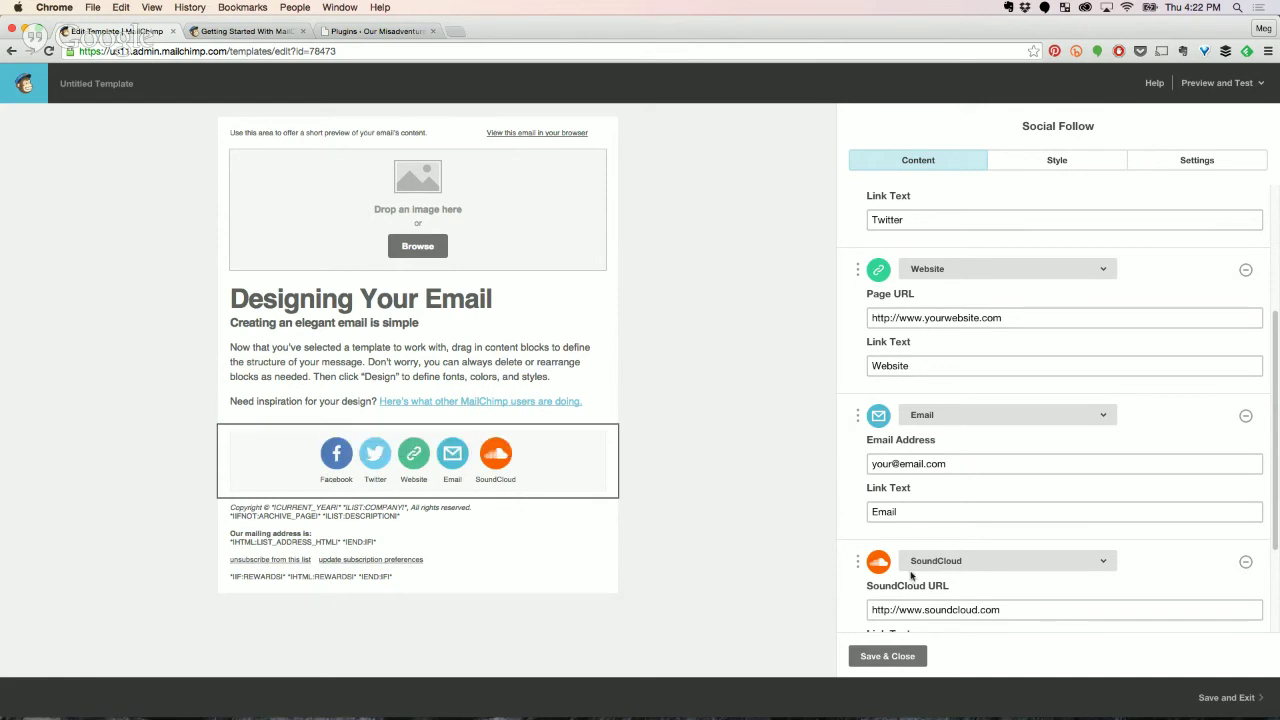
Save the Social Follow settings, then reopen the block to show its link URLs.
left_click(893, 655)
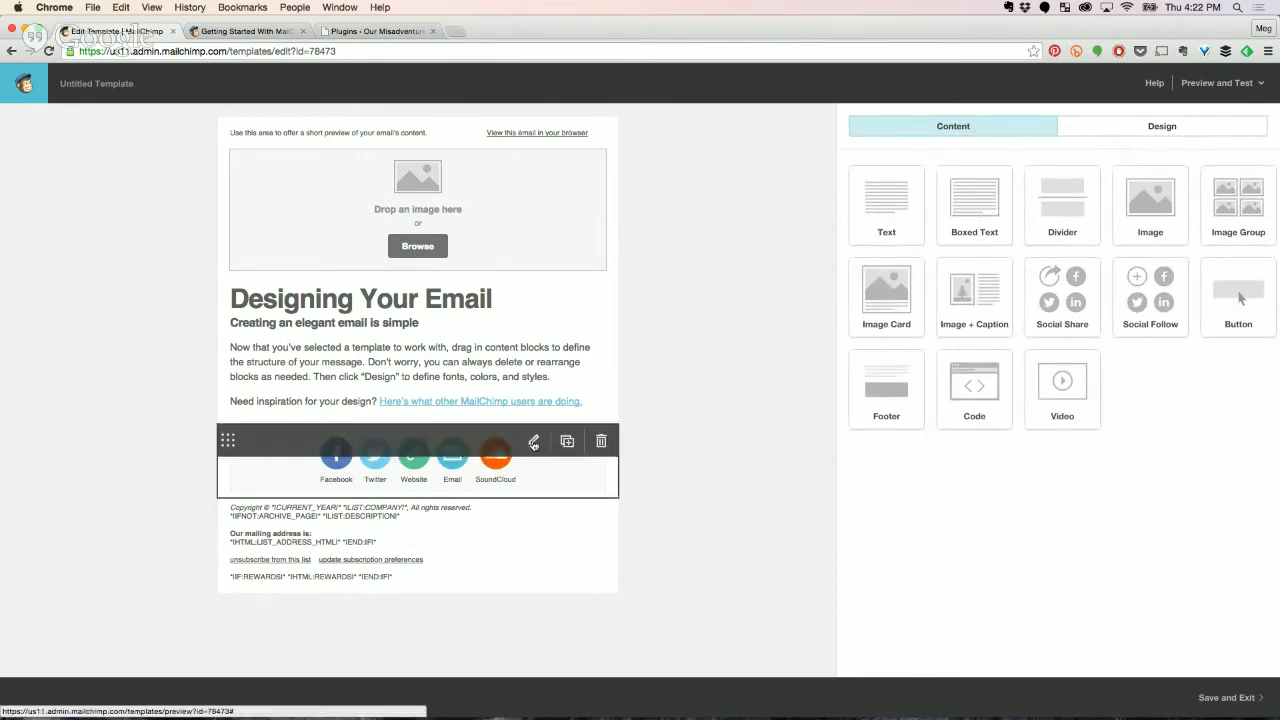
left_click(533, 443)
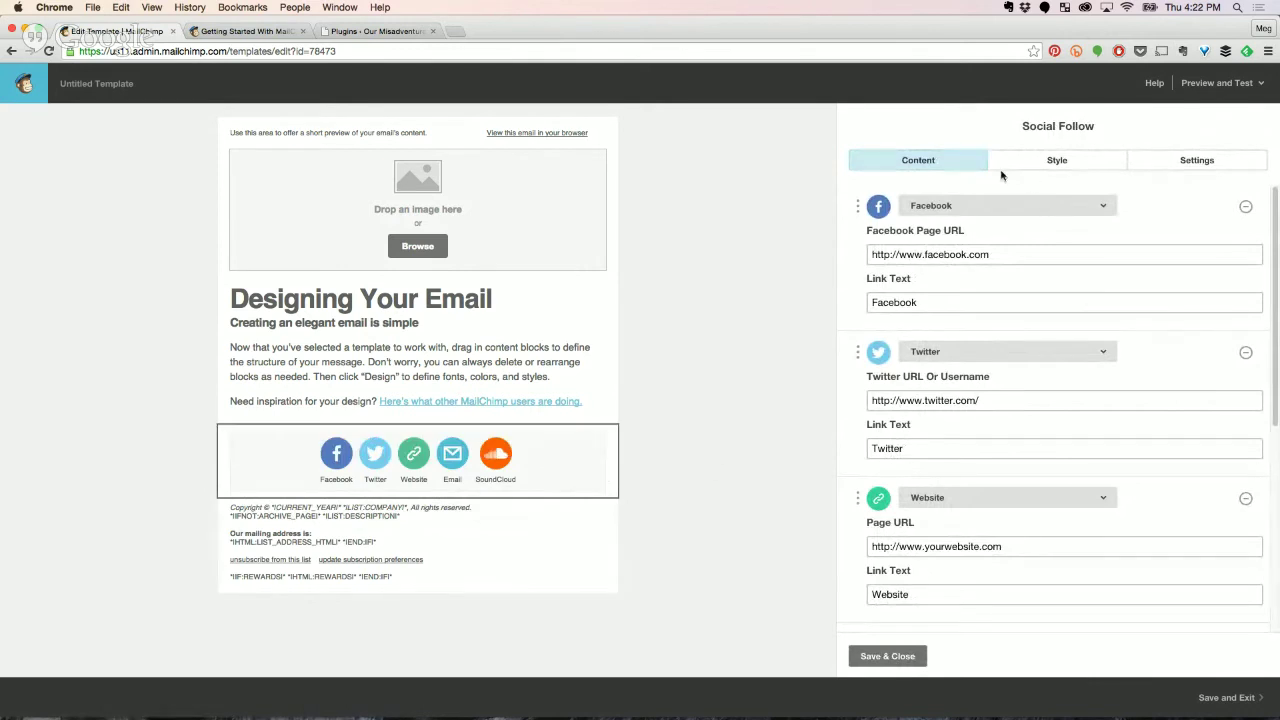
mouse_move(535, 443)
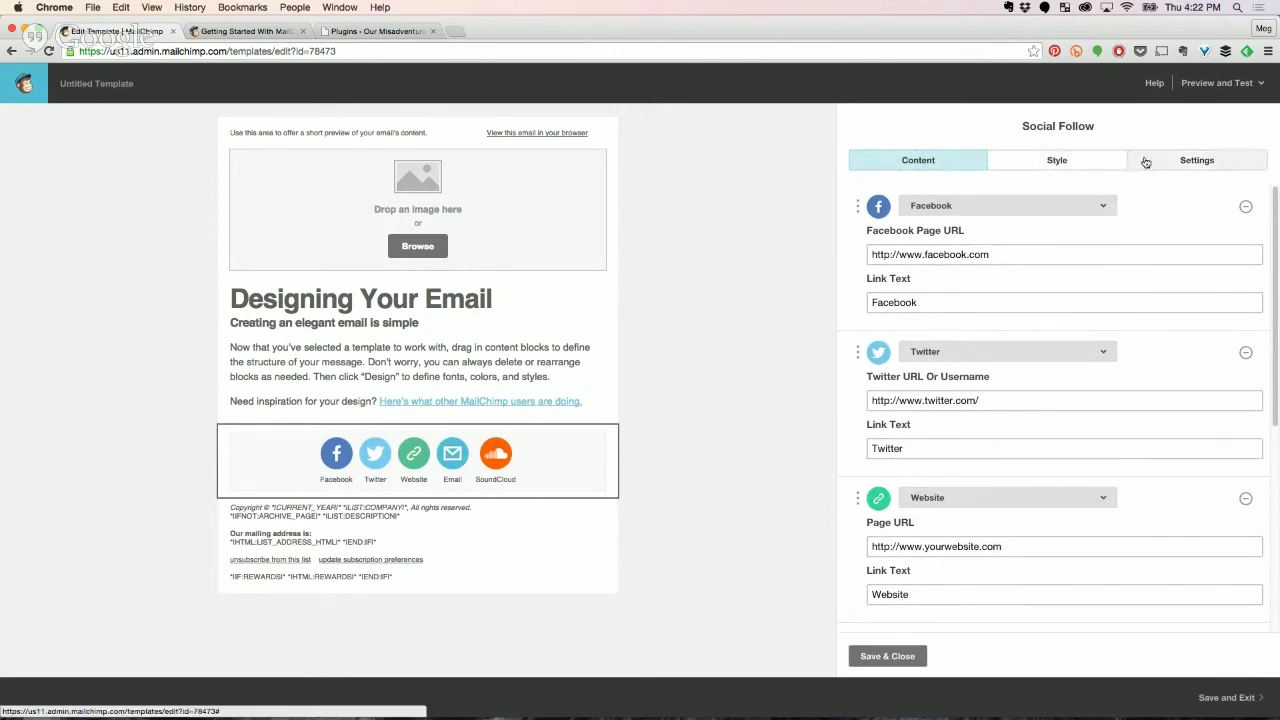
Style the Social Follow block with a #ffffff background and Border set to None.
left_click(1063, 162)
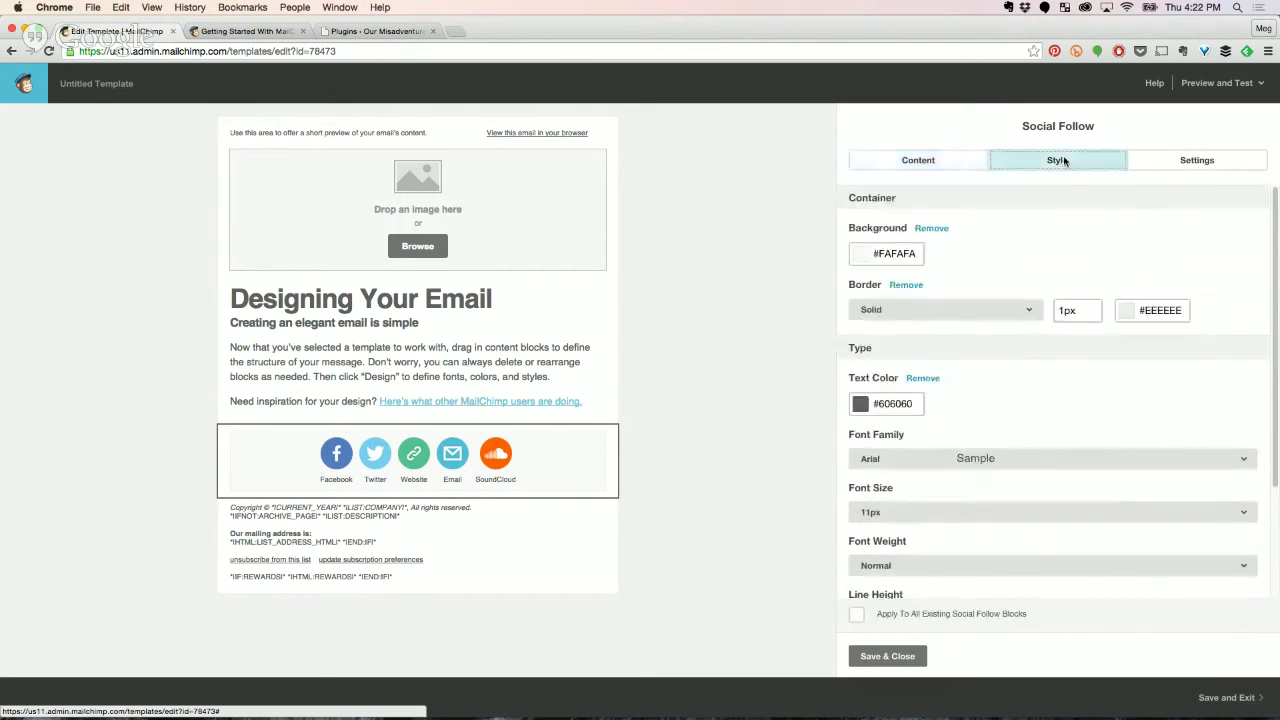
left_click(875, 255)
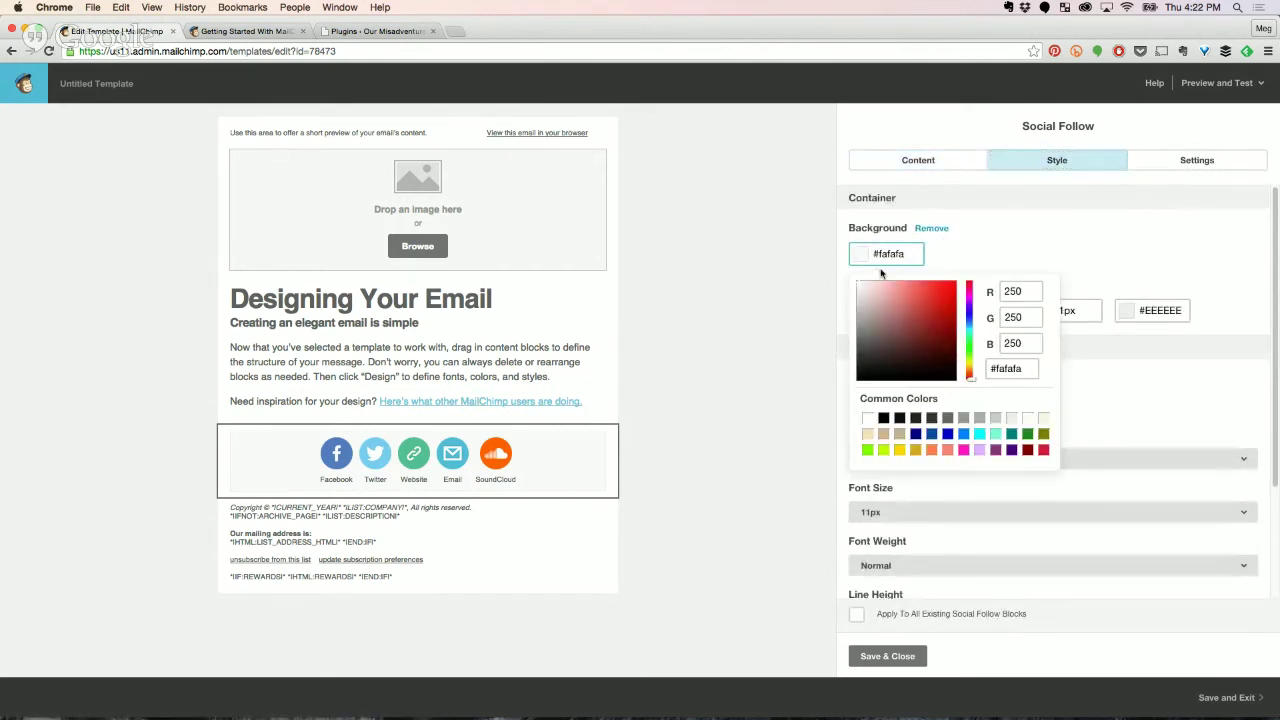
left_click(856, 282)
left_click(930, 258)
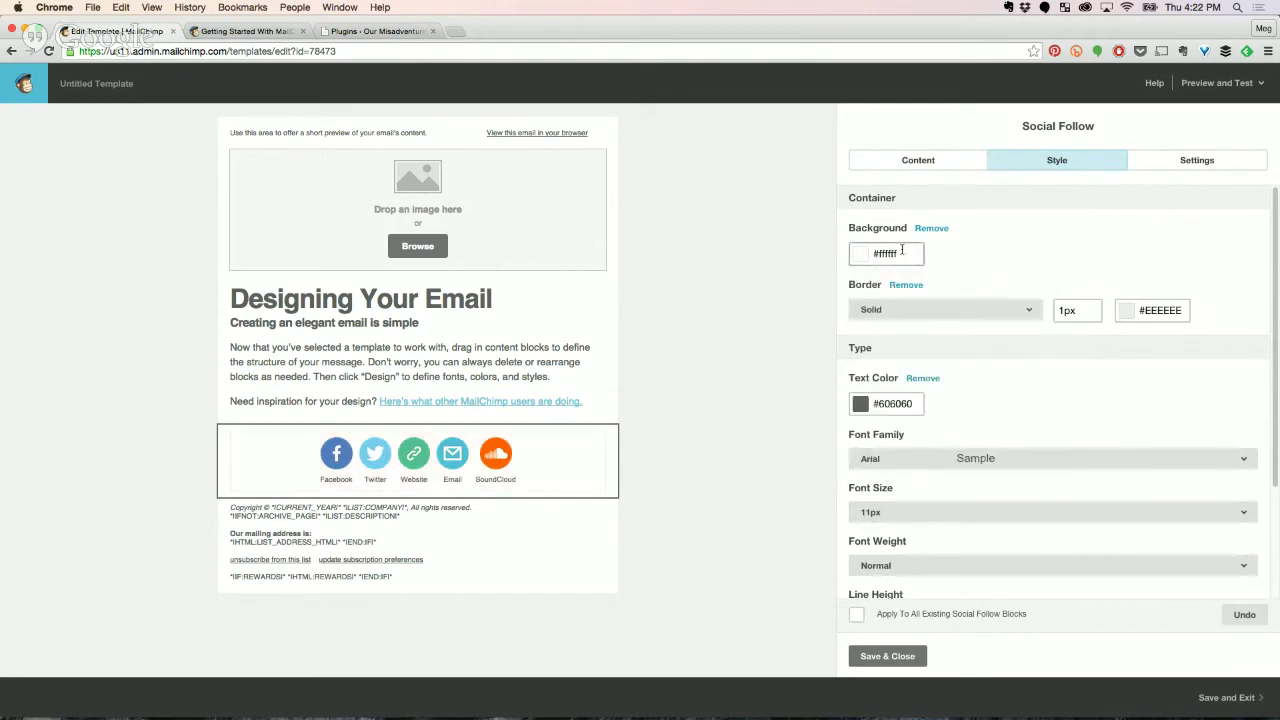
left_click(886, 311)
left_click(884, 336)
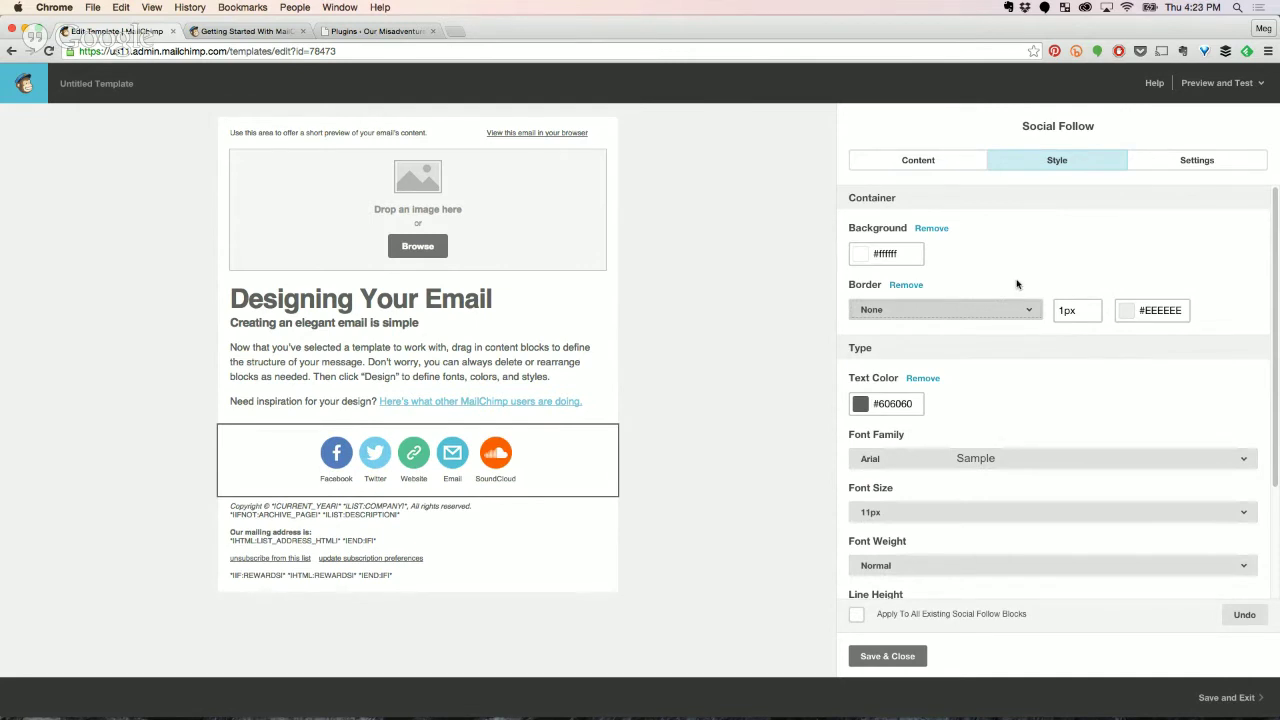
Set the social icons to the Outlined style, review the link fields, and save the block.
left_click(1170, 165)
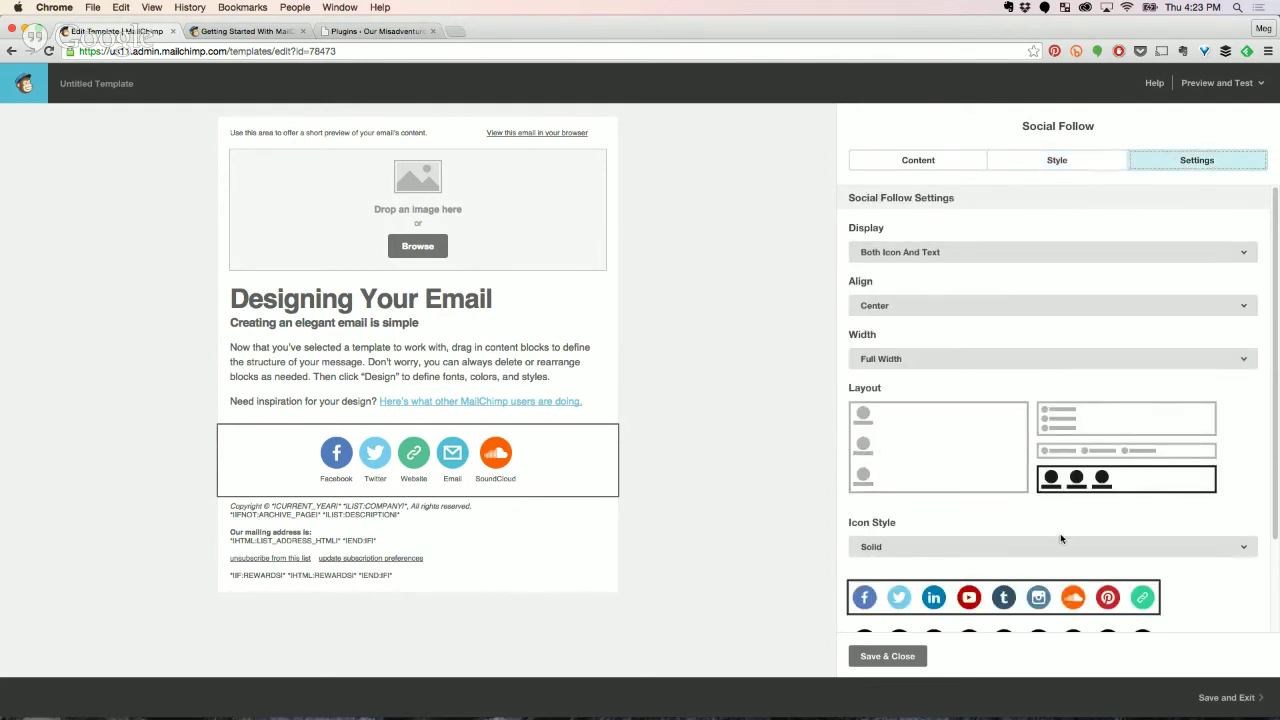
scroll(1067, 529, "down", 5)
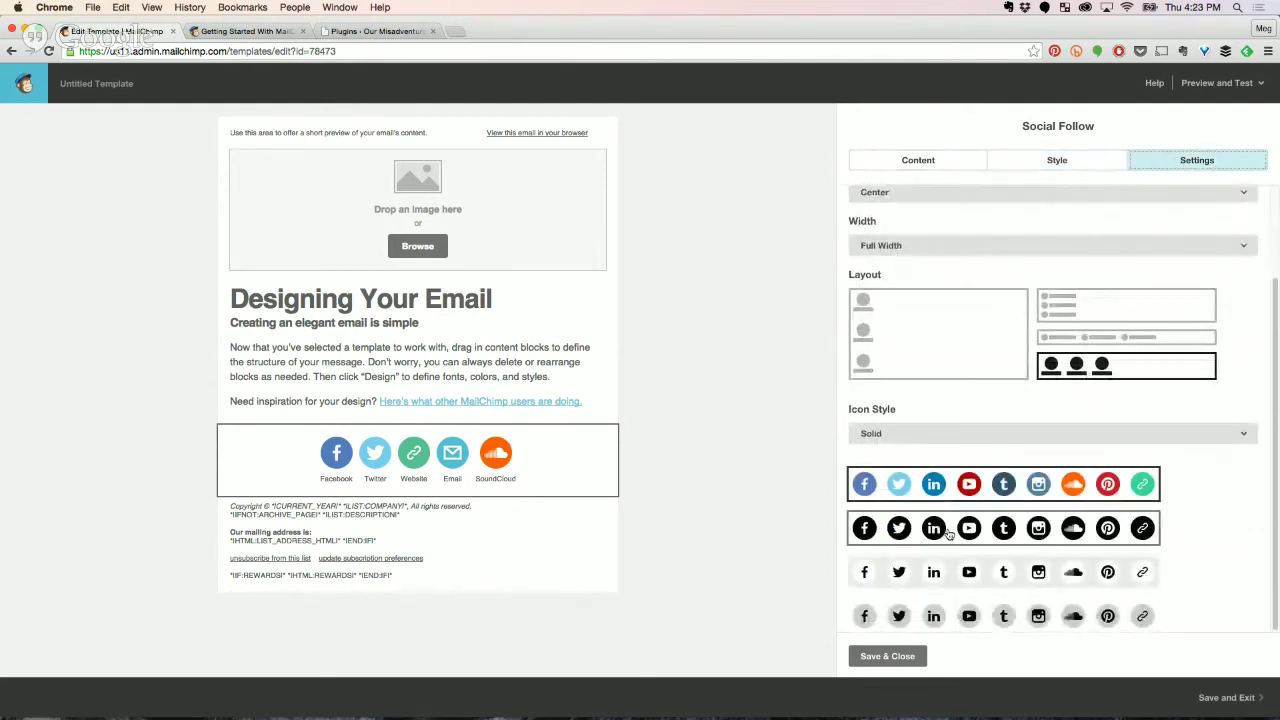
left_click(978, 434)
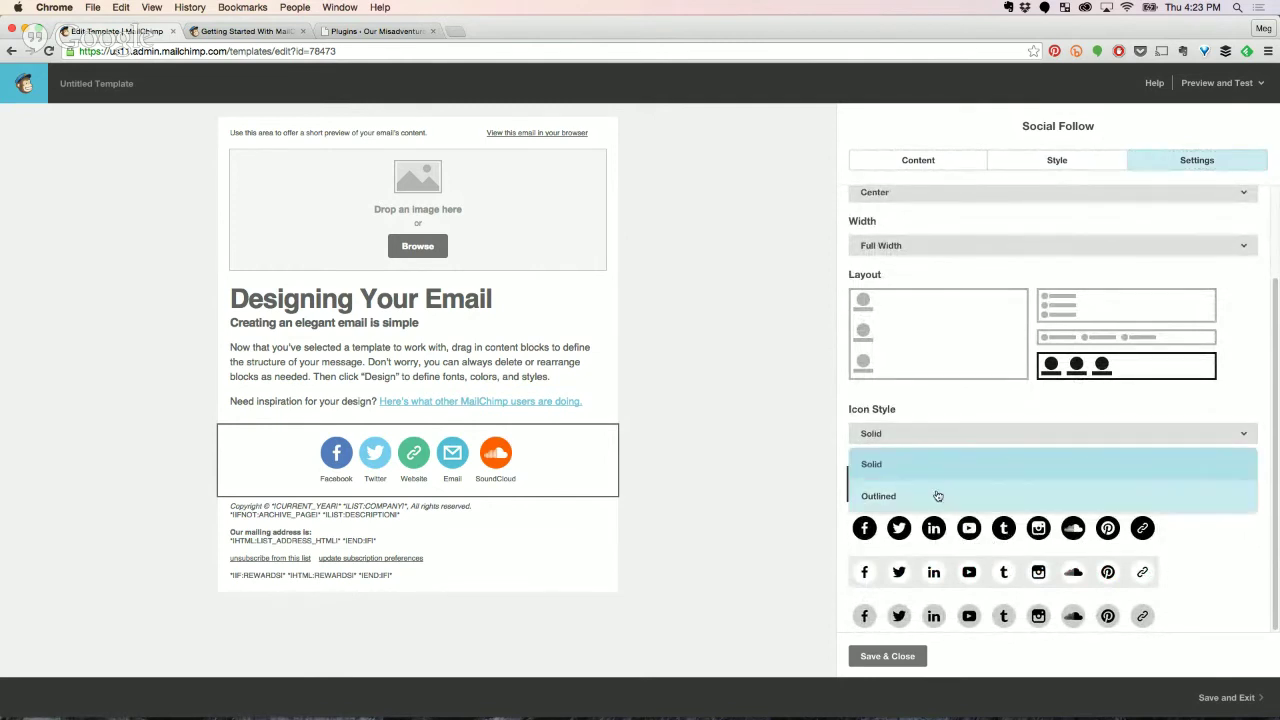
left_click(1095, 496)
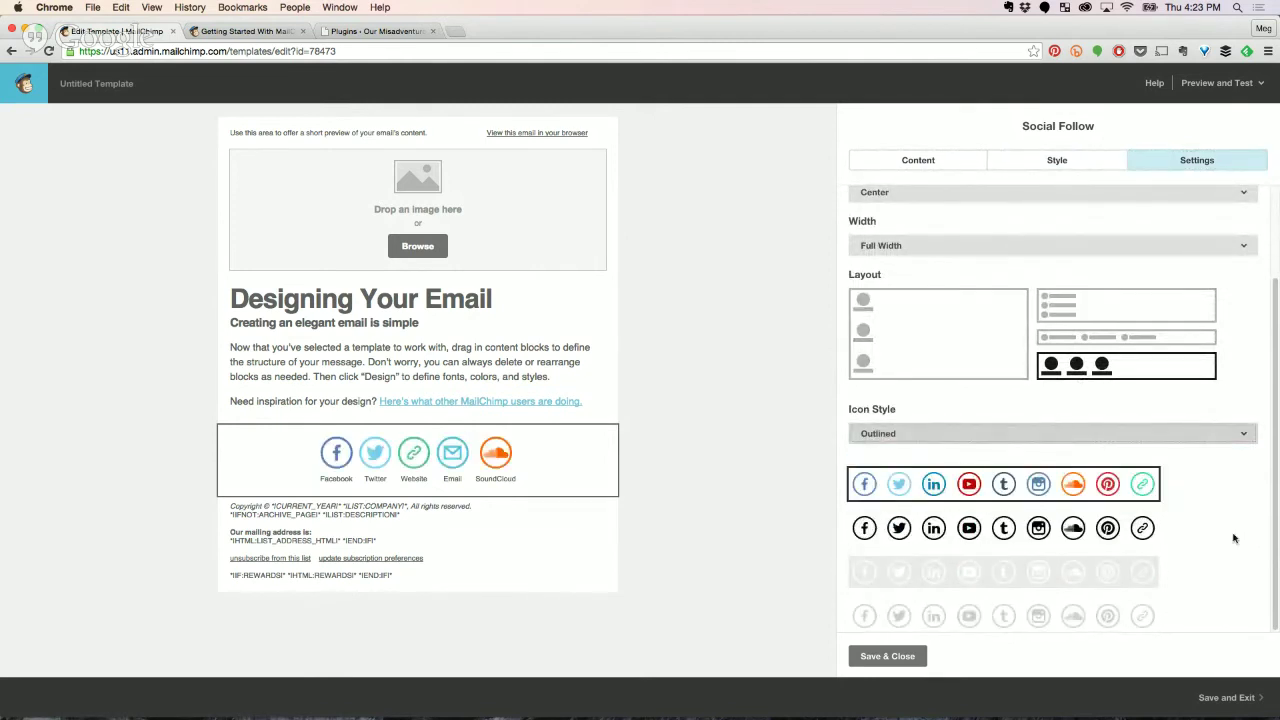
scroll(1234, 540, "up", 3)
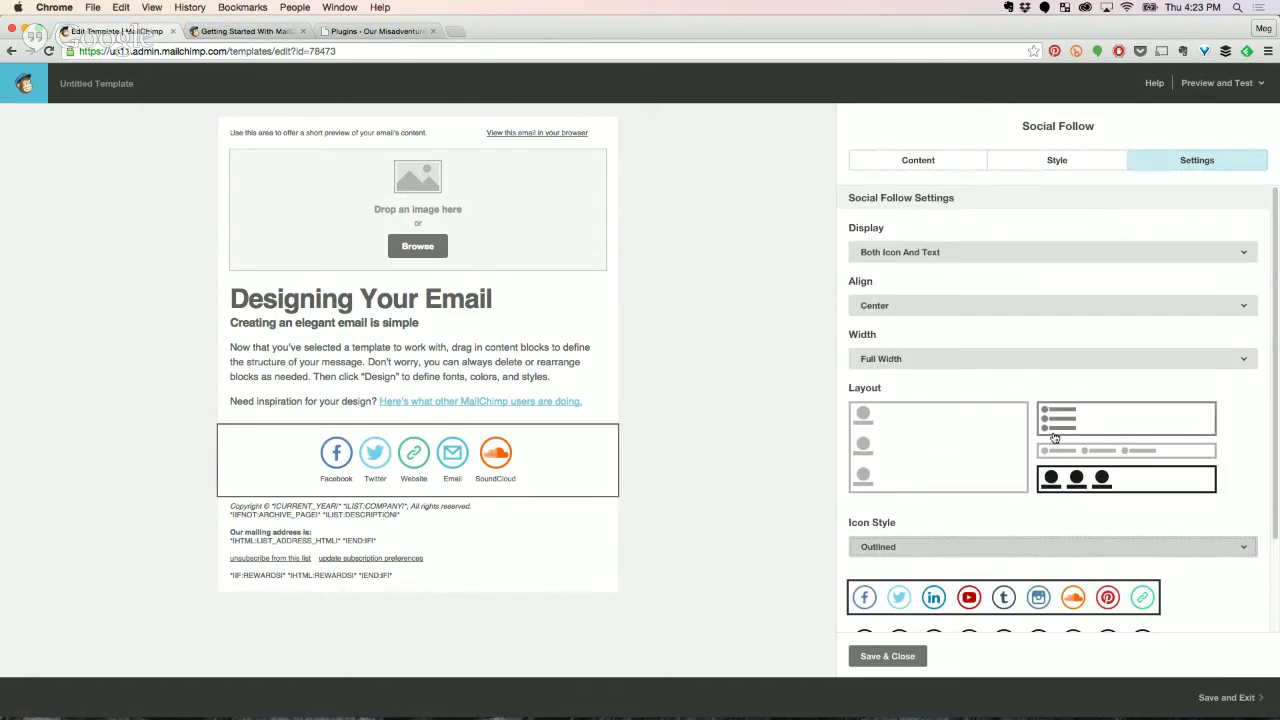
left_click(912, 163)
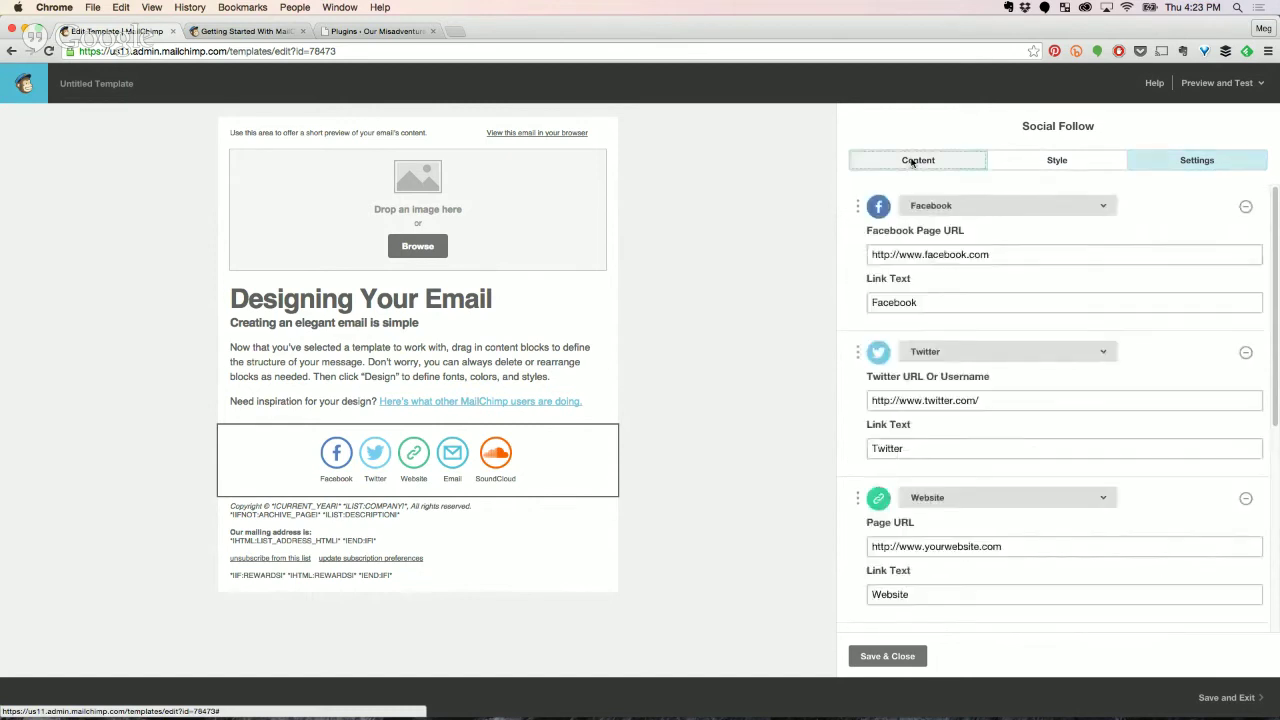
left_click(894, 658)
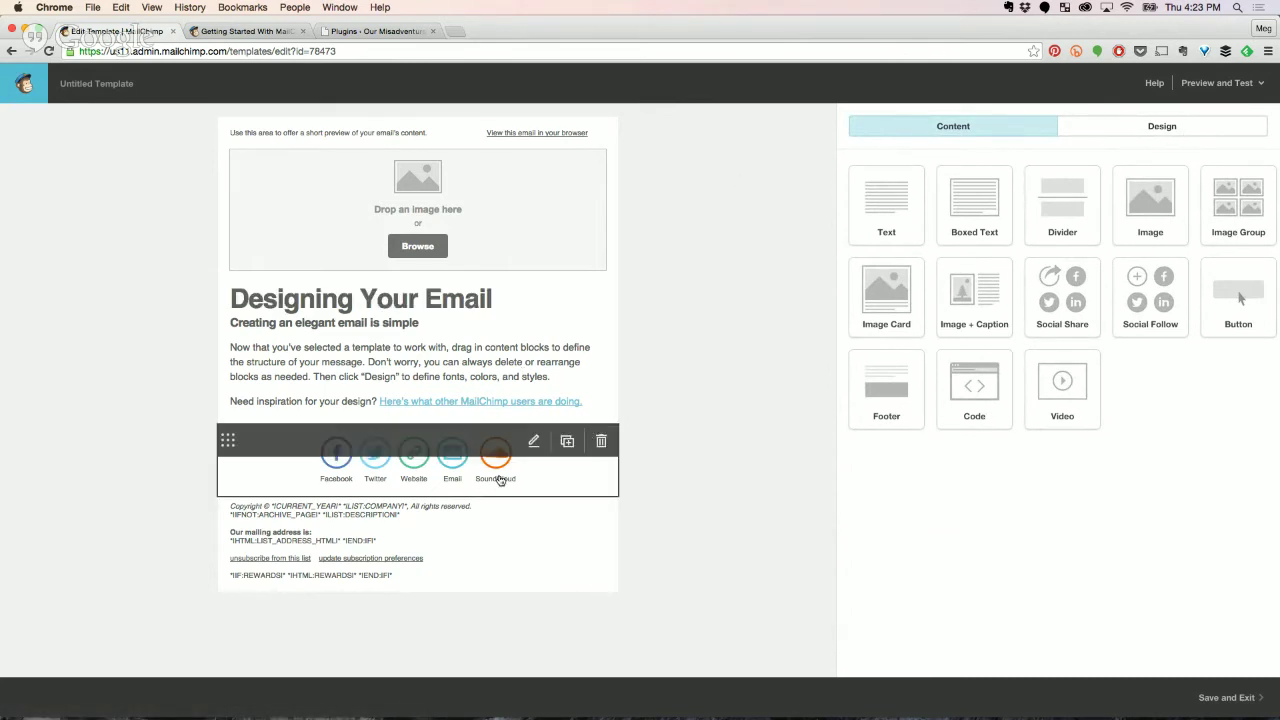
Set the Page background colour to pale mint #e1f8f1, then switch to Finder.
left_click(1084, 131)
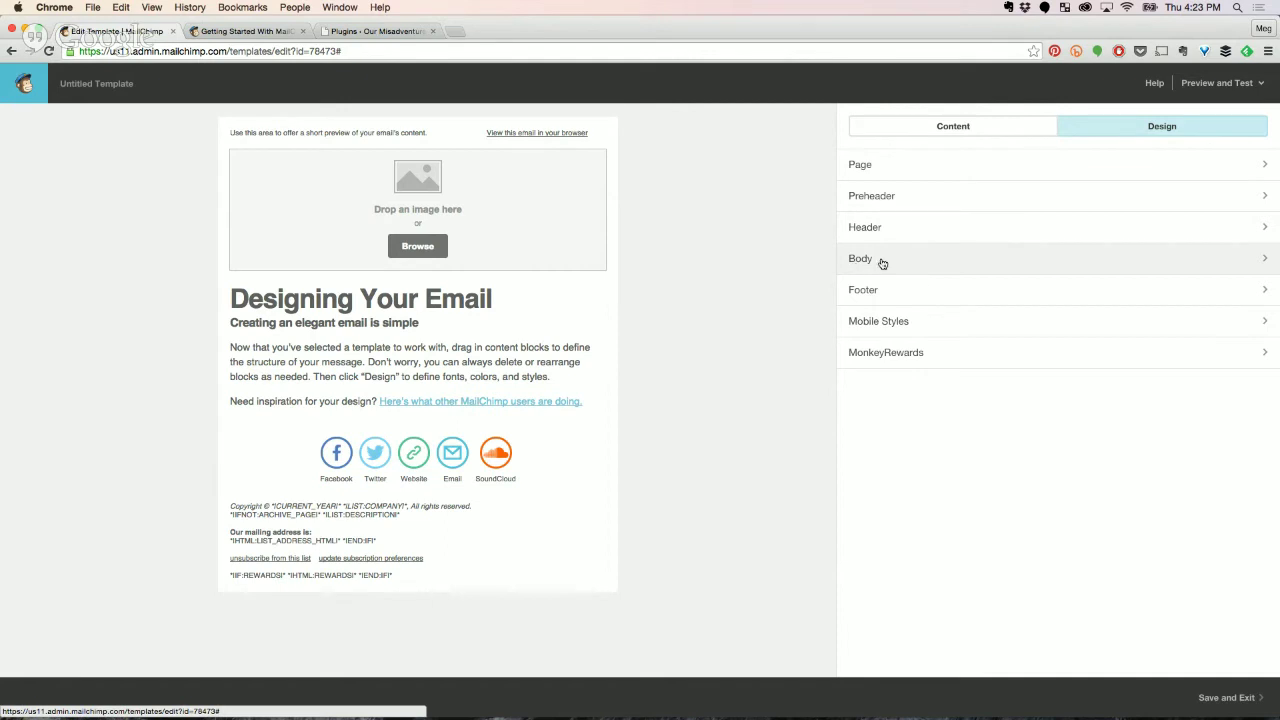
left_click(869, 169)
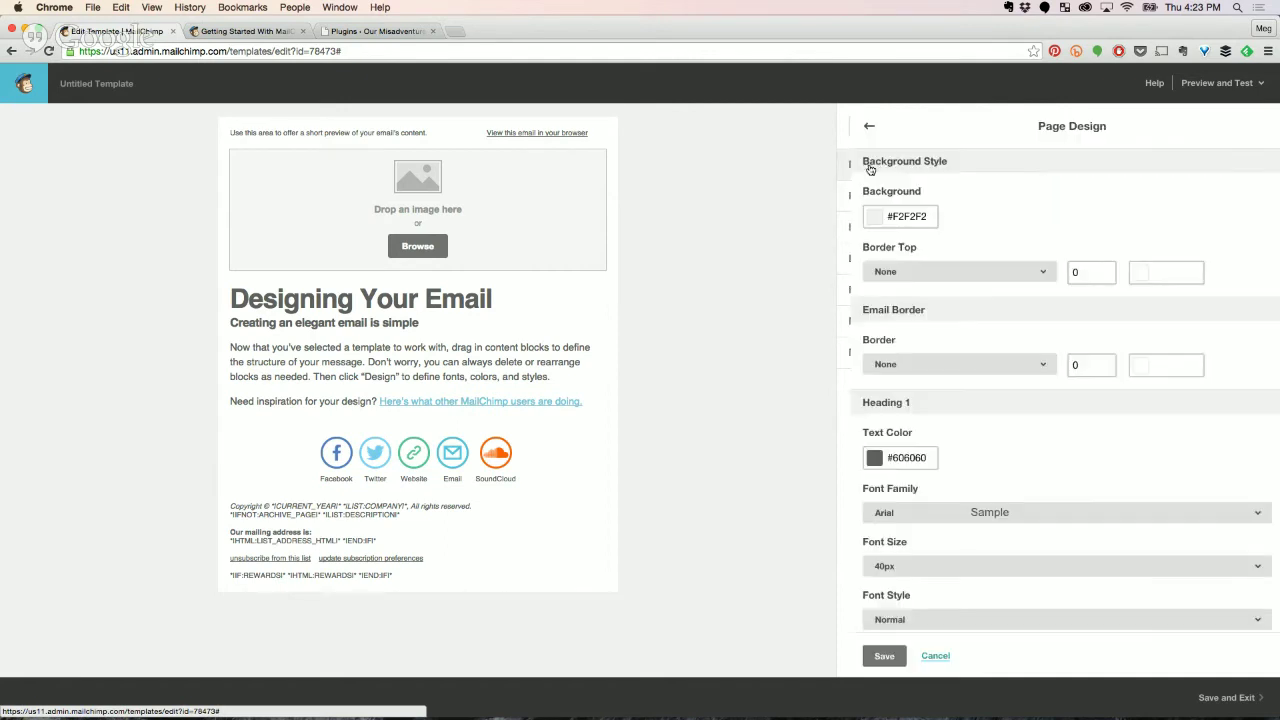
left_click(885, 215)
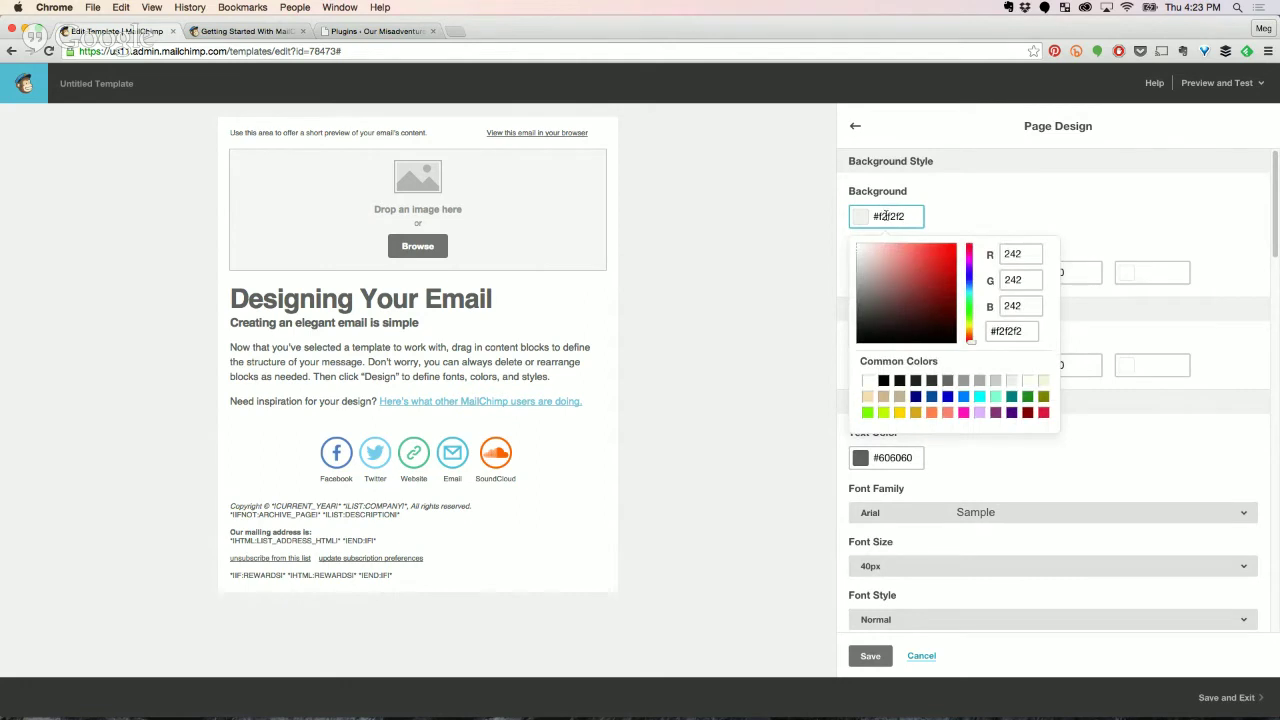
left_click(995, 398)
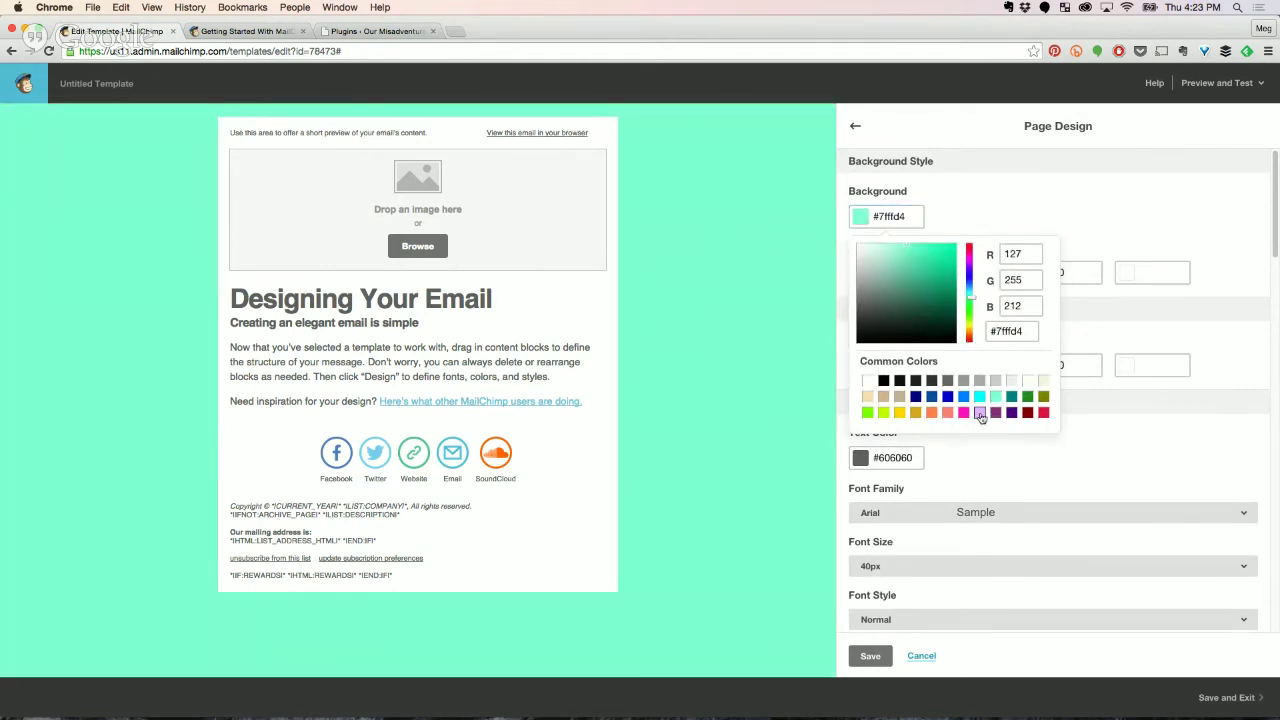
left_click(877, 248)
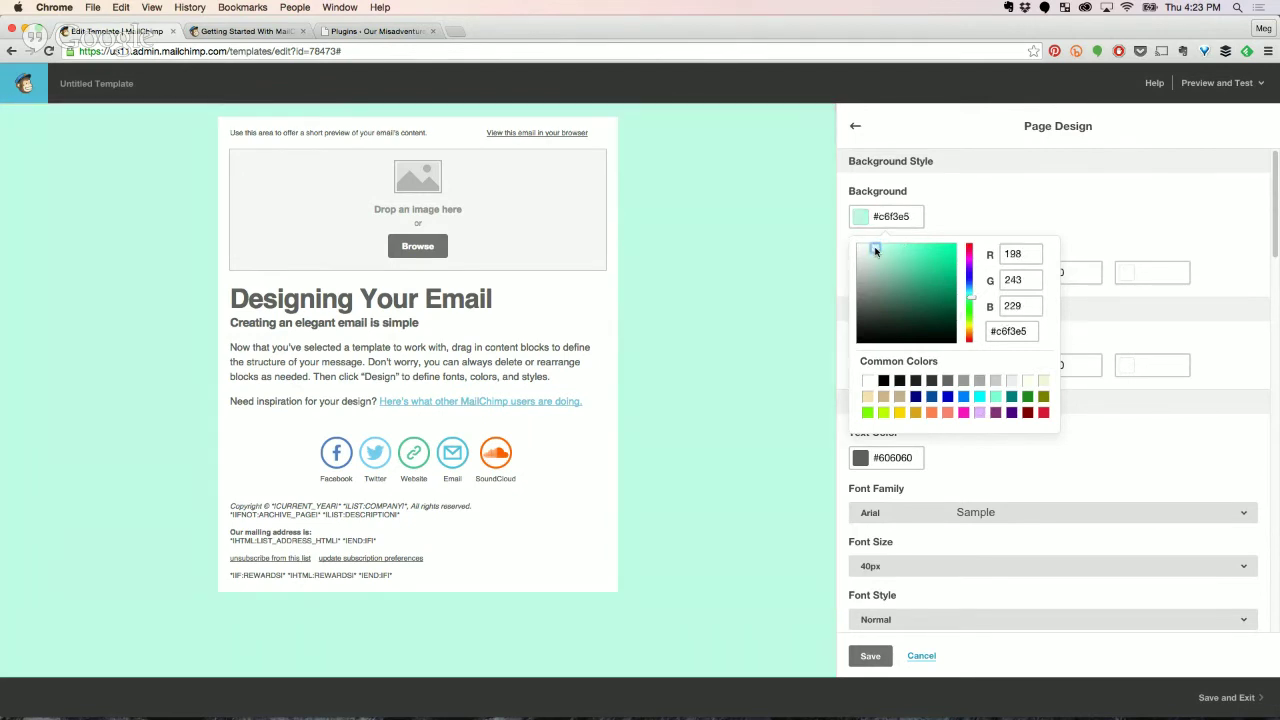
left_click(872, 249)
left_click(871, 248)
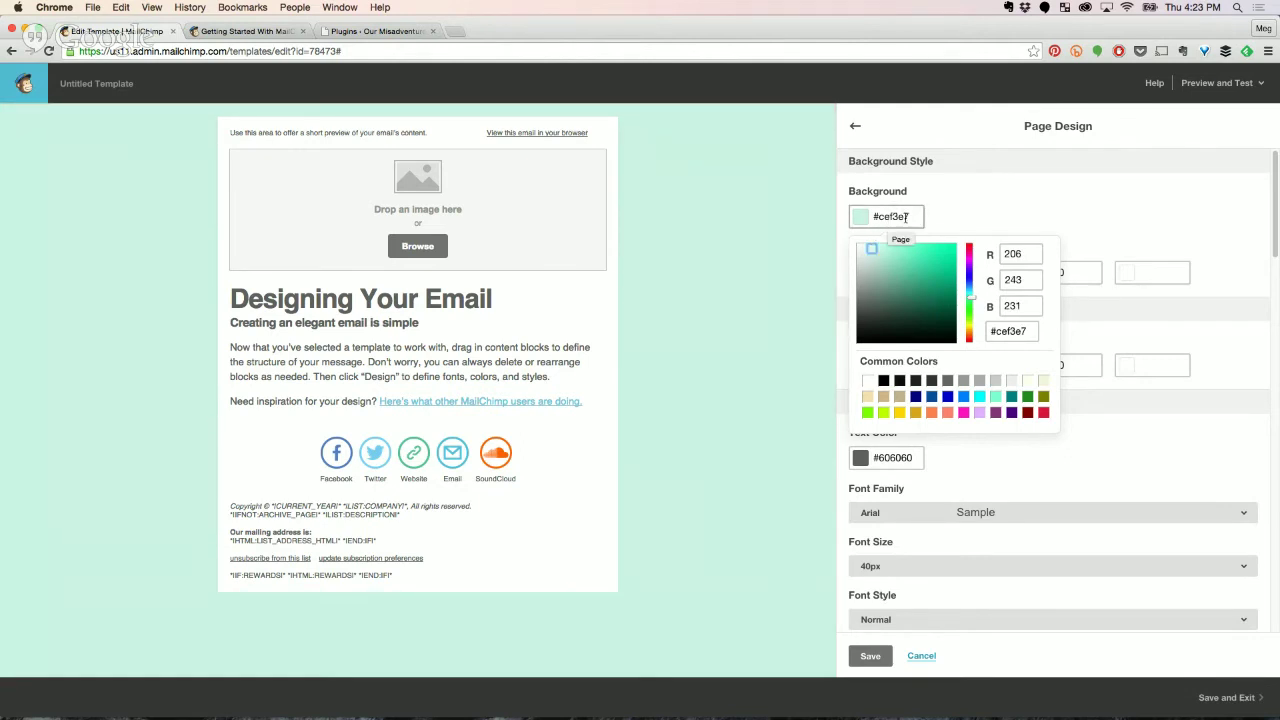
left_click_drag(870, 247, 866, 245)
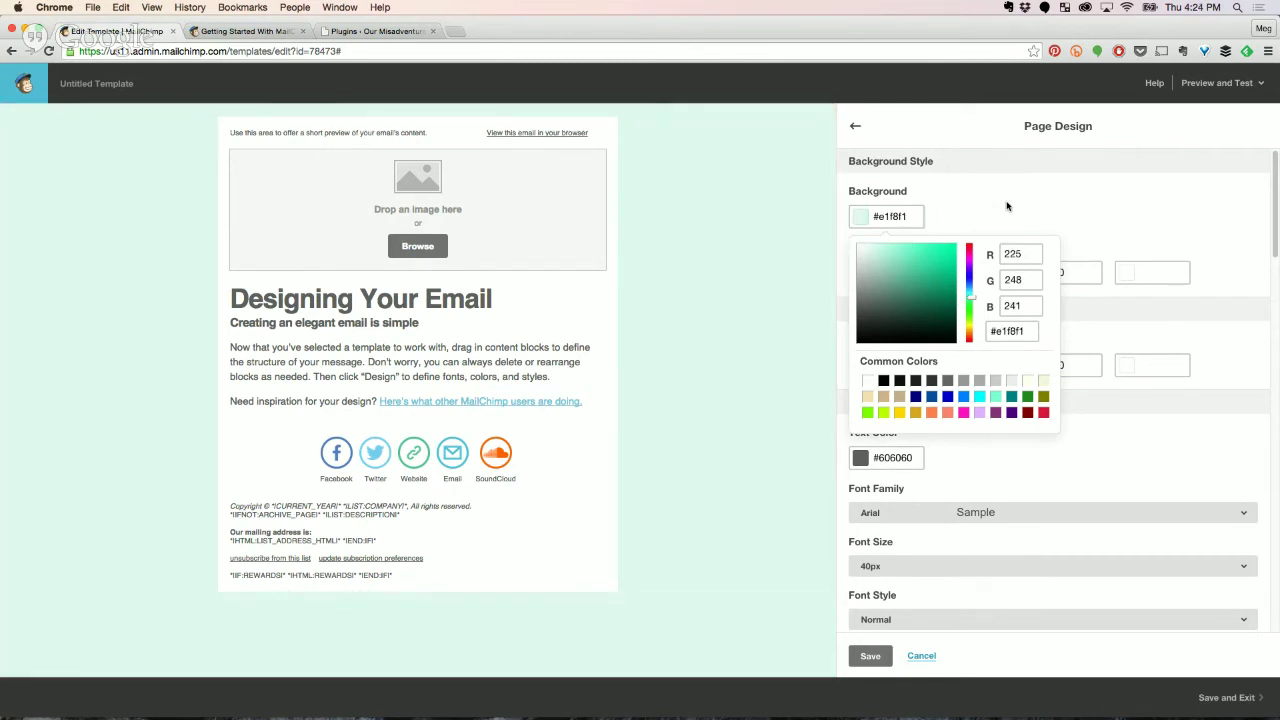
left_click(1006, 203)
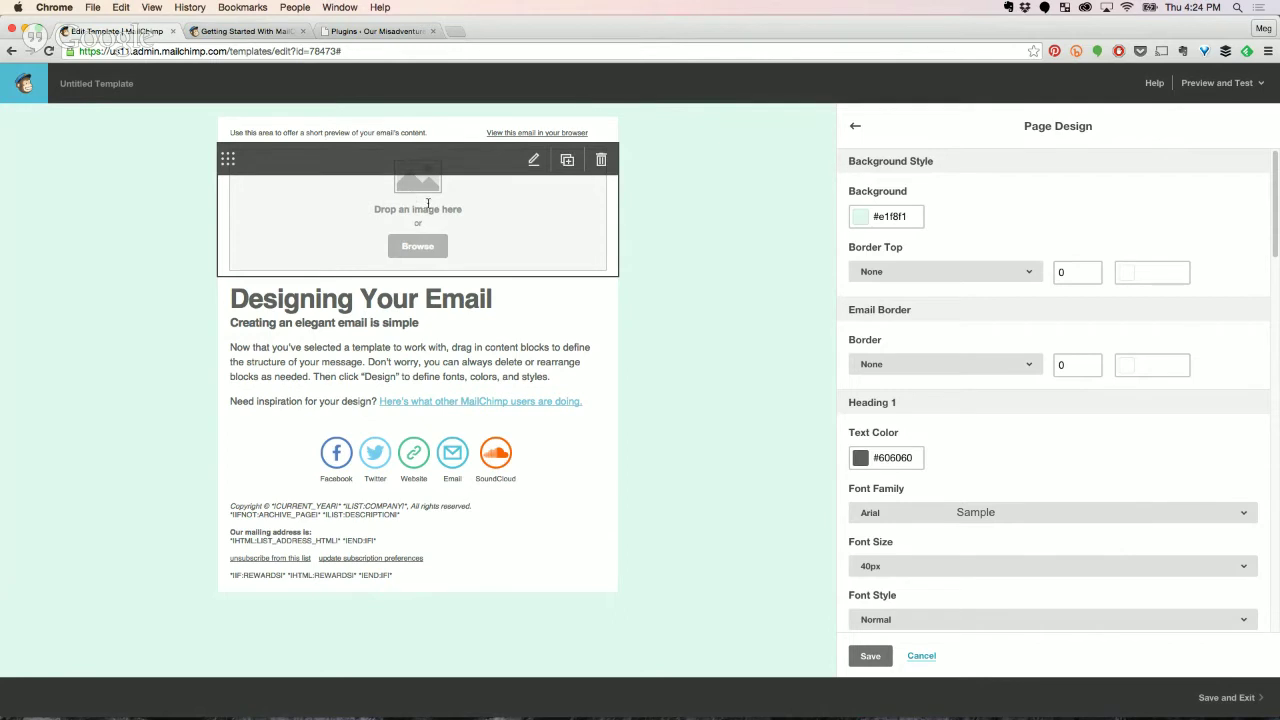
mouse_move(268, 714)
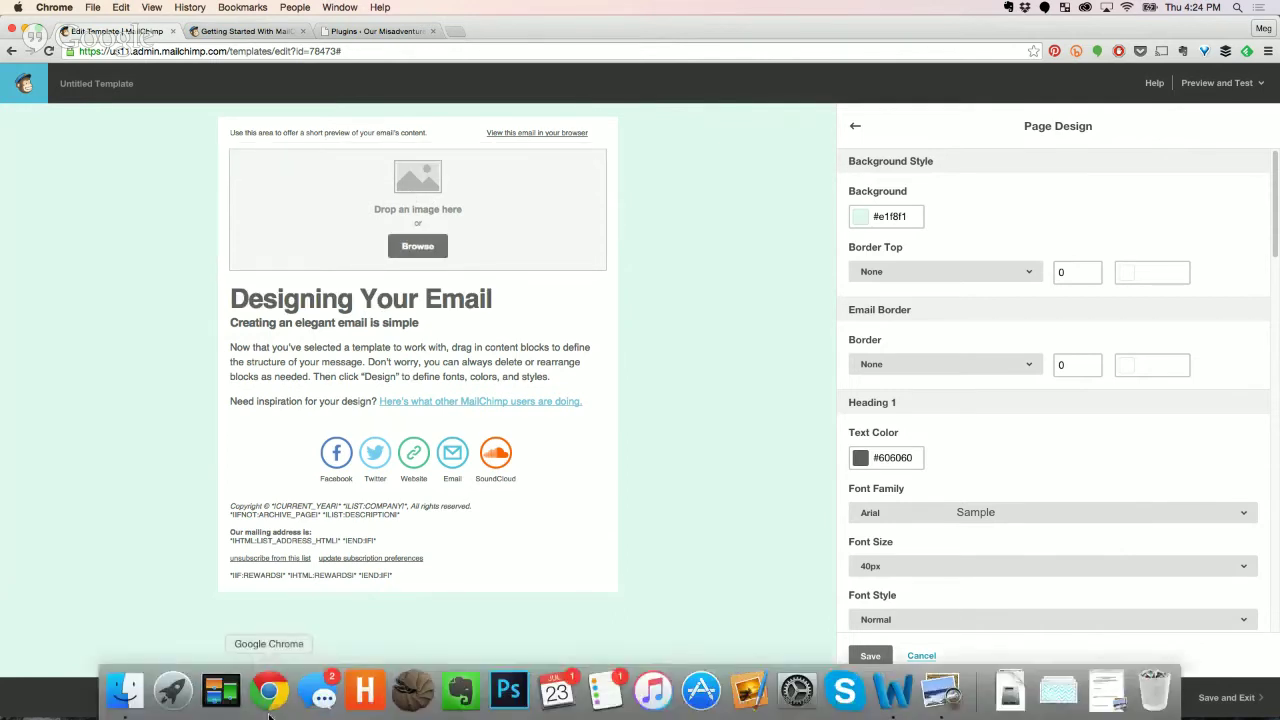
left_click(128, 703)
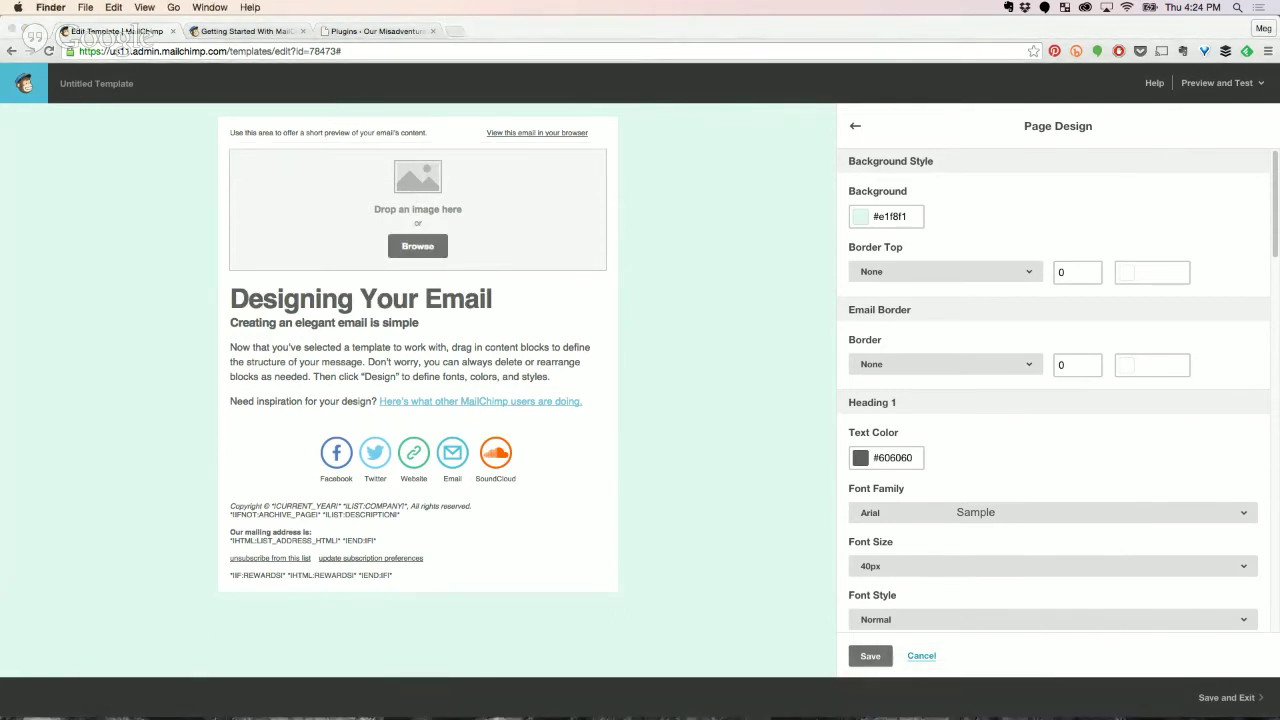
Drop the Making Cooking Easy logo into the header image block and center-align it.
left_click_drag(729, 240, 540, 215)
left_click(755, 252)
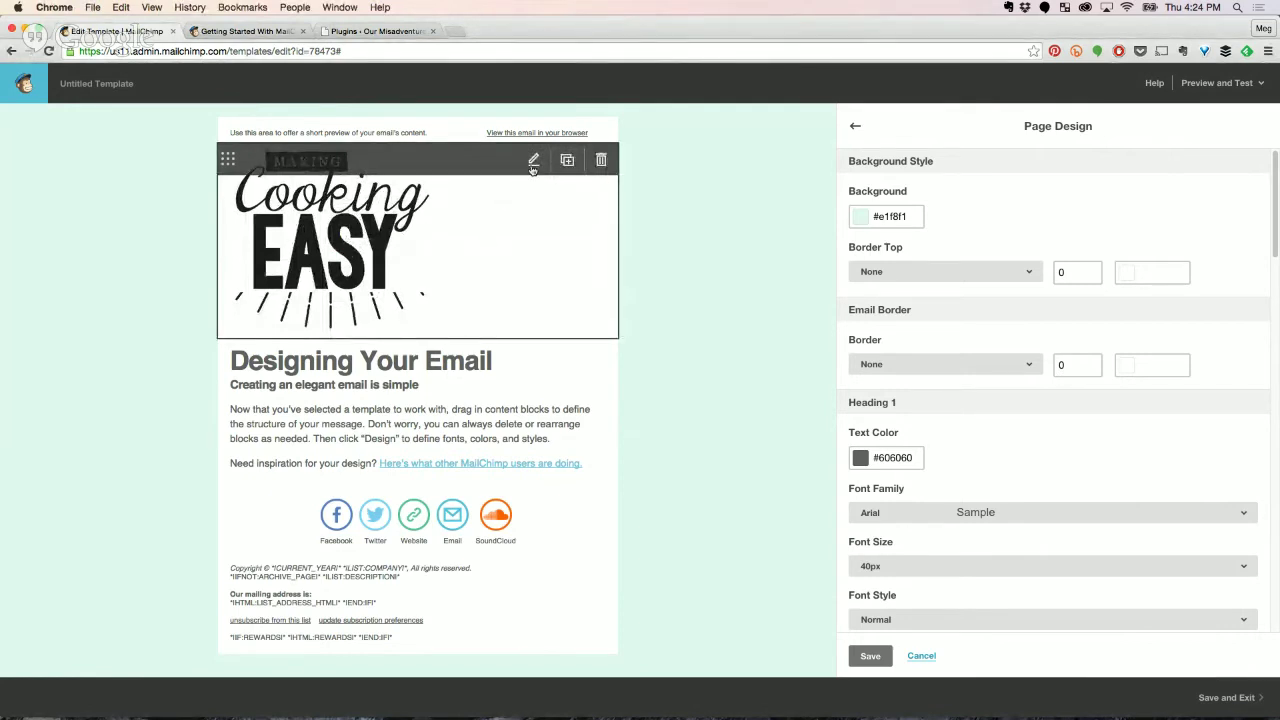
left_click(533, 160)
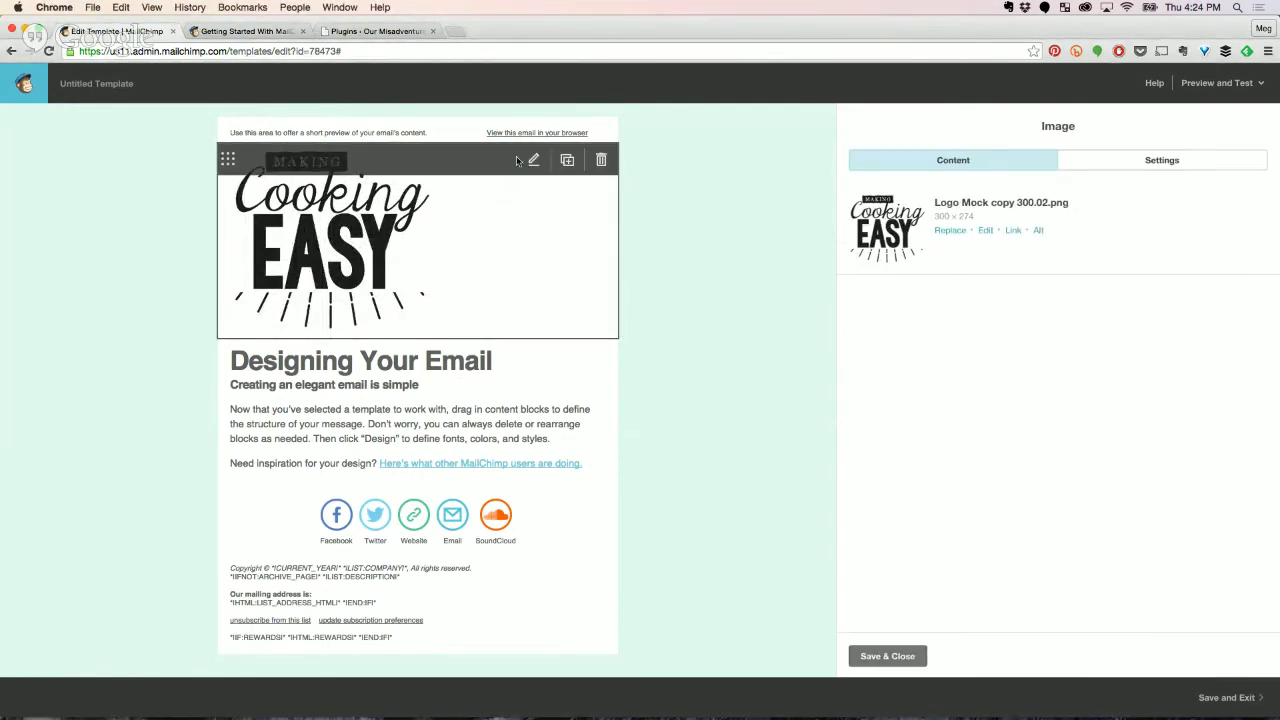
left_click(1123, 168)
left_click(906, 256)
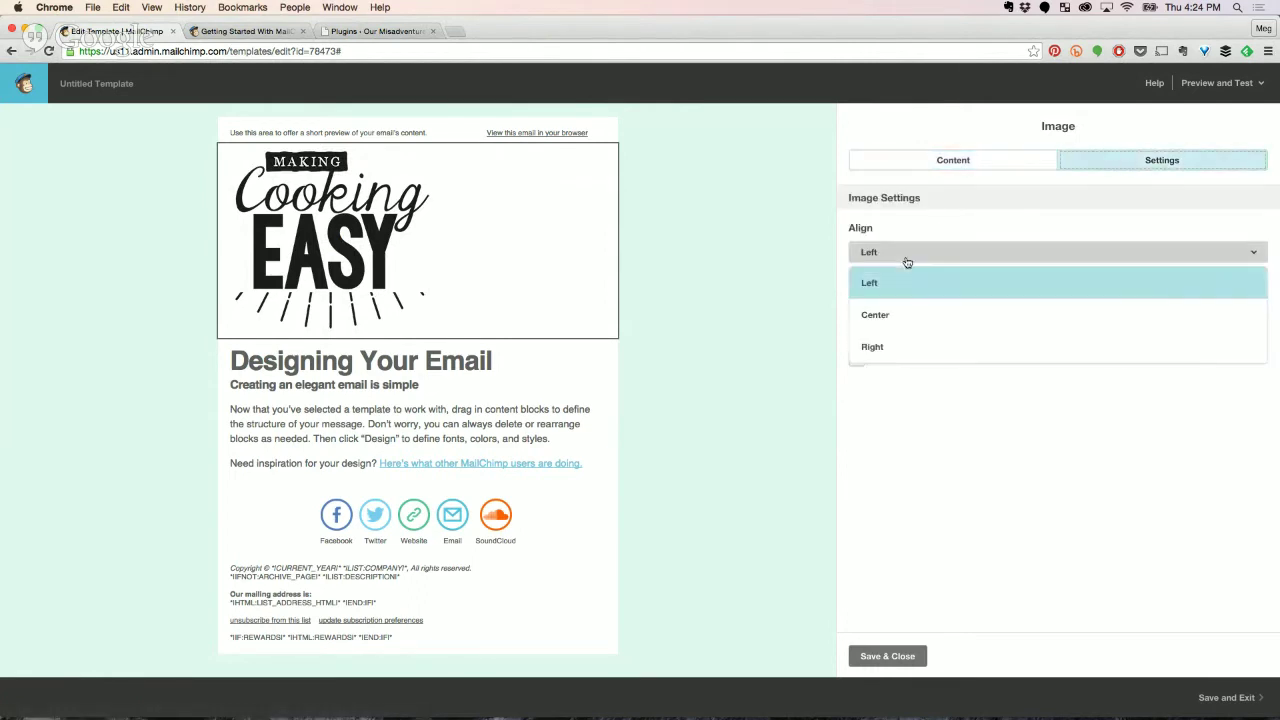
left_click(889, 314)
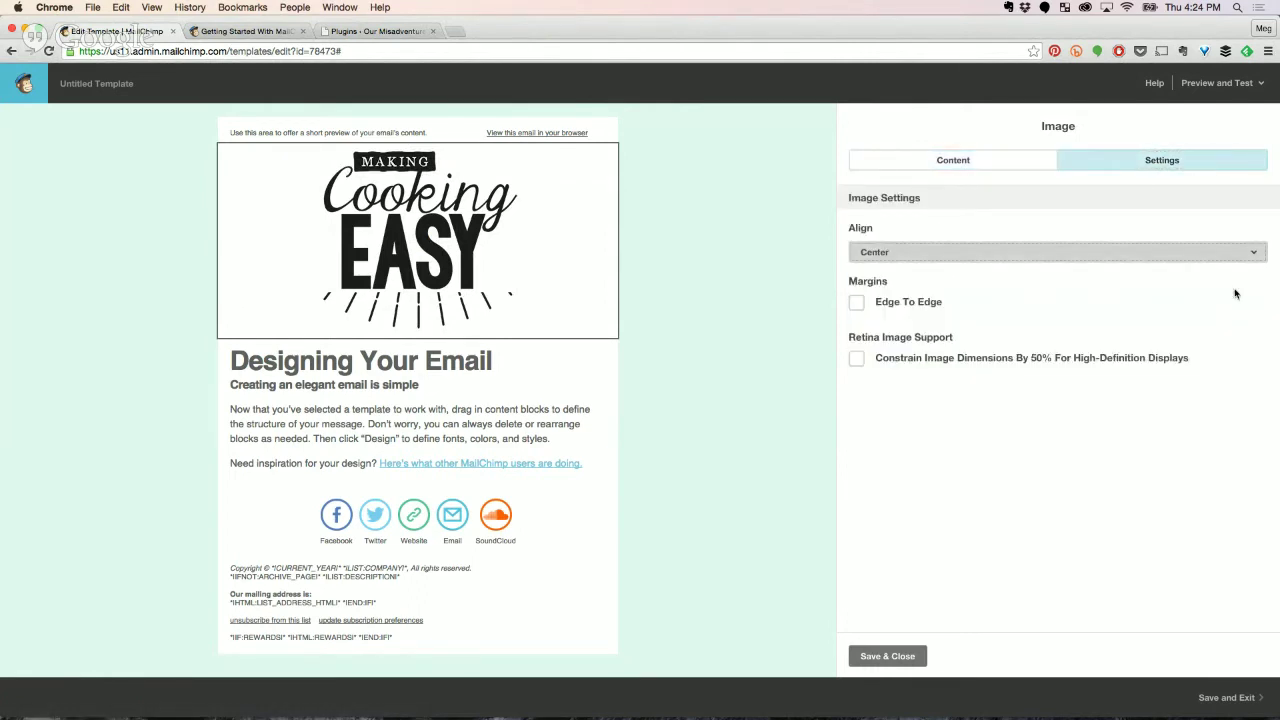
left_click(960, 168)
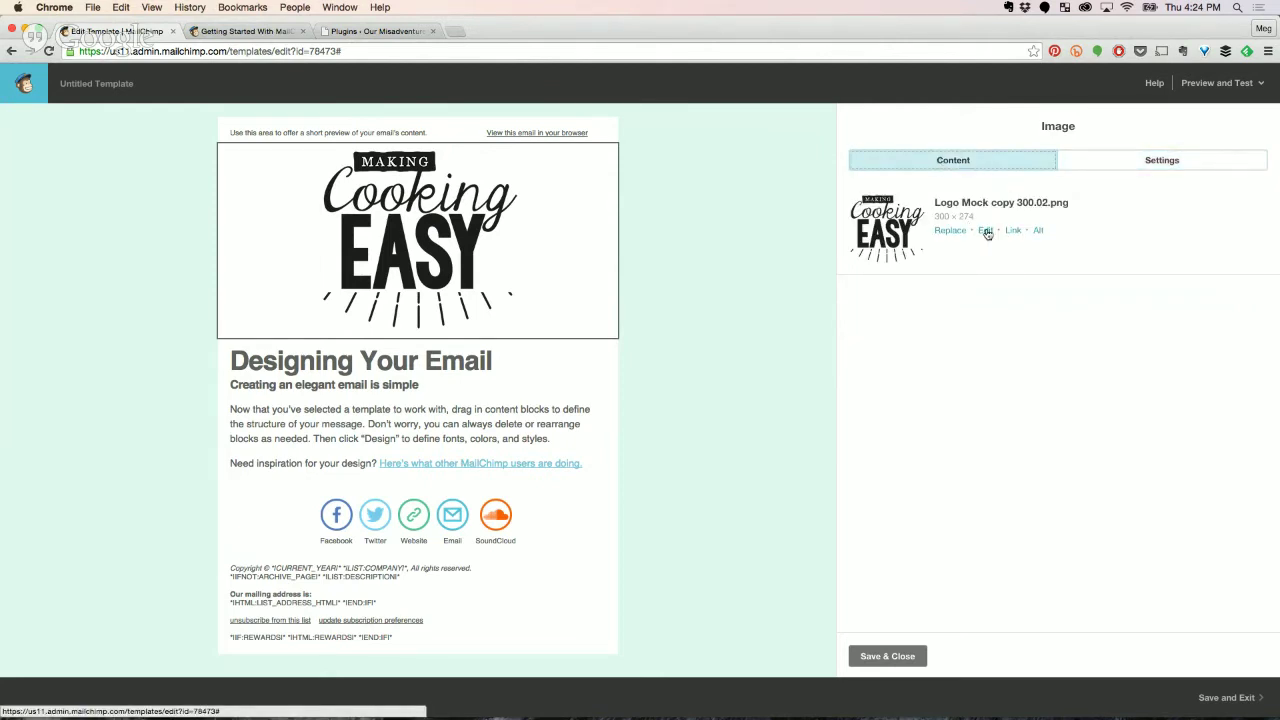
Open the logo in the Photo Editor, then close it to return to the template.
left_click(985, 231)
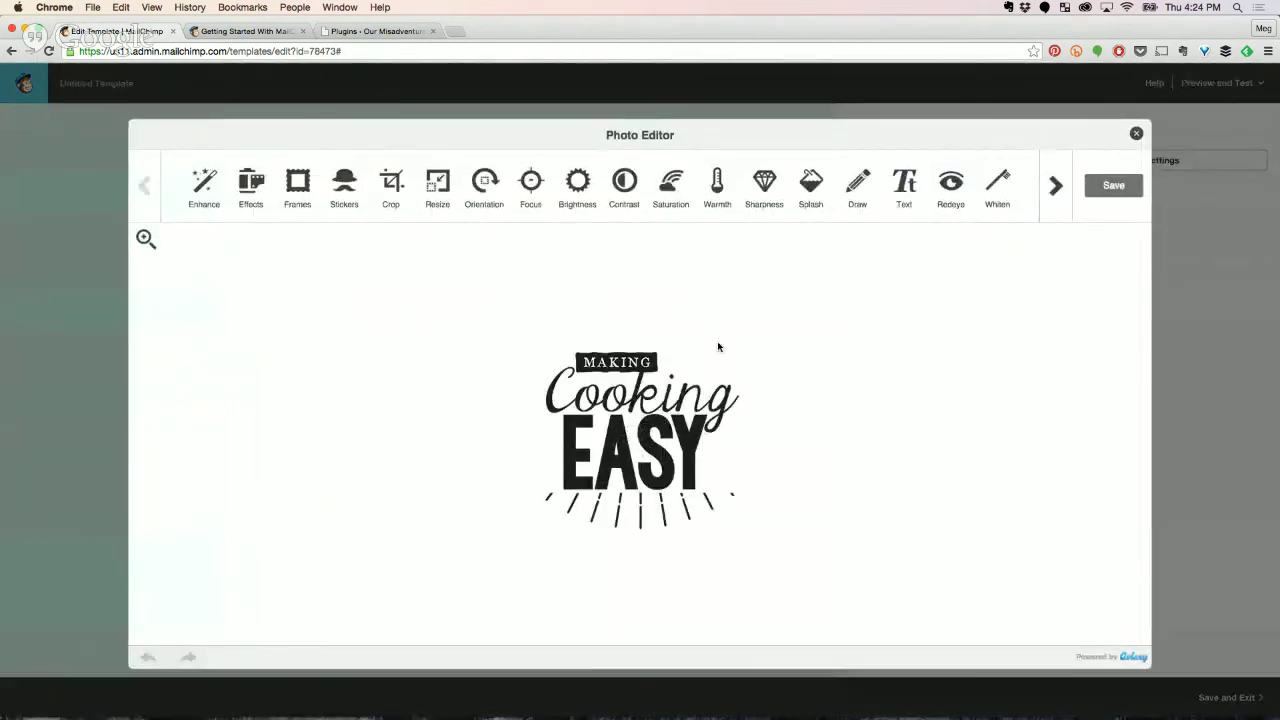
left_click(1137, 135)
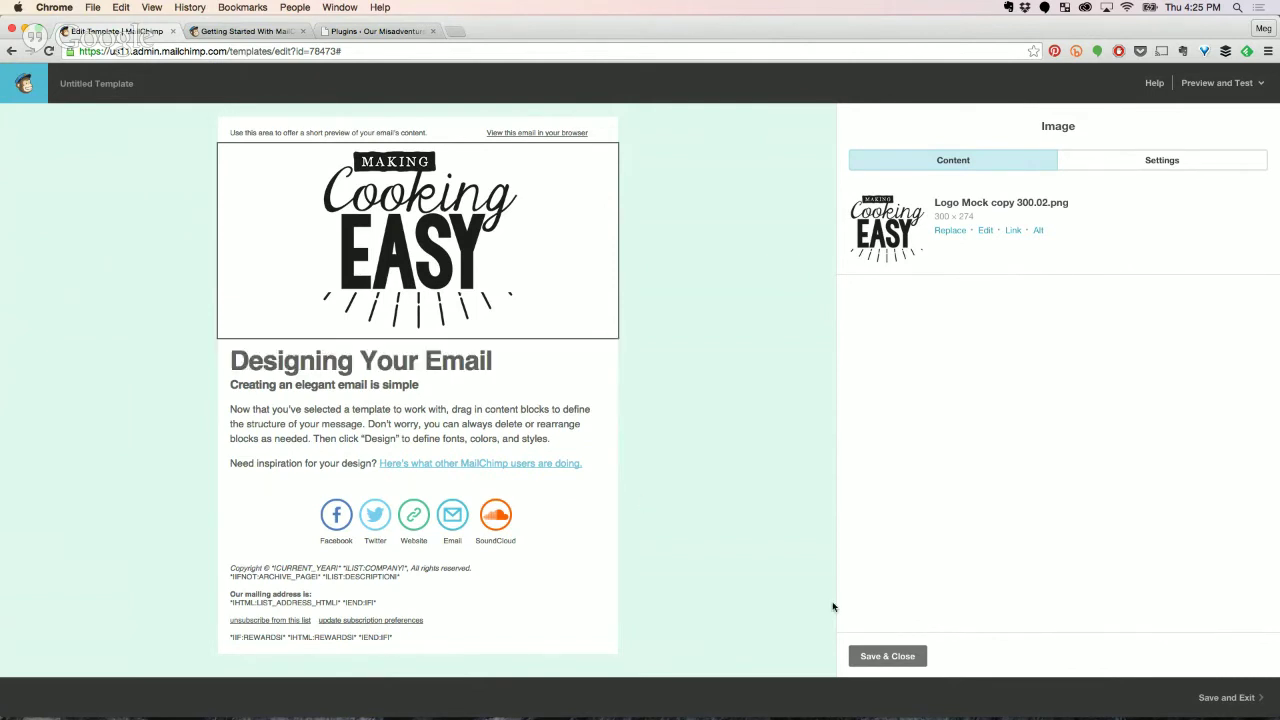
Finish the logo block and save the design as a template named 'Basic Template'.
left_click(868, 656)
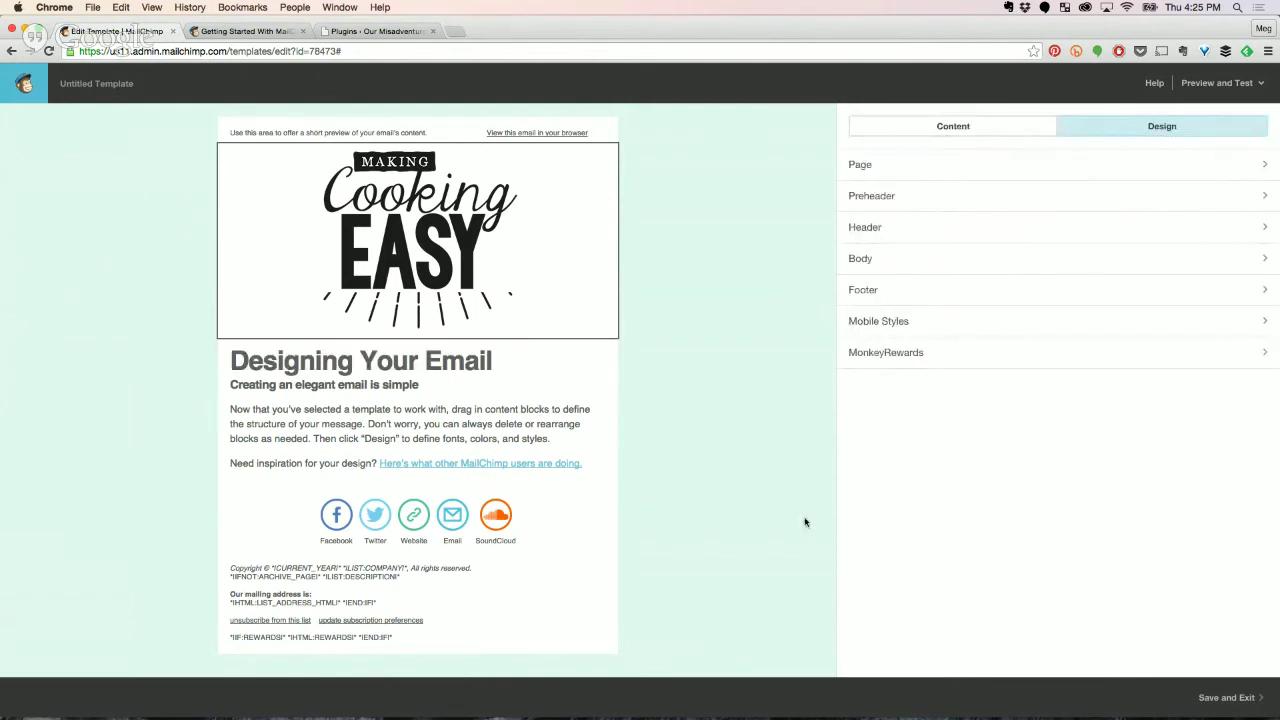
left_click(1005, 121)
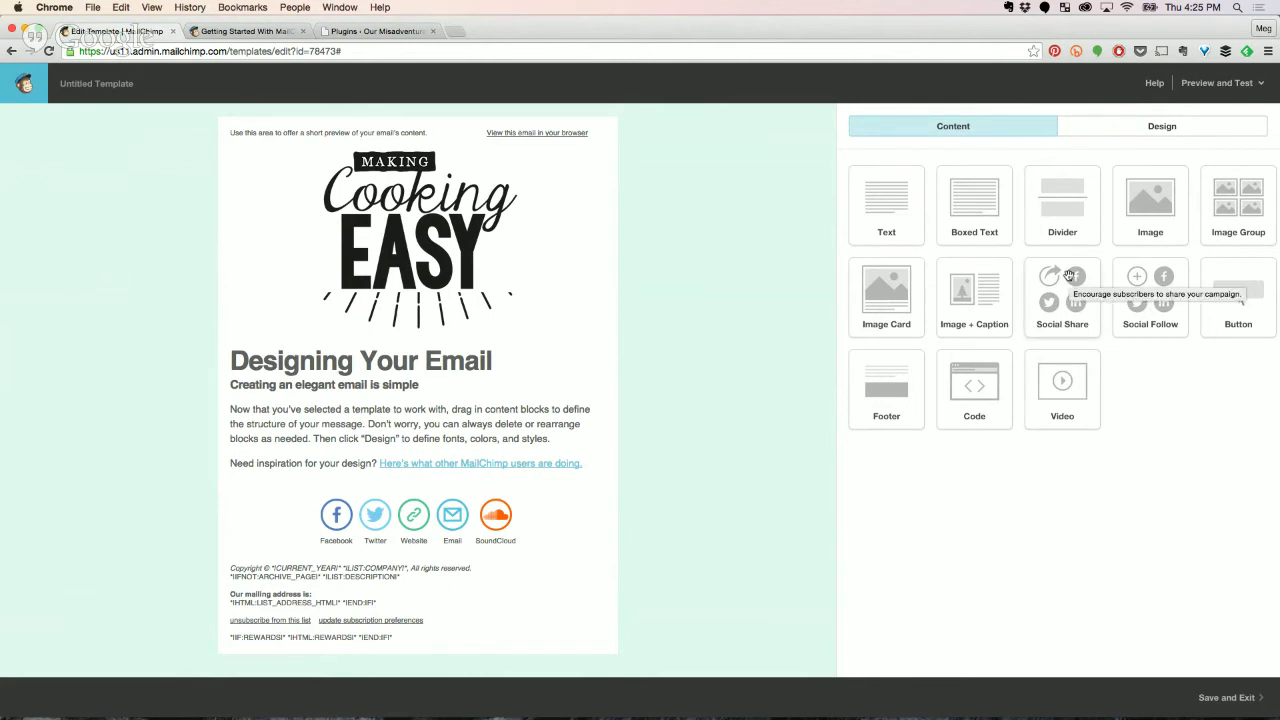
left_click(1206, 693)
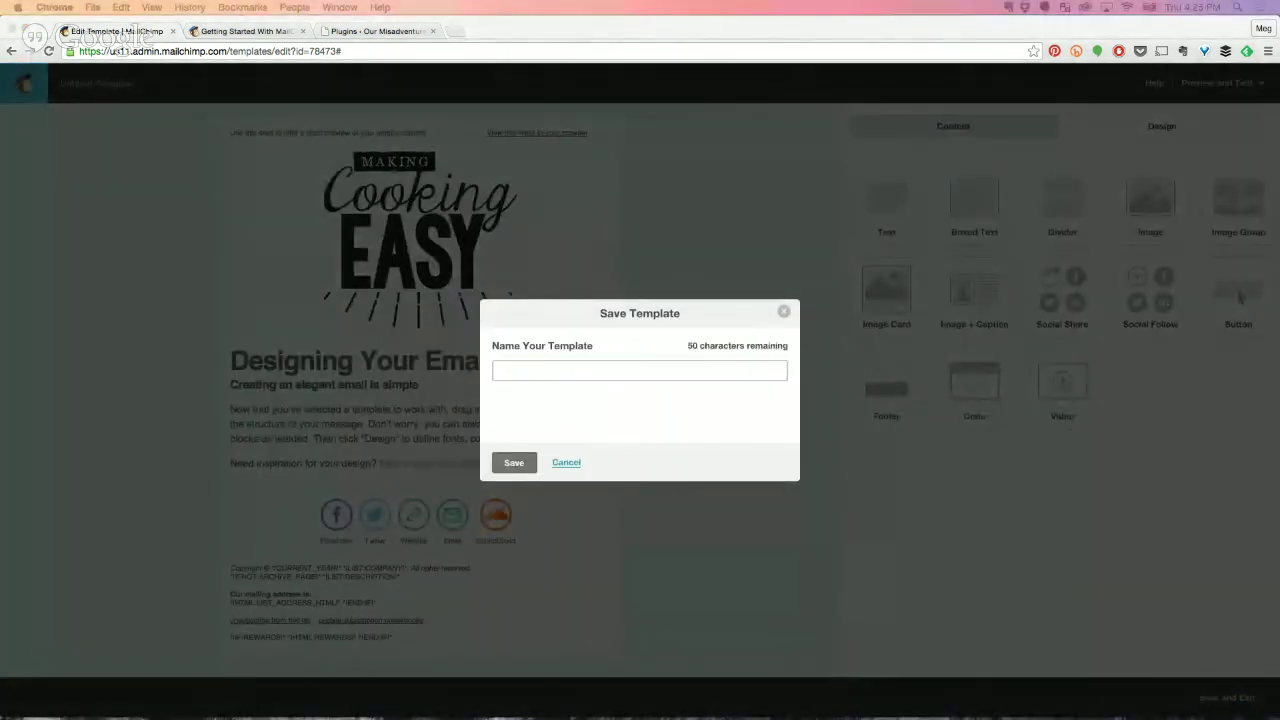
left_click(552, 377)
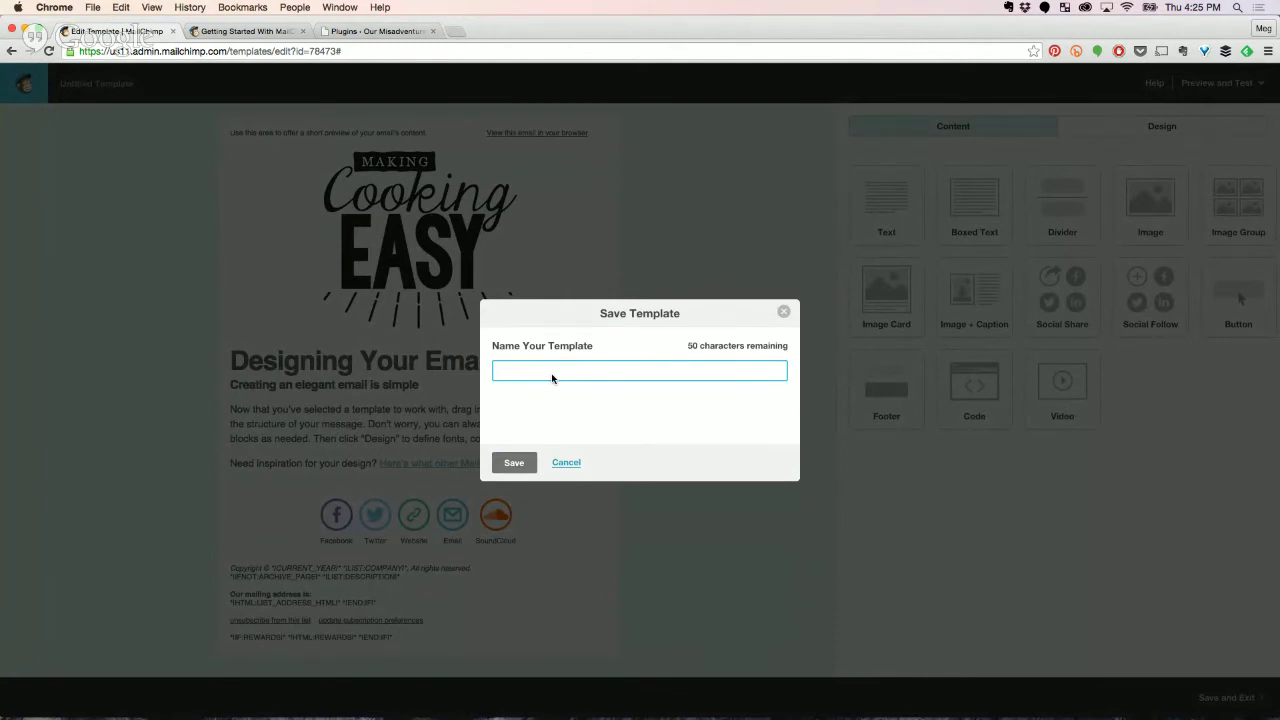
type("Basic temp")
key("BackSpace")
key("BackSpace")
key("BackSpace")
key("BackSpace")
type("Template")
left_click(511, 464)
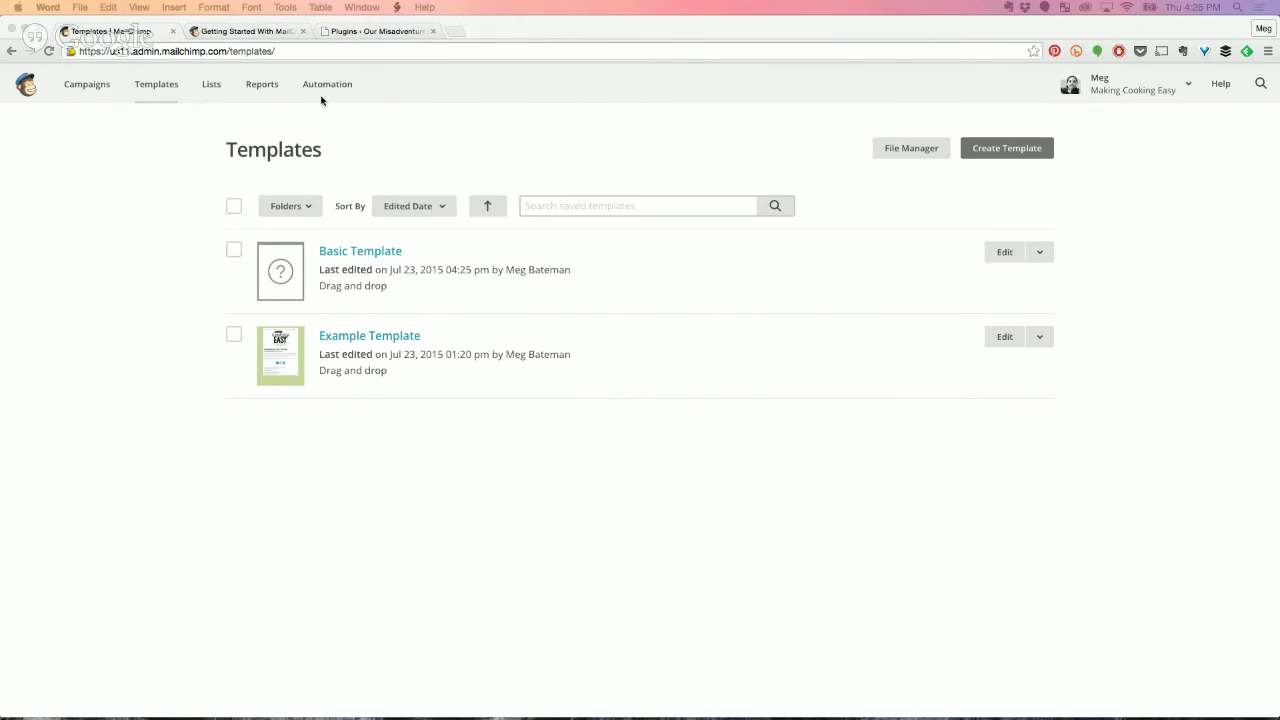
Create a Regular campaign sent to the entire Making Cooking Easy list.
left_click(88, 88)
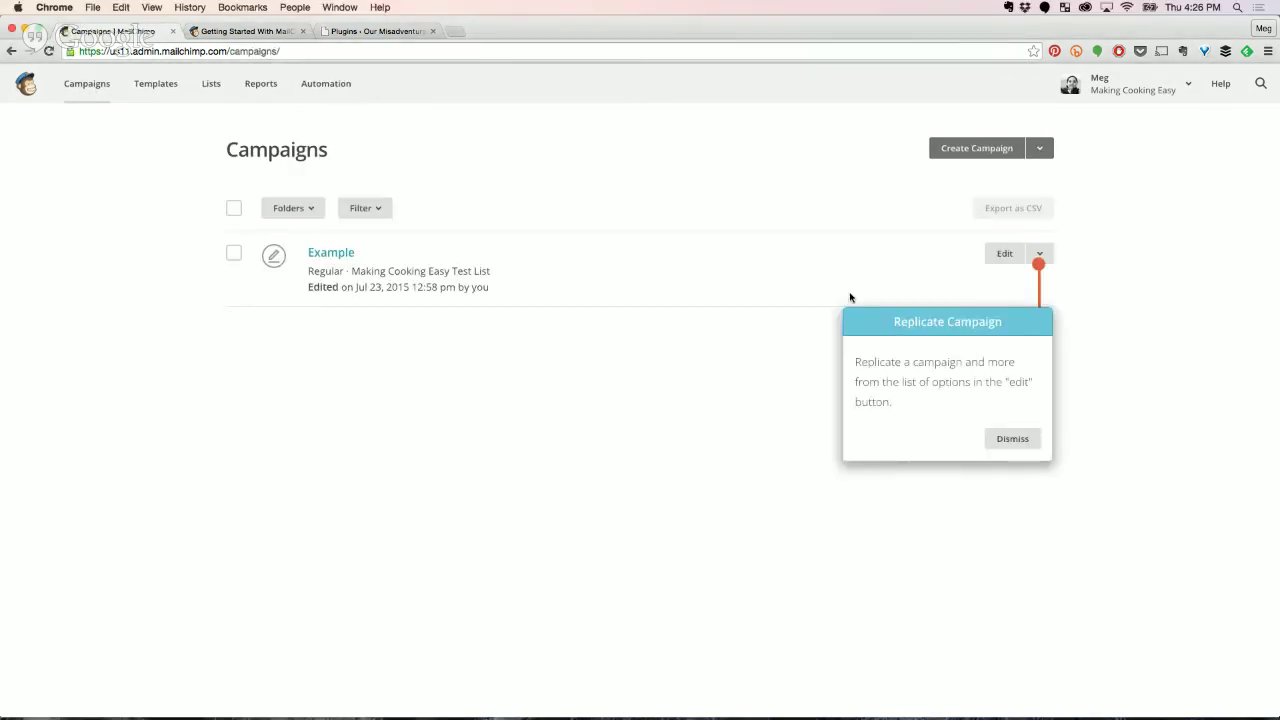
left_click(1015, 438)
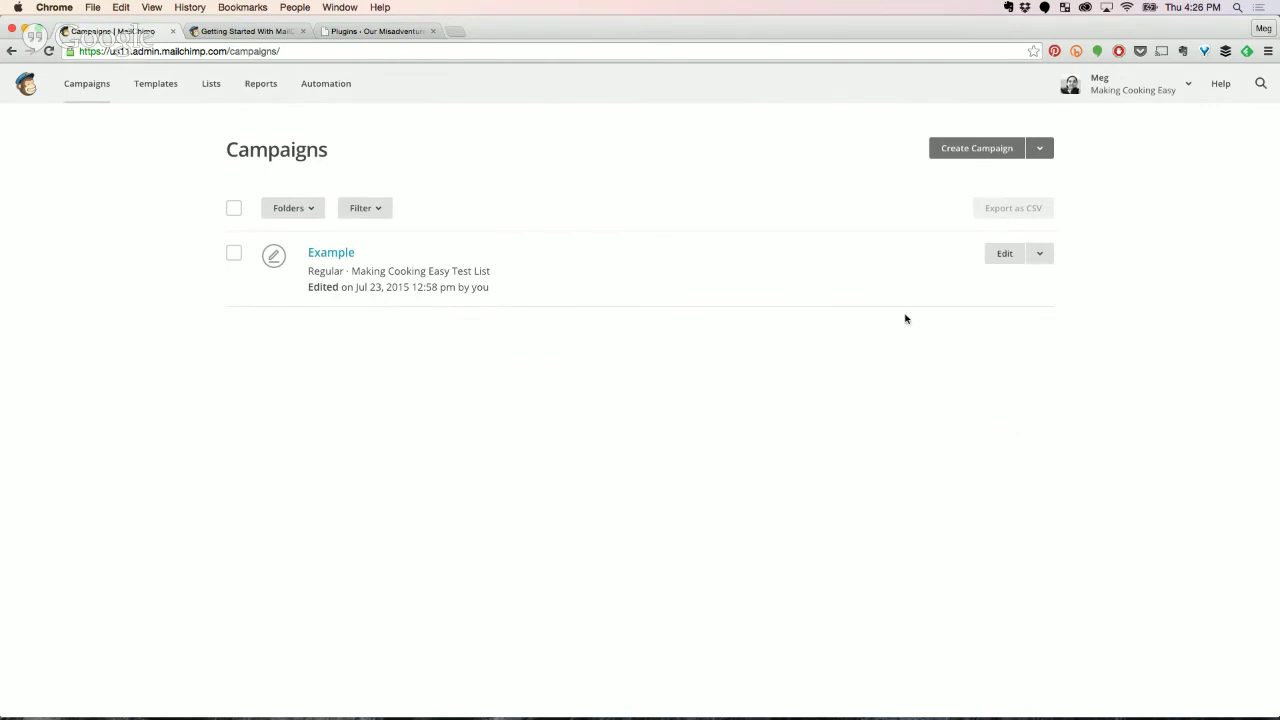
left_click(973, 151)
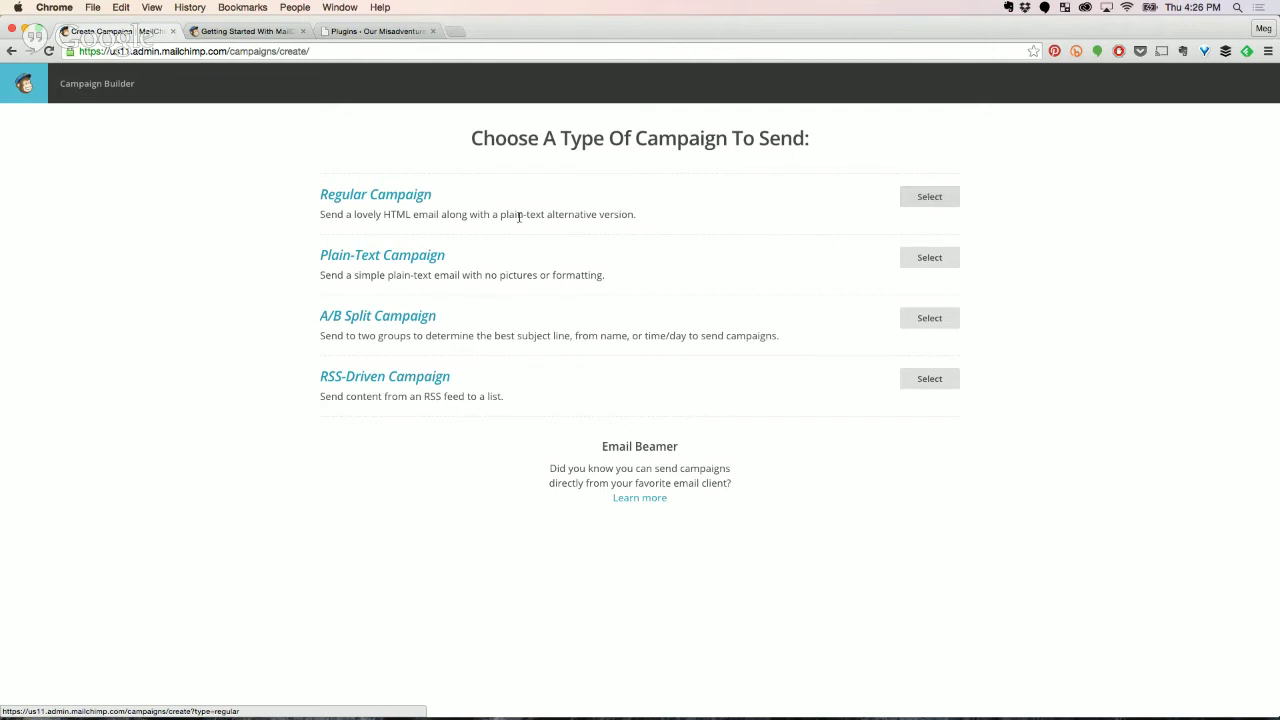
left_click(935, 202)
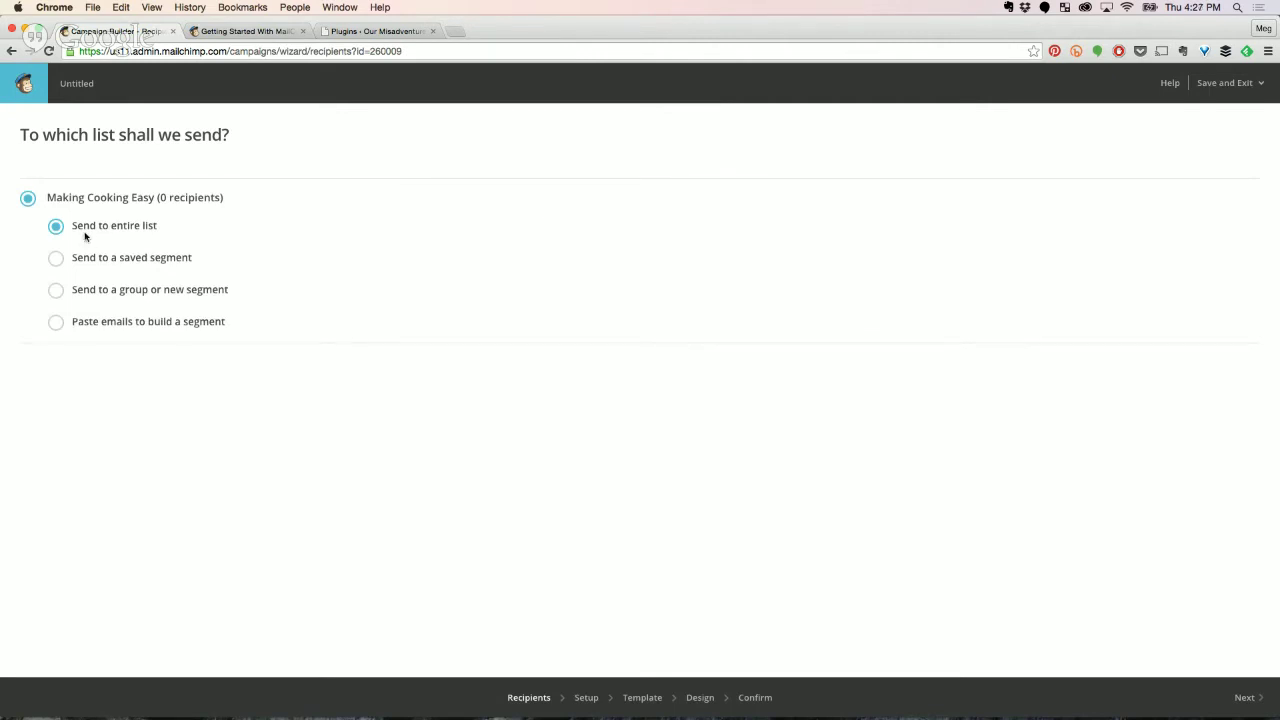
left_click(1262, 694)
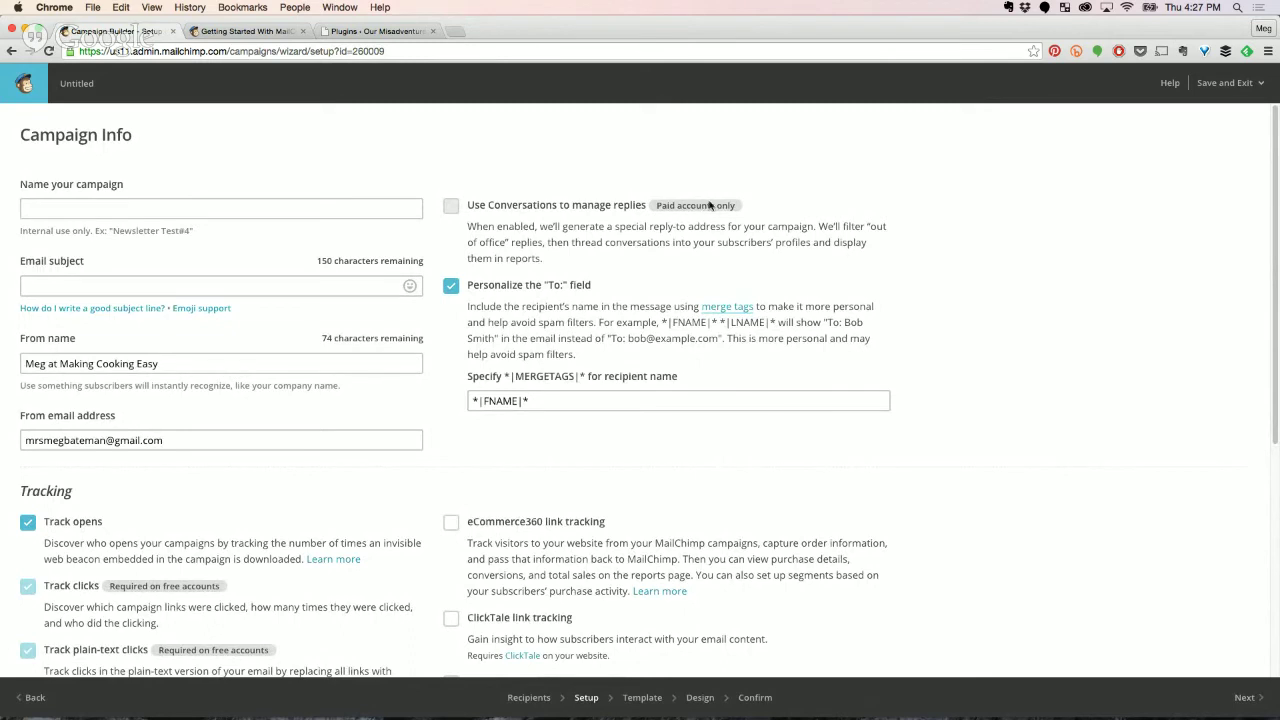
Name the campaign '20150723 Example Campaign'.
left_click(139, 210)
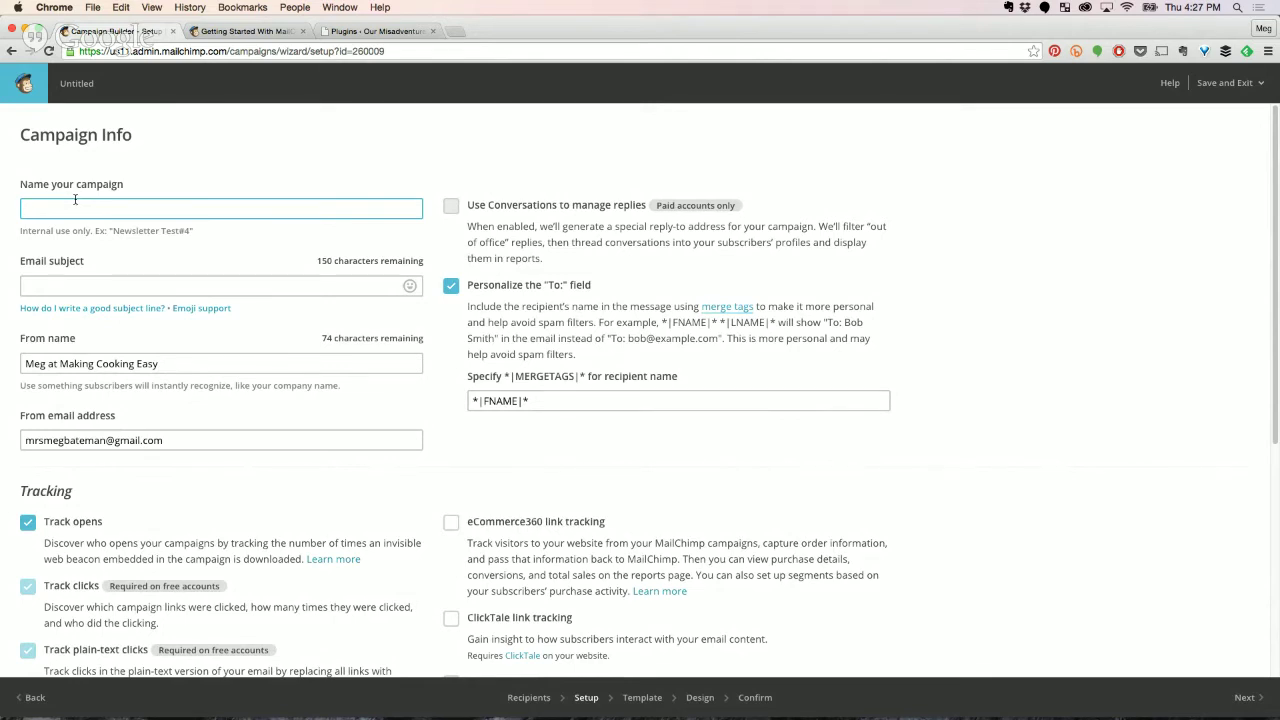
type("20150723")
type("Example Campaign")
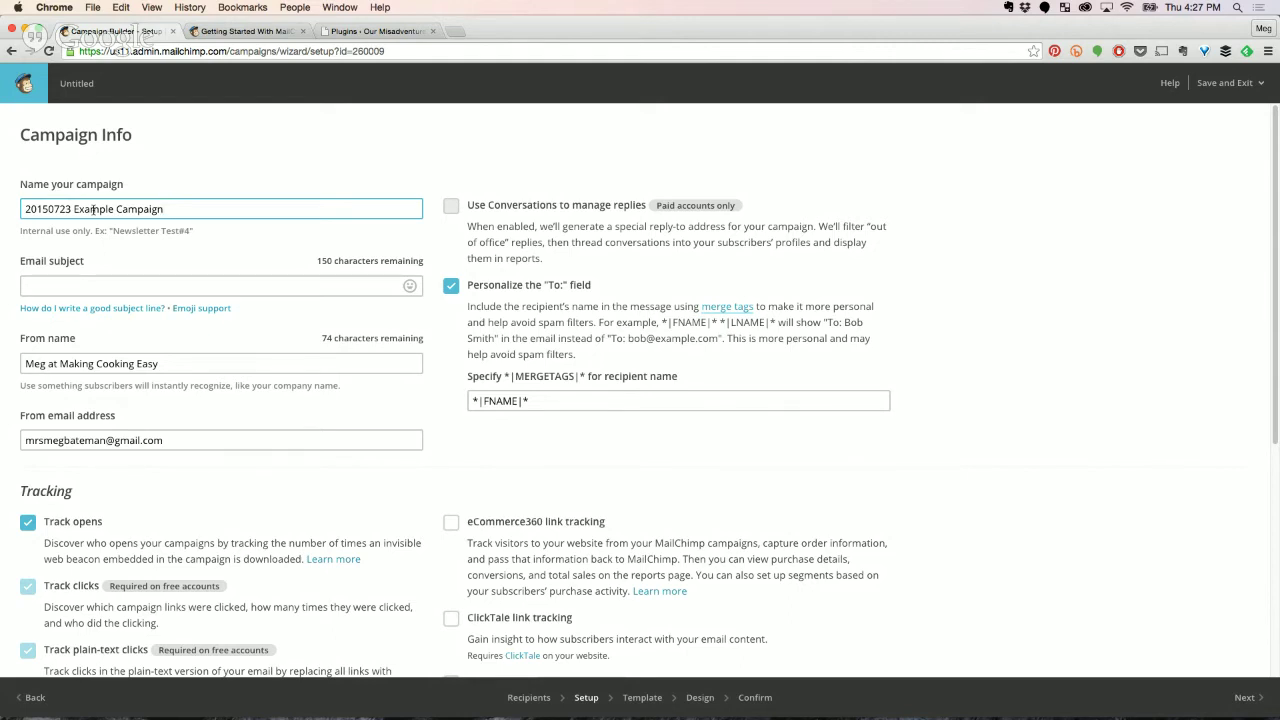
left_click(77, 280)
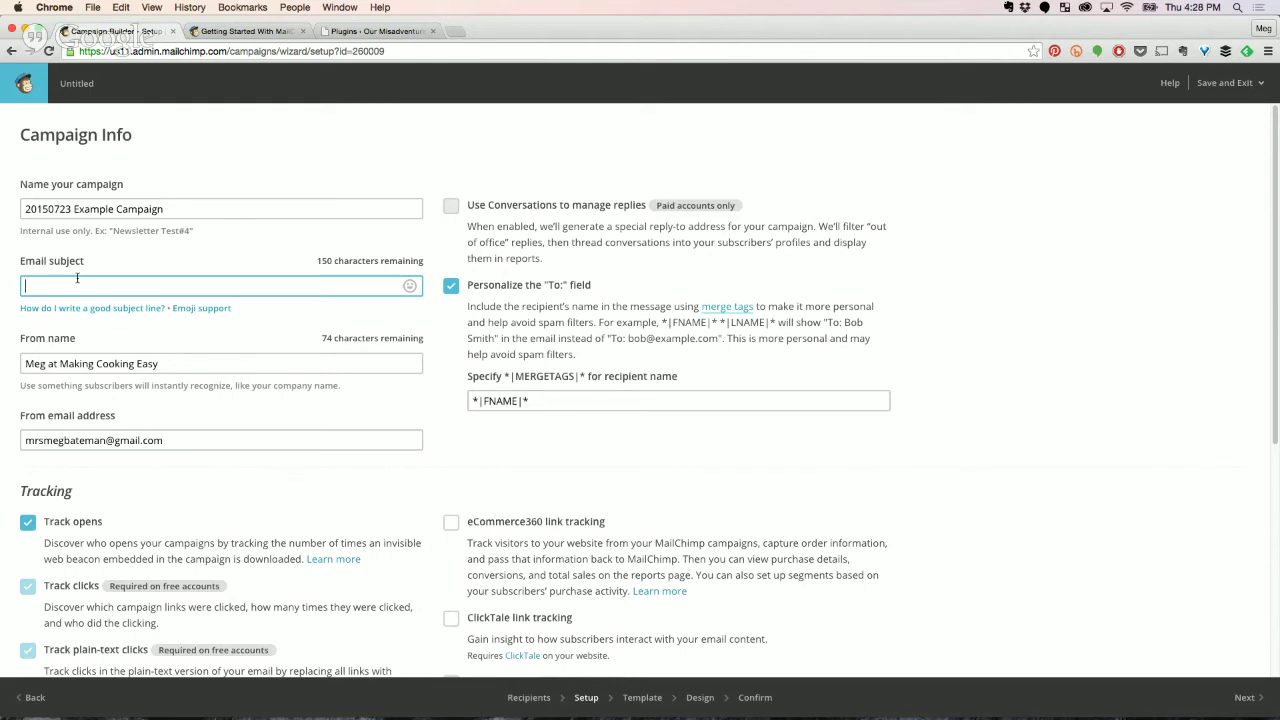
Enter the subject 'Hey we've got a new goodie!' and leave the sender name unchanged.
type("Hey we've got a new goodie!")
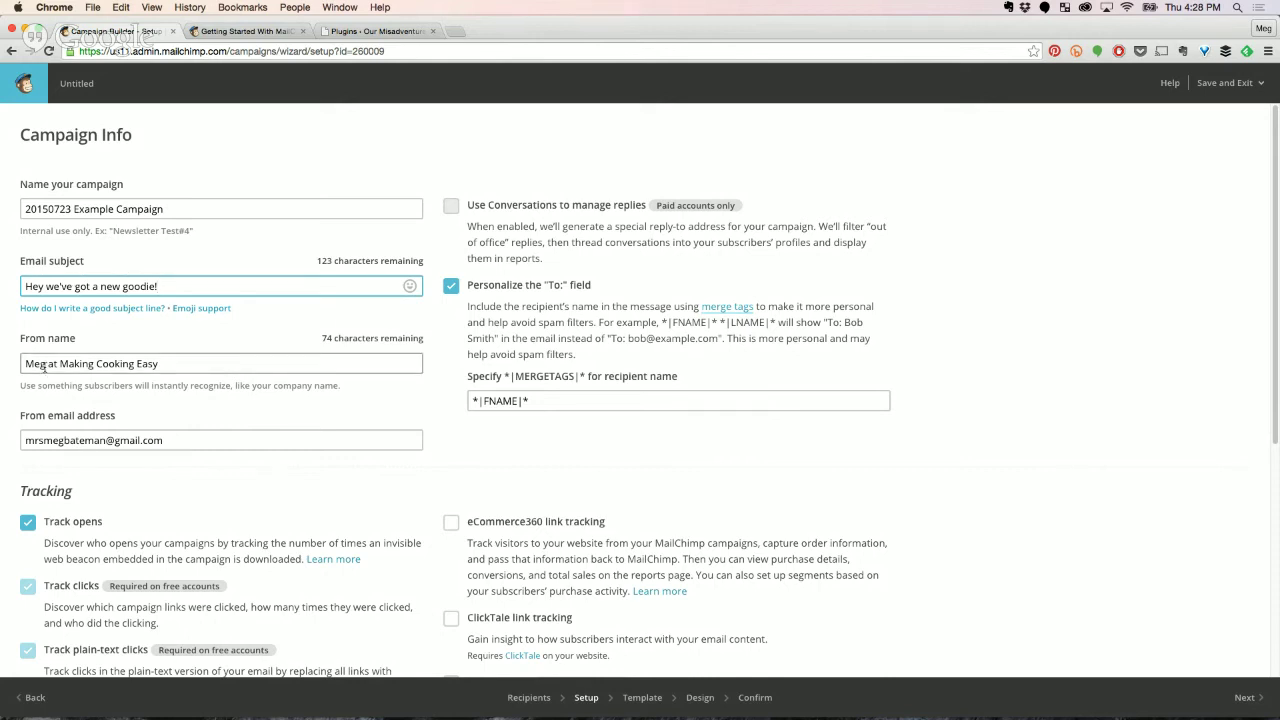
left_click_drag(46, 364, 91, 363)
left_click(78, 364)
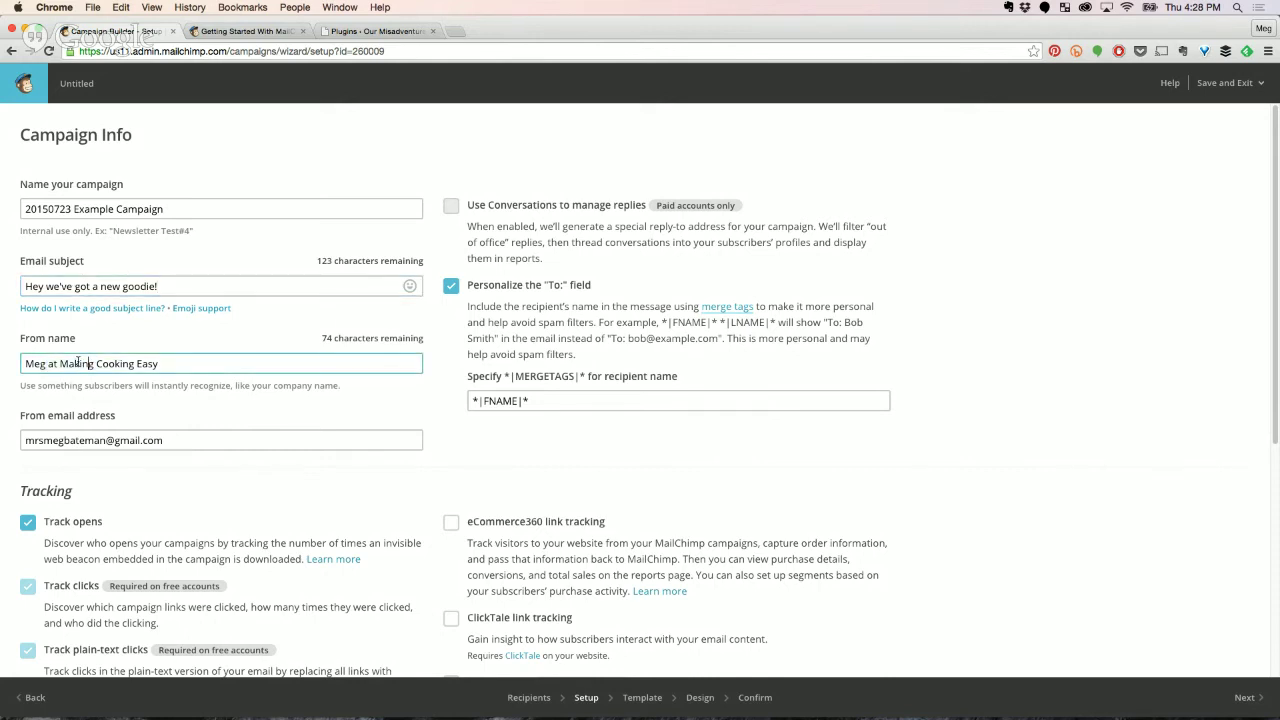
left_click_drag(168, 364, 20, 364)
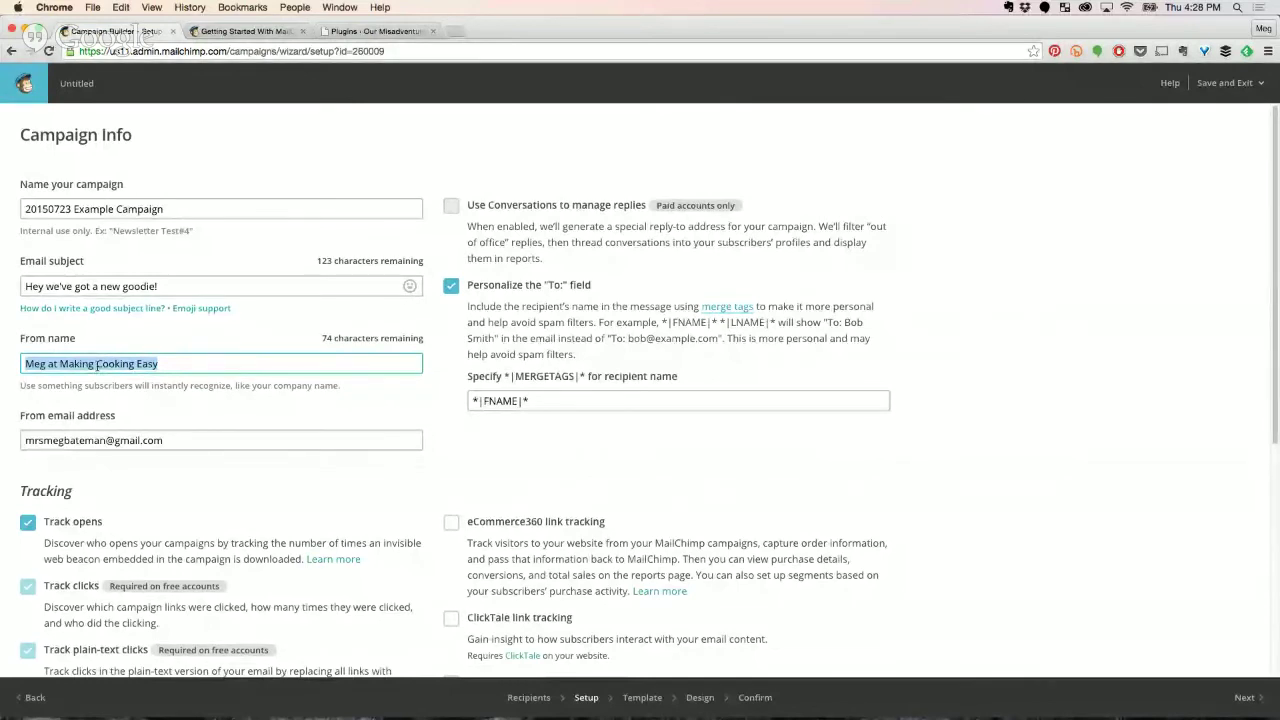
left_click(175, 365)
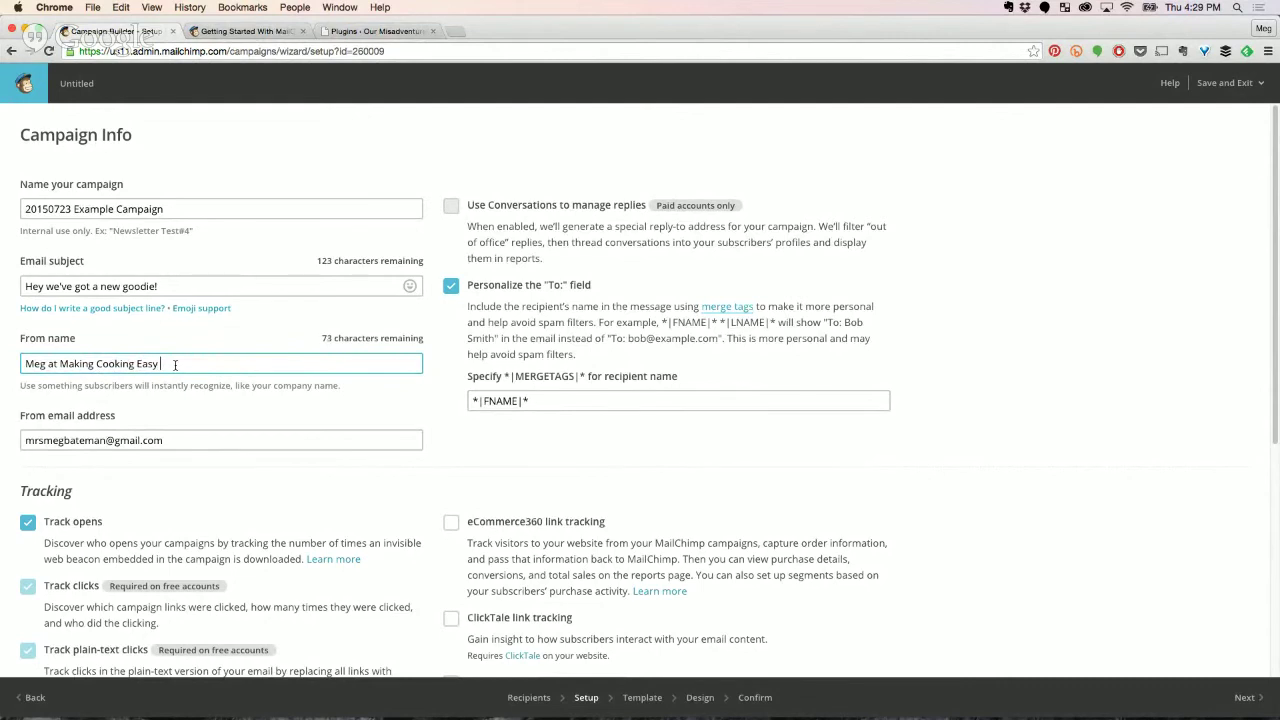
type("GF")
type("/SF")
left_click_drag(206, 362, 158, 357)
key("BackSpace")
Continue to the Select a Template step.
scroll(830, 480, "down", 1)
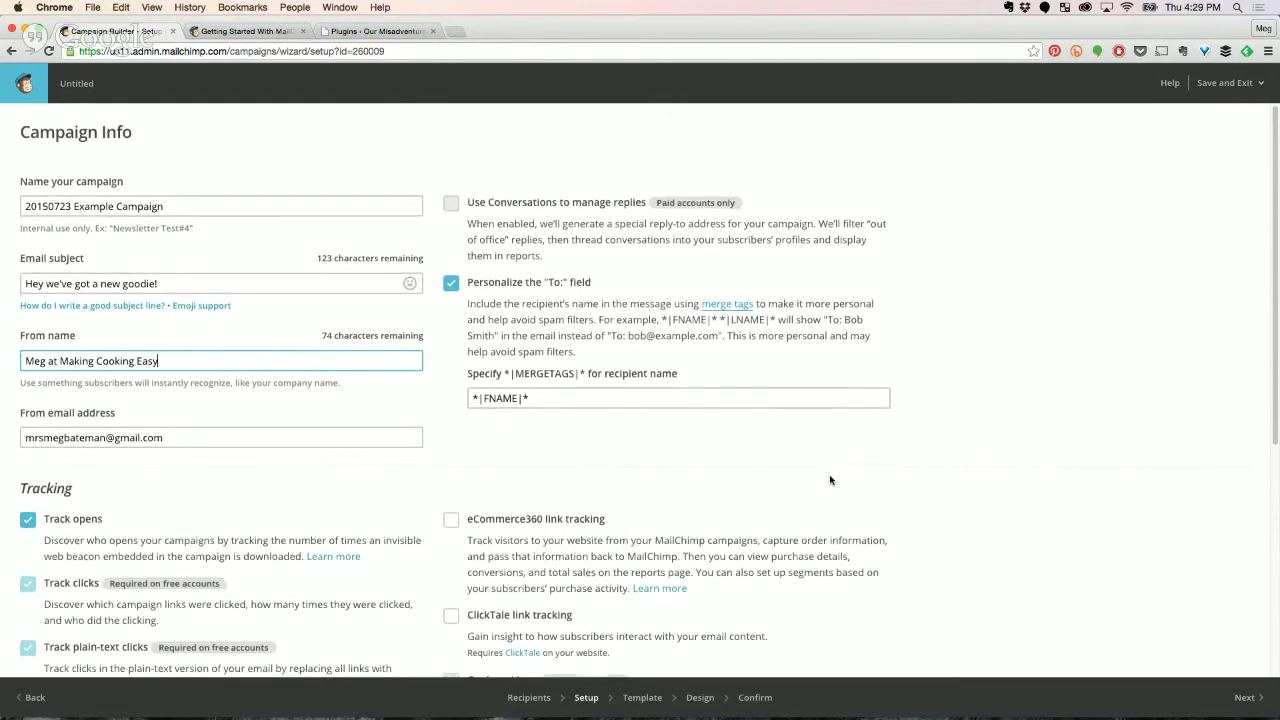
scroll(830, 480, "down", 3)
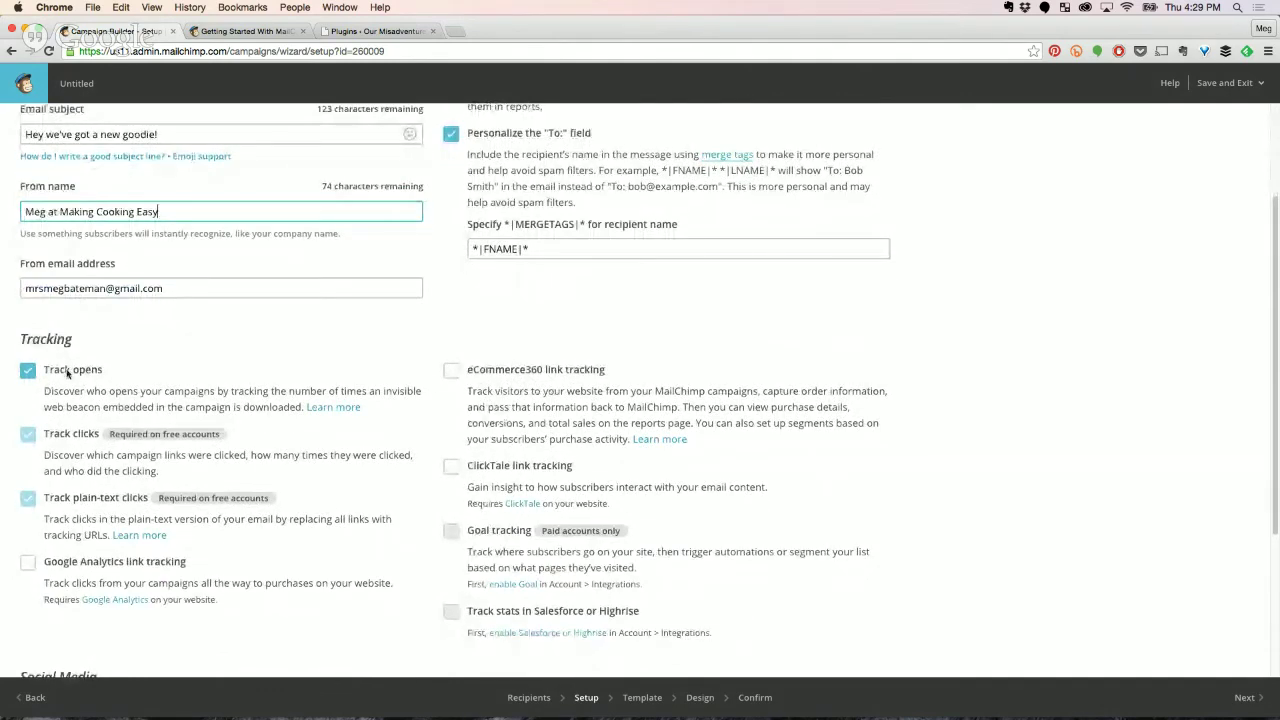
scroll(1043, 410, "up", 3)
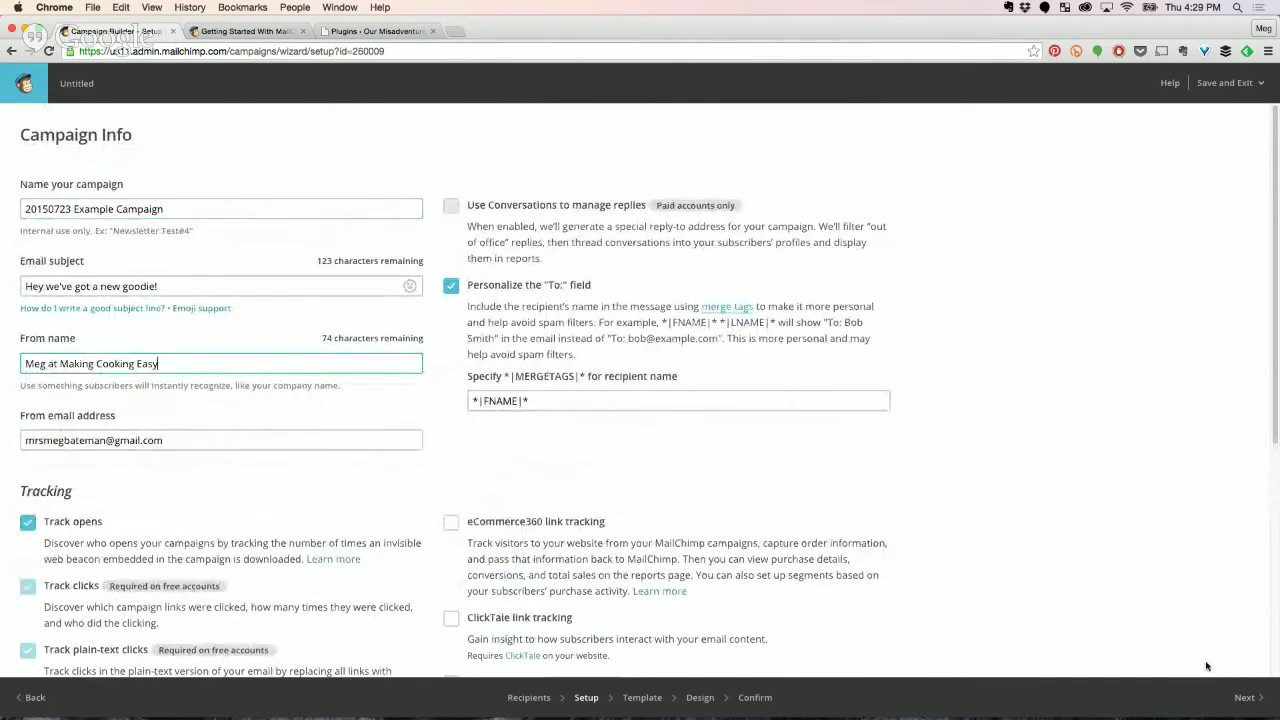
left_click(1244, 697)
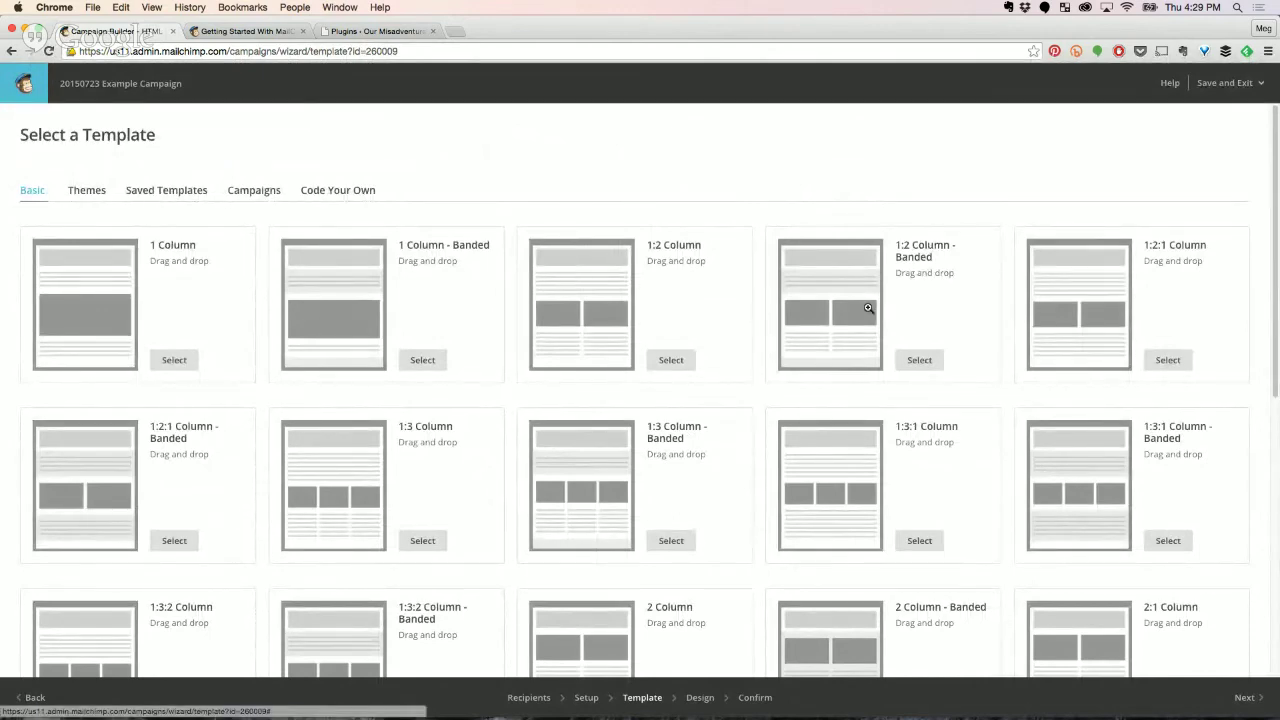
Choose the saved Basic Template from the Saved Templates list for the campaign.
left_click(161, 199)
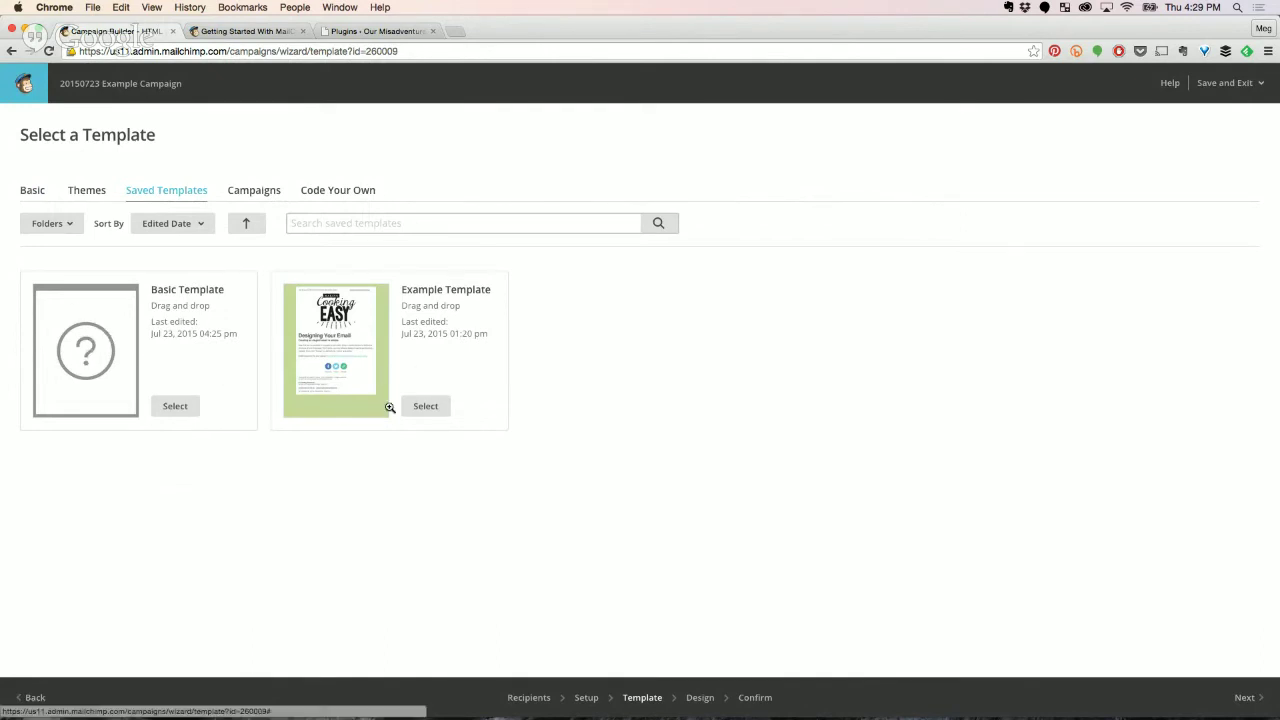
left_click(175, 406)
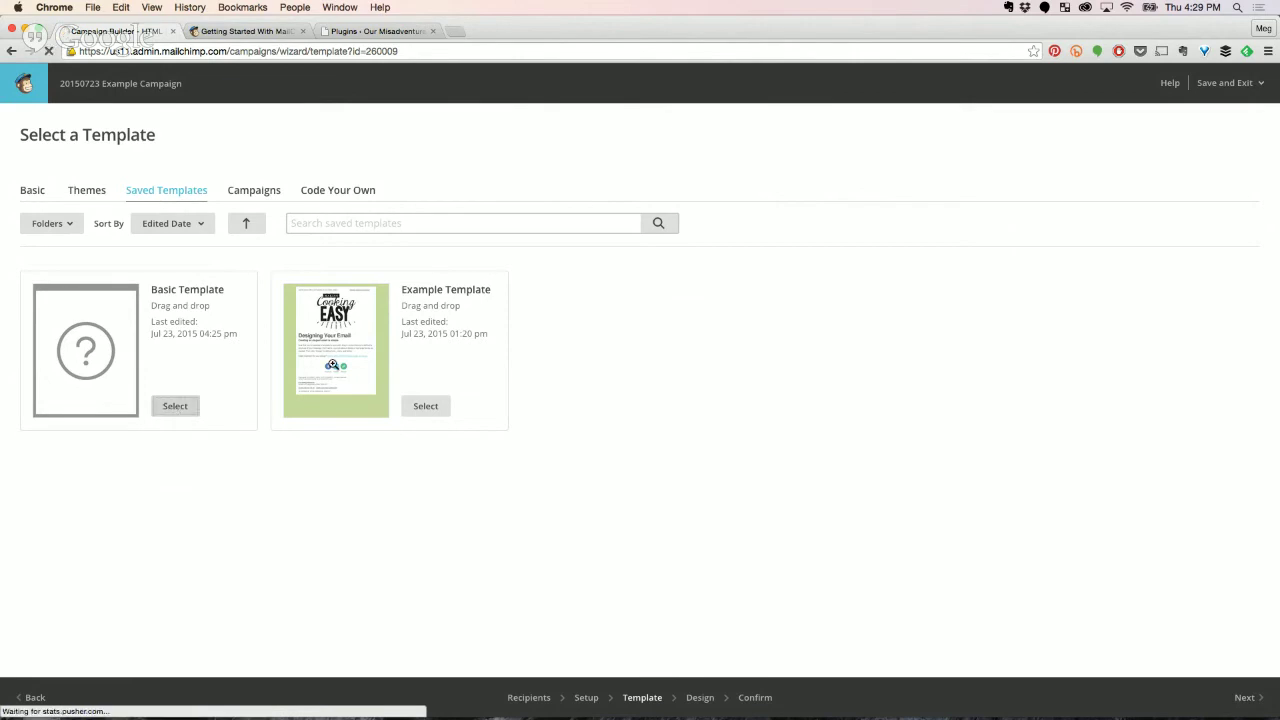
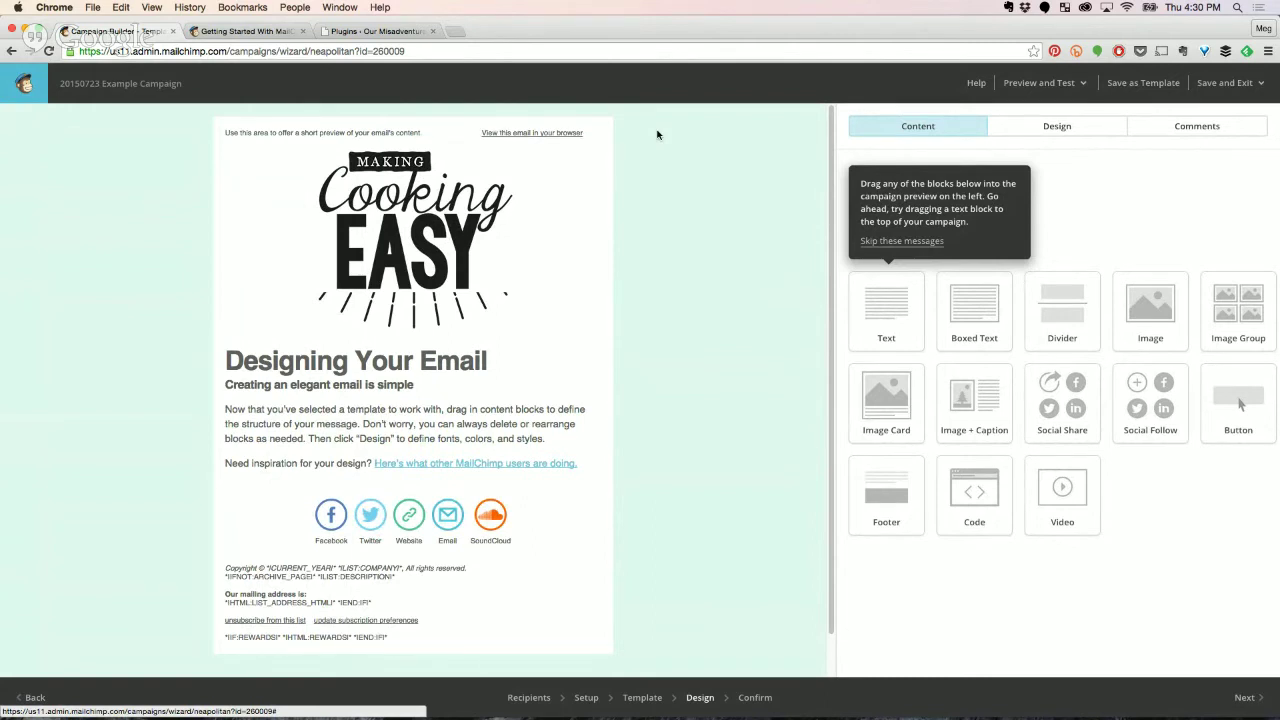
Replace the preheader with 'This week we have a new product and exclusive discount for our readers!' and save.
left_click(560, 137)
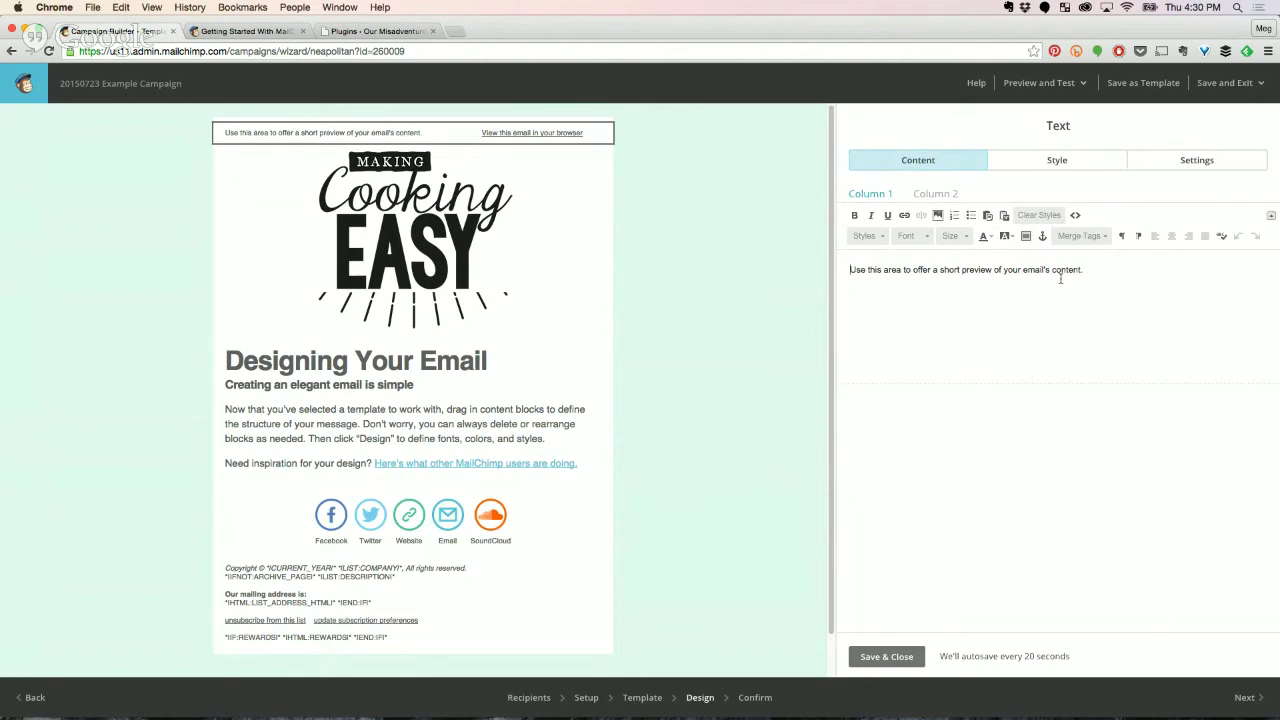
key("super+a")
type("Thi")
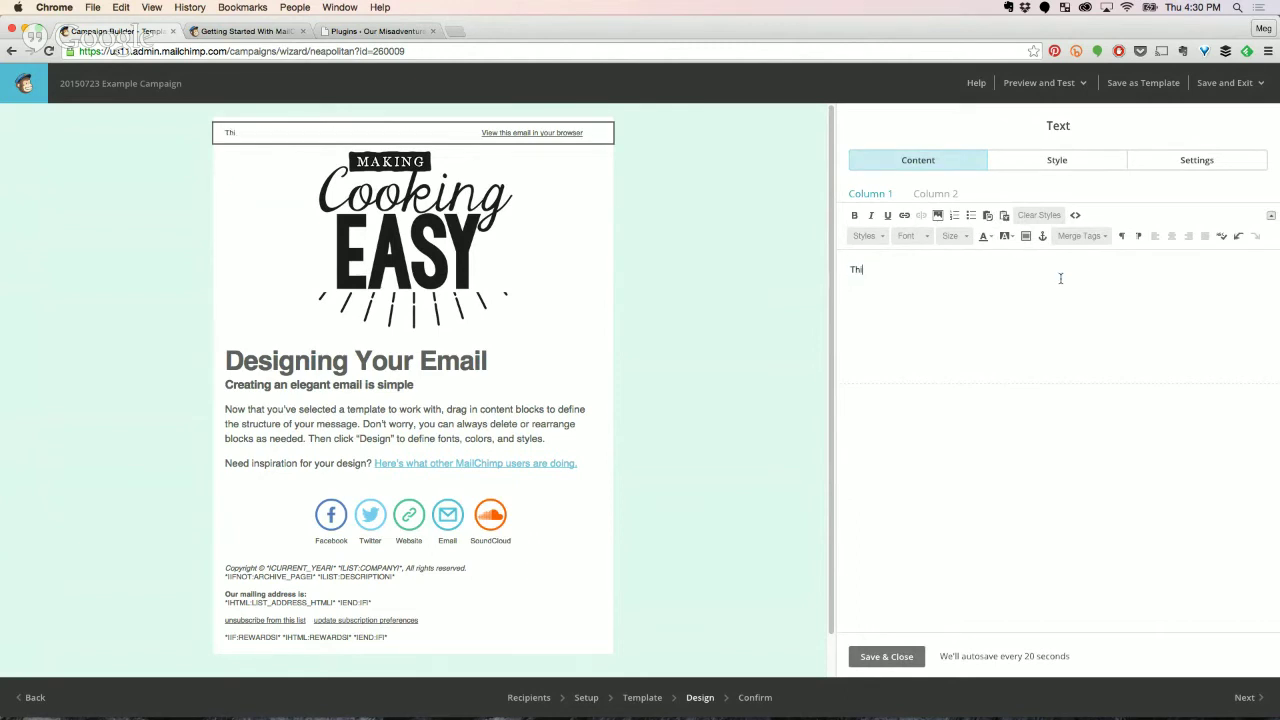
type("s week we have a new ro")
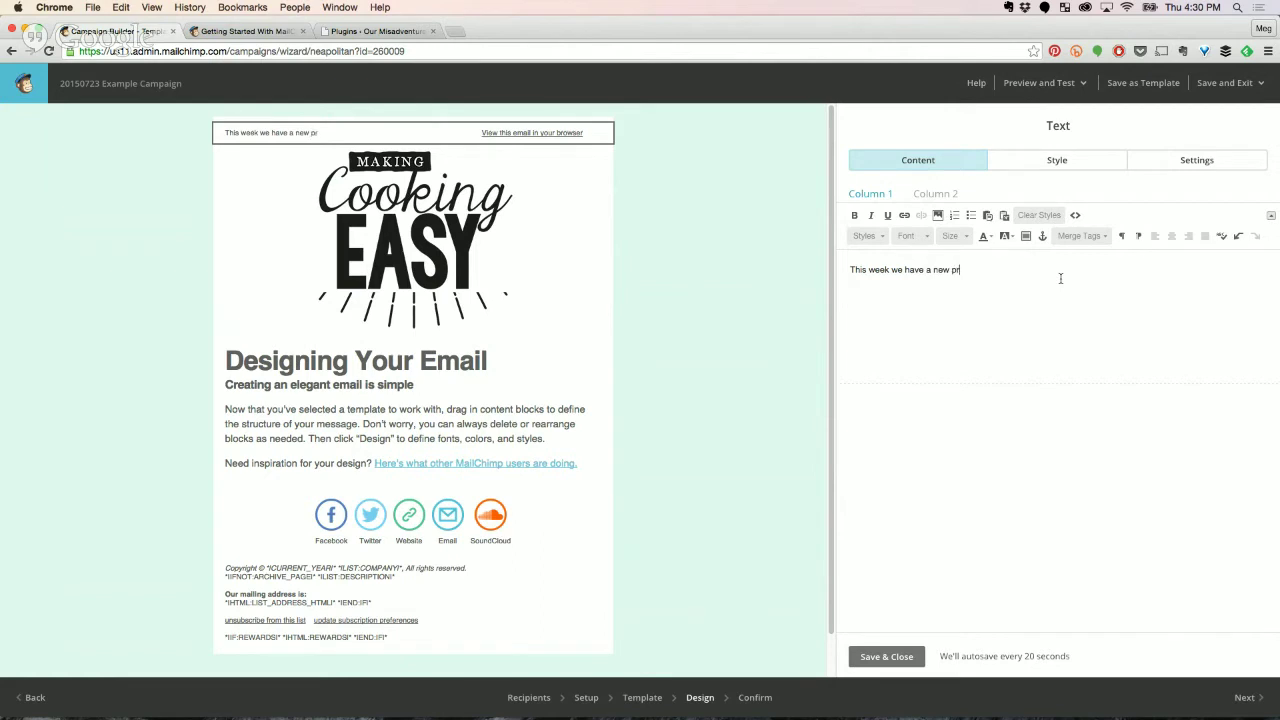
key("BackSpace")
key("BackSpace")
type("oduct and exclusive d")
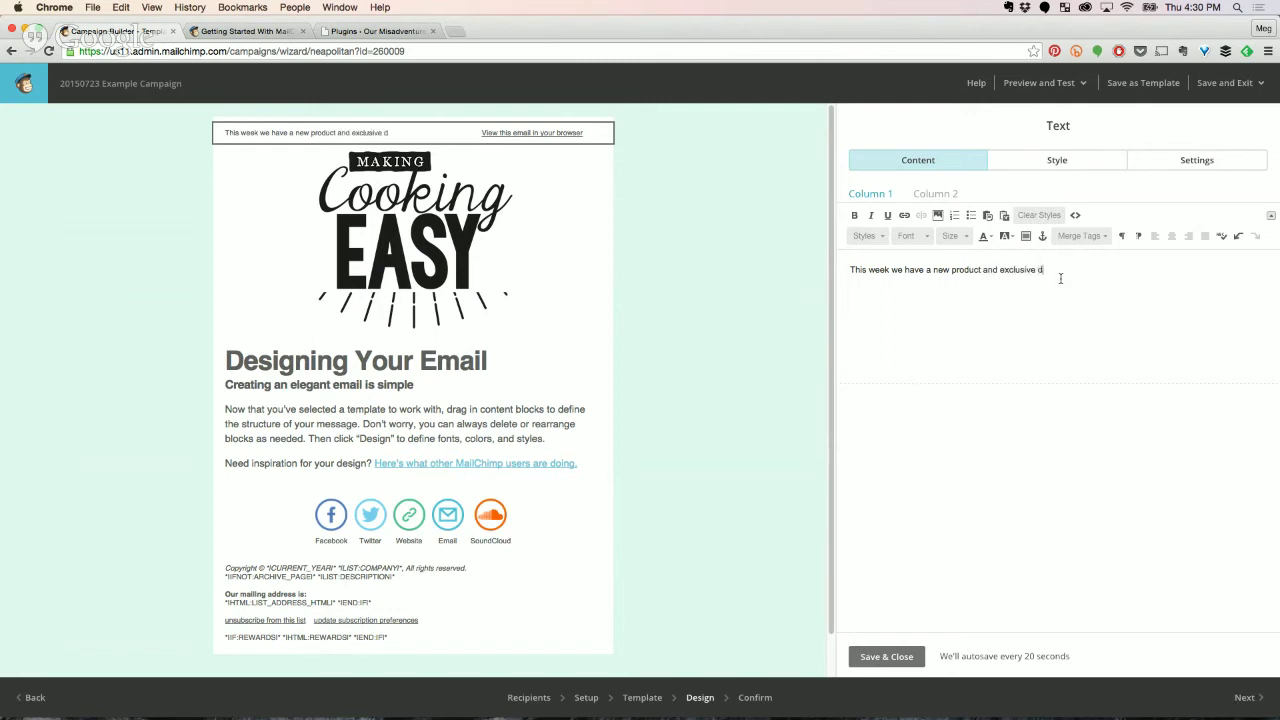
type("iscount for our readers!")
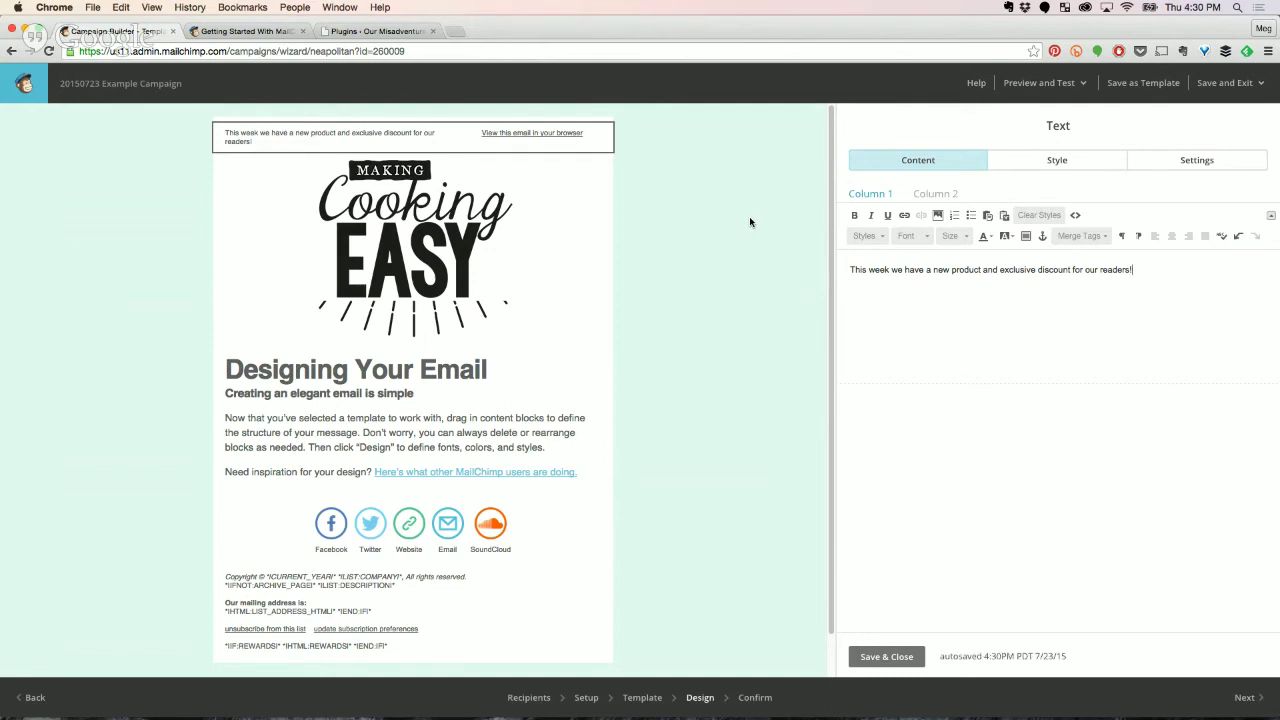
left_click(905, 660)
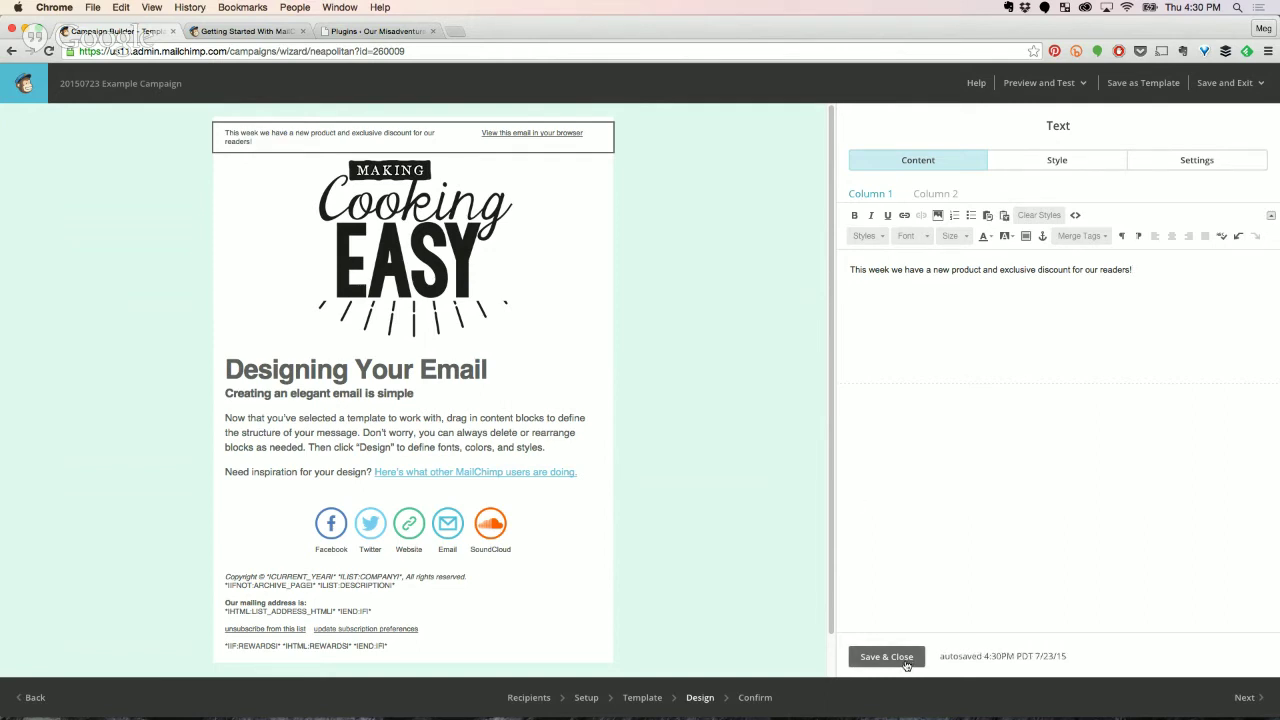
Change the main heading from 'Designing Your Email' to 'New Meat Thermometers'.
mouse_move(450, 129)
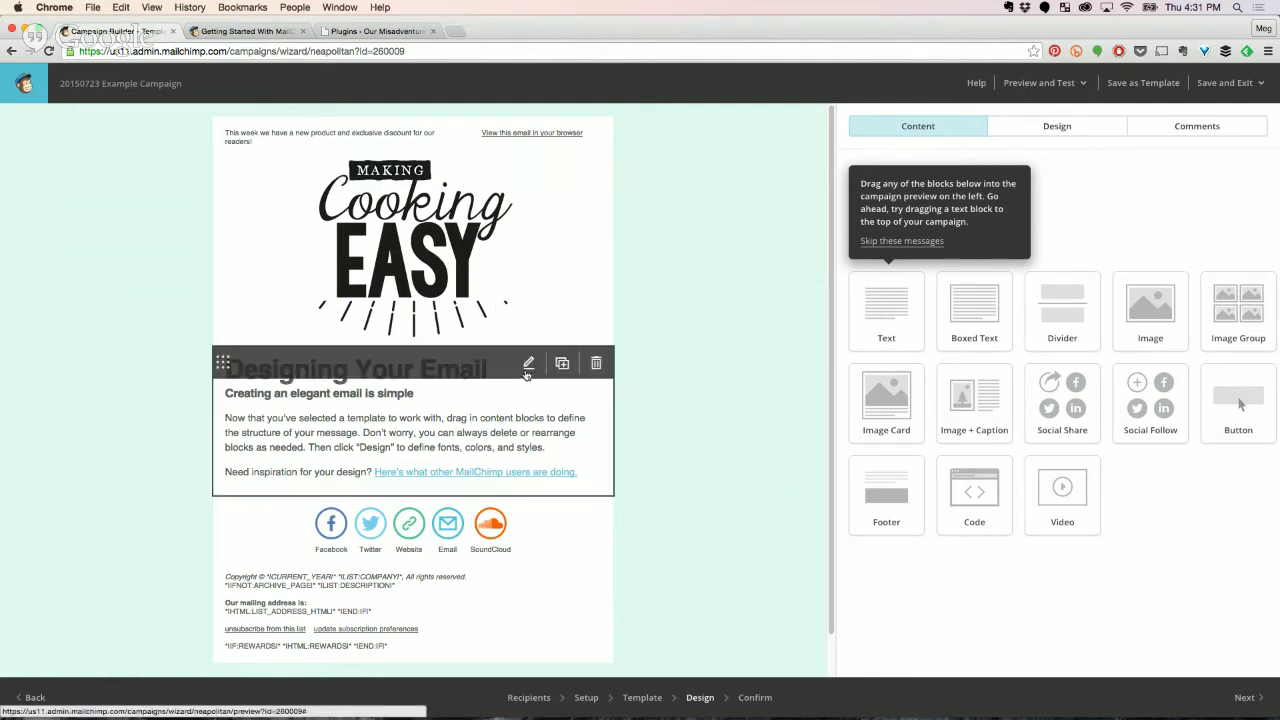
left_click(529, 364)
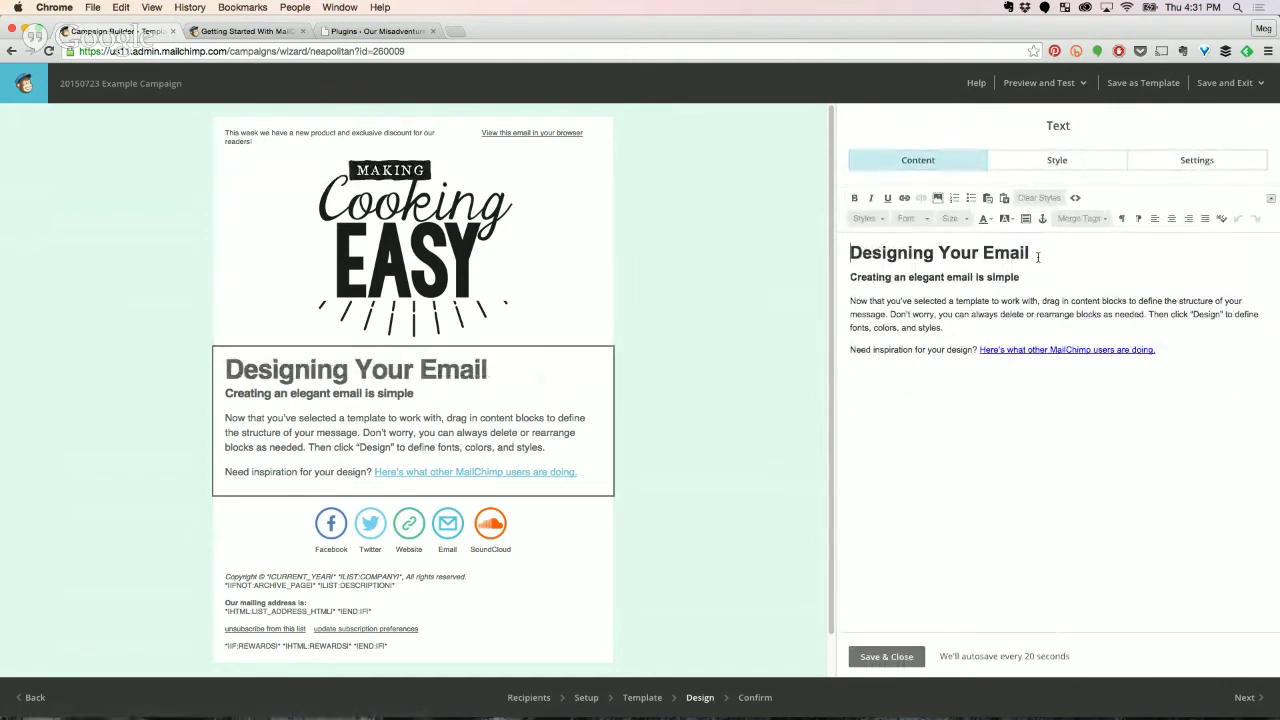
left_click_drag(1038, 256, 788, 250)
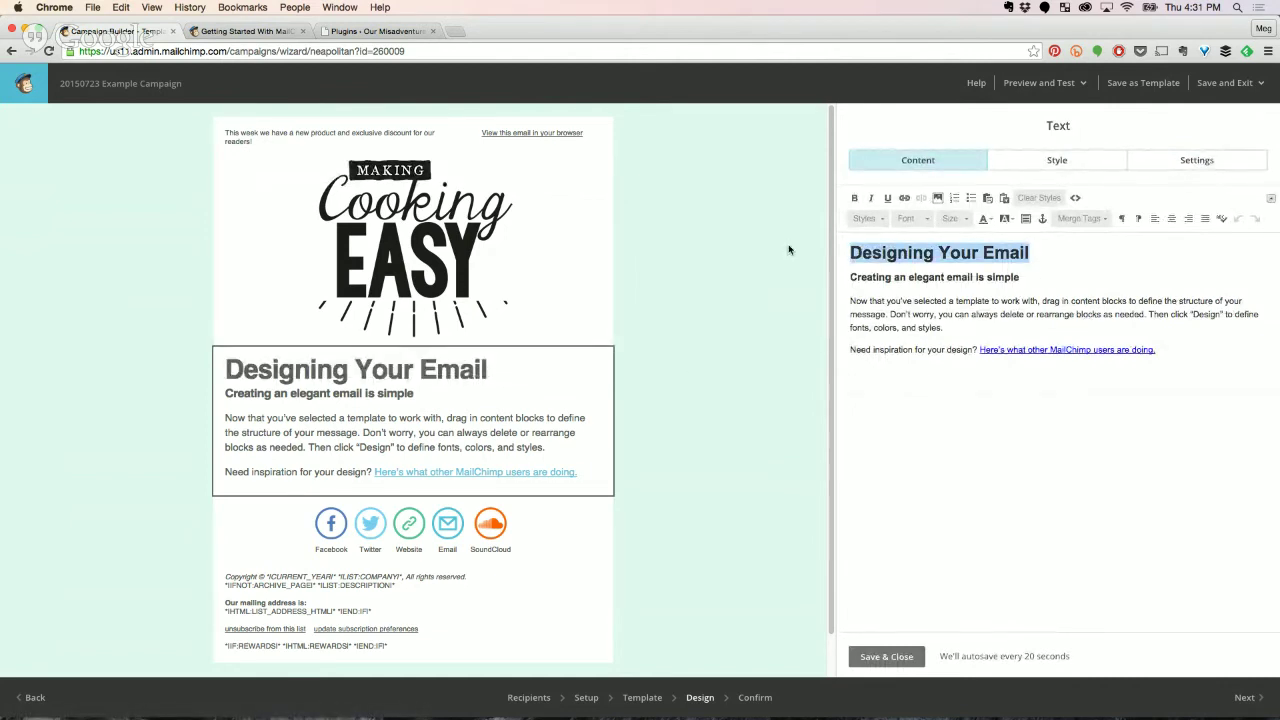
type("New Meat")
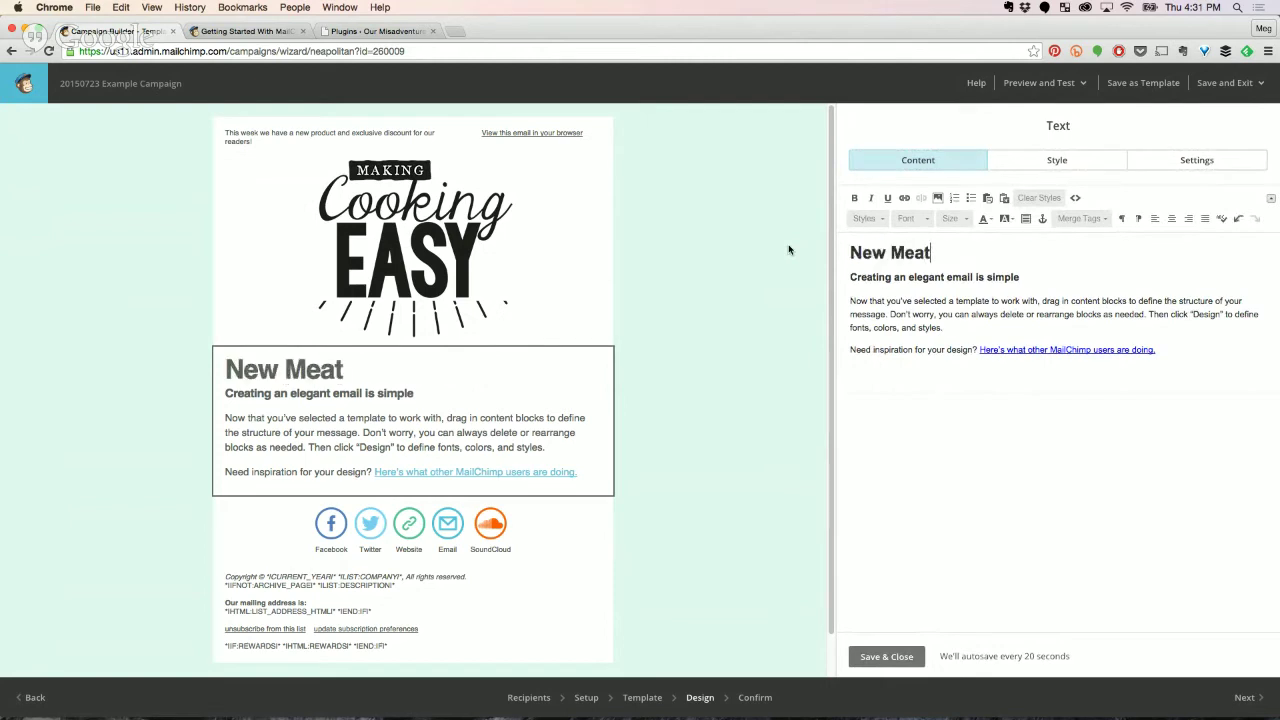
type(" Thermometers")
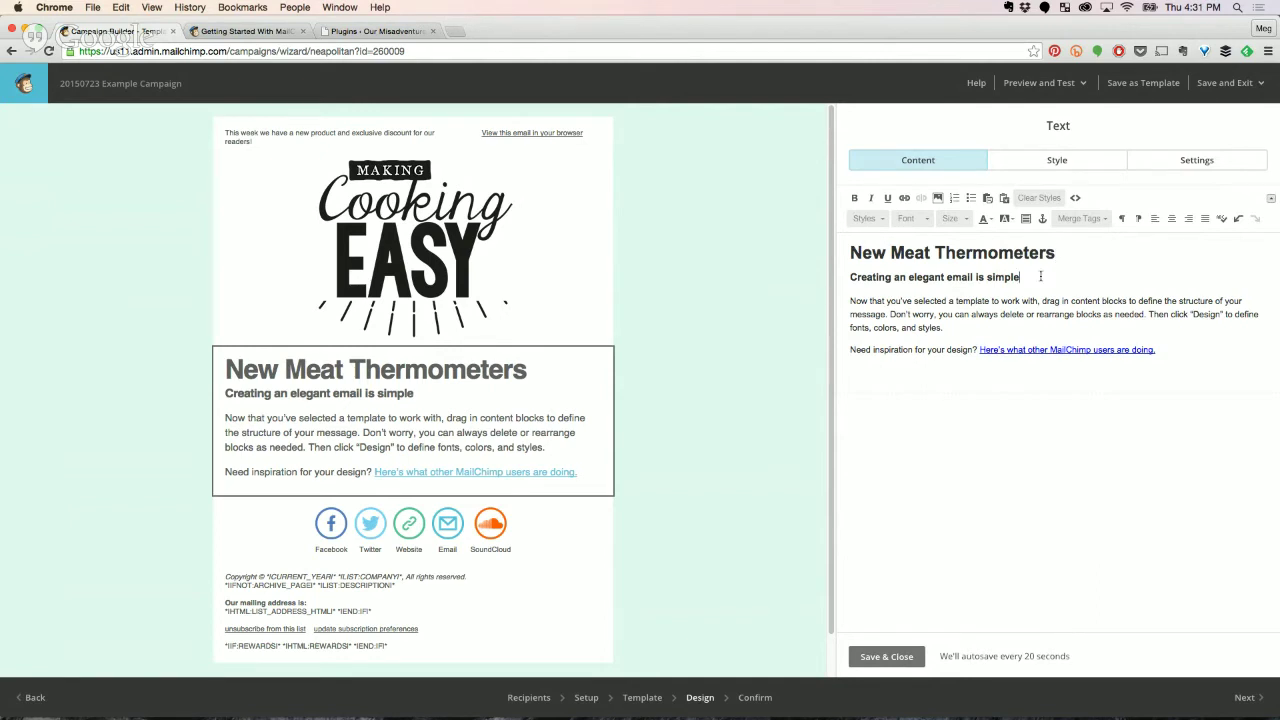
left_click_drag(1040, 276, 987, 252)
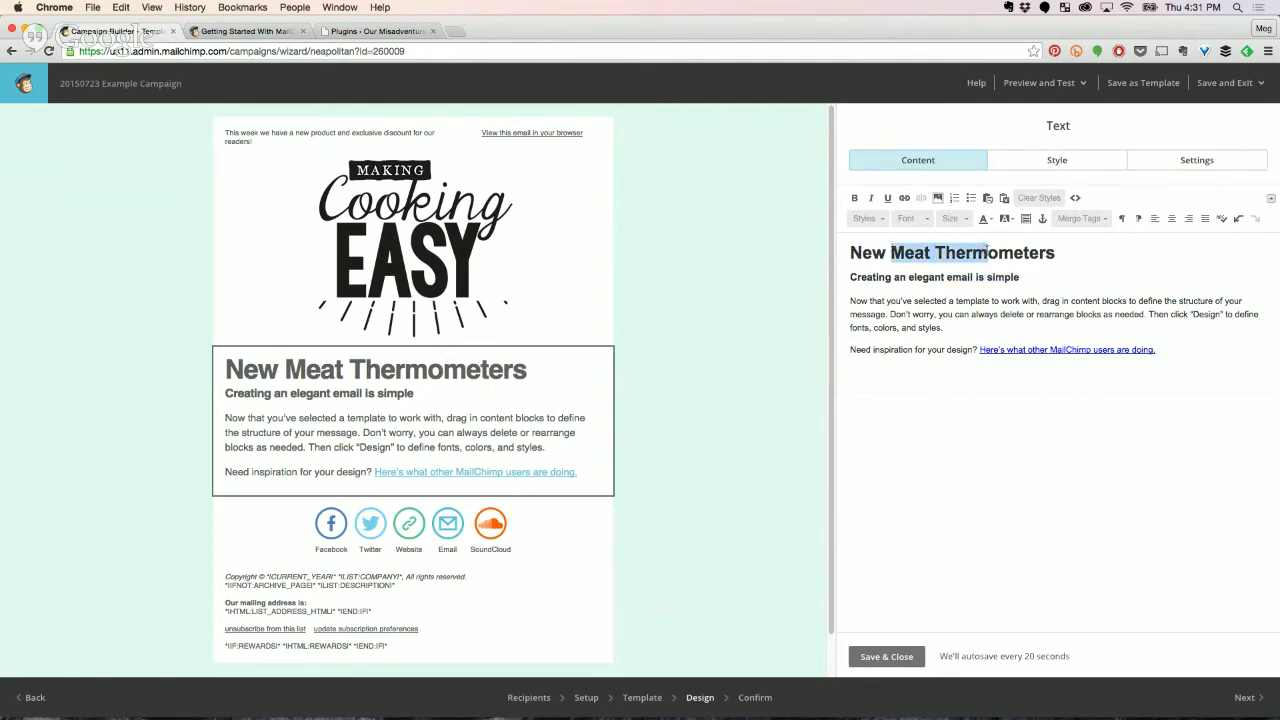
left_click_drag(1104, 250, 839, 246)
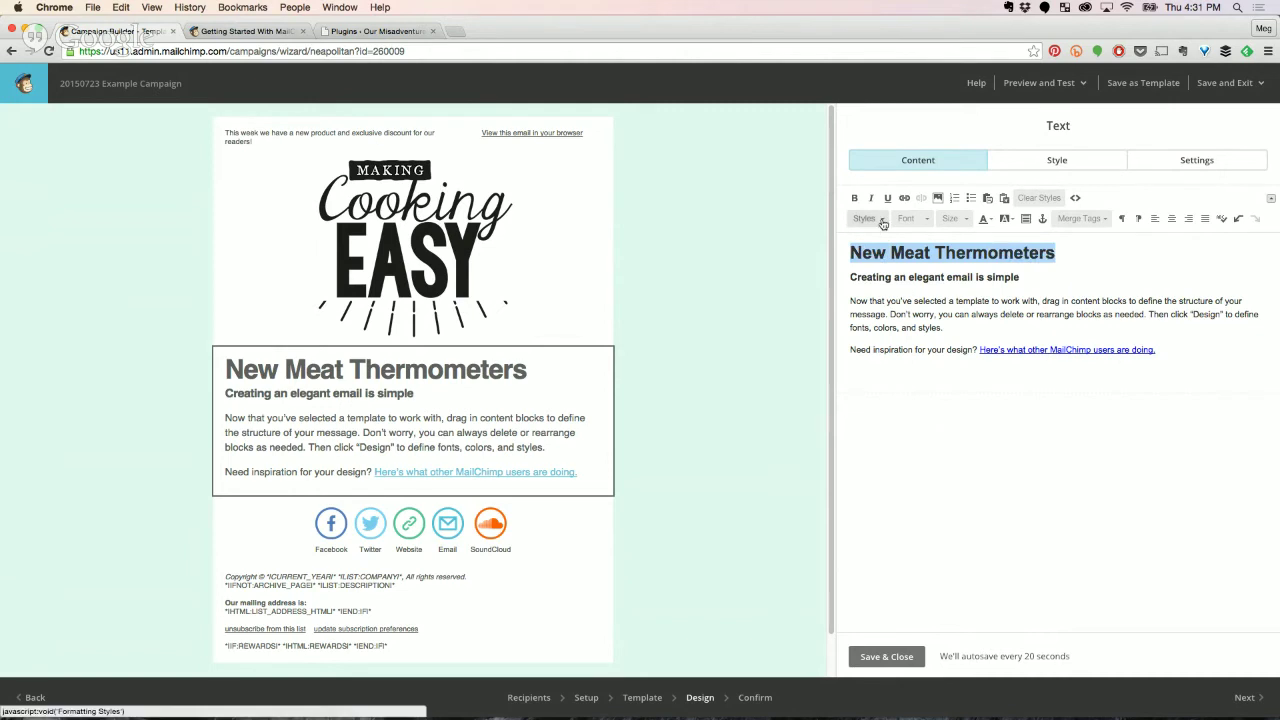
Look through the block text styles unchanged, then set the cursor at the body paragraph's start.
left_click(883, 222)
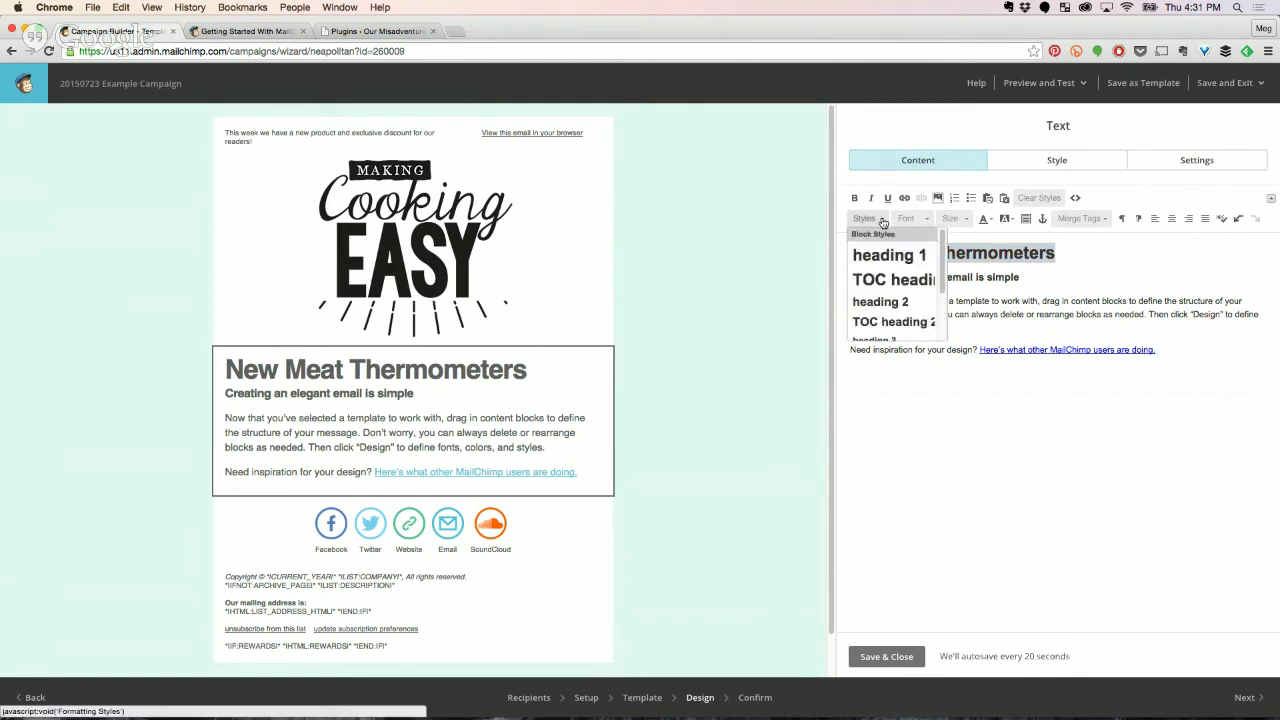
scroll(886, 295, "down", 4)
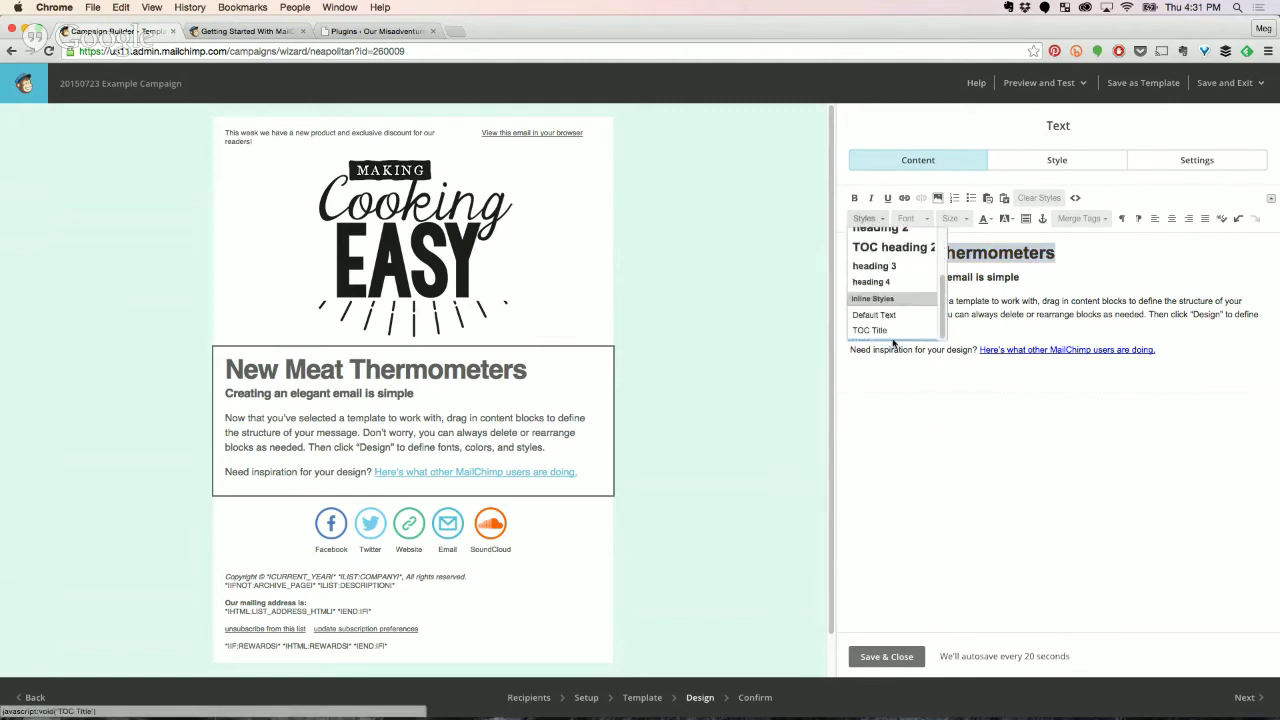
scroll(894, 321, "up", 4)
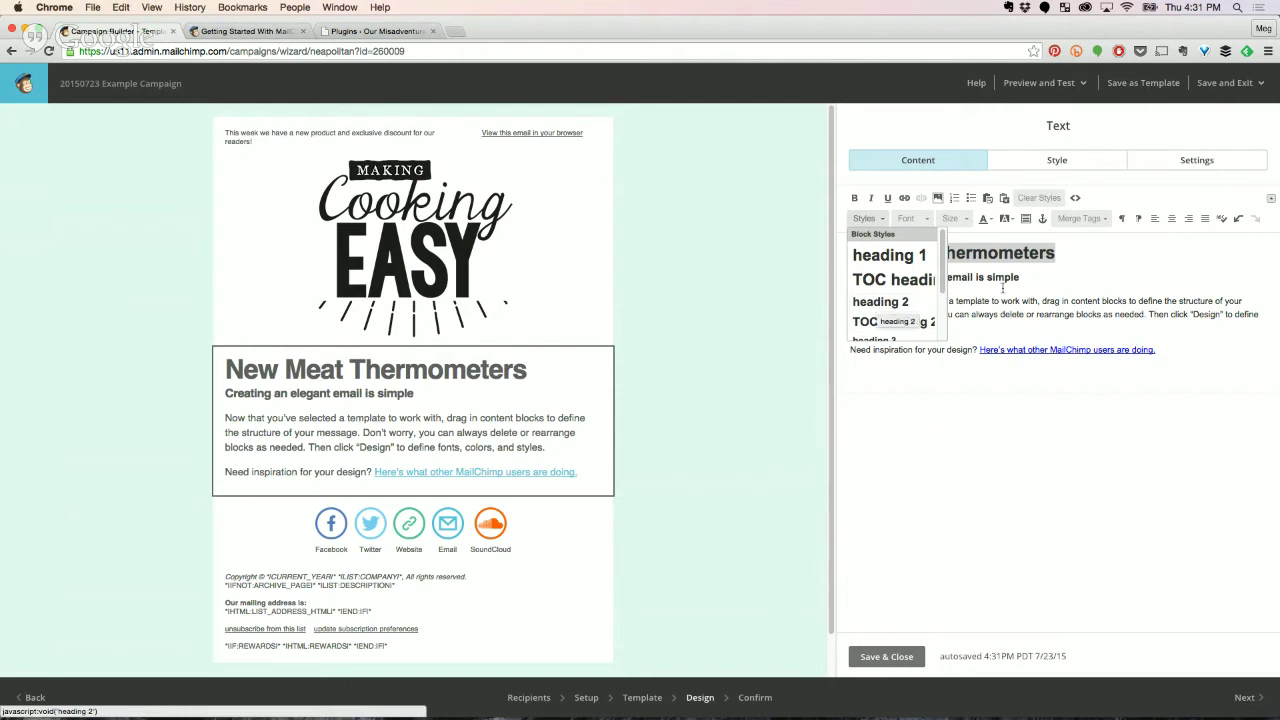
left_click(1070, 270)
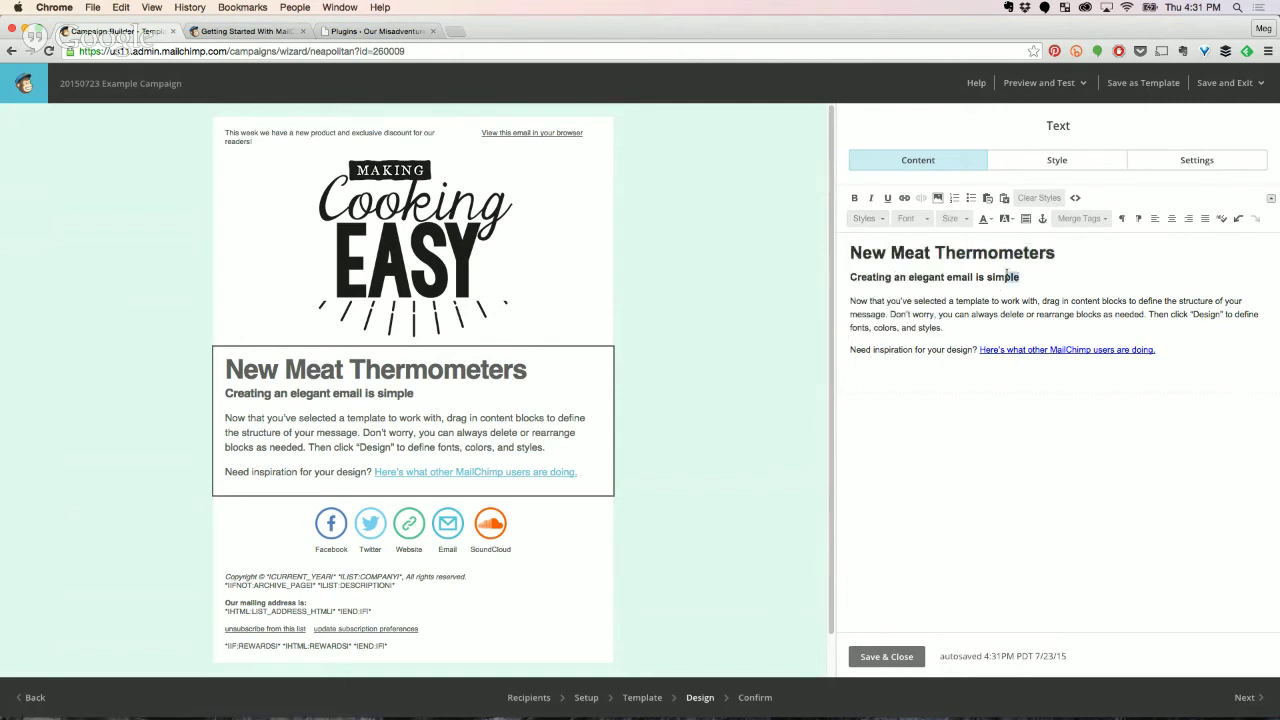
left_click_drag(1015, 277, 837, 272)
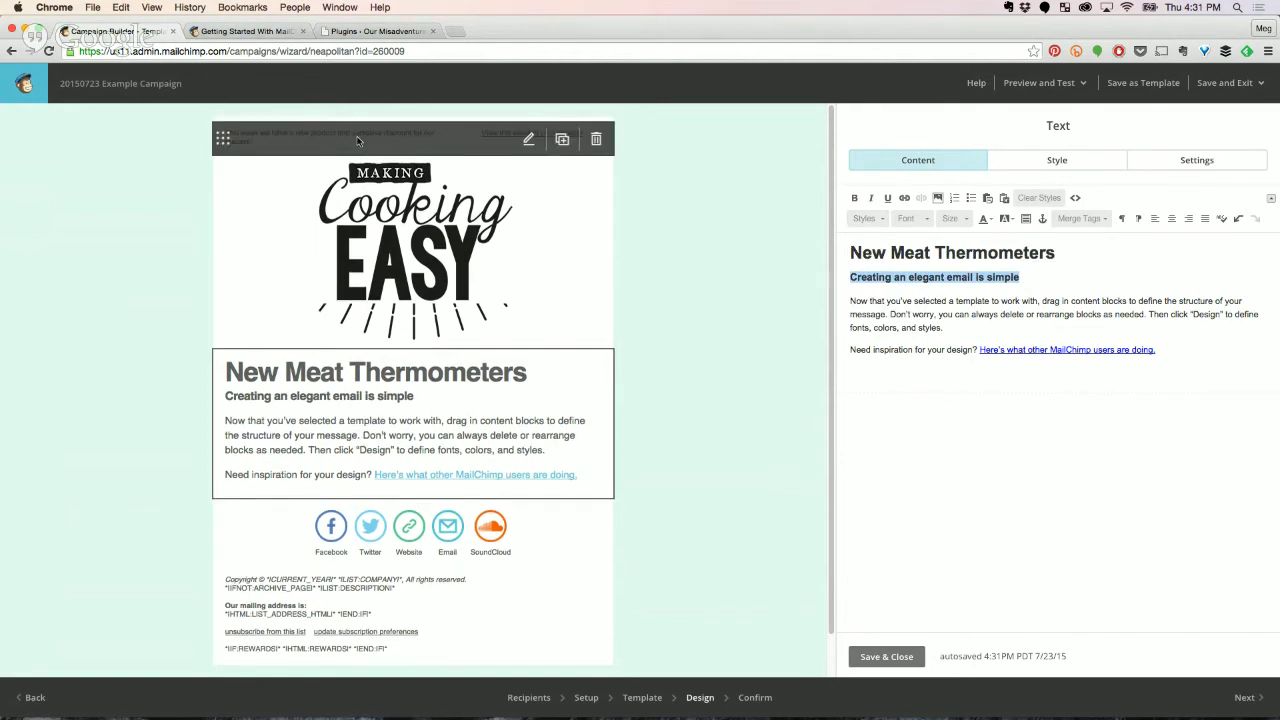
left_click_drag(1158, 350, 839, 300)
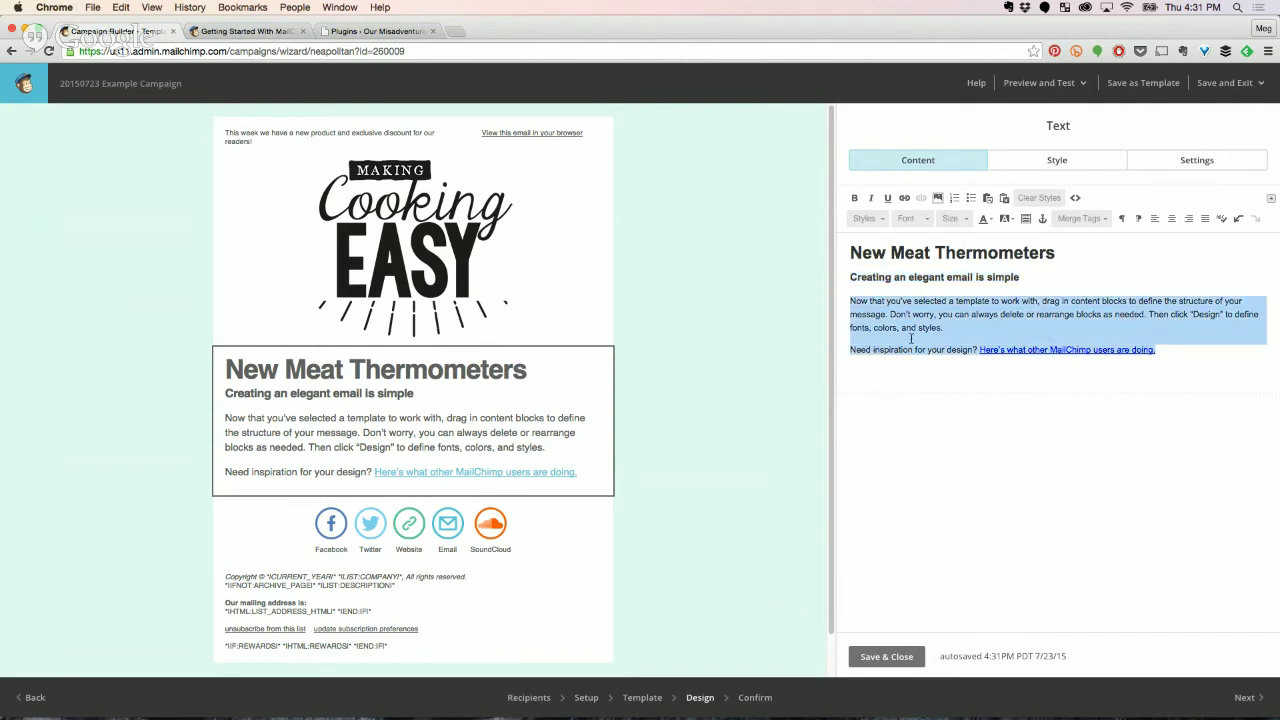
left_click(848, 300)
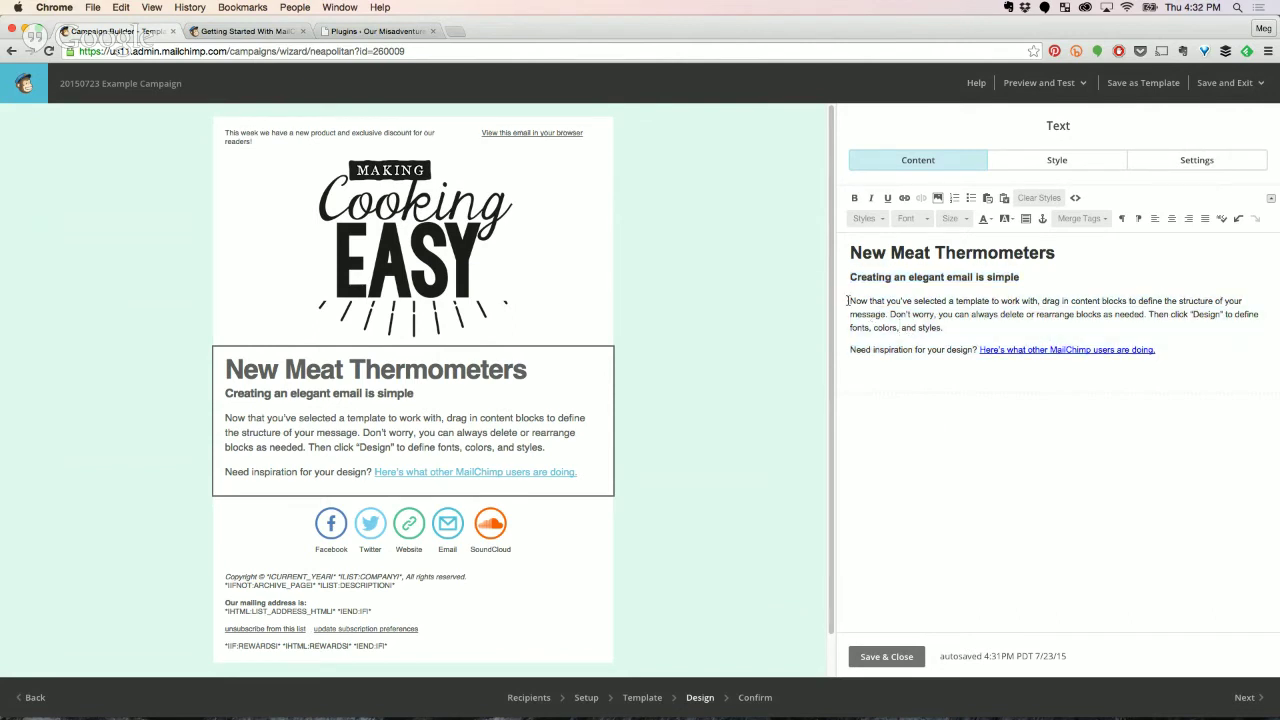
Upload 'Logo Mock copy 300.png' into the file manager and choose it for insertion.
left_click(938, 199)
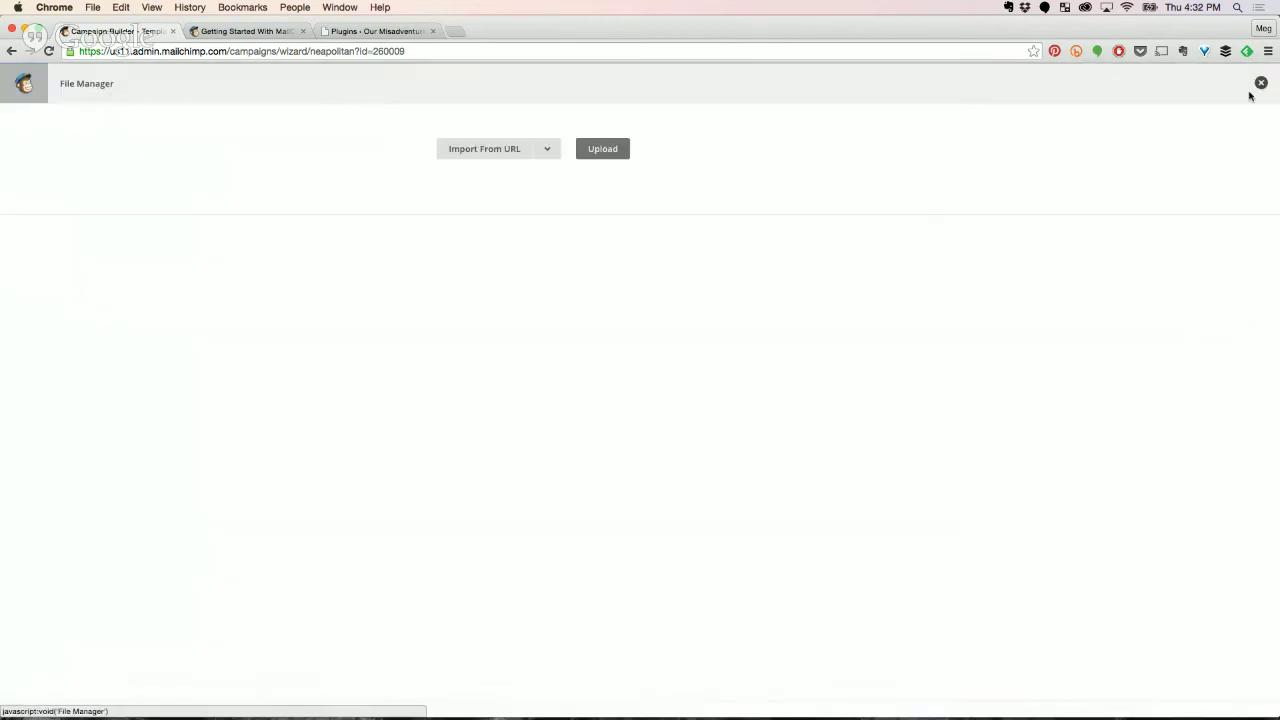
left_click(1261, 83)
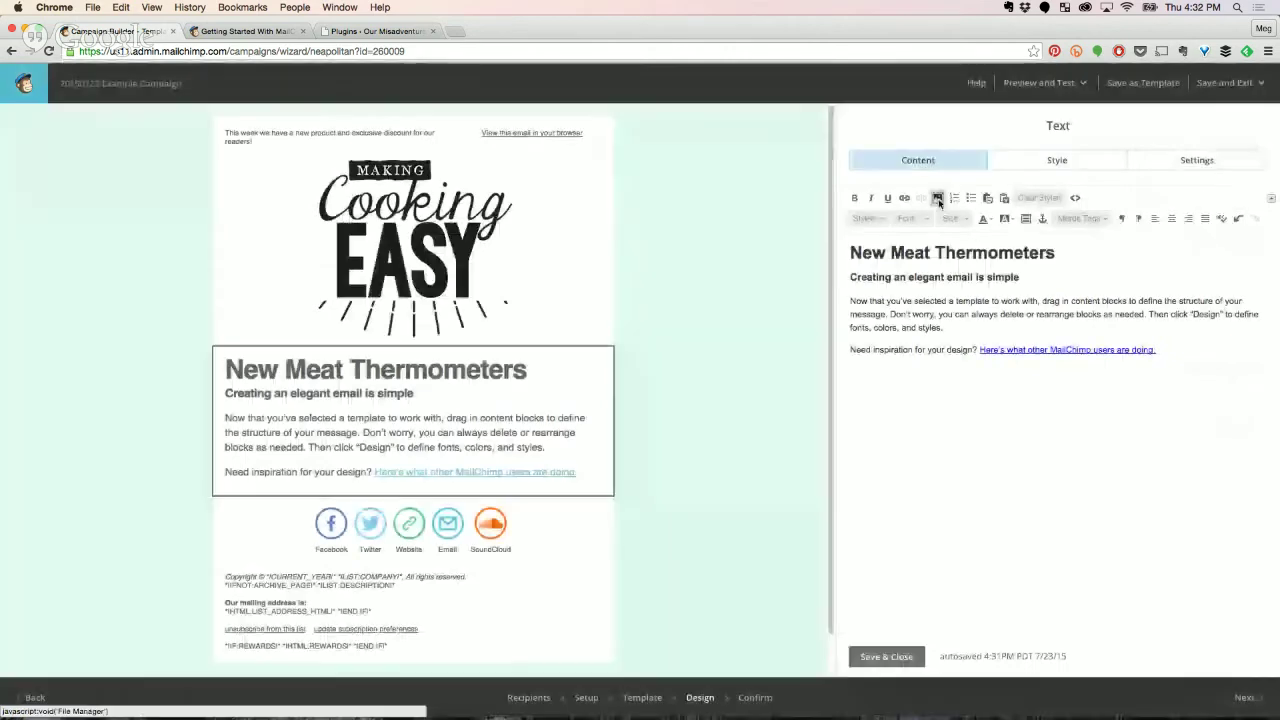
left_click(938, 199)
mouse_move(1057, 710)
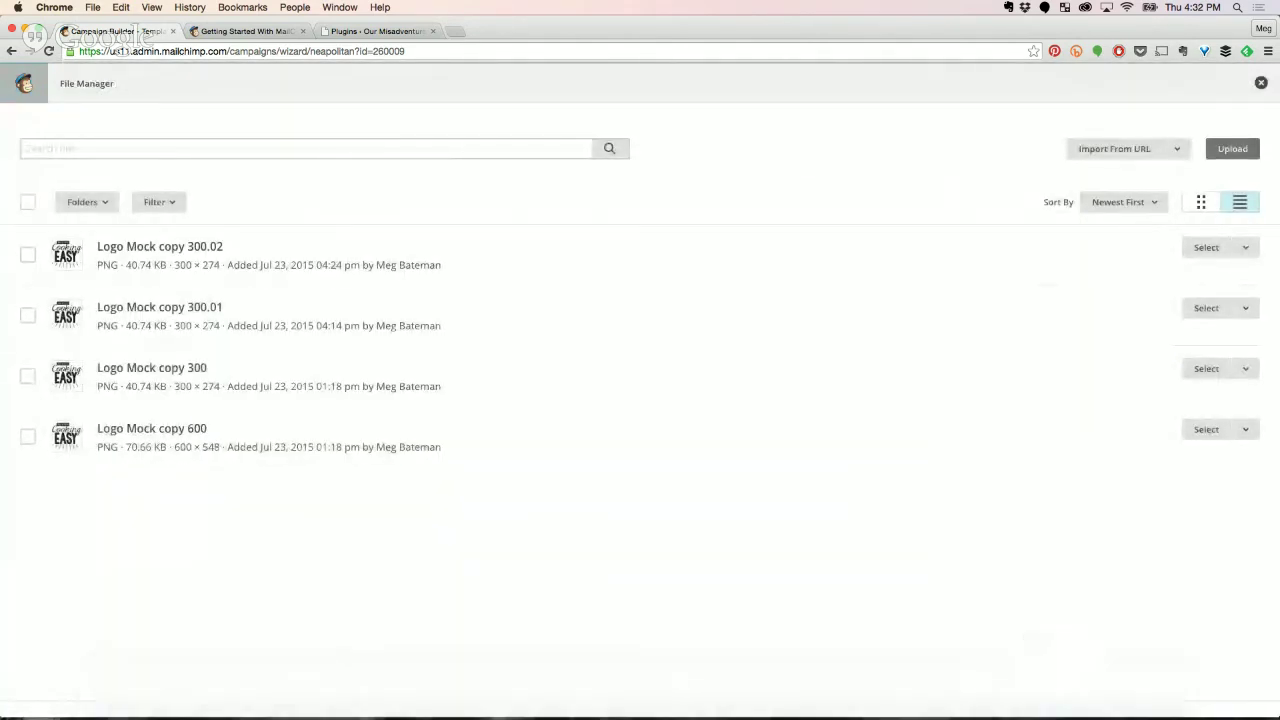
key("super+Tab")
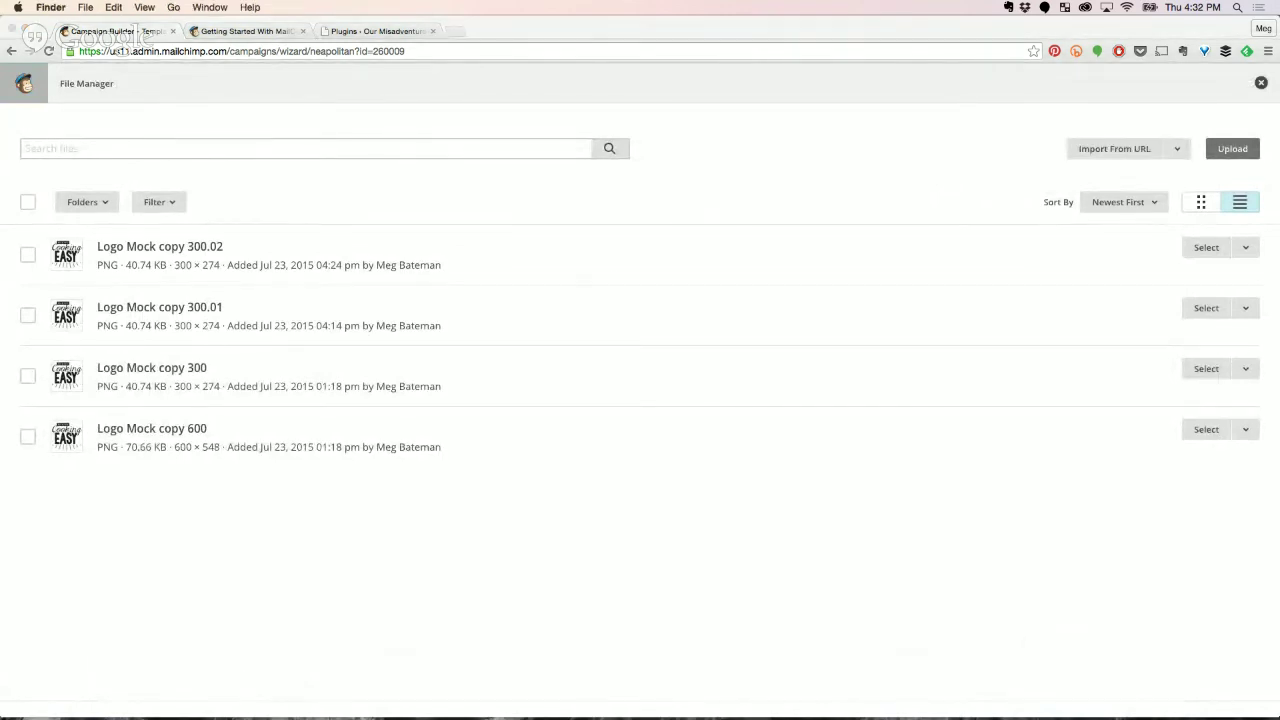
left_click_drag(1057, 710, 632, 306)
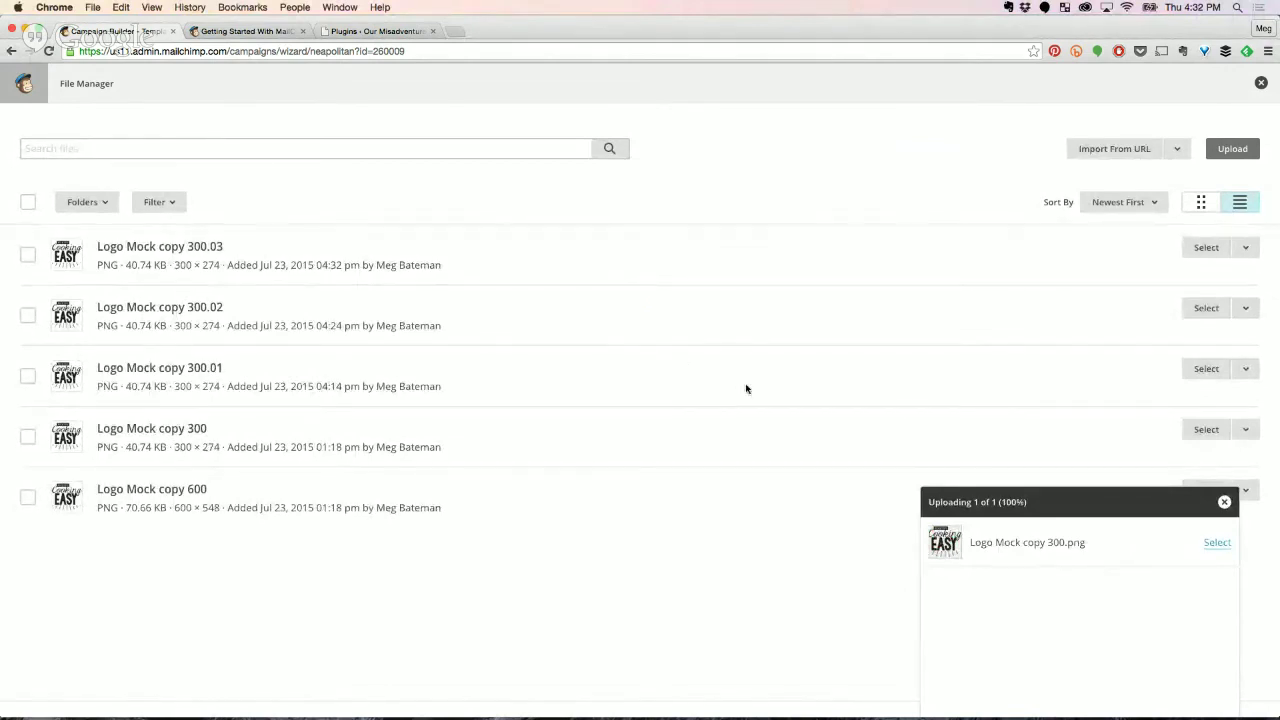
left_click(1216, 545)
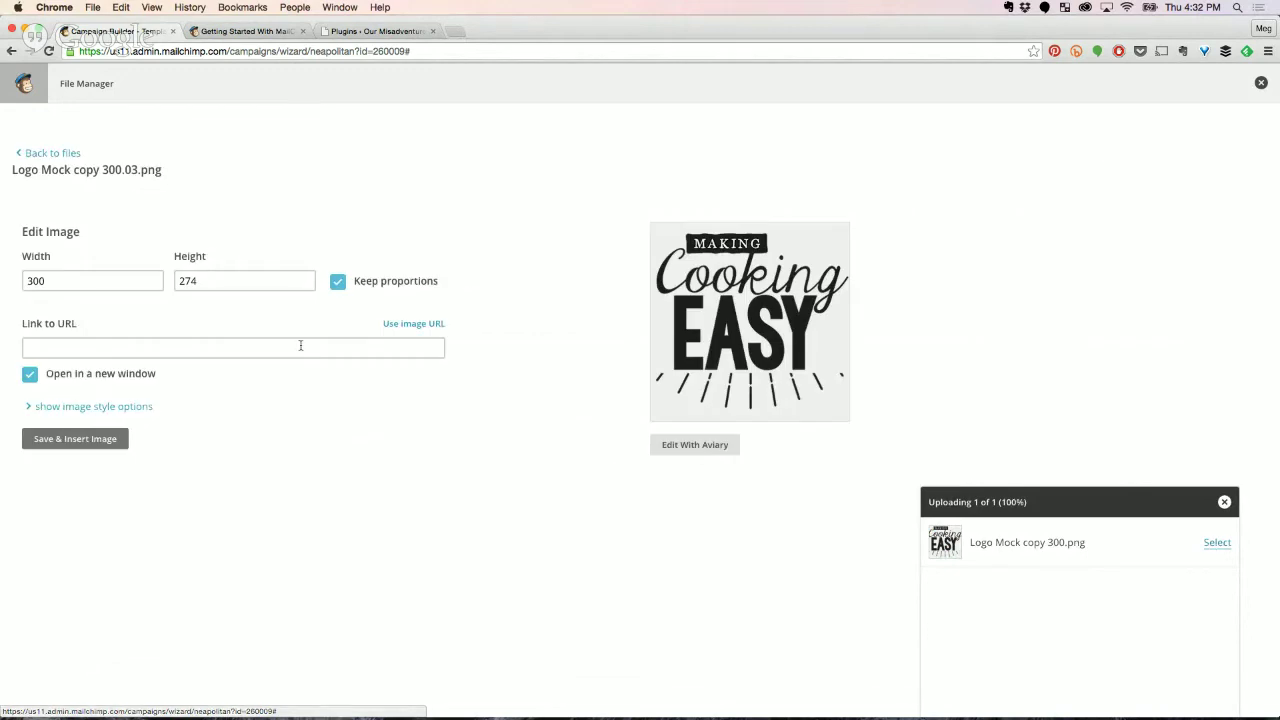
Align the logo right with a 10 px left margin and insert it into the text.
left_click(162, 348)
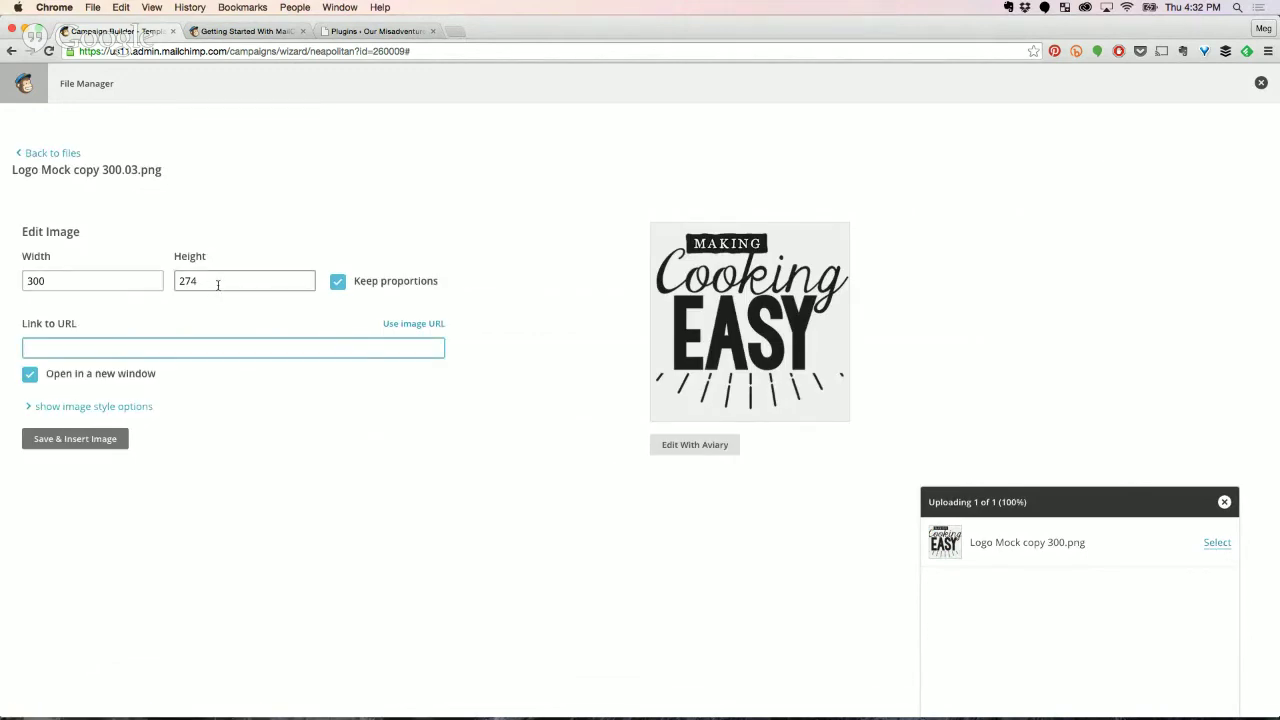
left_click_drag(219, 285, 173, 281)
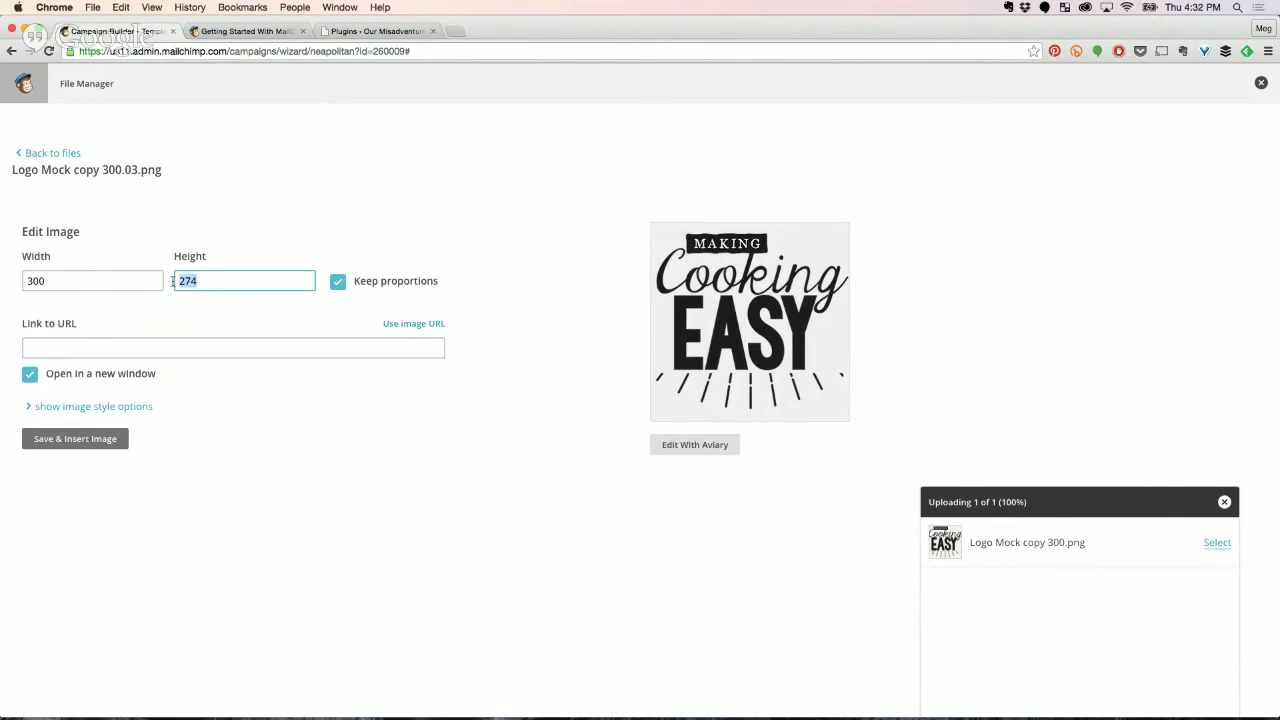
left_click(65, 410)
scroll(251, 428, "down", 1)
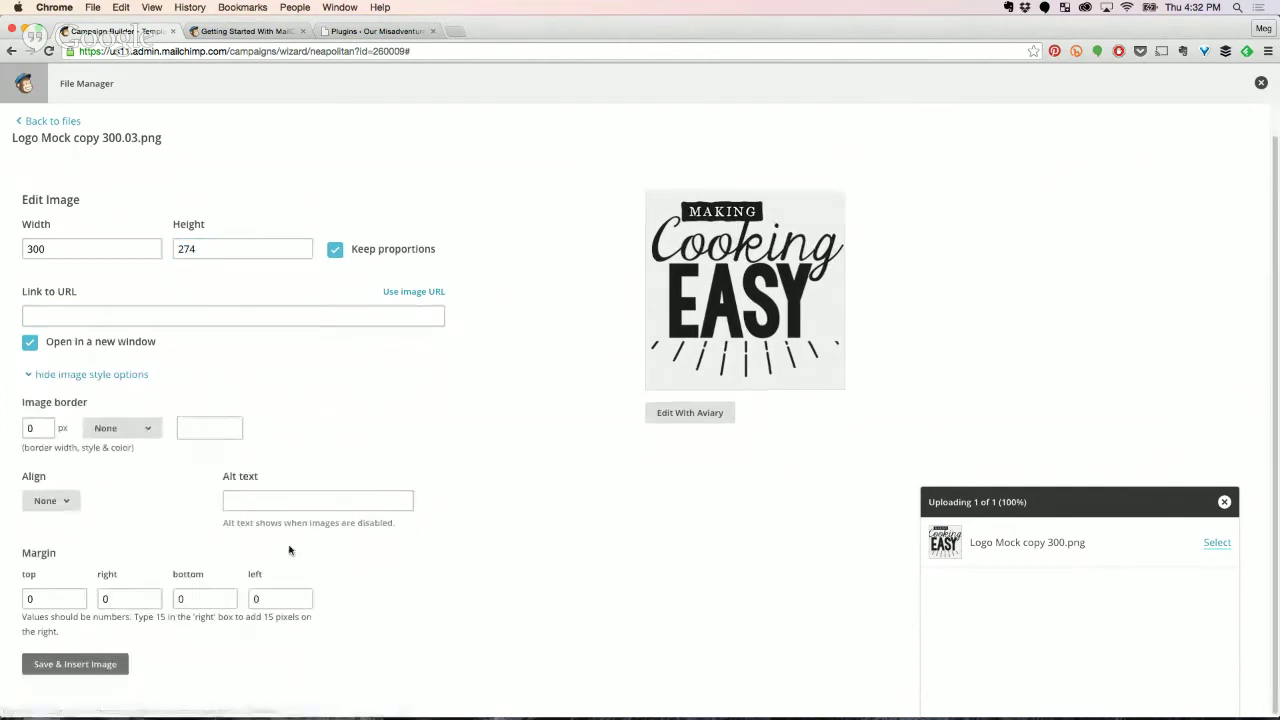
left_click(47, 502)
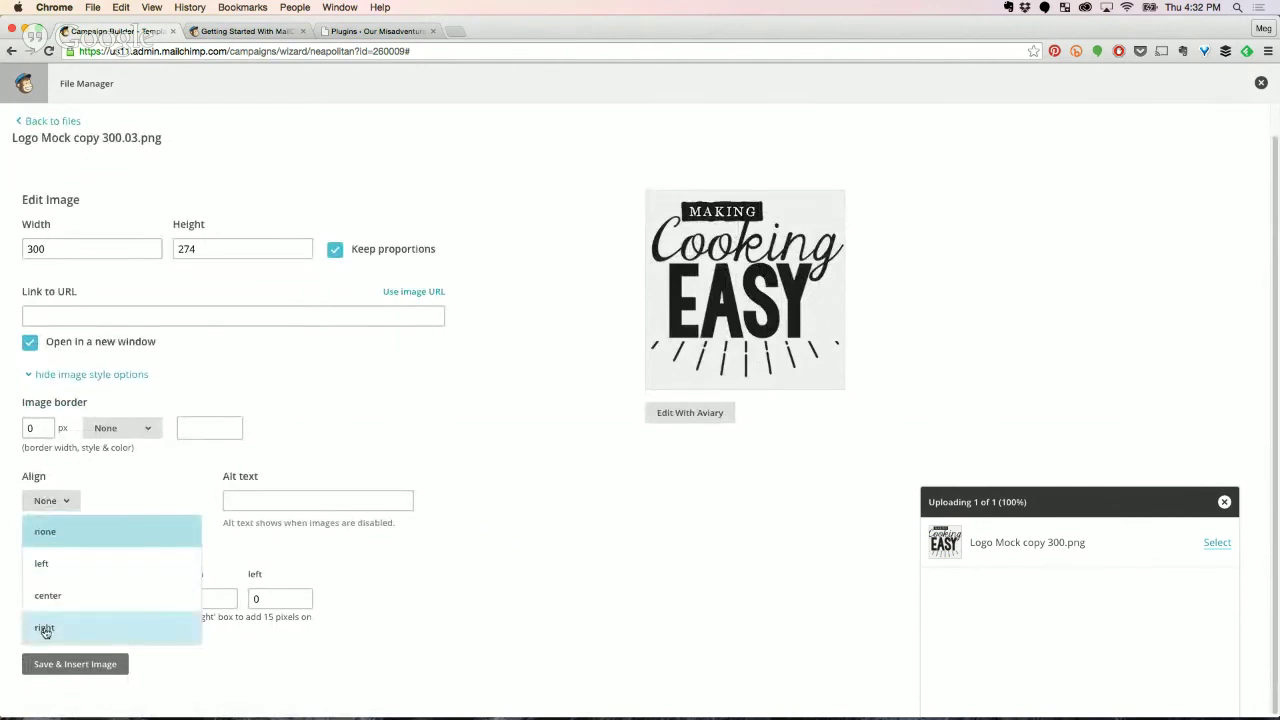
left_click(44, 629)
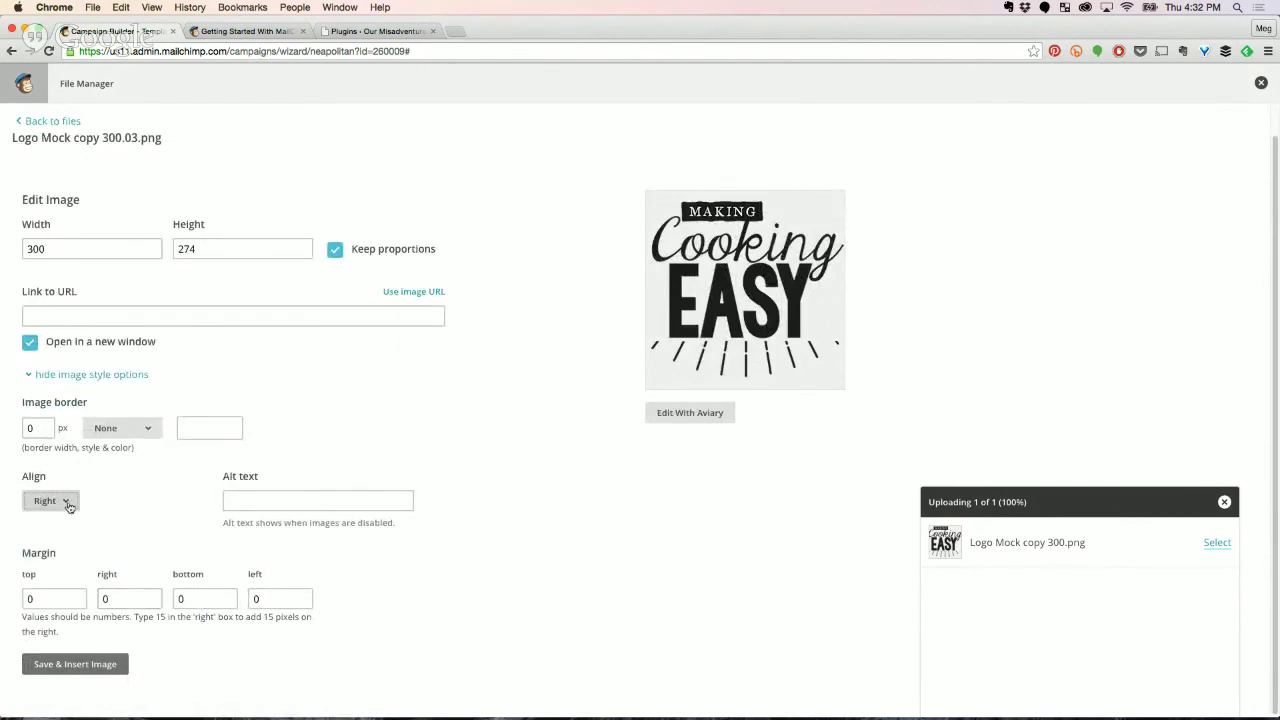
left_click(252, 597)
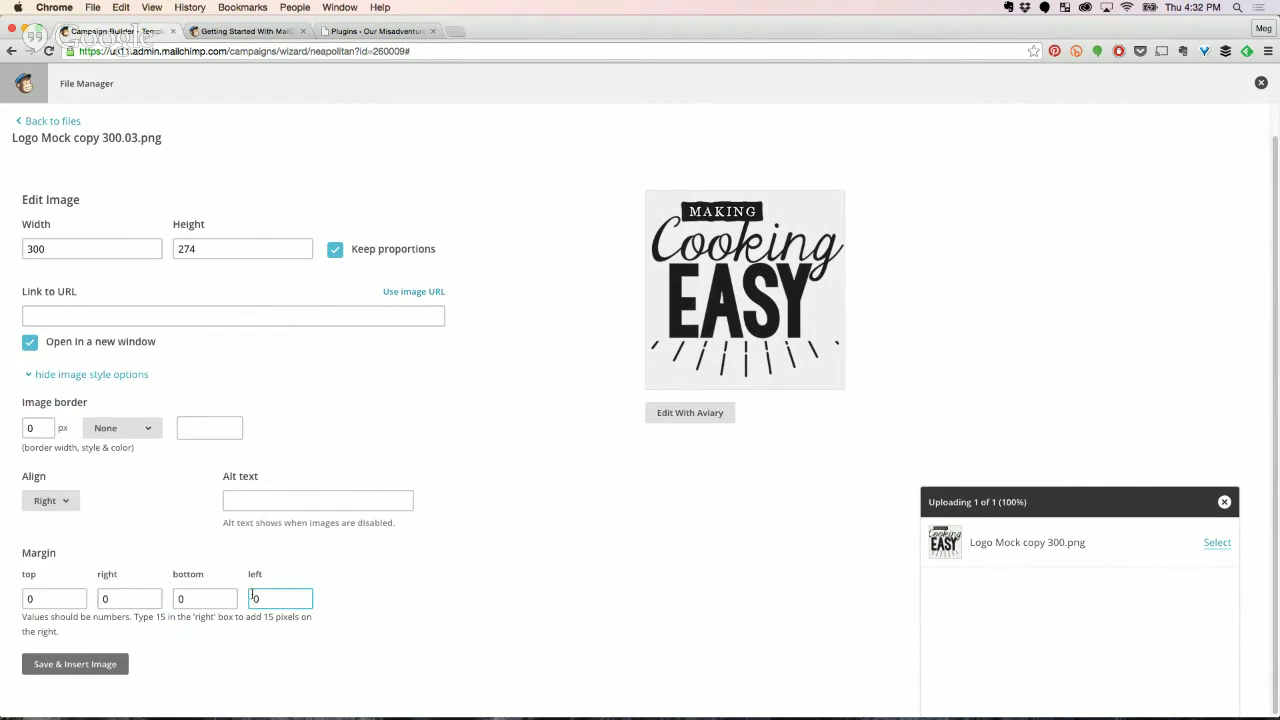
type("1")
double_click(257, 598)
left_click(257, 598)
left_click(87, 667)
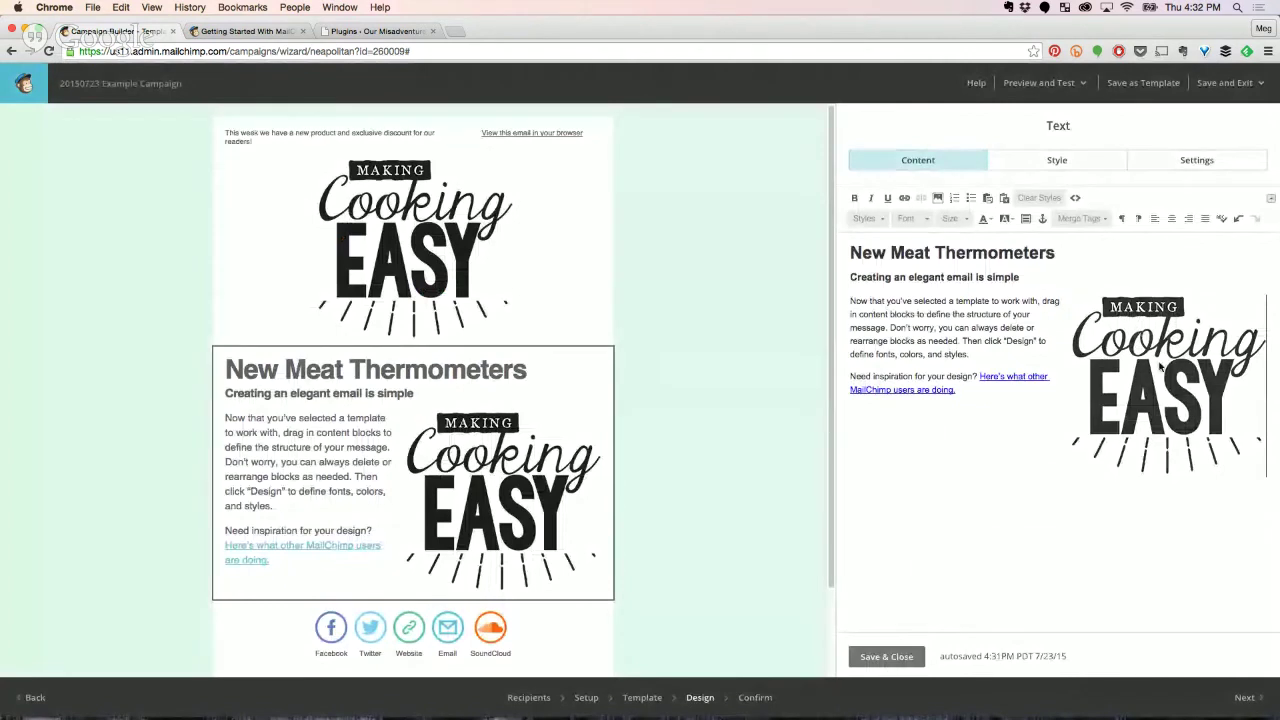
Delete the Making Cooking Easy logo from the text block and close its editor.
left_click_drag(1138, 335, 852, 250)
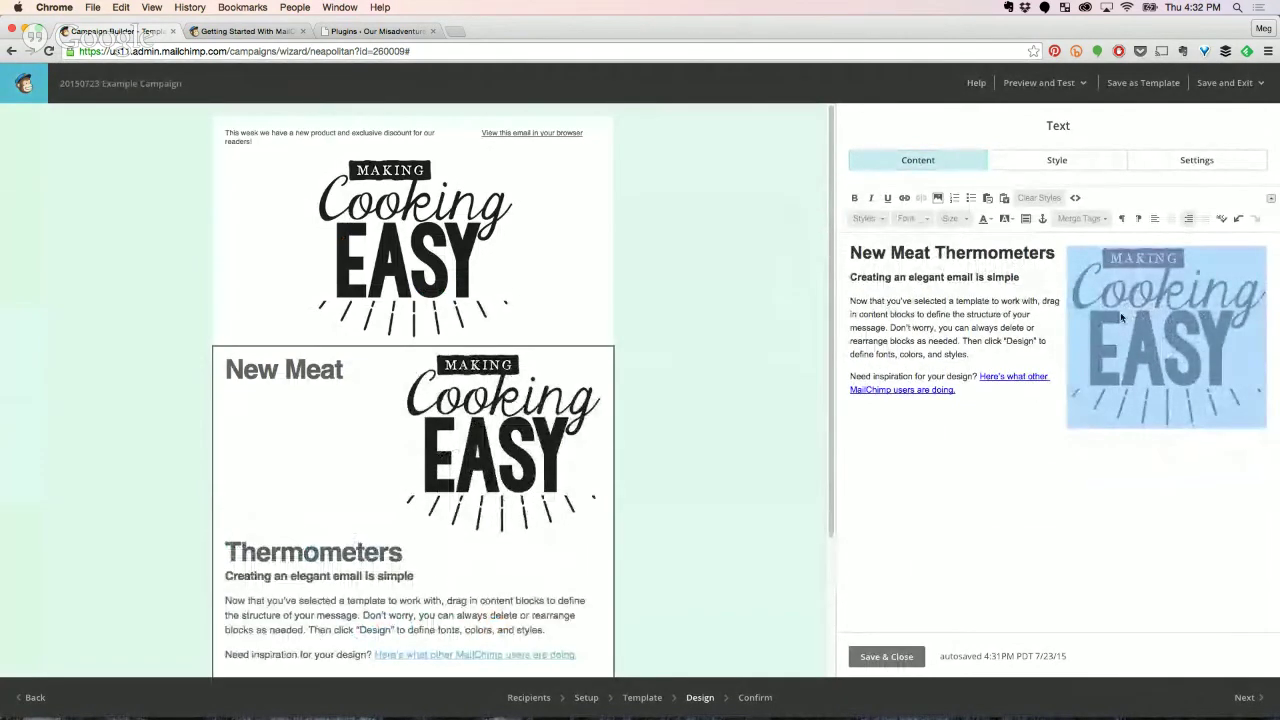
left_click_drag(1117, 316, 848, 302)
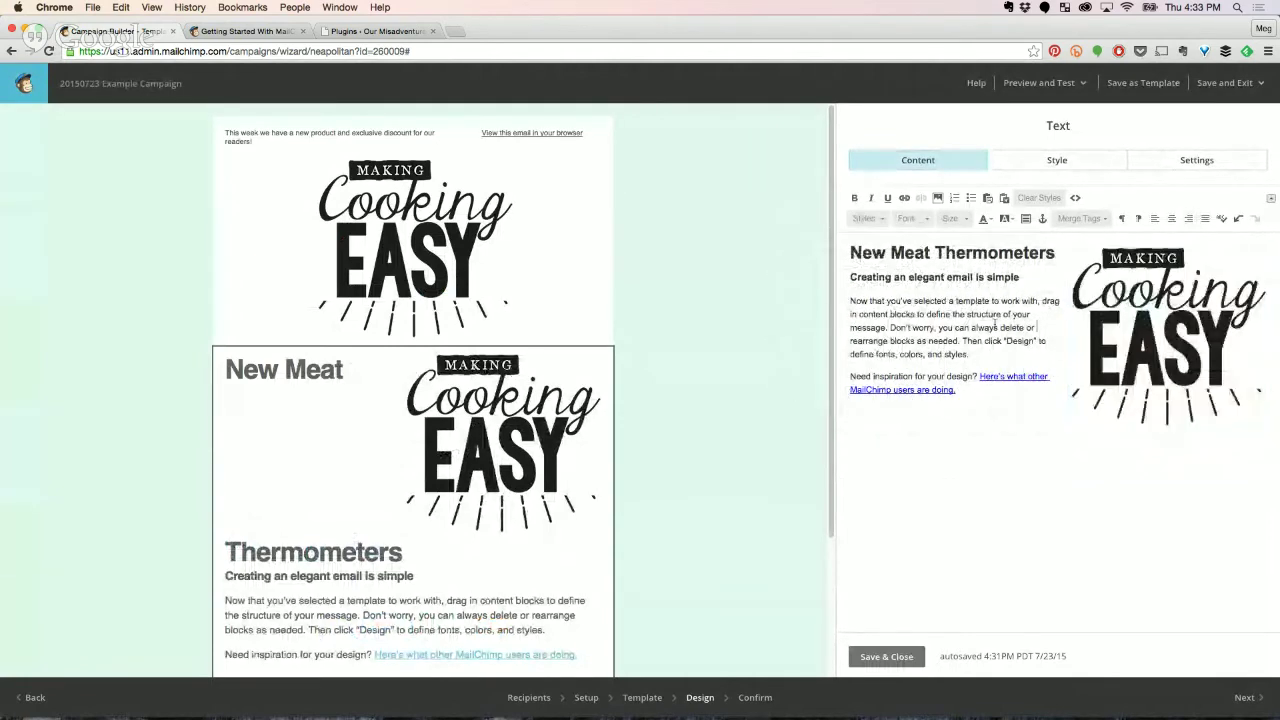
left_click(1143, 316)
key("BackSpace")
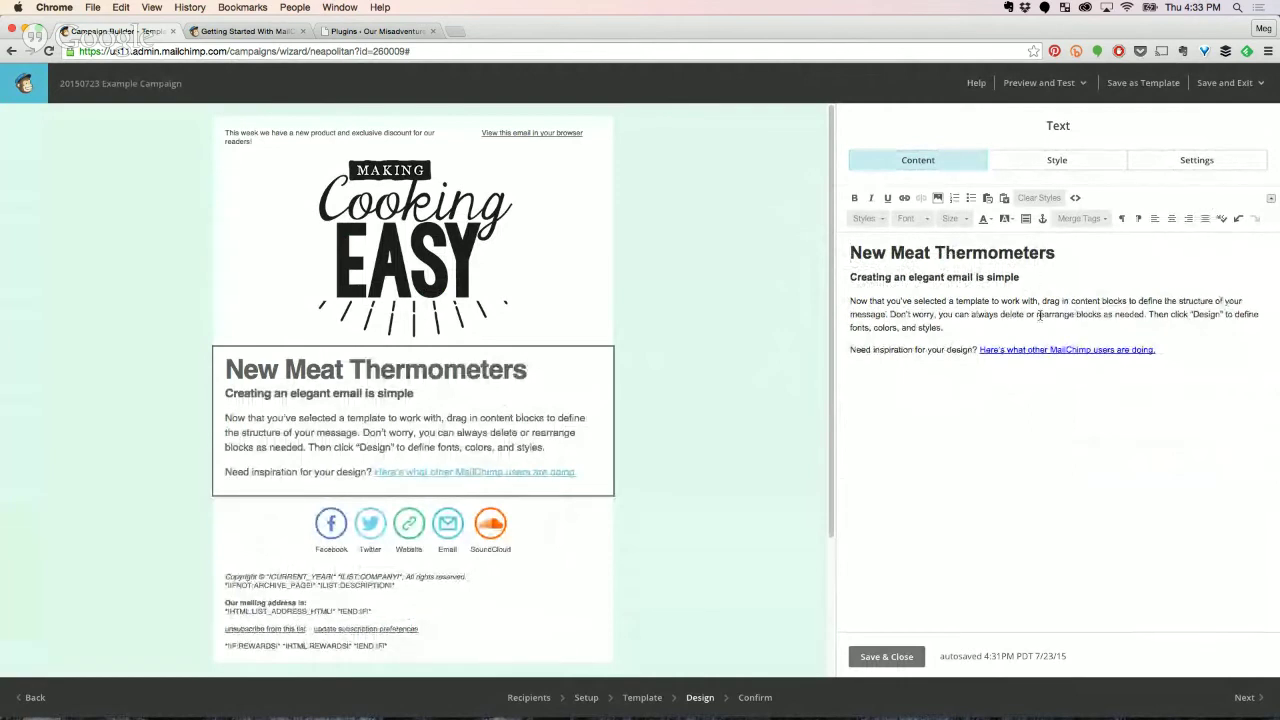
left_click(874, 658)
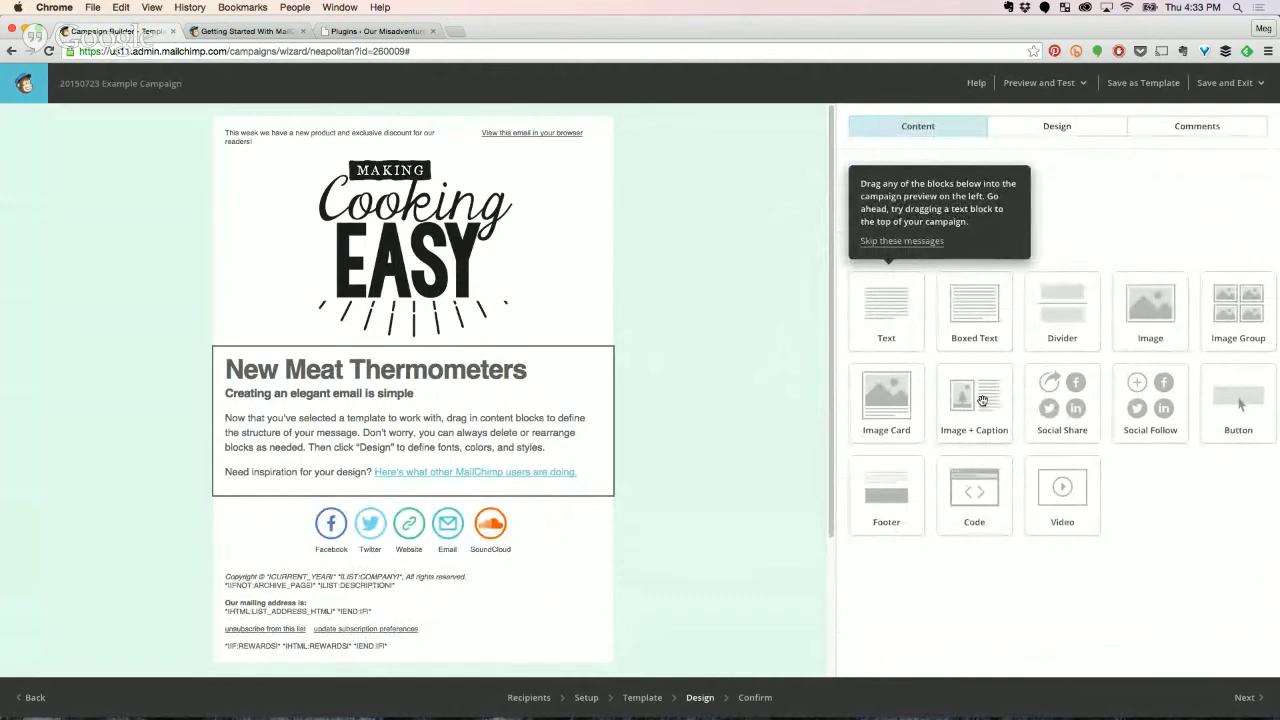
Add an Image + Caption block below the text and upload the logo file into it.
left_click_drag(983, 398, 414, 507)
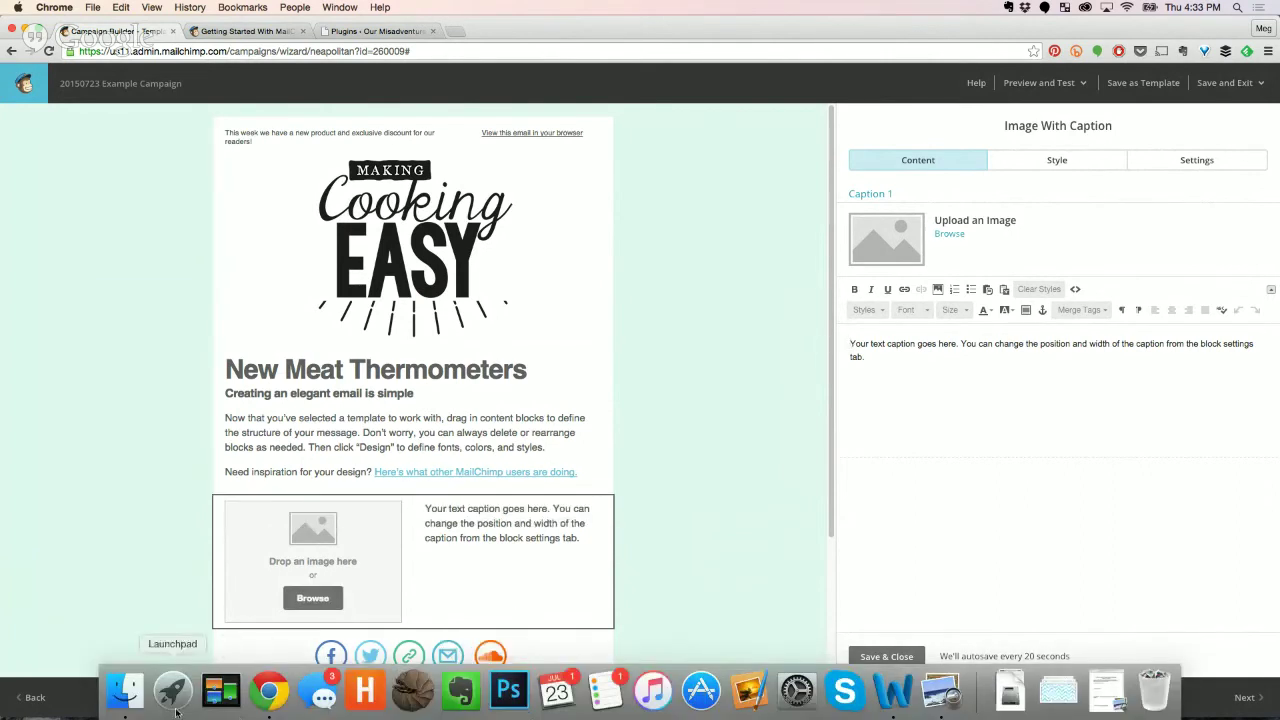
left_click(213, 693)
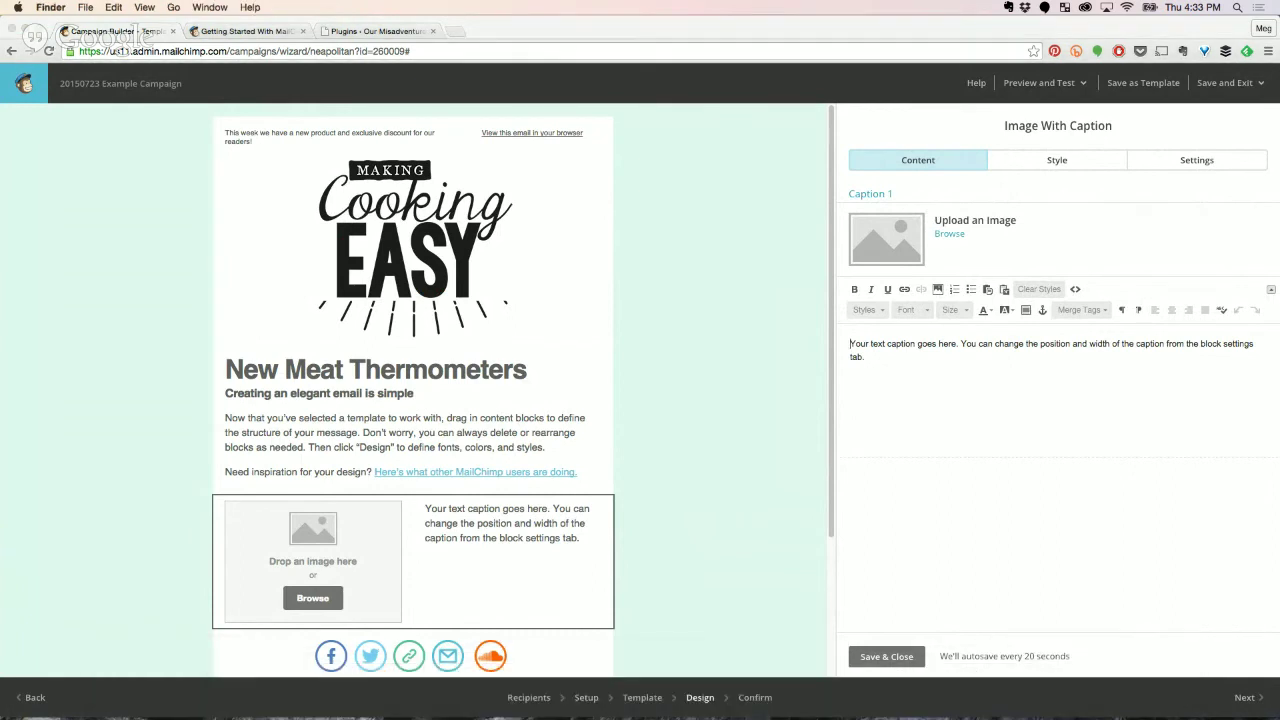
left_click_drag(560, 545, 183, 575)
left_click_drag(295, 557, 297, 558)
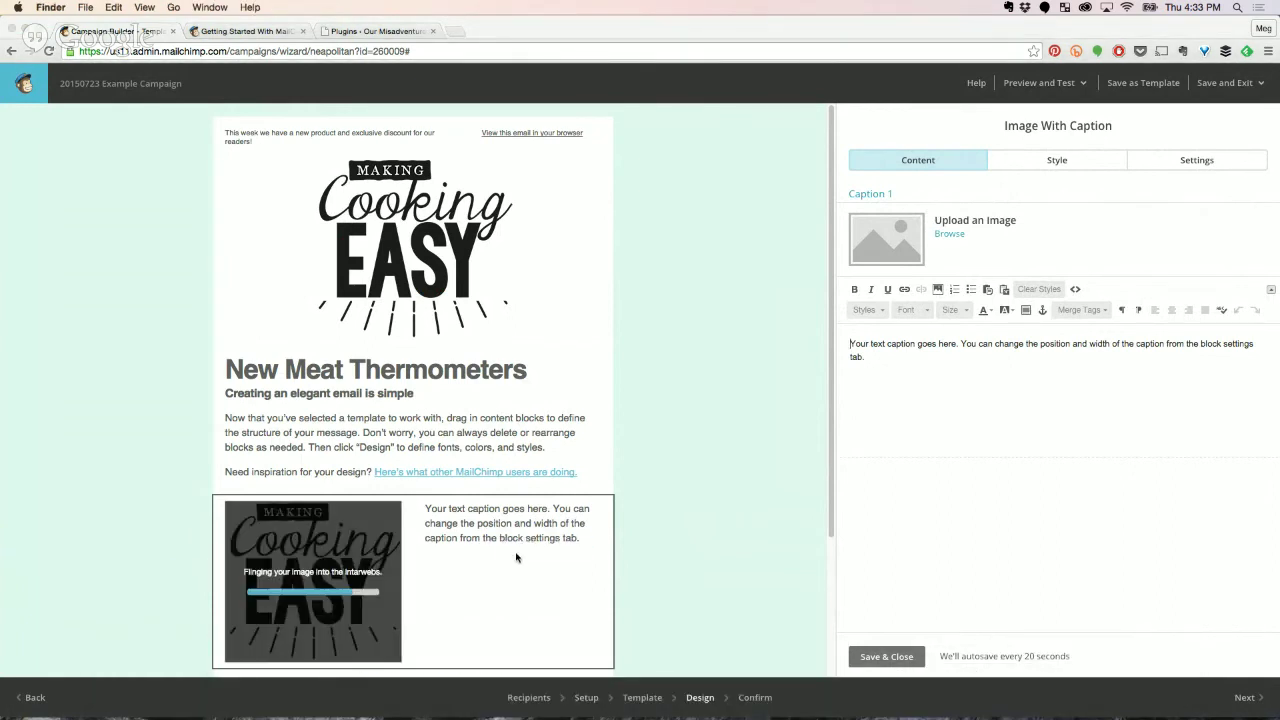
left_click(1037, 401)
triple_click(920, 378)
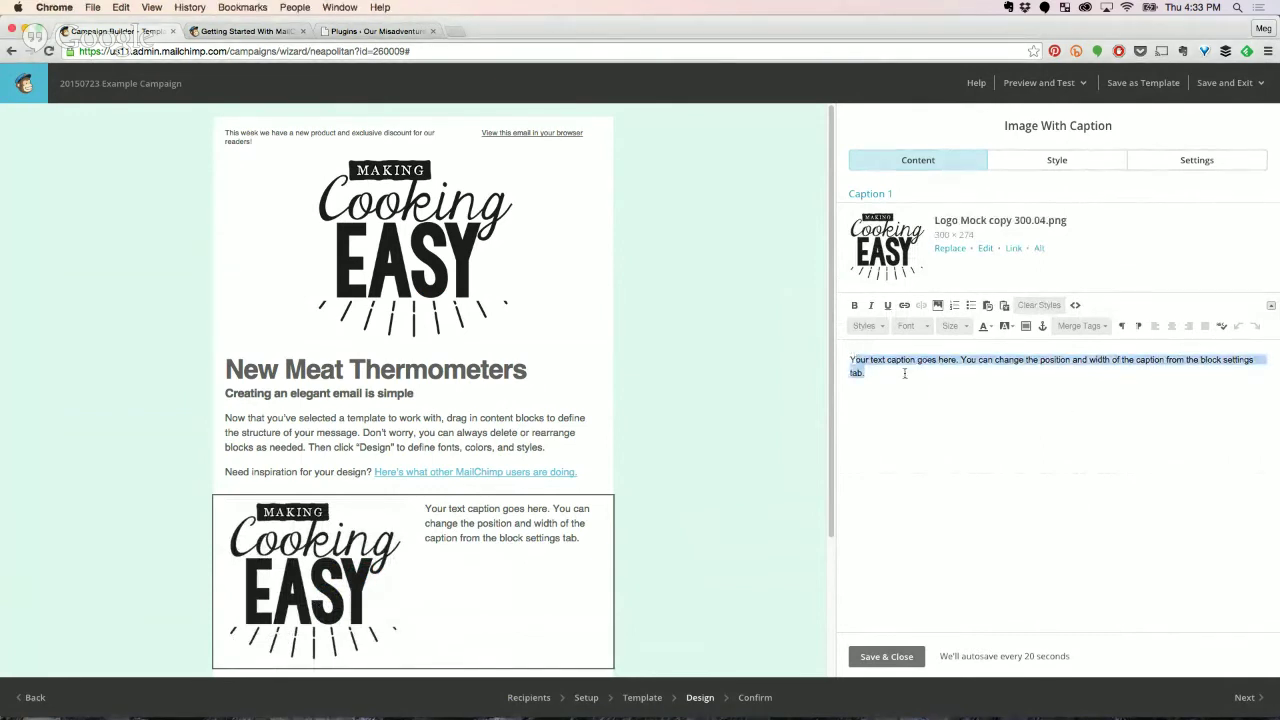
triple_click(854, 357)
left_click(700, 407)
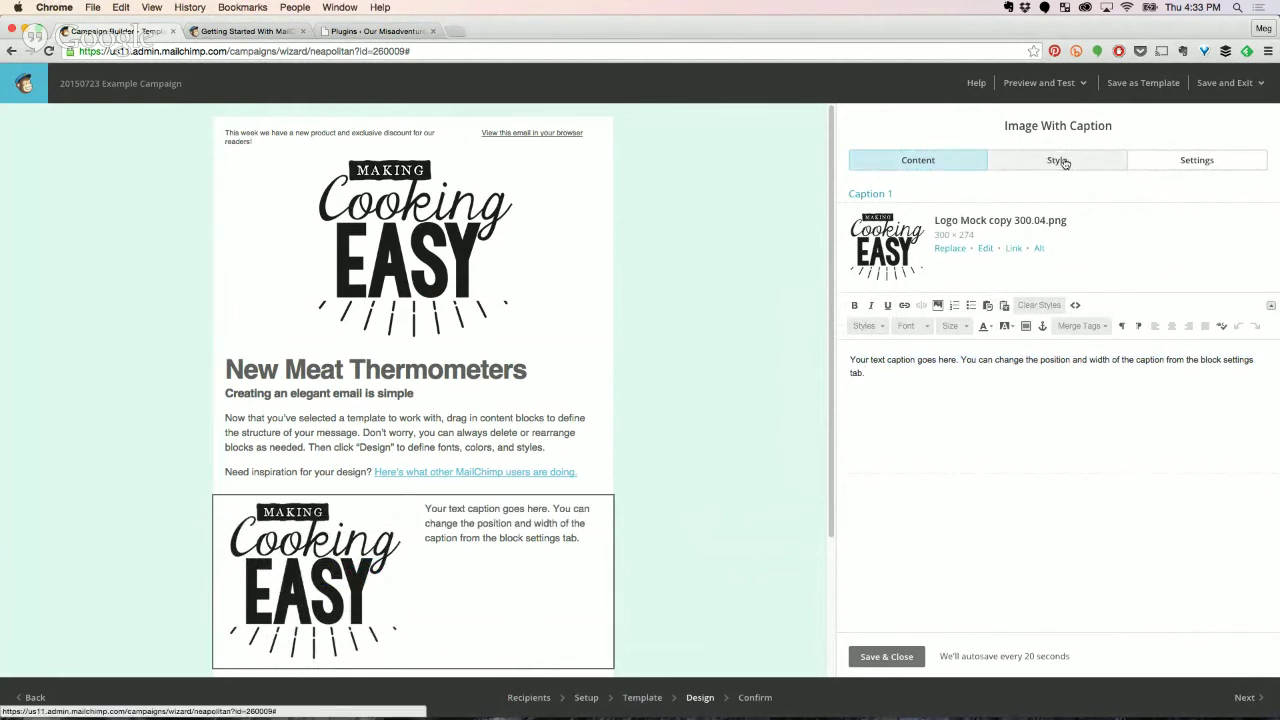
Try caption position and width settings, ending with a One-Third caption width.
left_click(1064, 163)
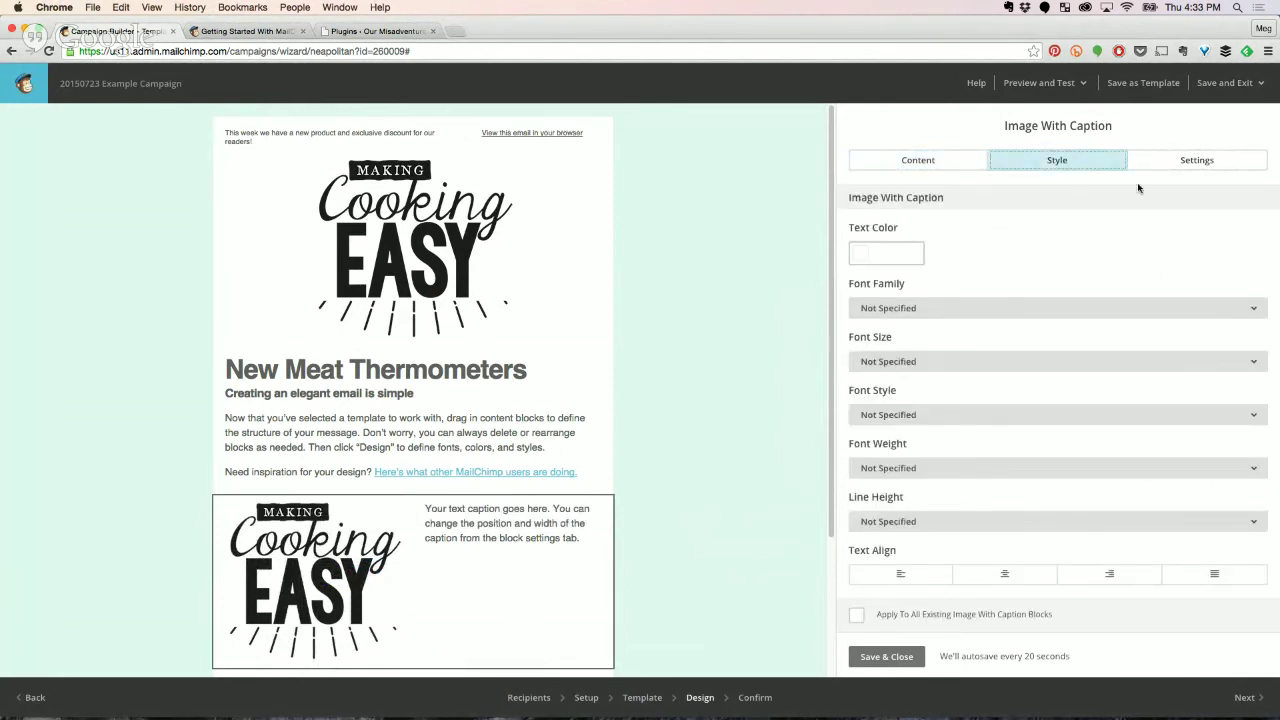
left_click(1174, 161)
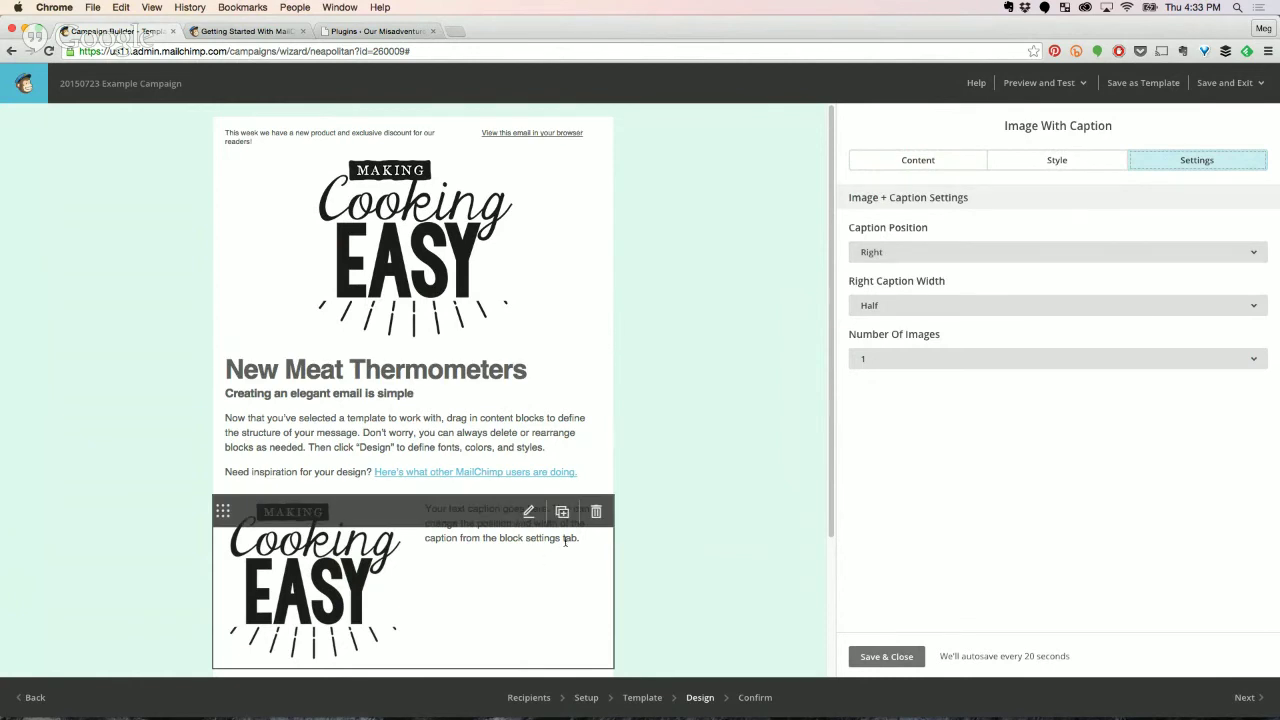
left_click(926, 250)
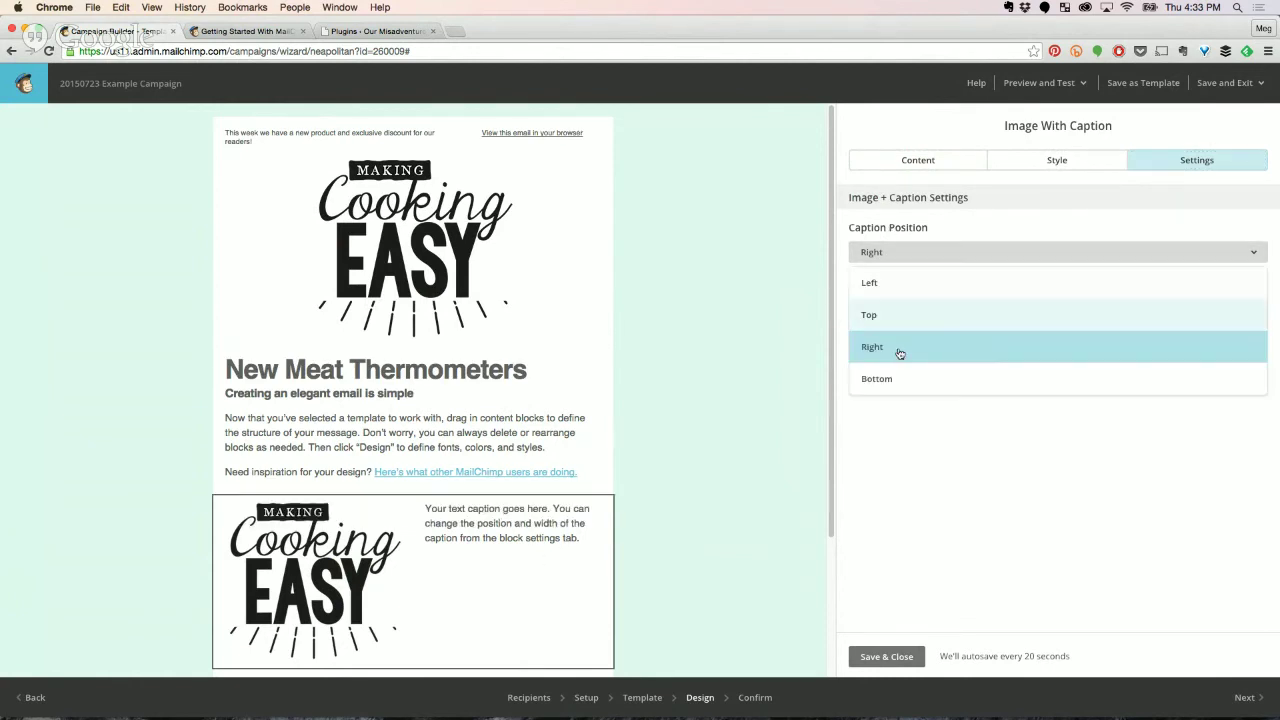
left_click(877, 379)
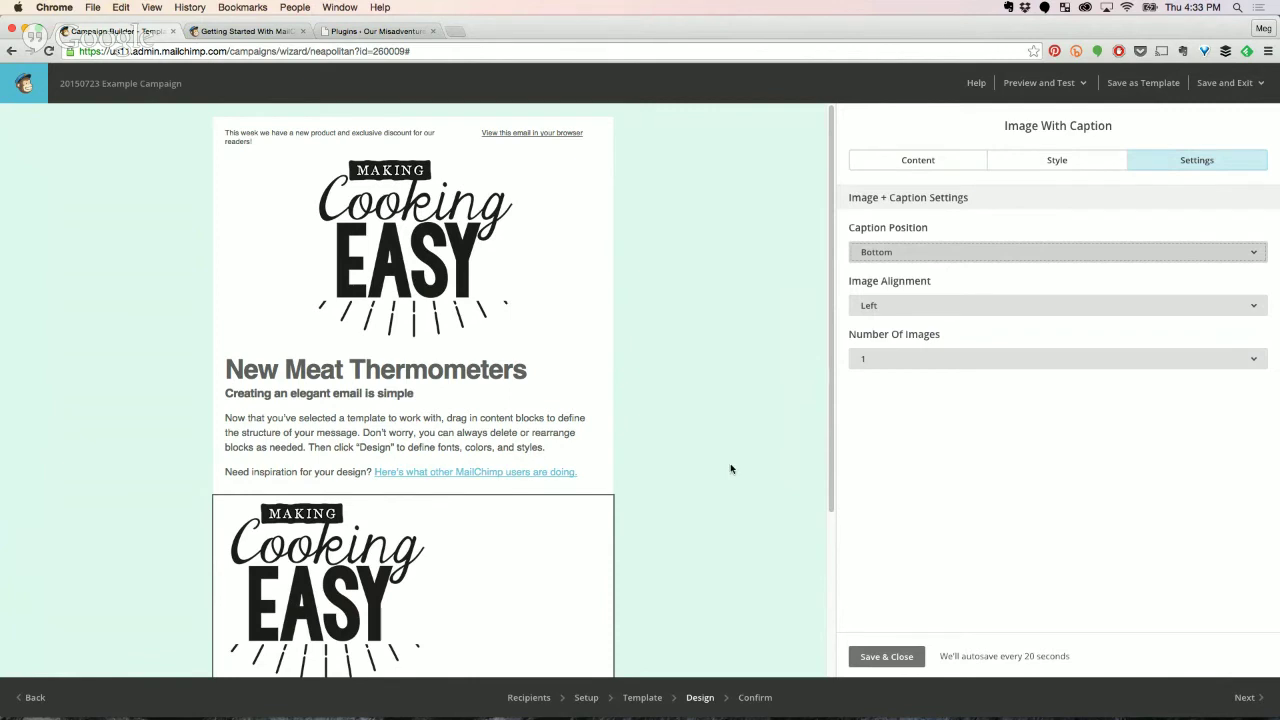
scroll(729, 466, "down", 3)
left_click(892, 251)
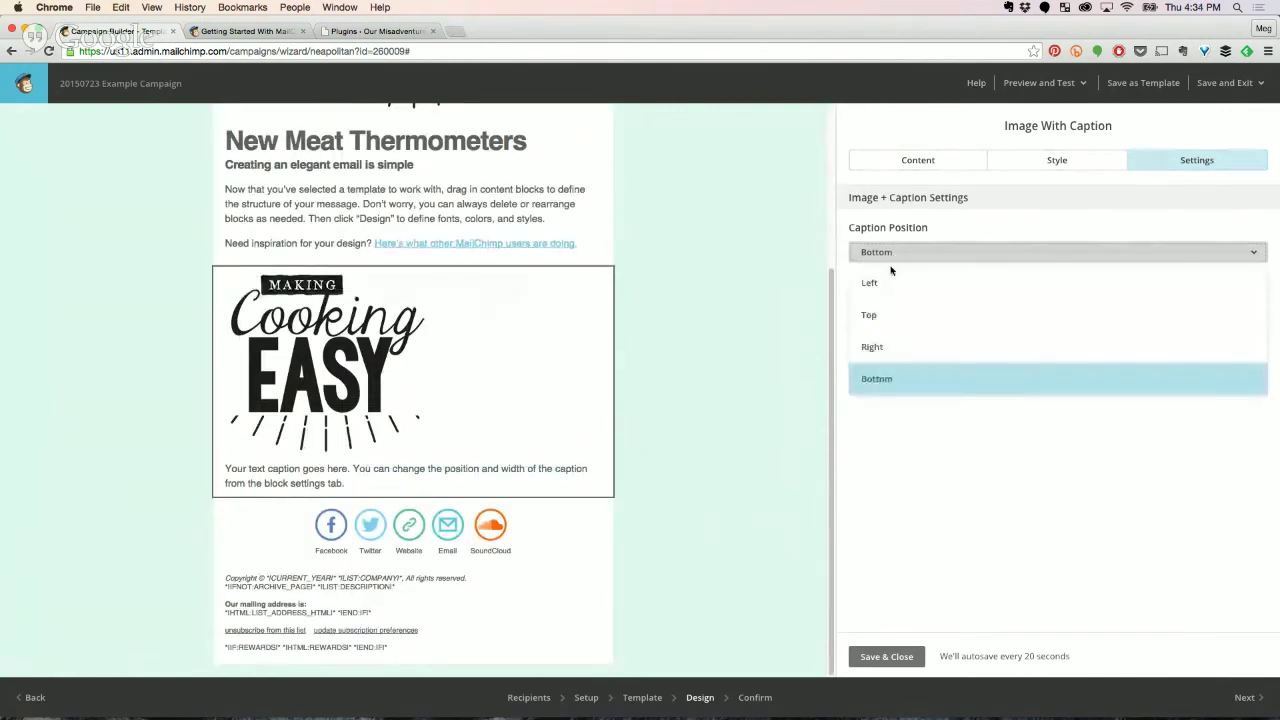
left_click(886, 281)
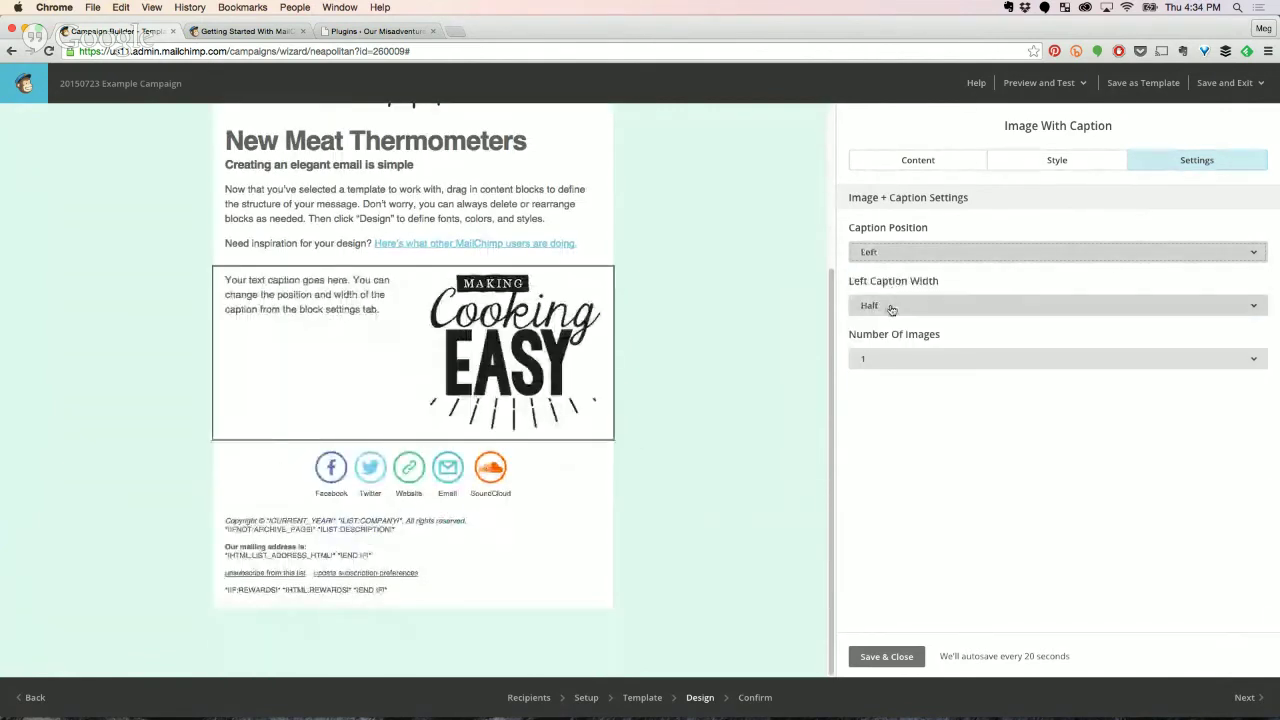
left_click(891, 306)
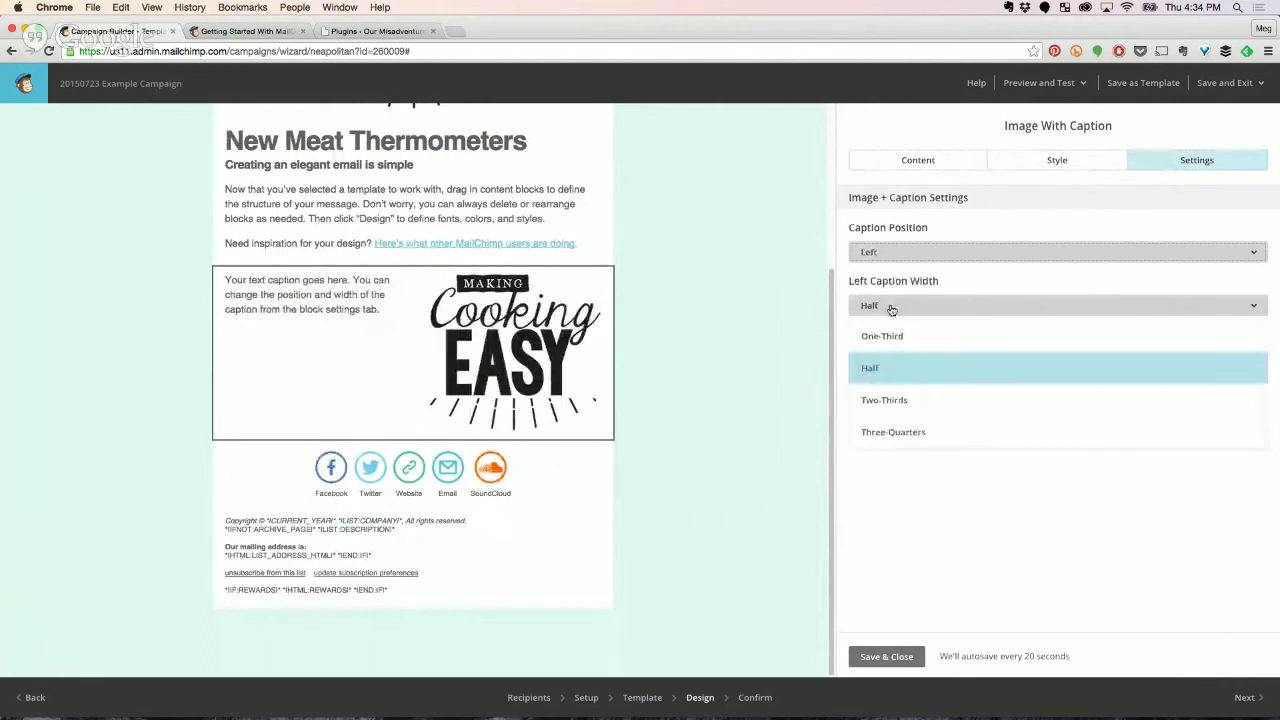
left_click(893, 432)
mouse_move(574, 335)
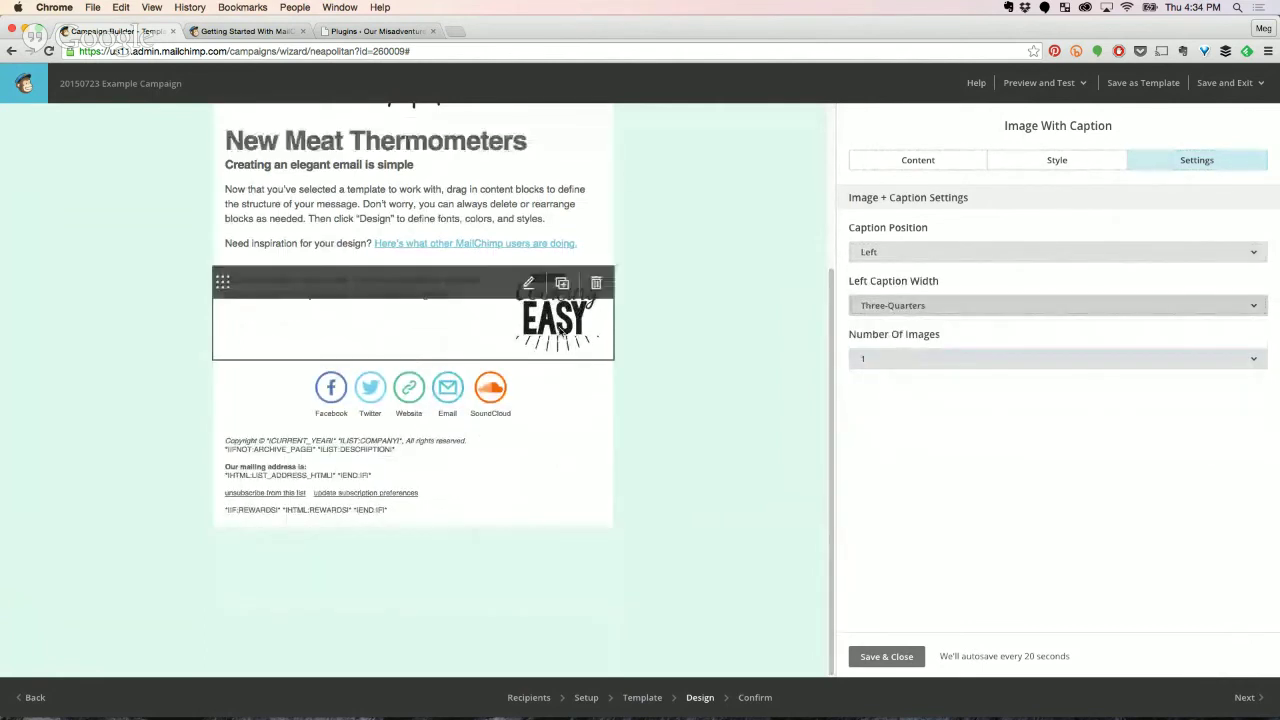
left_click(880, 306)
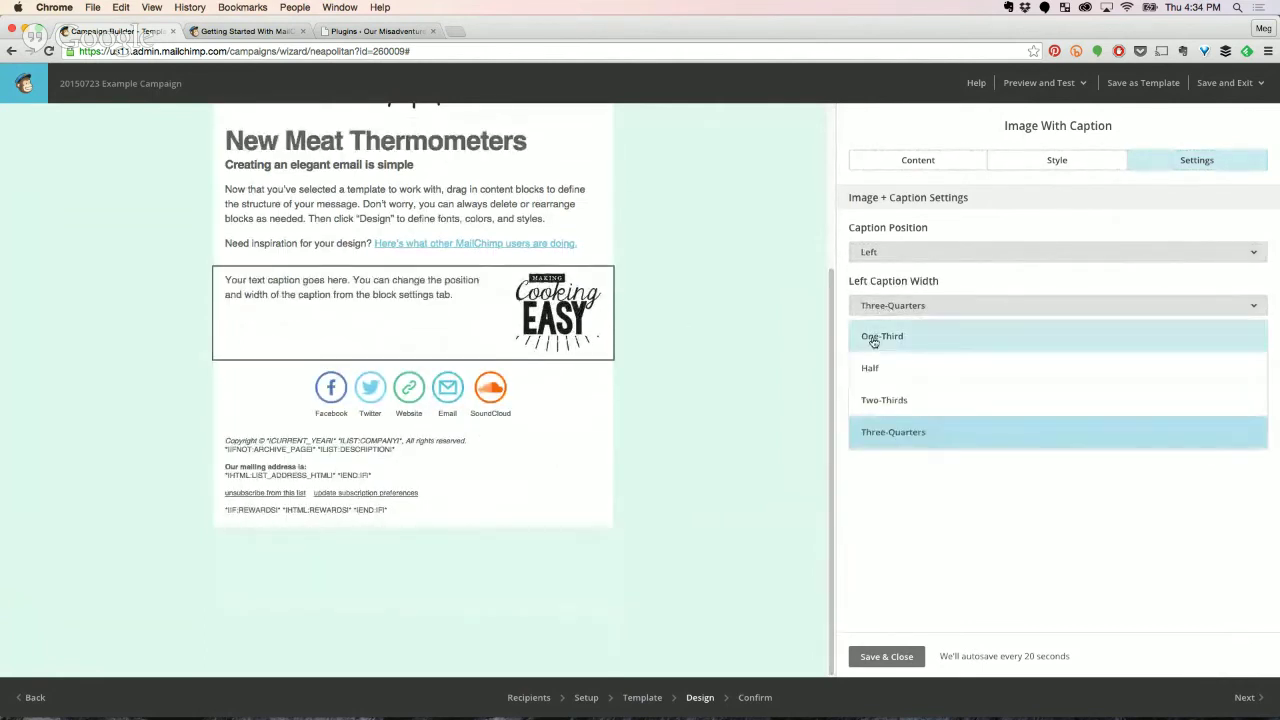
left_click(876, 336)
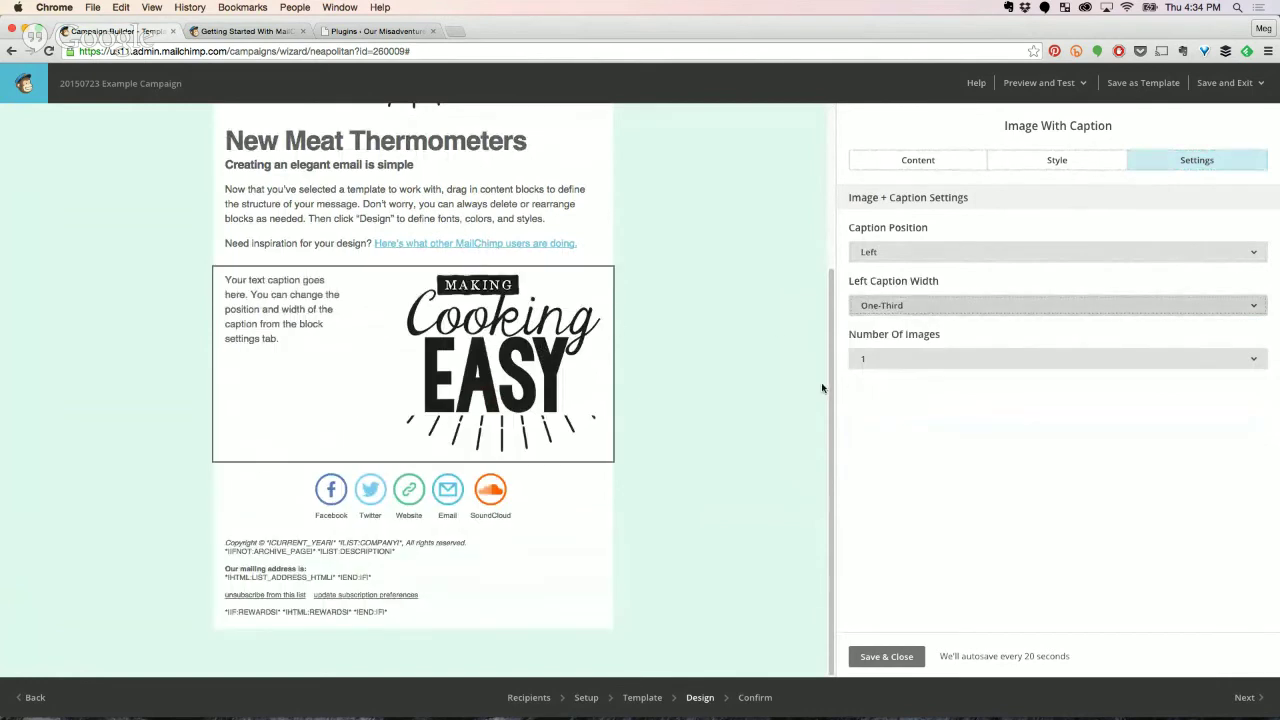
Set the block to two images with captions below, then save and close it.
left_click(929, 361)
left_click(900, 430)
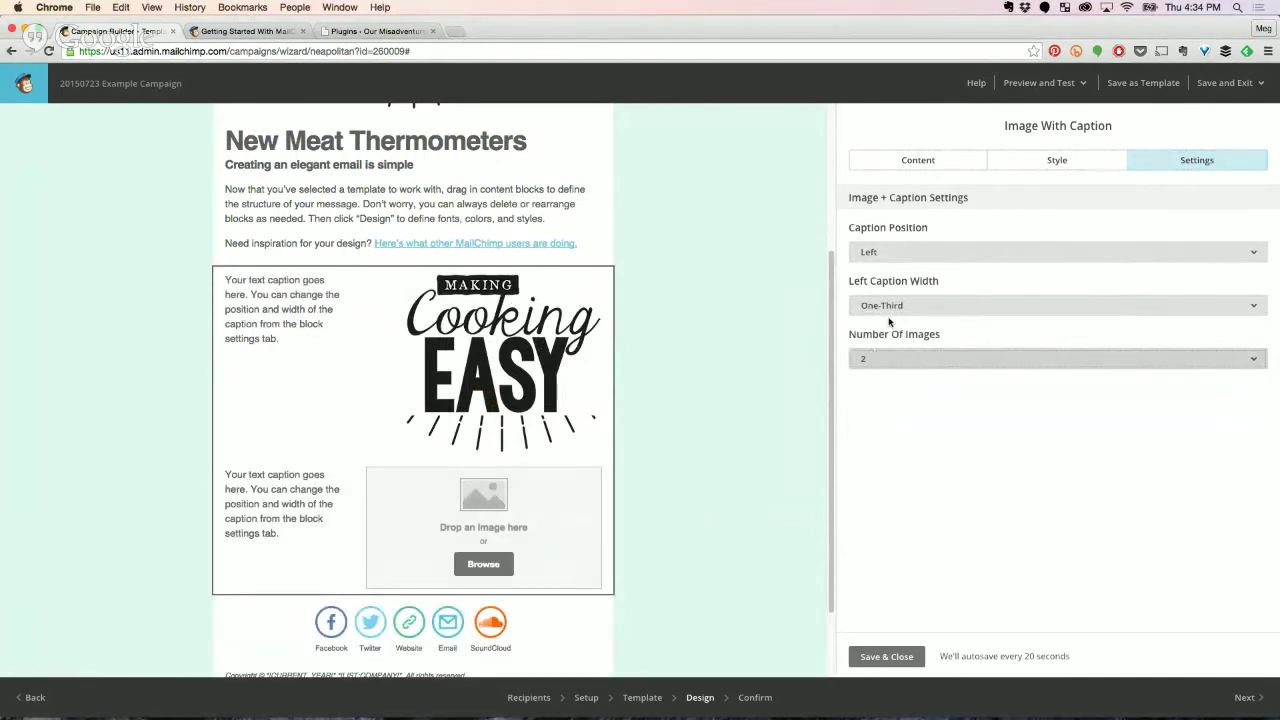
left_click(906, 256)
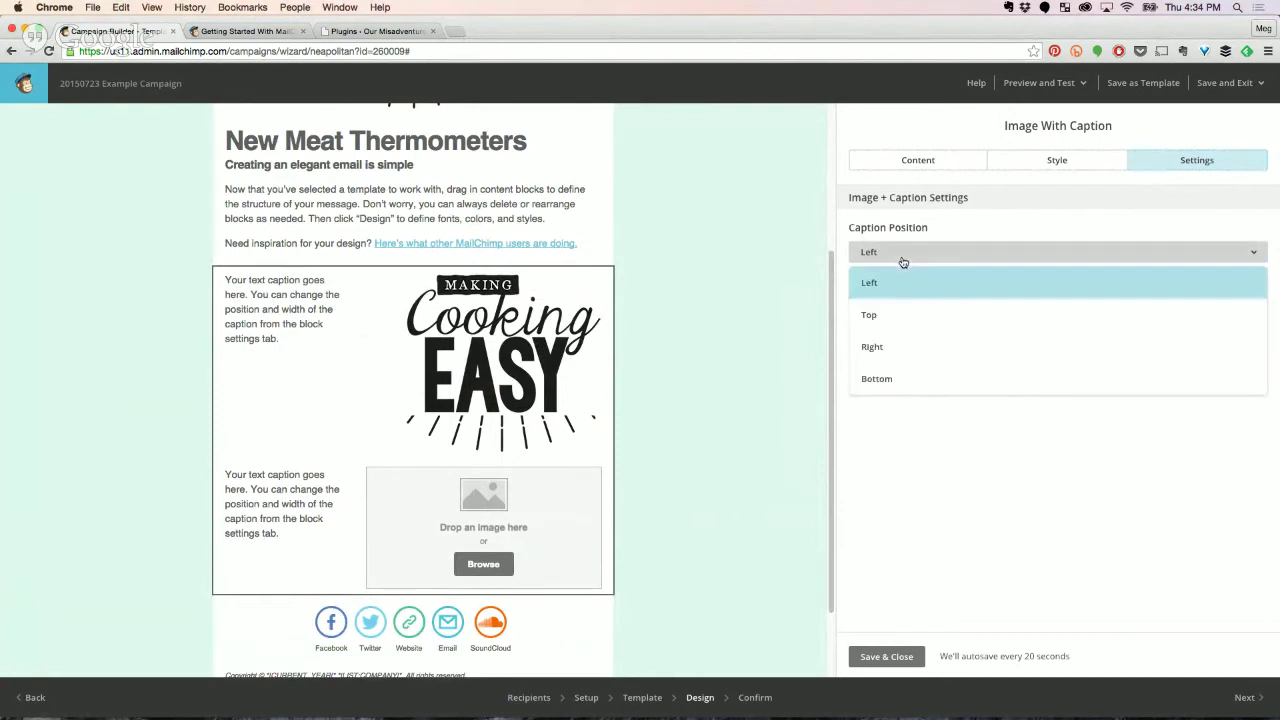
left_click(875, 378)
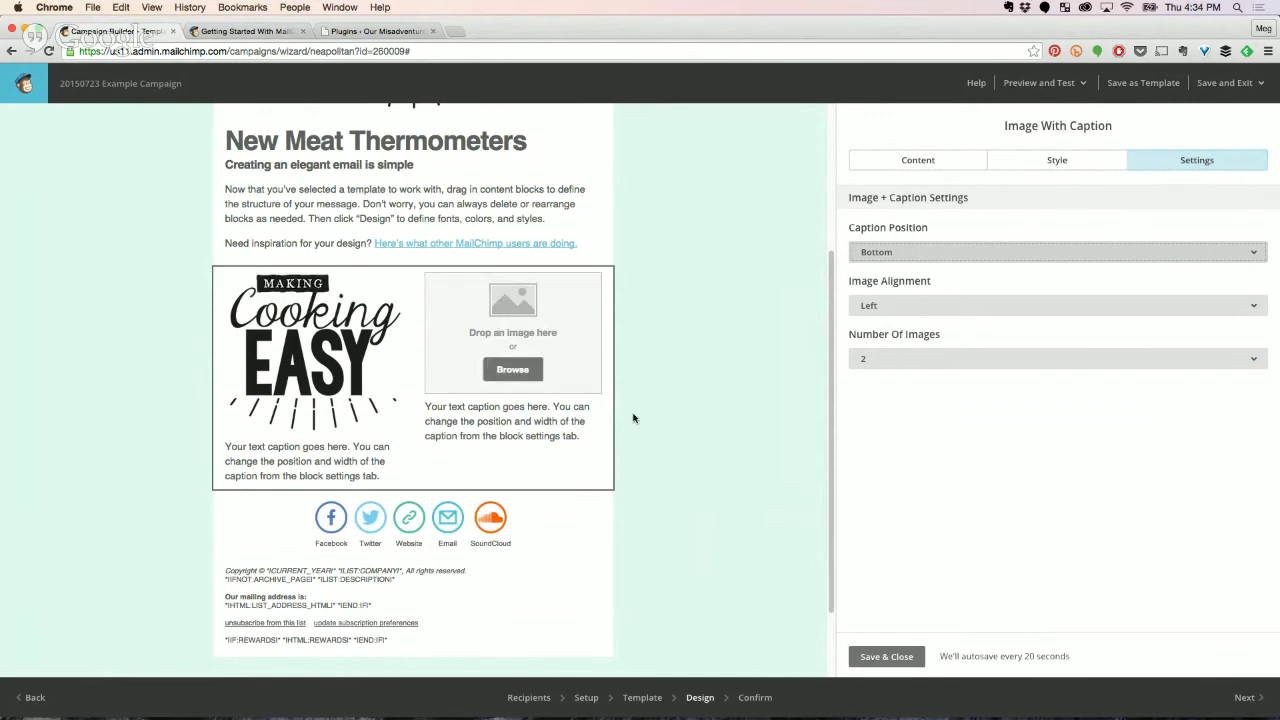
left_click(900, 660)
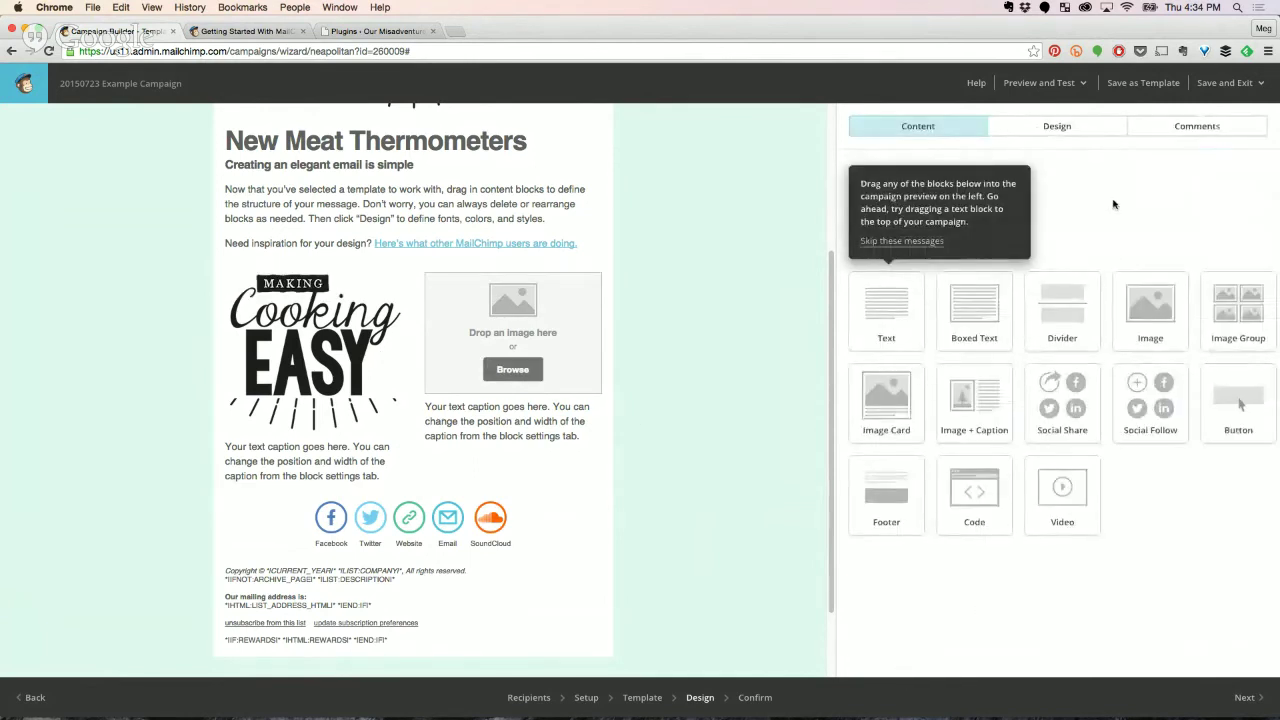
Skip the drag tip and preview drop spots for Social Follow, Image Group and Divider blocks.
left_click(925, 241)
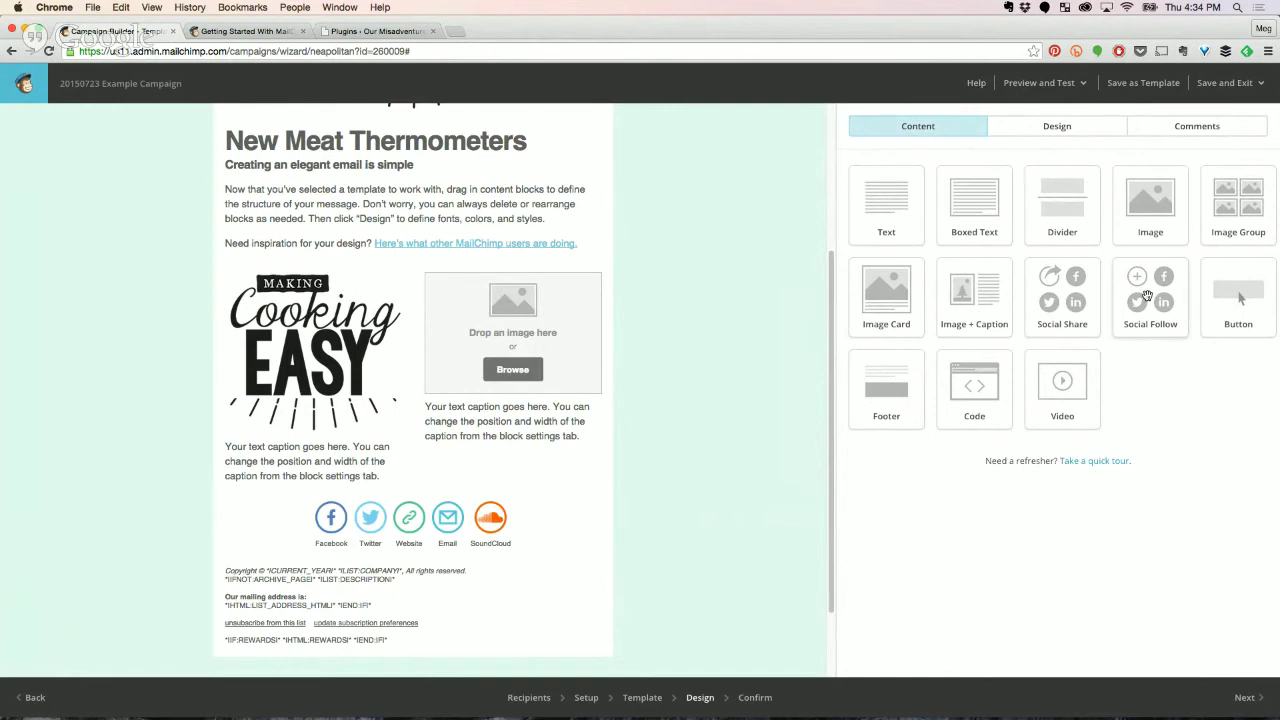
left_click_drag(1146, 296, 640, 300)
left_click_drag(1247, 192, 470, 278)
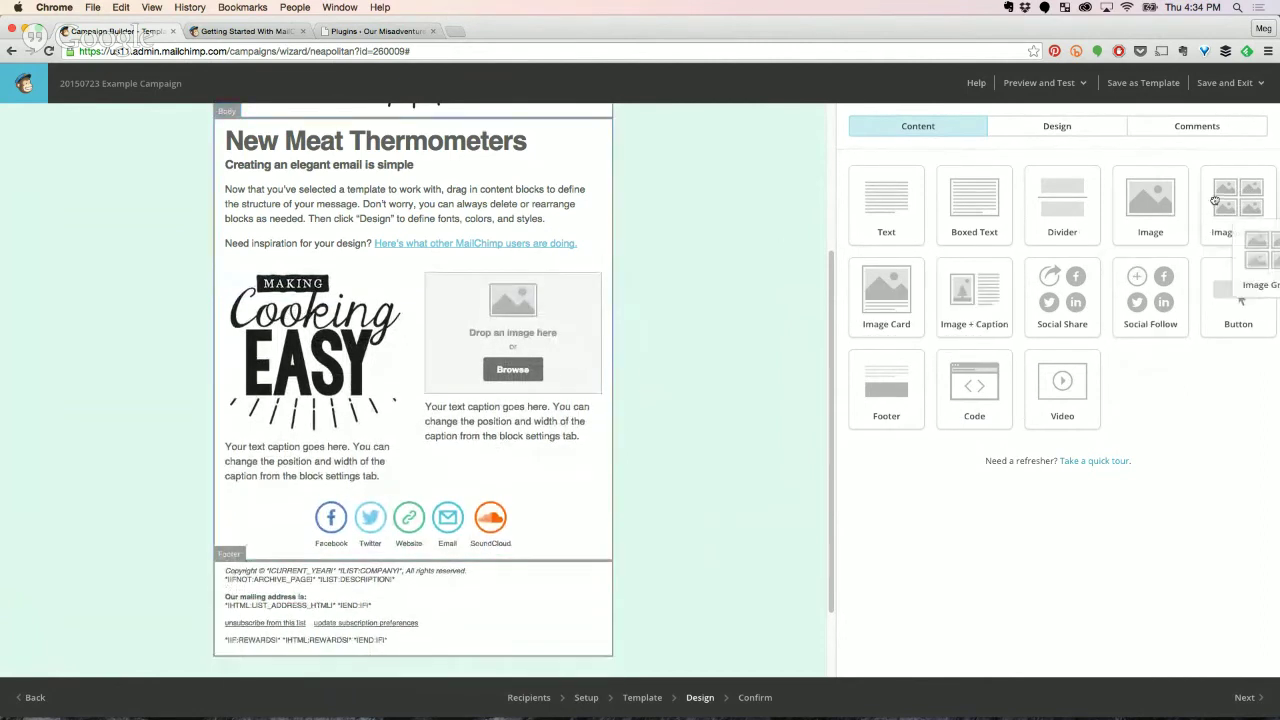
left_click_drag(1041, 215, 472, 242)
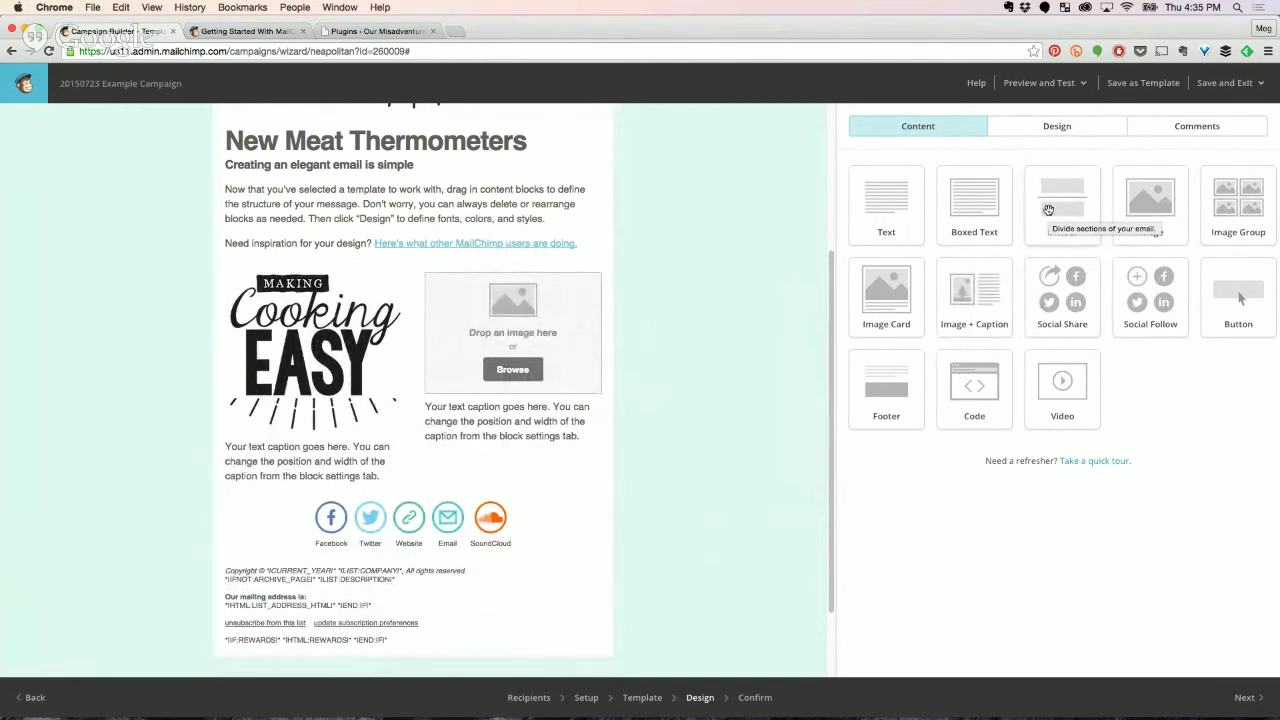
mouse_move(540, 310)
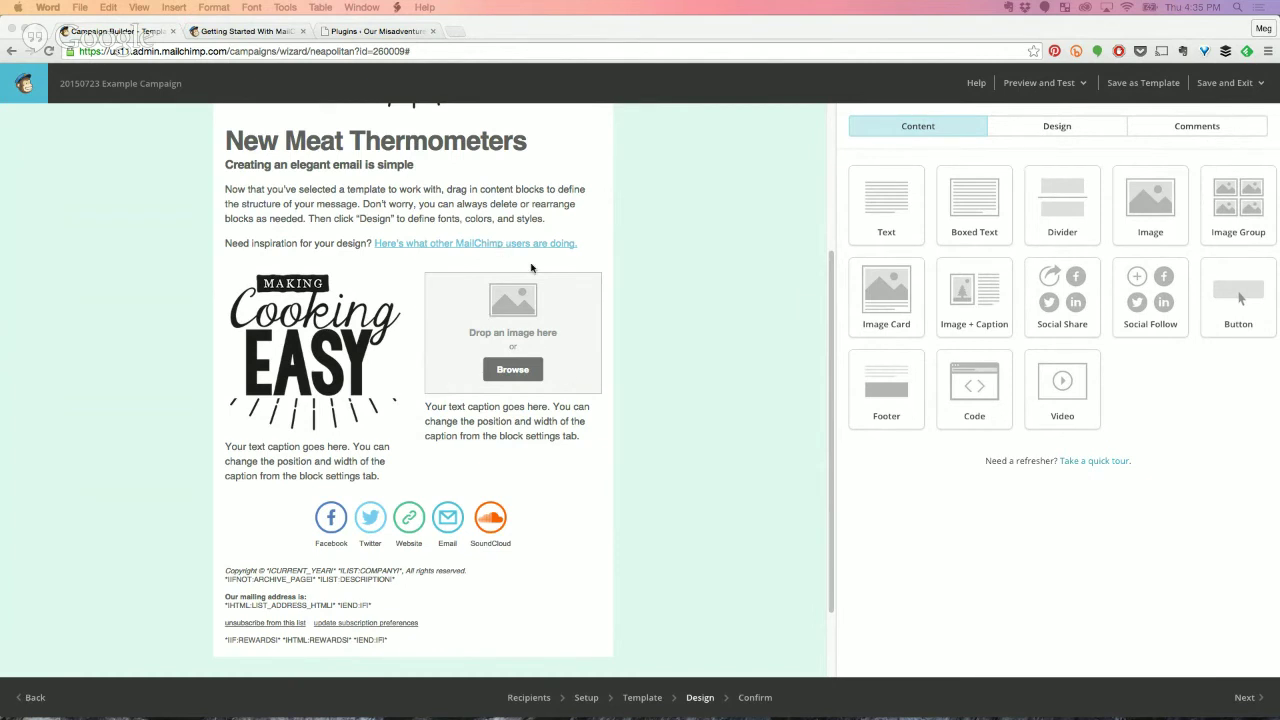
scroll(531, 268, "up", 2)
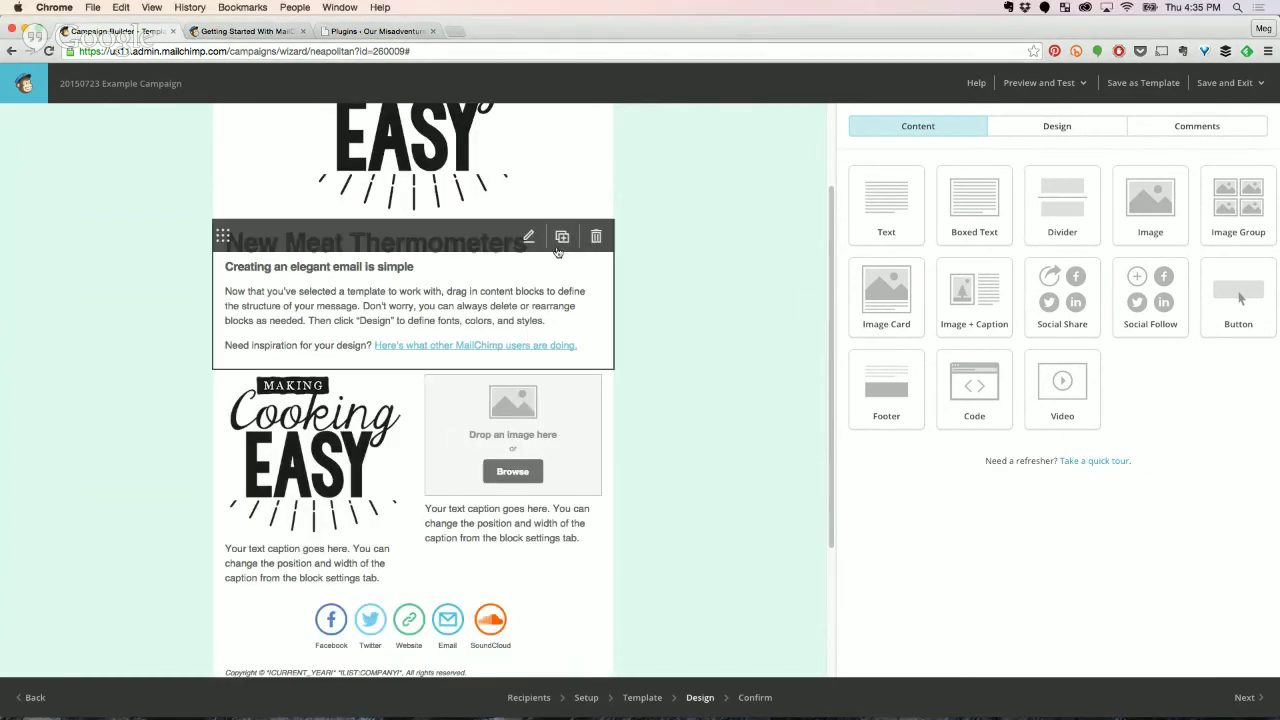
Select all the New Meat Thermometers block content, clear its styles, and replace it with 'Hey'.
left_click(528, 237)
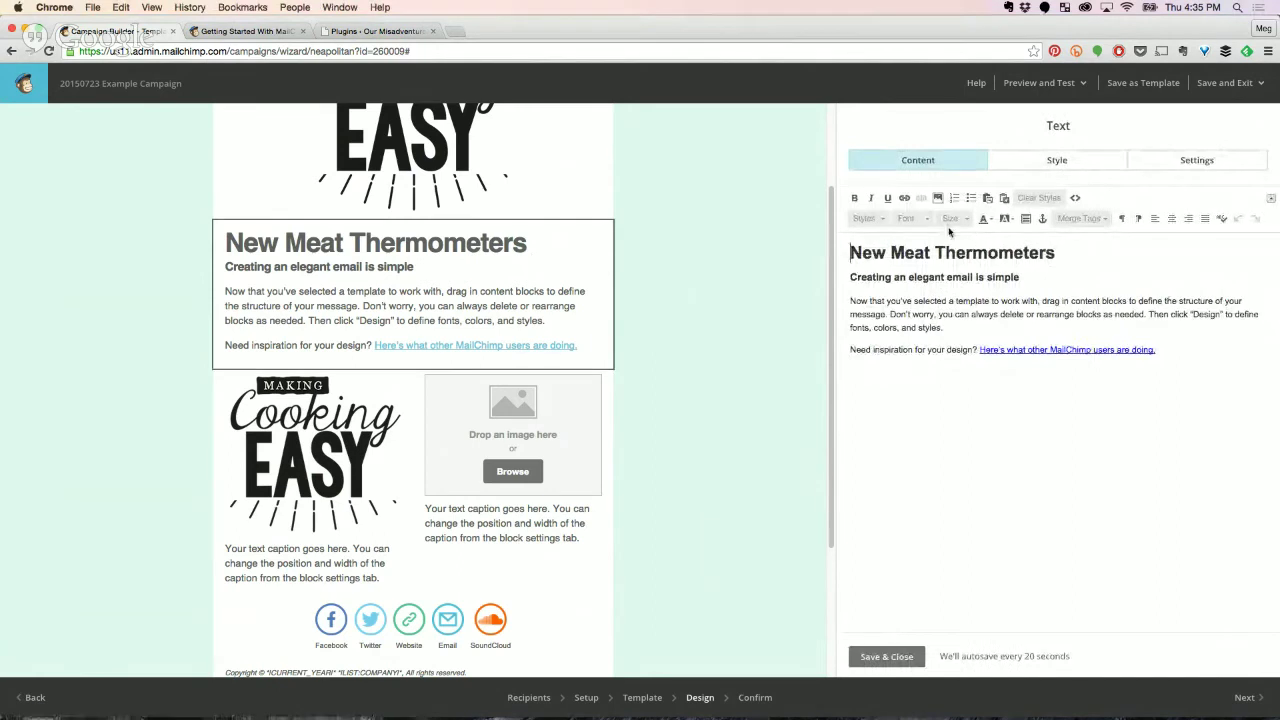
left_click(860, 219)
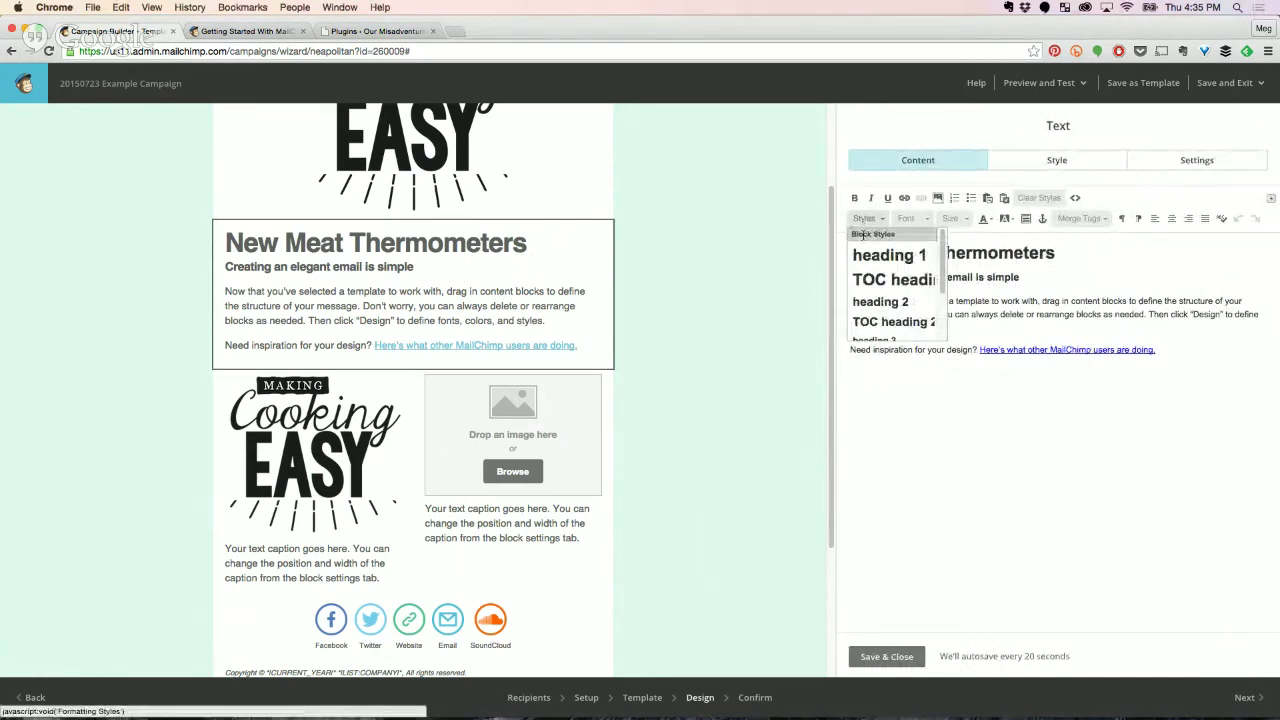
left_click(1017, 306)
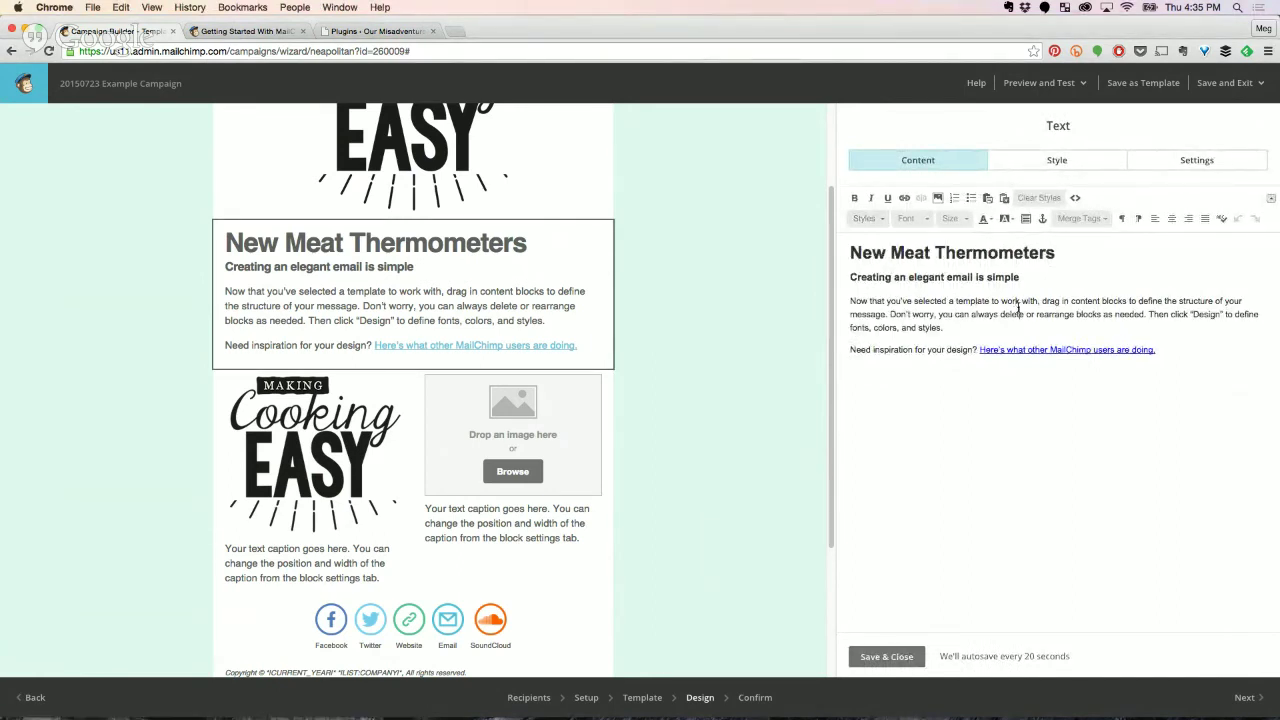
left_click_drag(1032, 314, 900, 300)
left_click(983, 319)
left_click_drag(1156, 350, 842, 251)
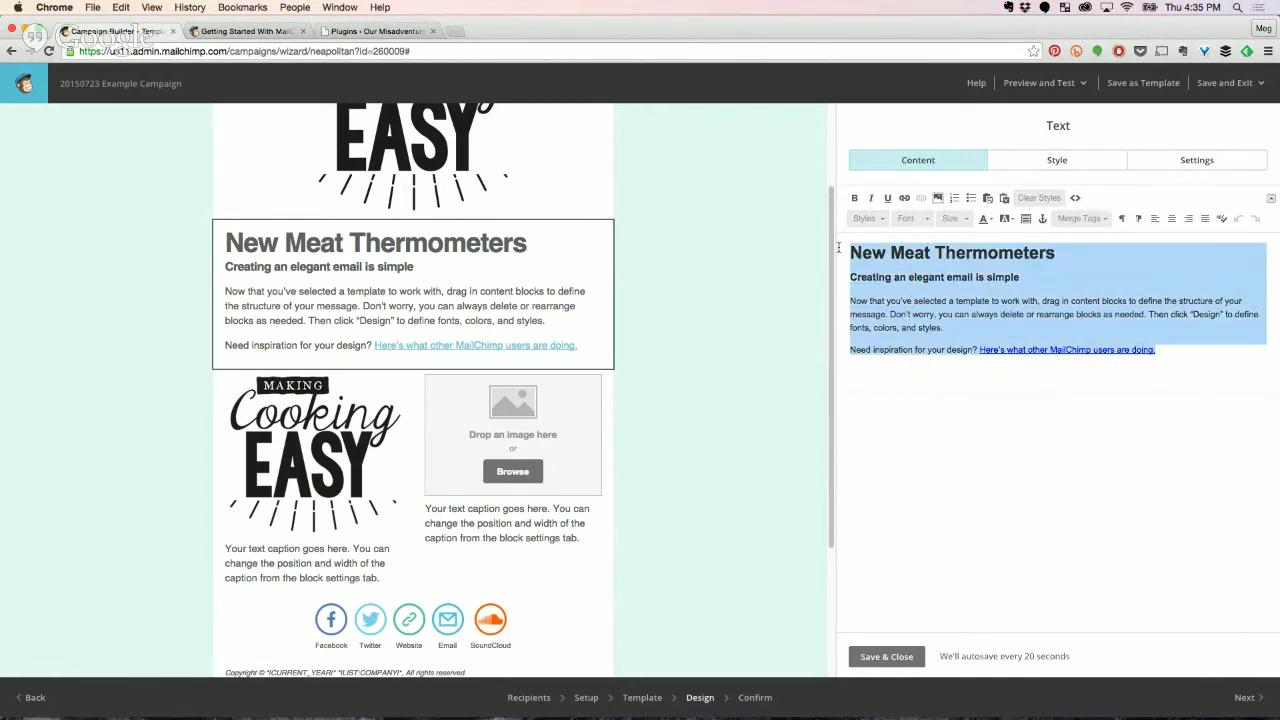
left_click(1040, 200)
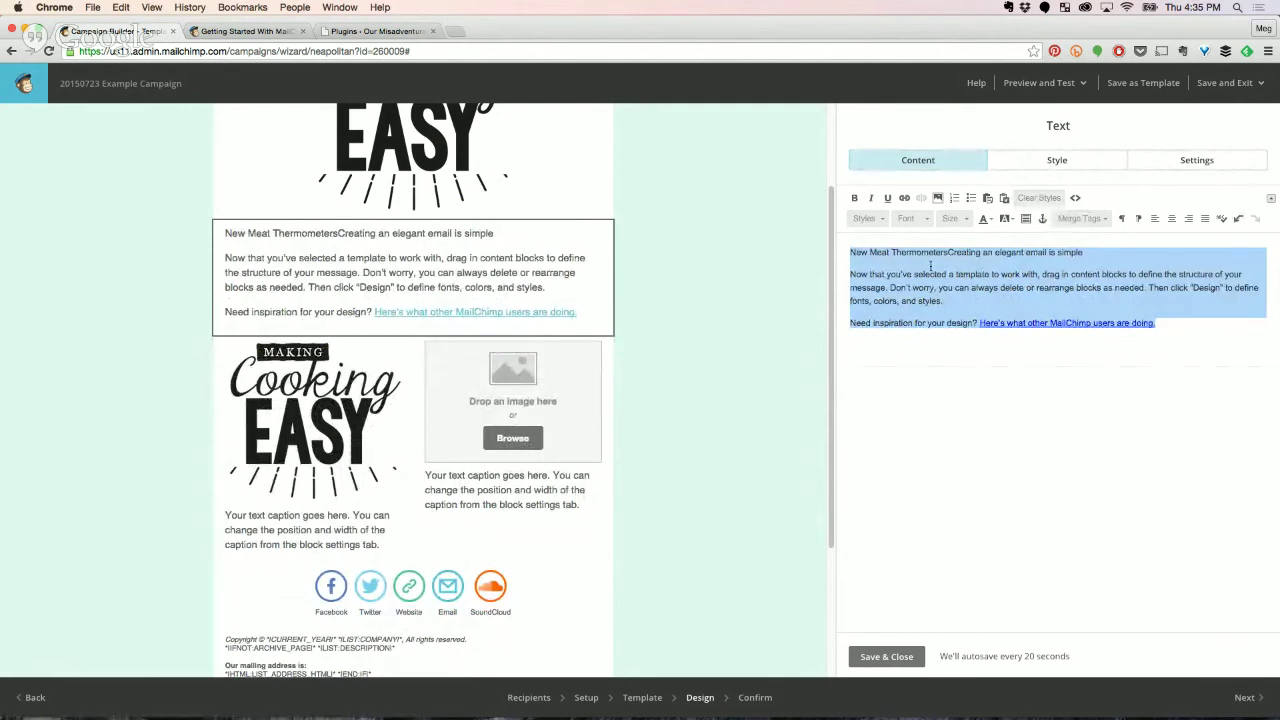
left_click(1014, 264)
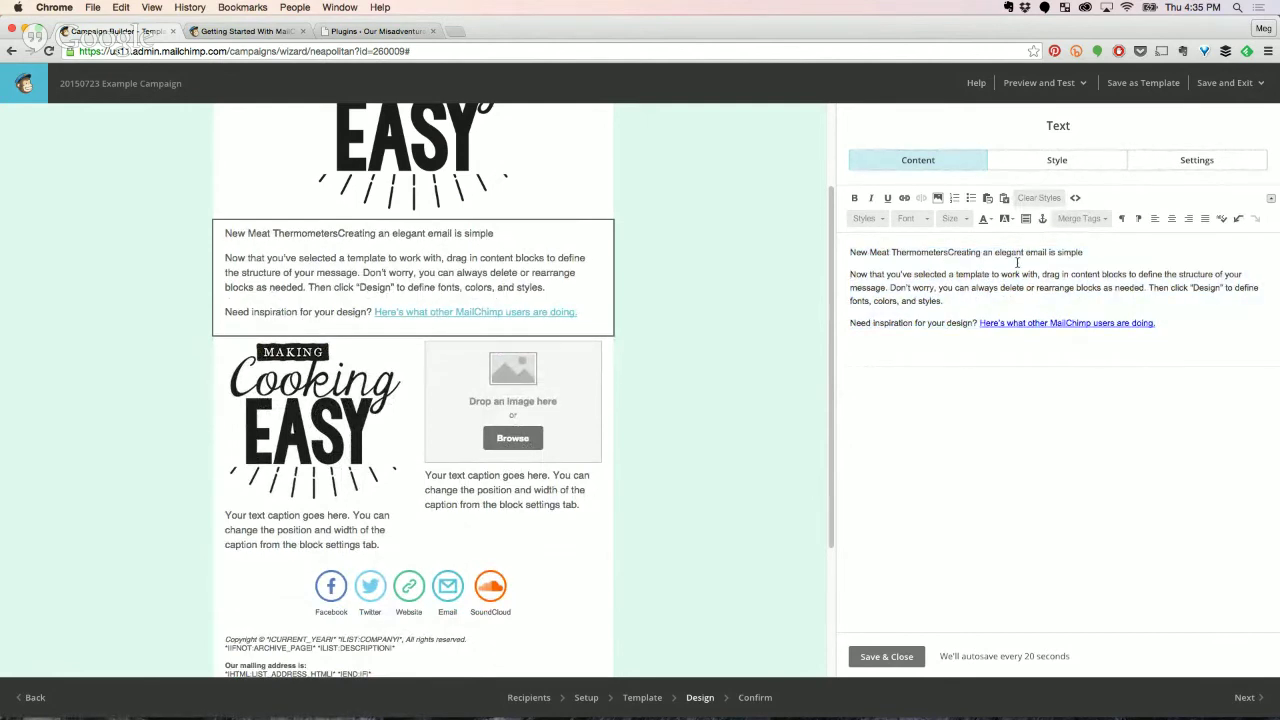
key("ctrl+z")
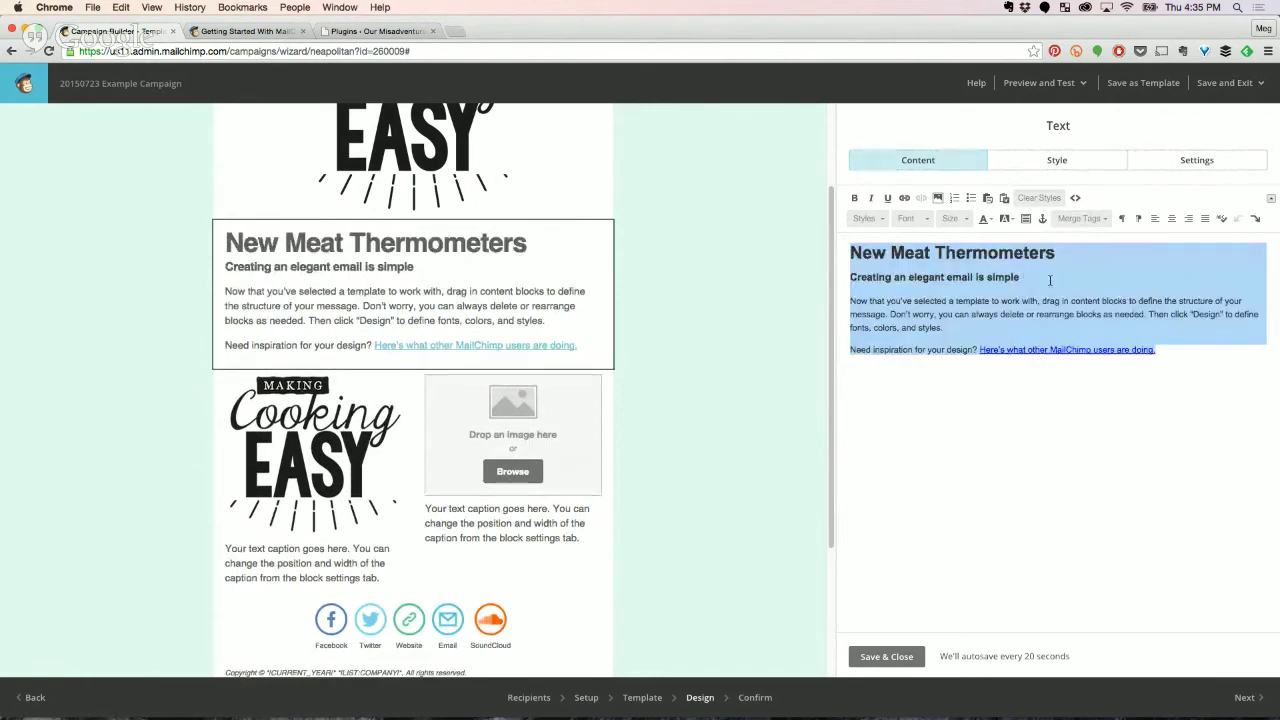
left_click(1038, 197)
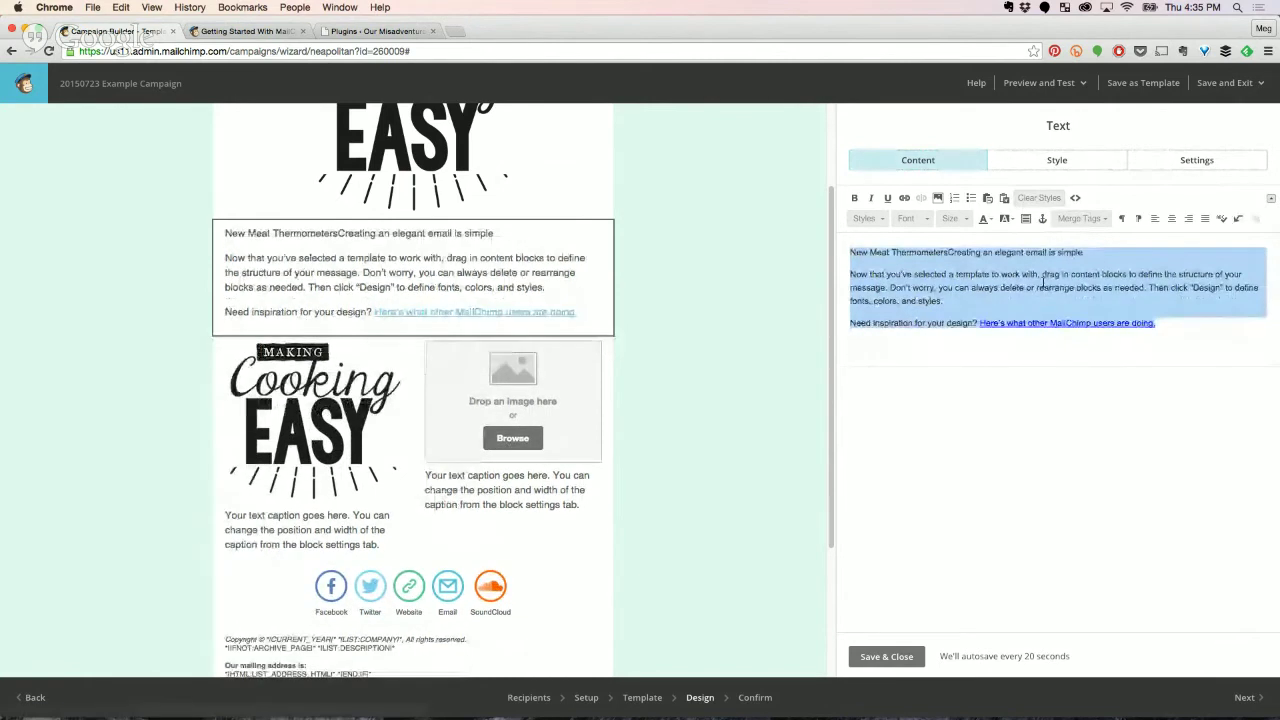
type("Hey")
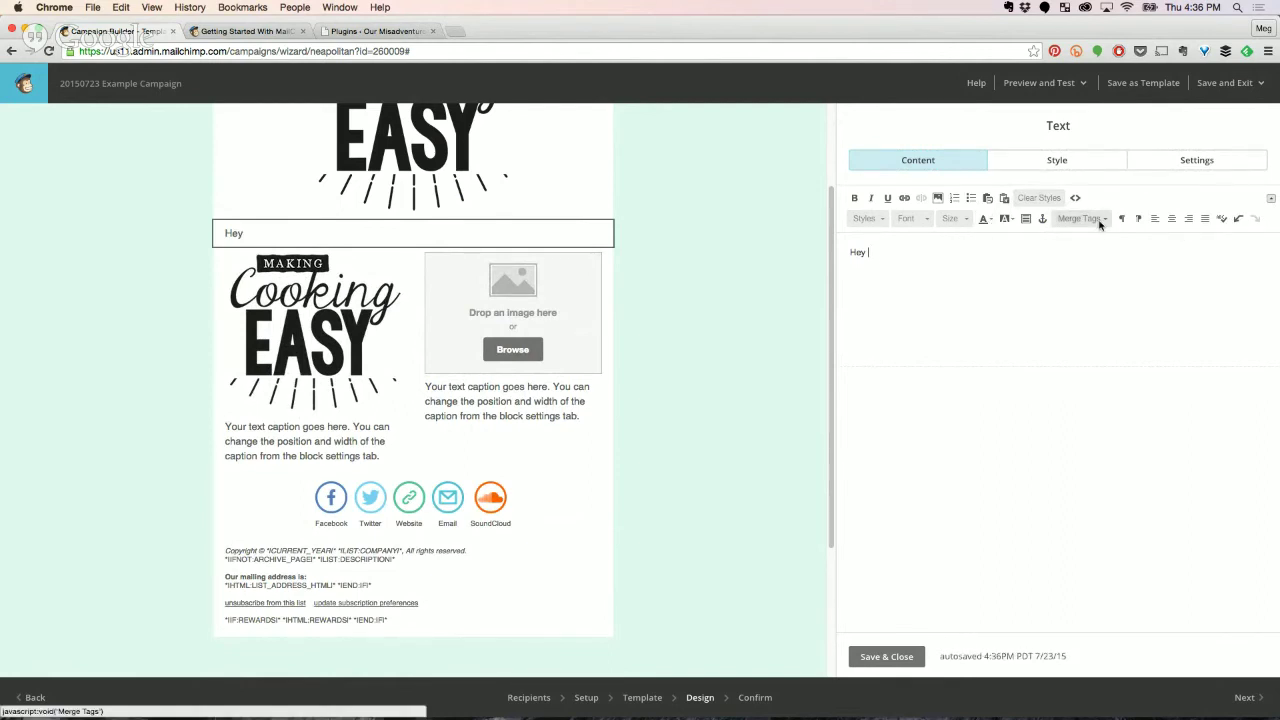
Insert the First Name merge tag so the greeting reads 'Hey *|FNAME|*,' and save the block.
left_click(1100, 222)
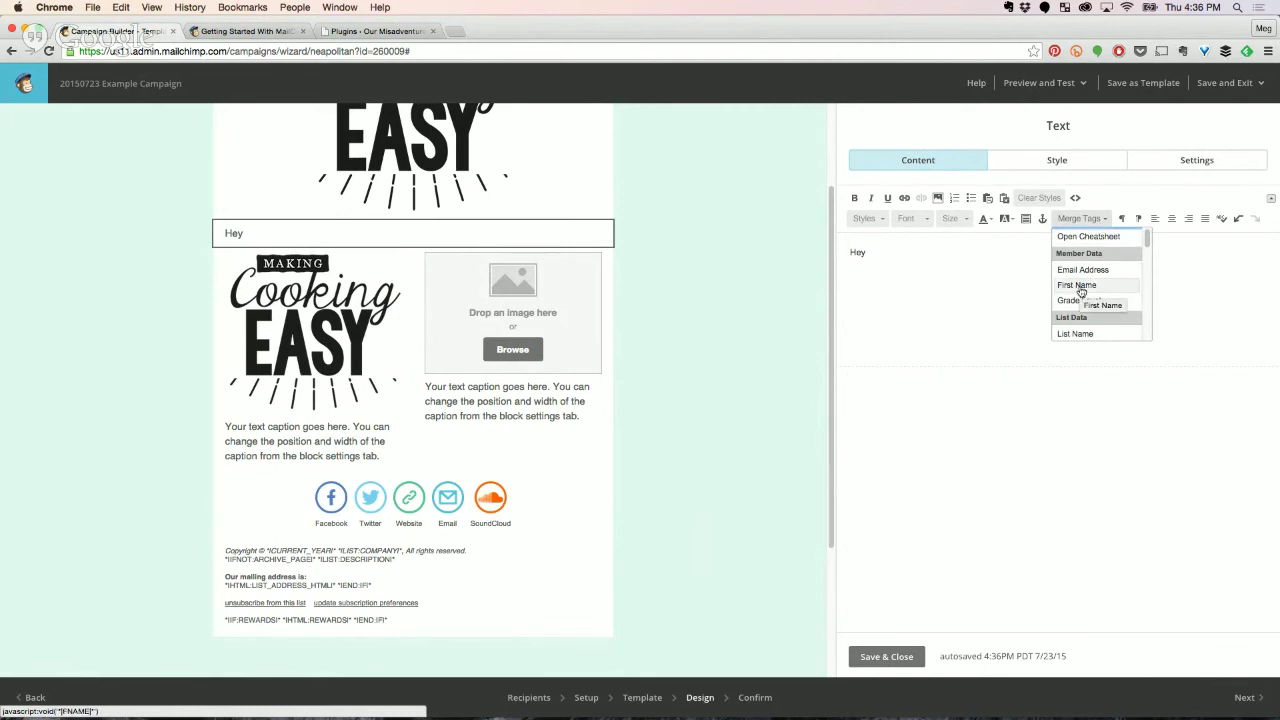
left_click(1080, 287)
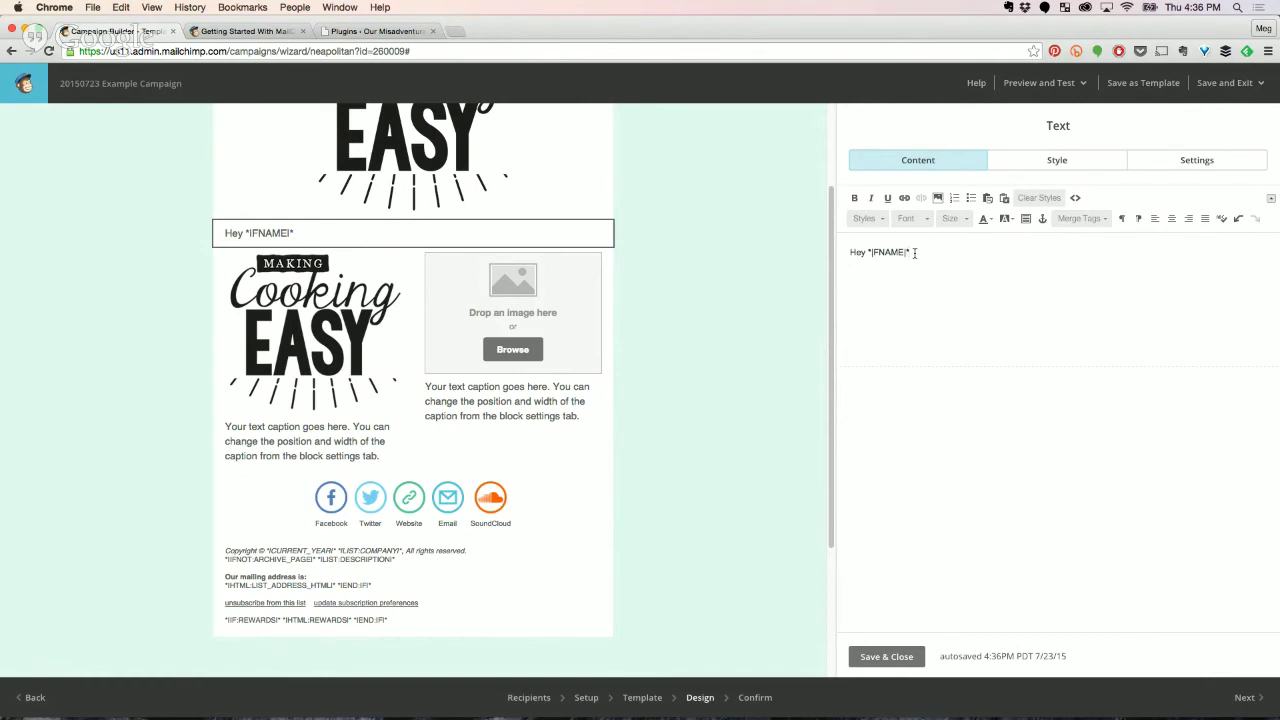
key("Return")
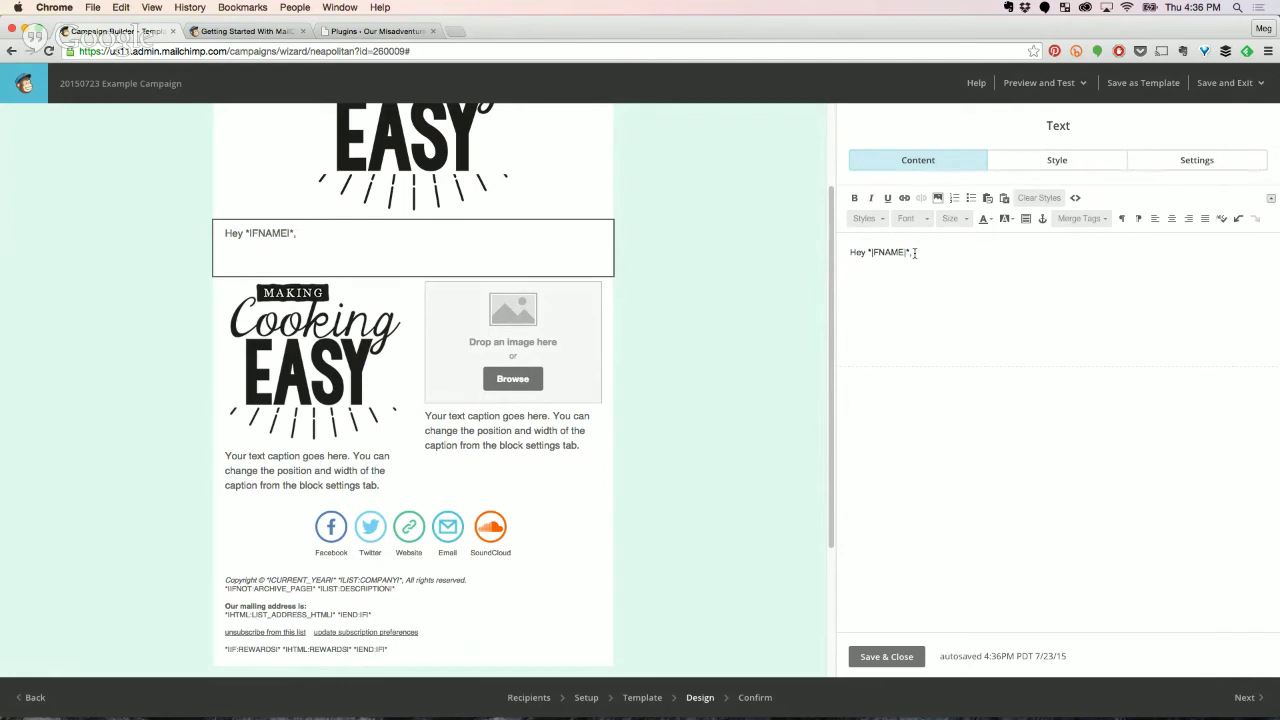
left_click(864, 659)
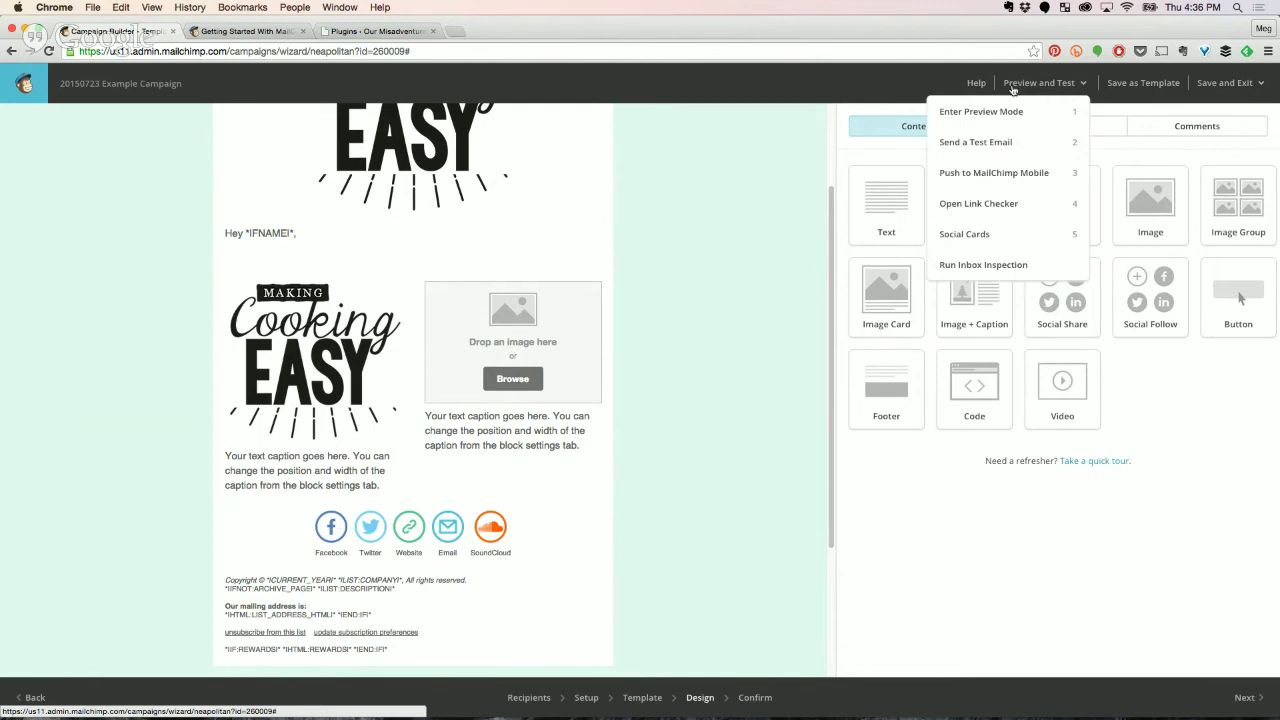
Preview the email in desktop and phone views, then return and reopen Preview and Test.
left_click(997, 112)
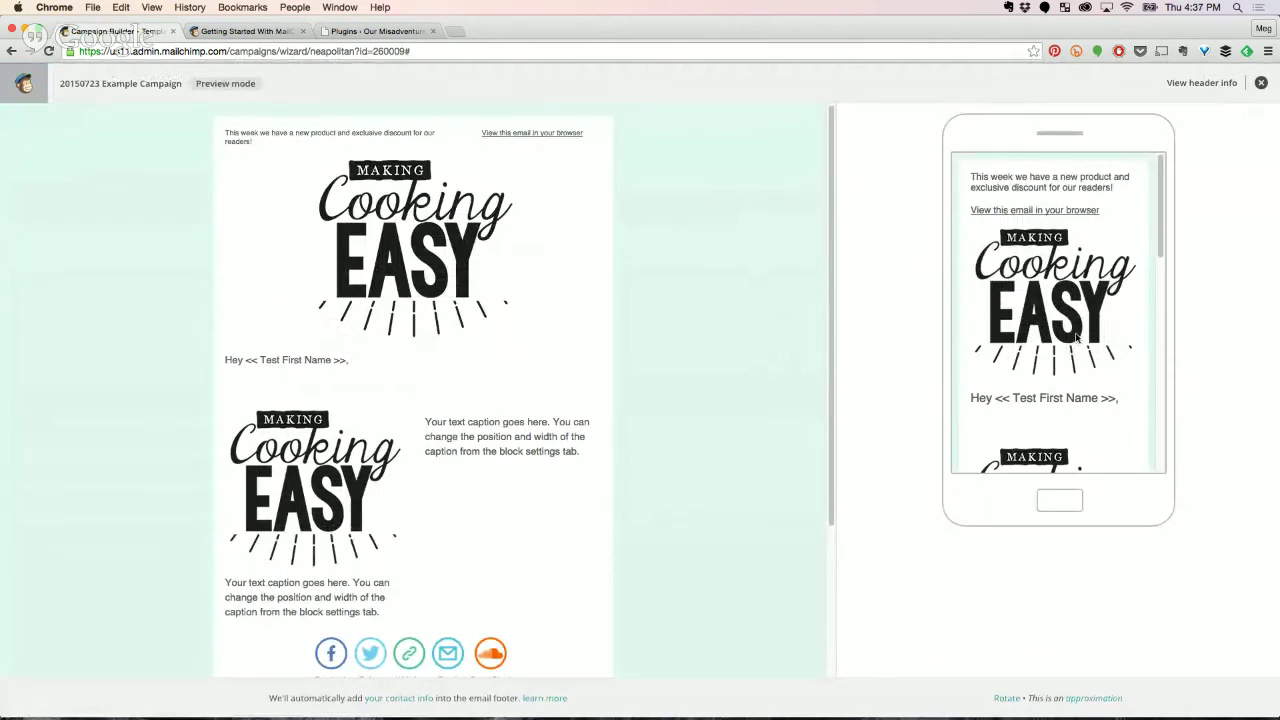
scroll(1100, 362, "down", 3)
scroll(1101, 383, "down", 5)
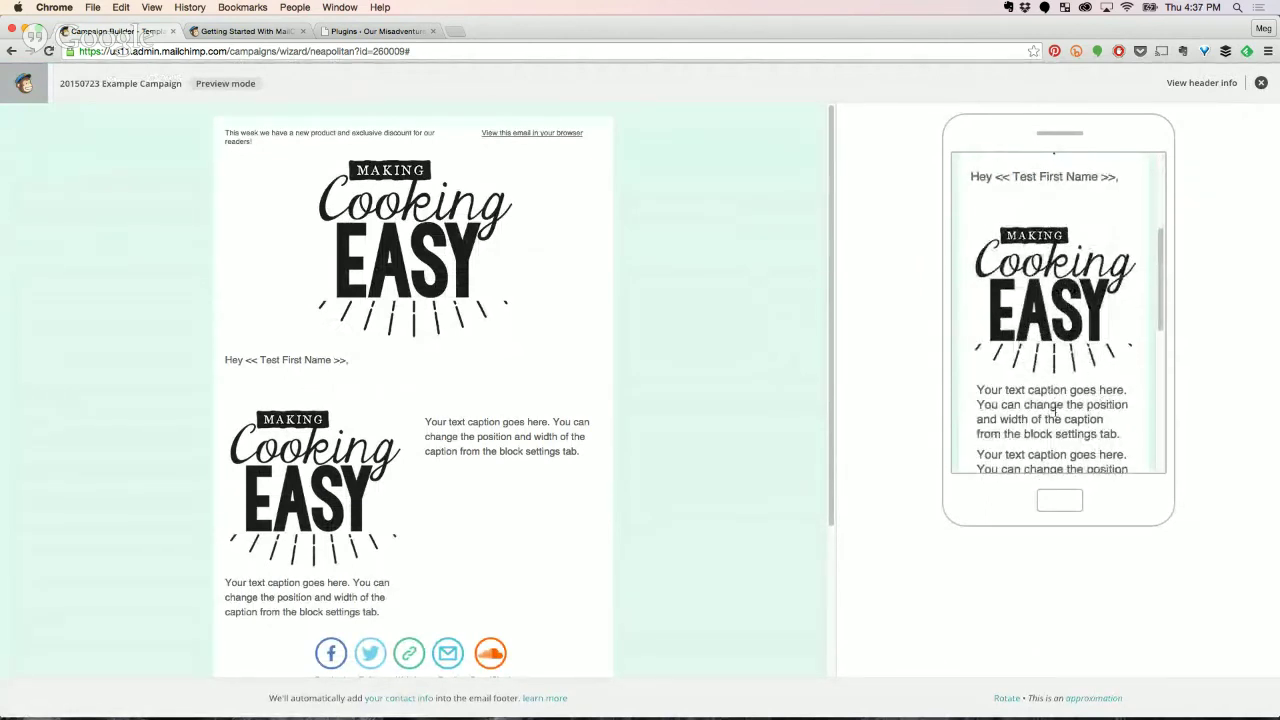
scroll(1058, 412, "up", 5)
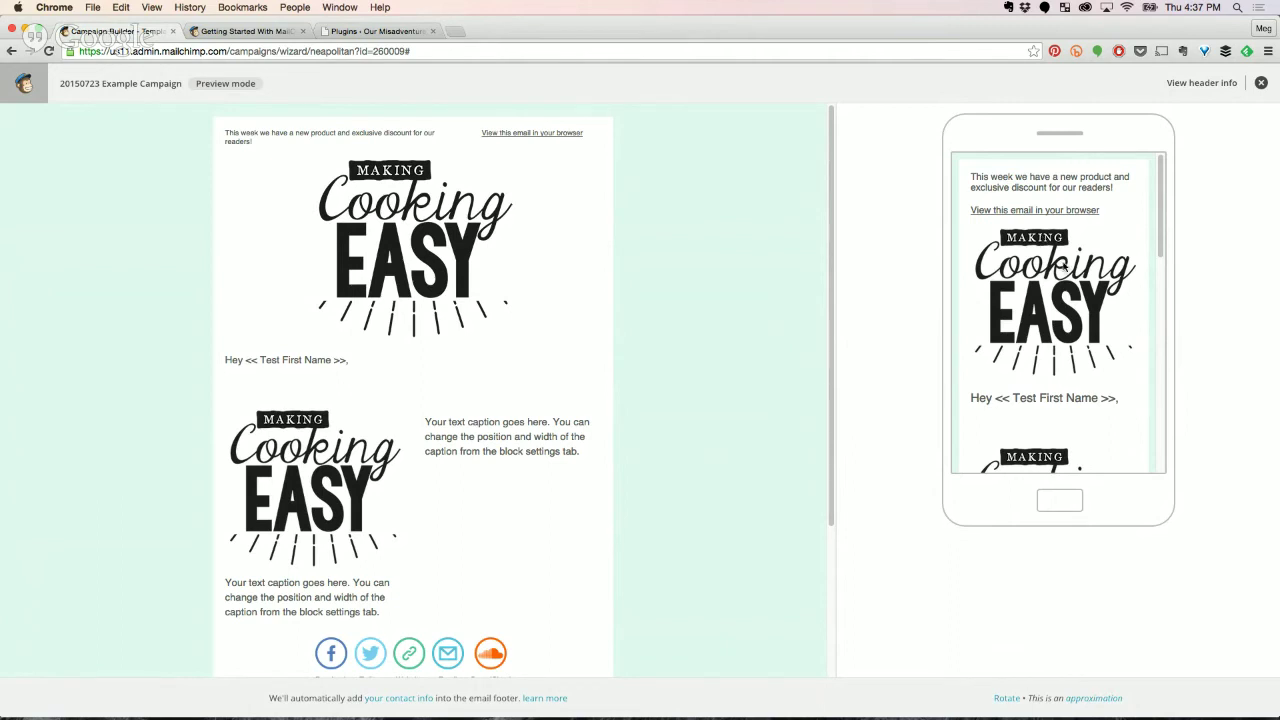
scroll(1110, 325, "down", 4)
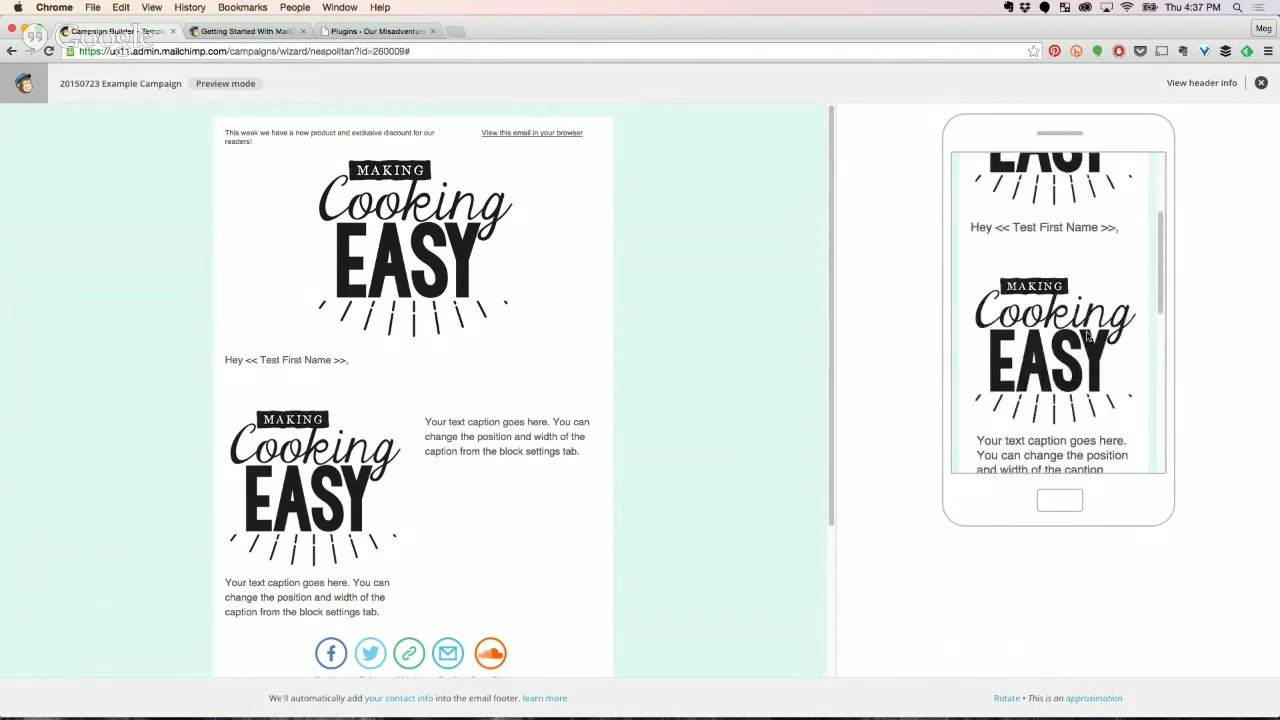
scroll(1090, 343, "down", 3)
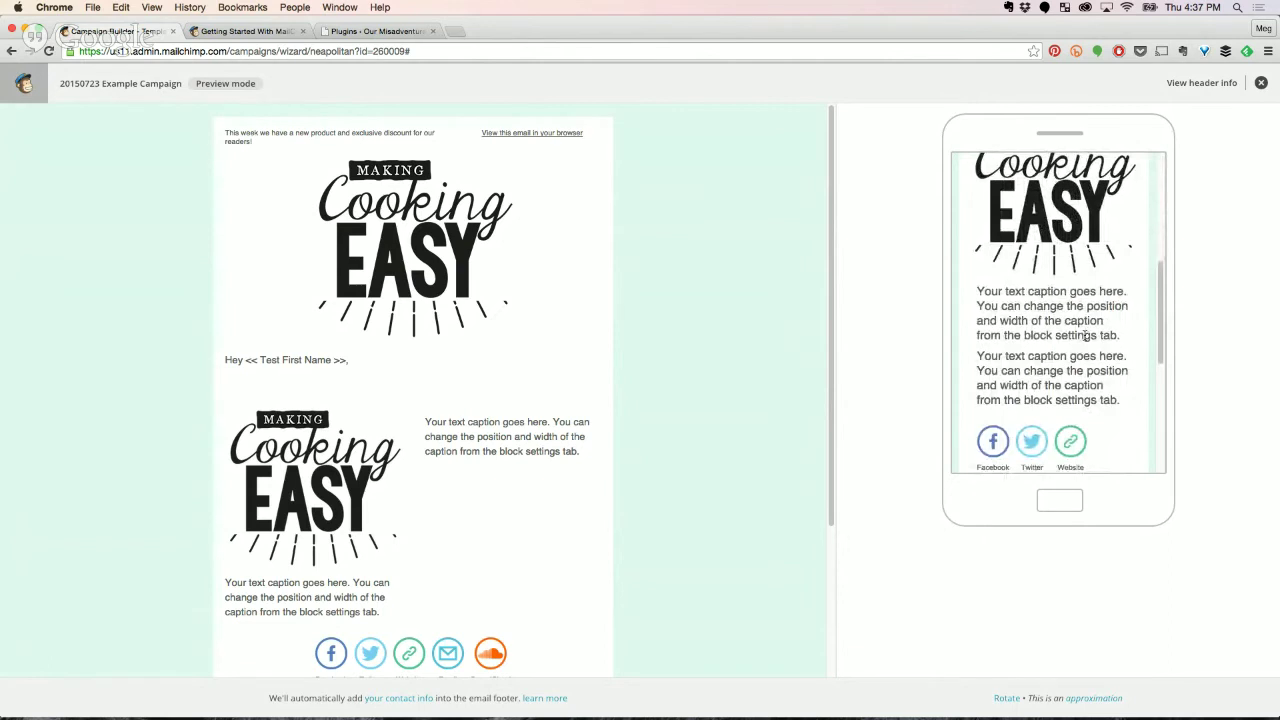
scroll(1108, 285, "up", 8)
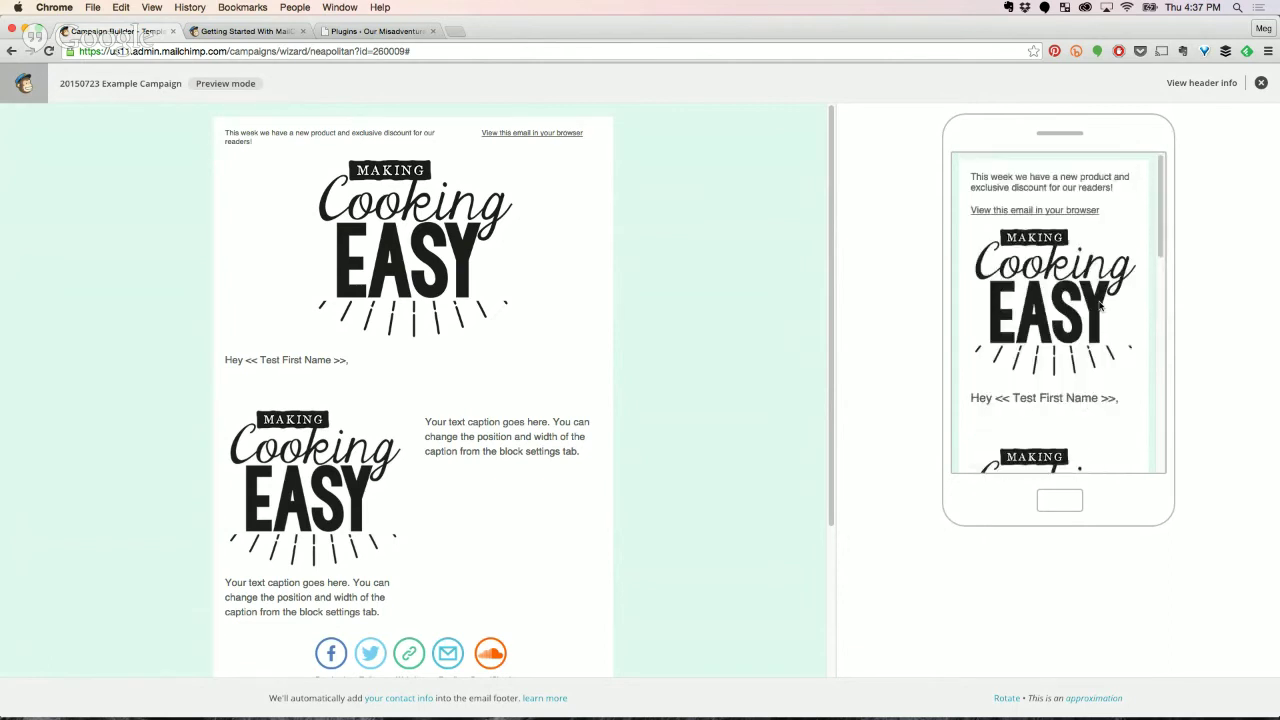
scroll(1088, 326, "down", 4)
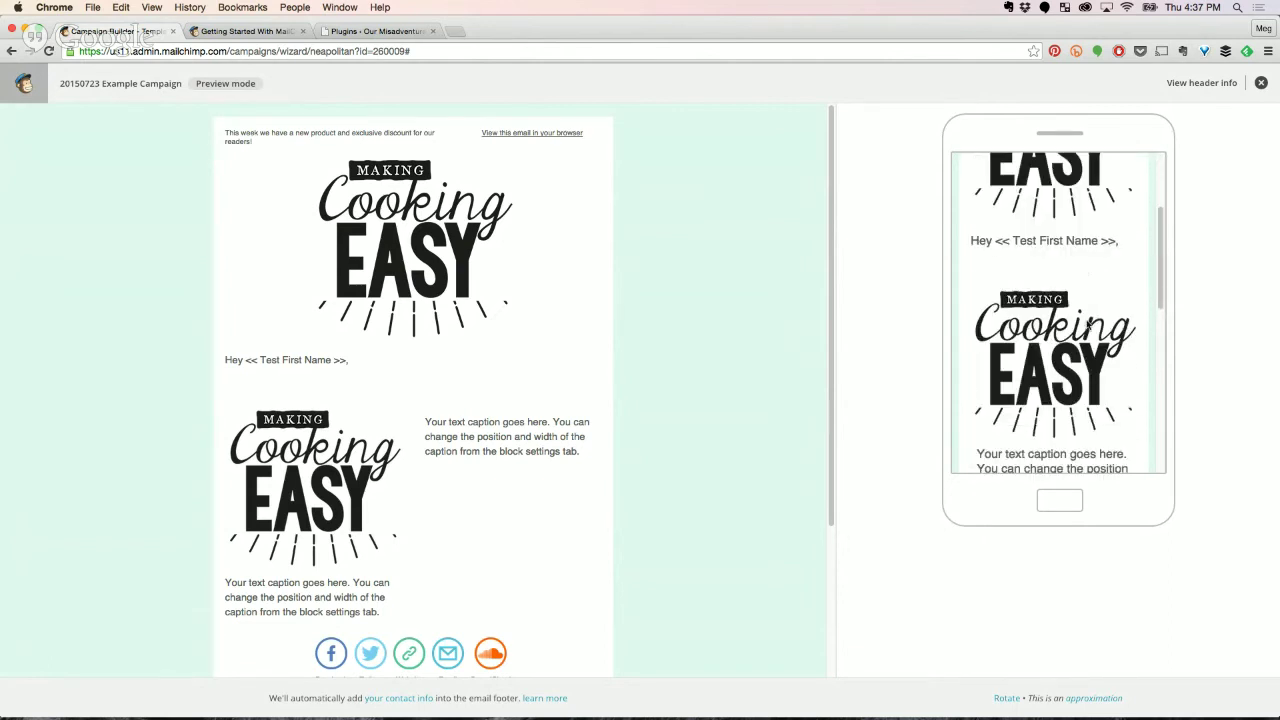
scroll(1073, 298, "down", 5)
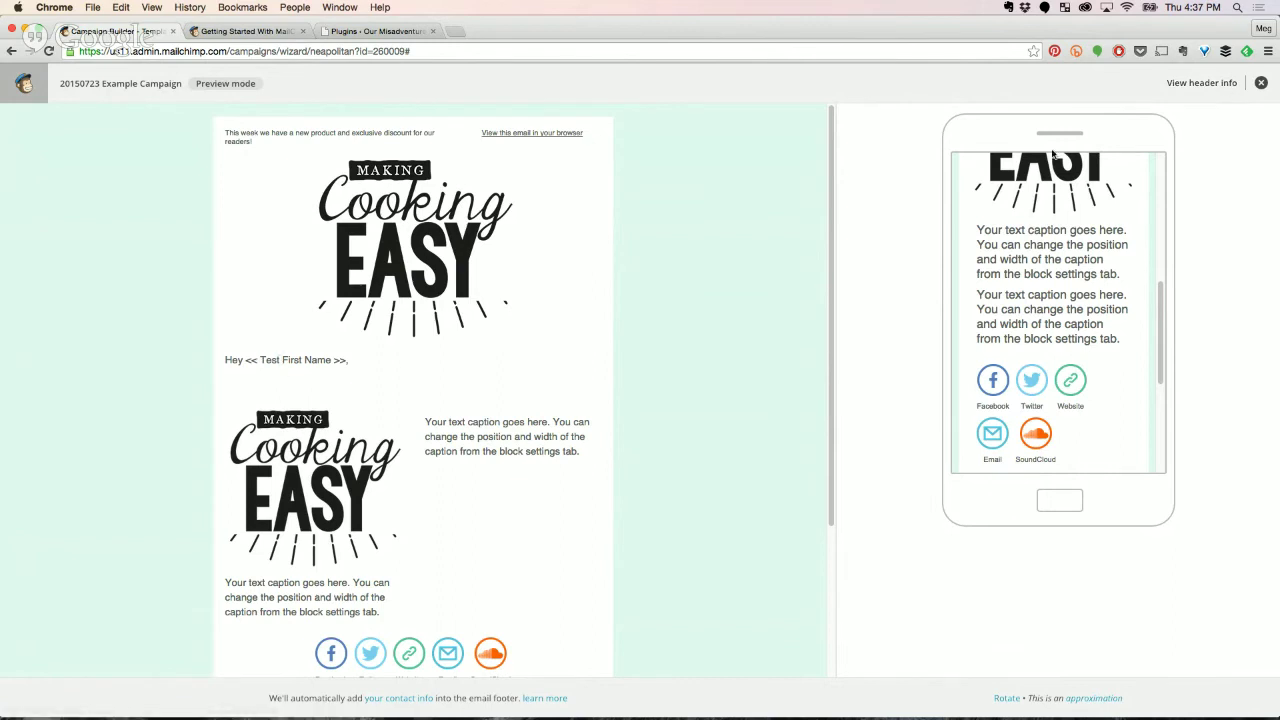
left_click(1262, 86)
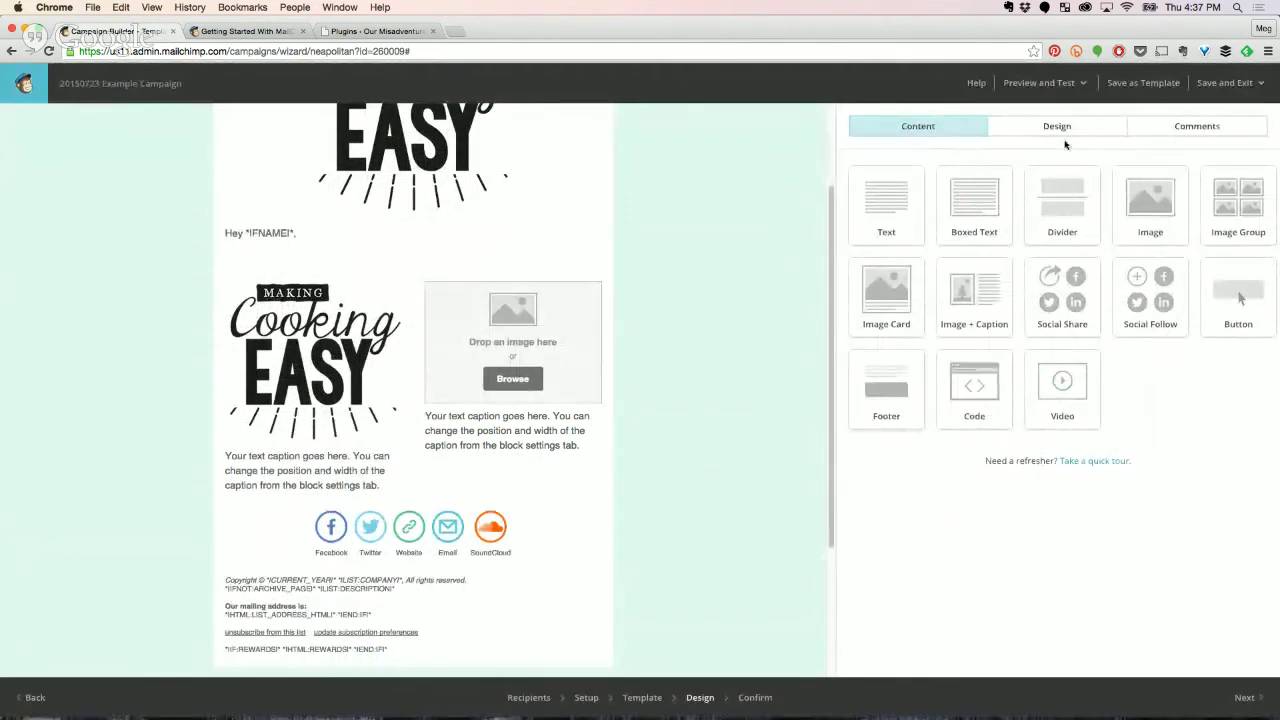
left_click(1040, 83)
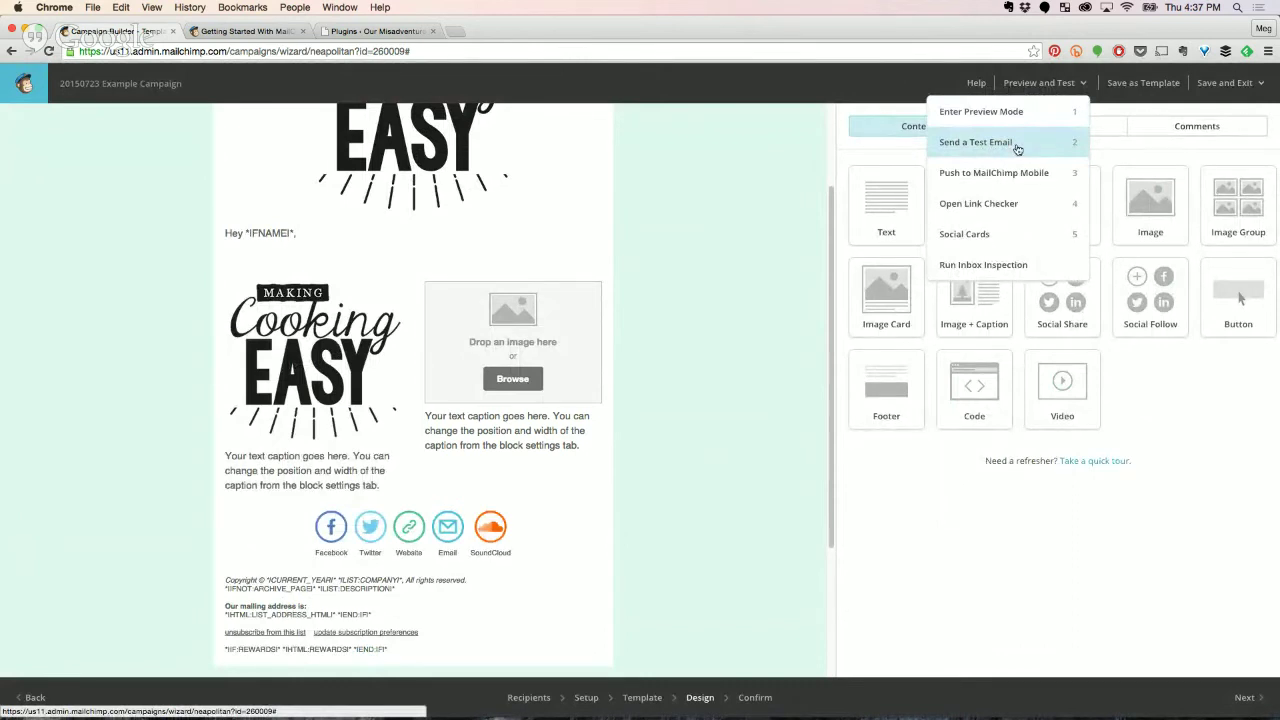
left_click(986, 270)
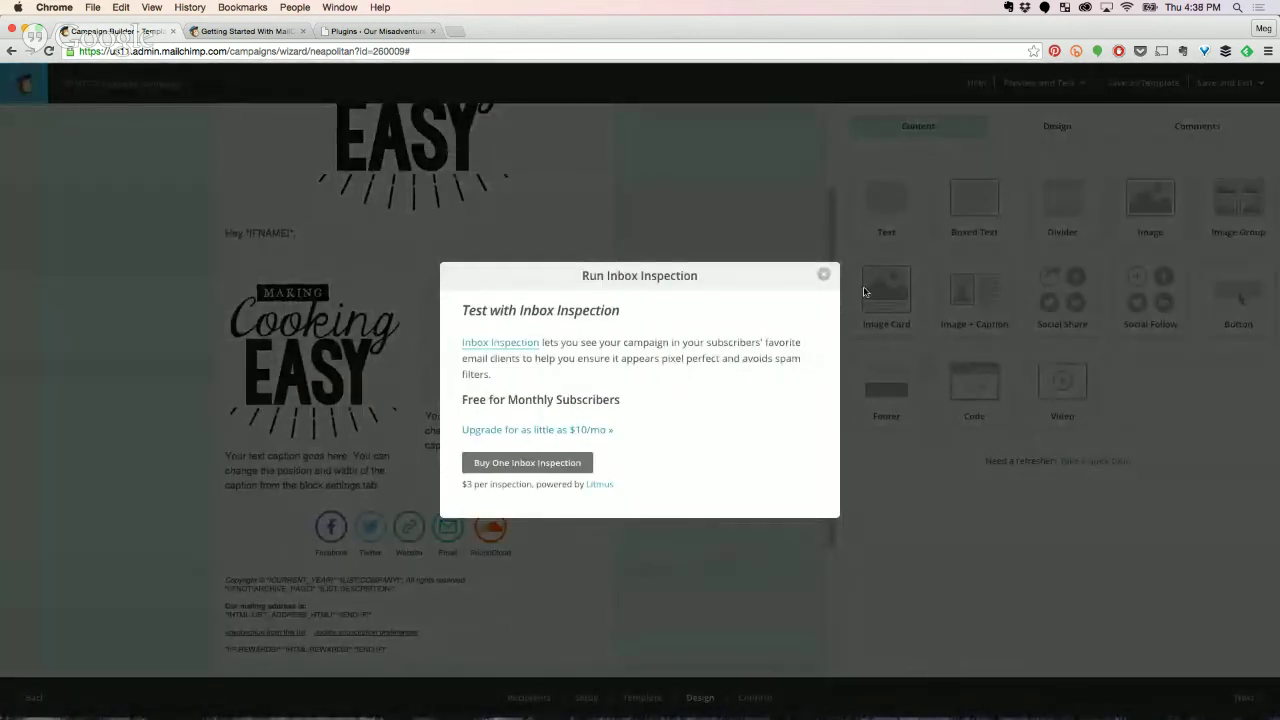
left_click(823, 275)
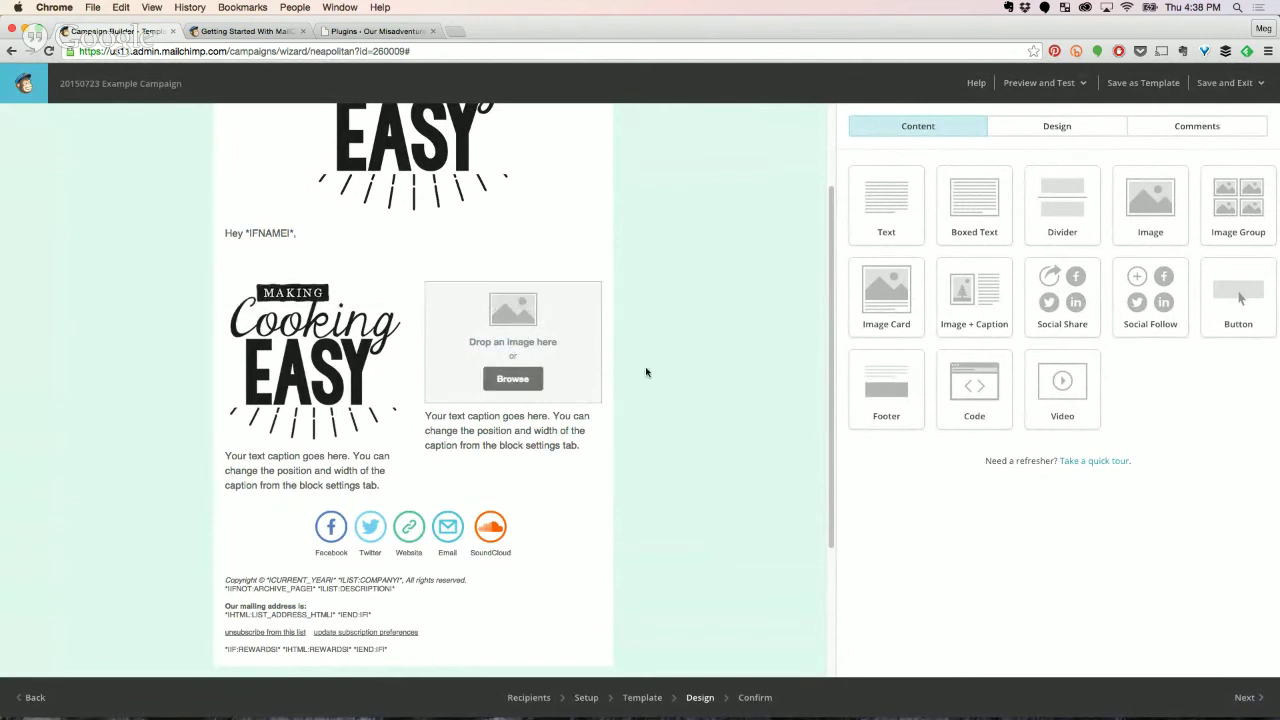
Go to the Confirm step and review its checklist flagging the empty list and disabled Social Cards.
left_click(1237, 693)
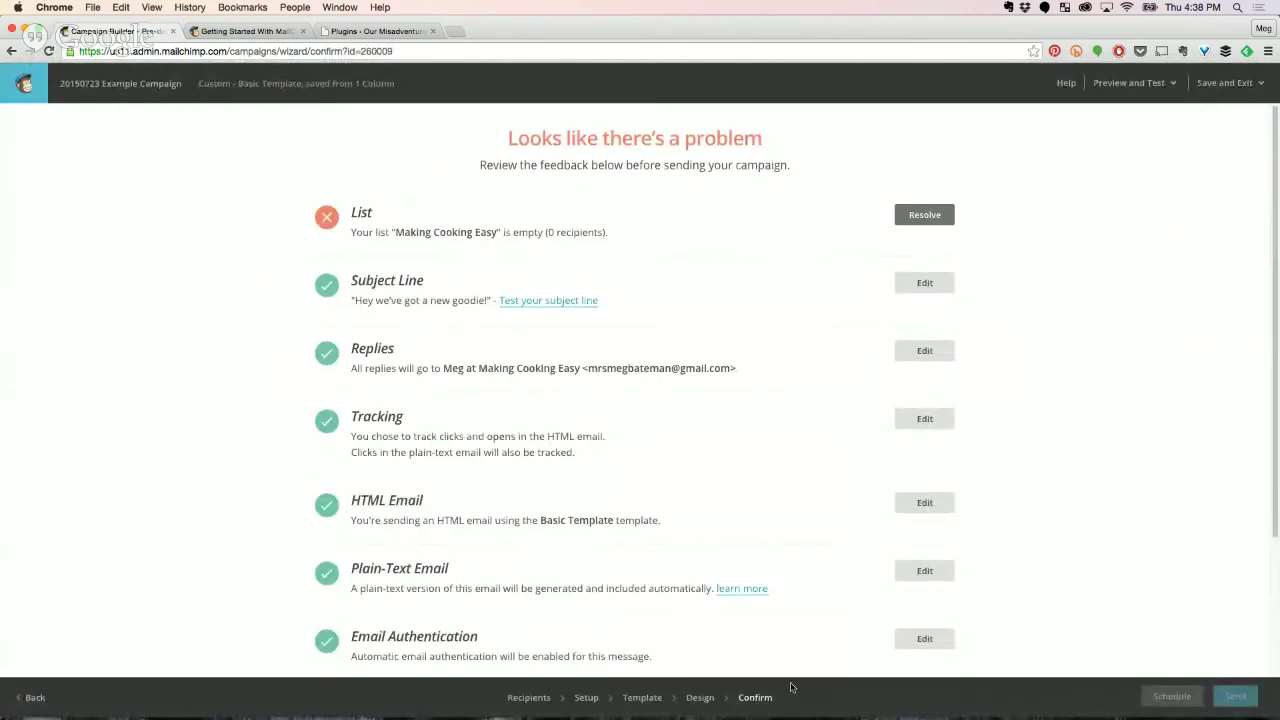
scroll(751, 486, "down", 2)
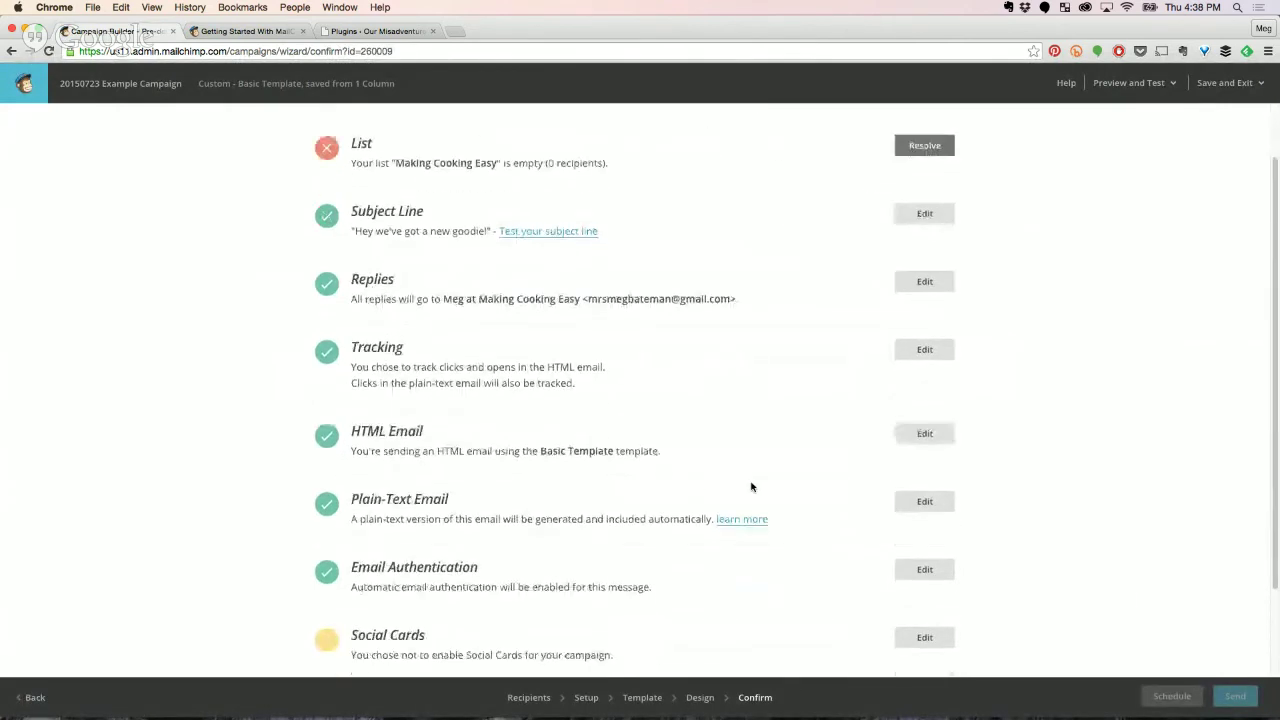
scroll(757, 485, "up", 2)
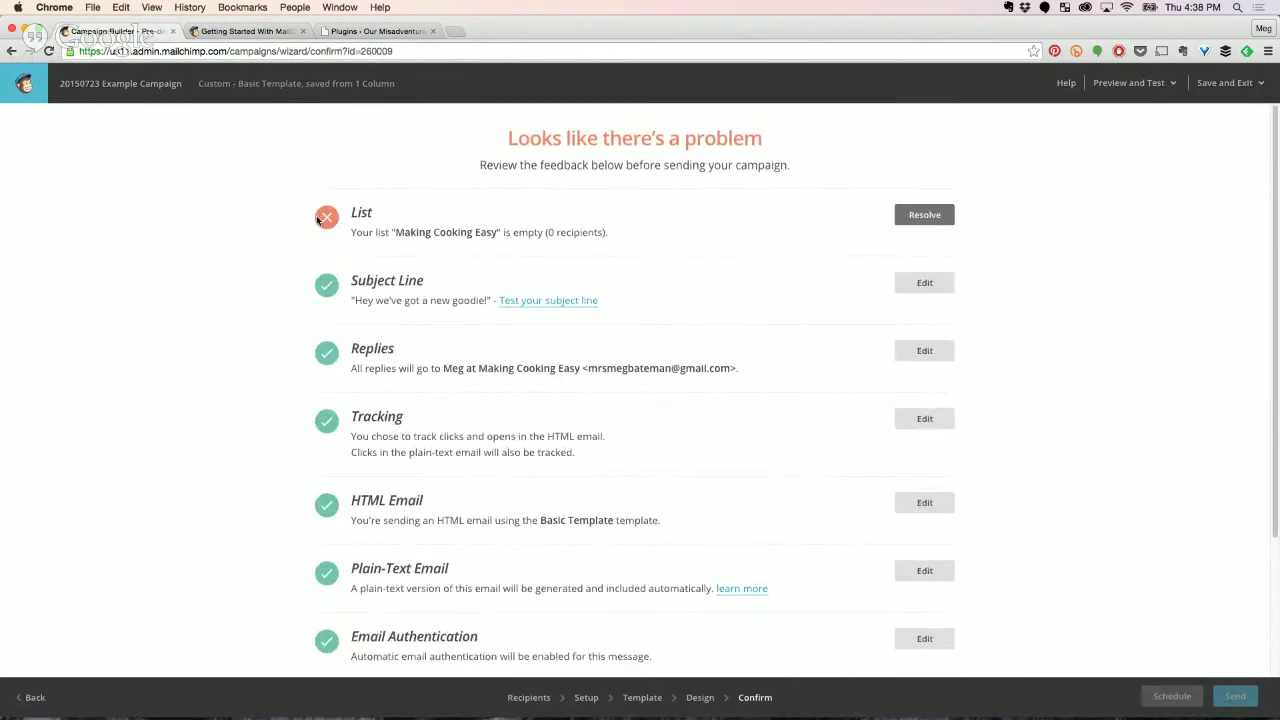
scroll(520, 440, "down", 3)
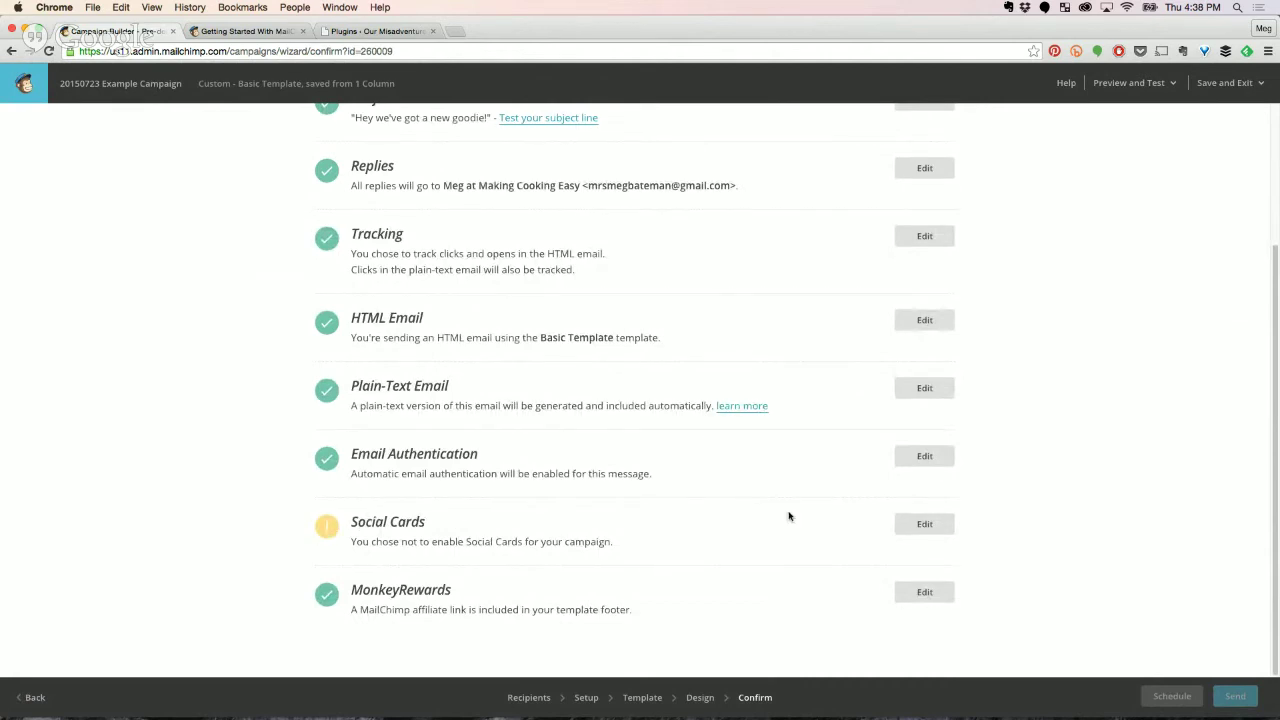
left_click(905, 525)
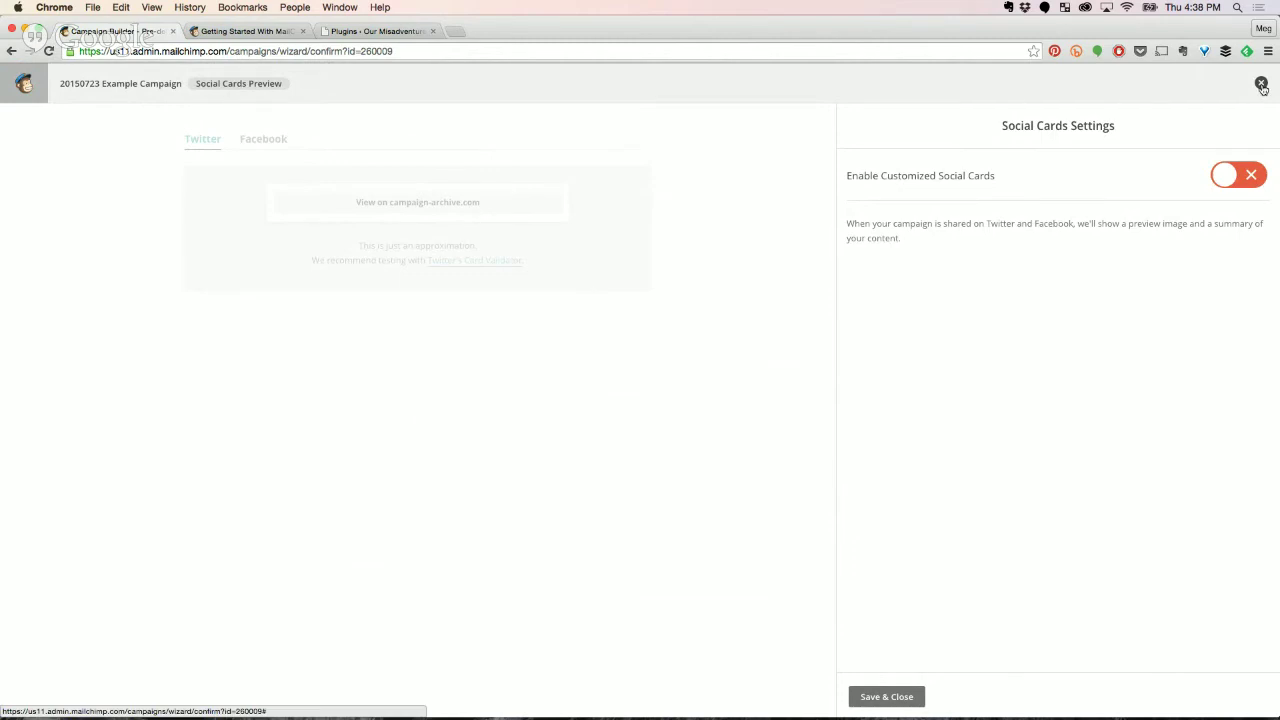
left_click(1262, 85)
scroll(543, 564, "up", 2)
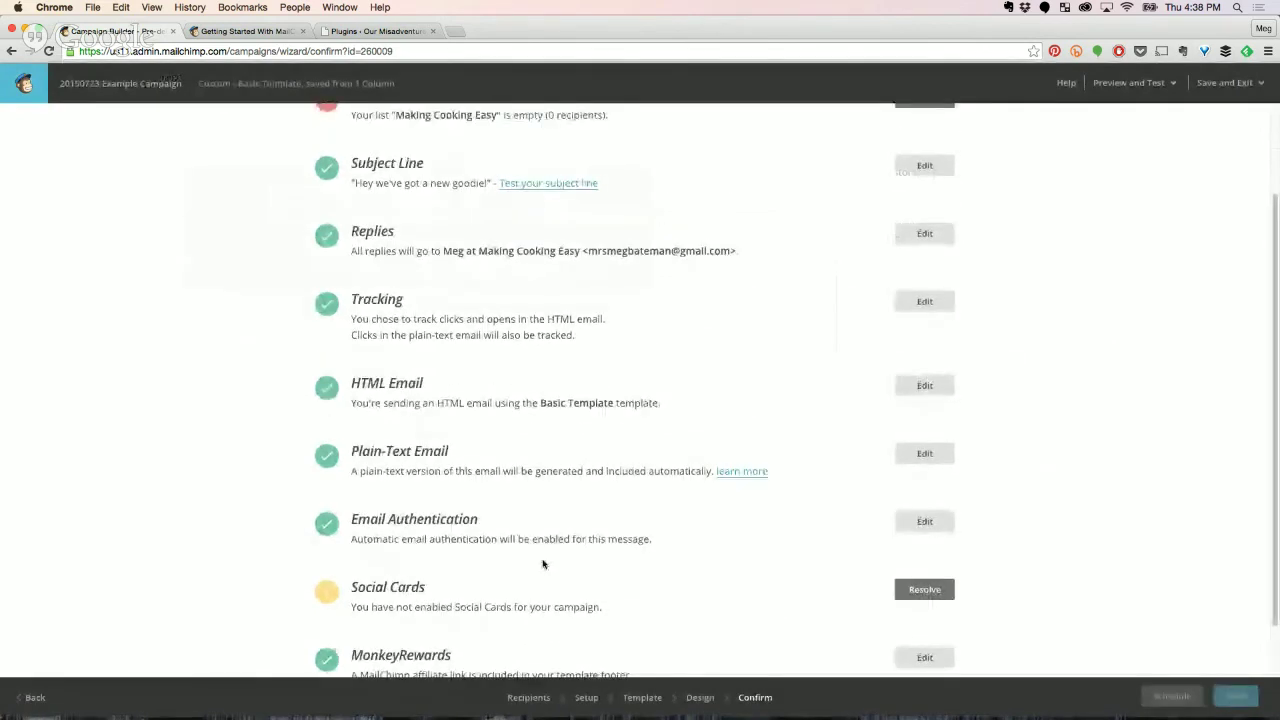
scroll(543, 564, "up", 2)
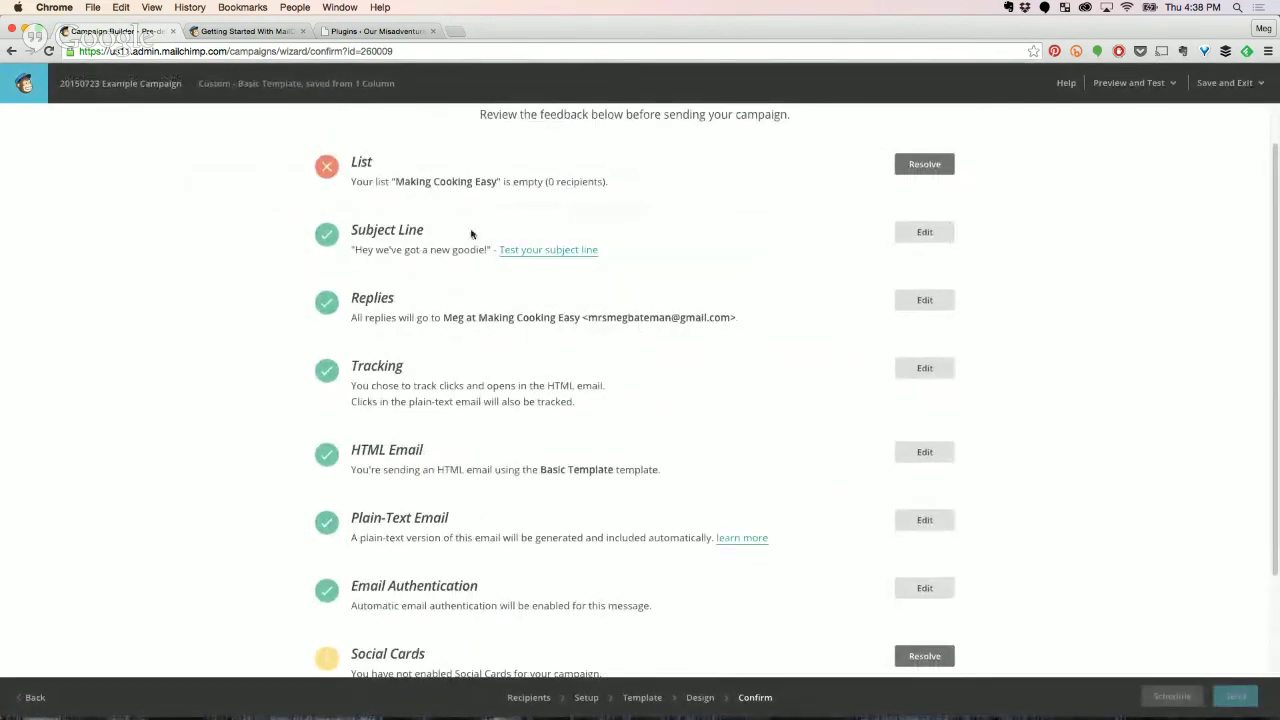
Review the Confirm checklist's empty Making Cooking Easy list warning and bring up the Save and Exit choices.
scroll(605, 600, "down", 3)
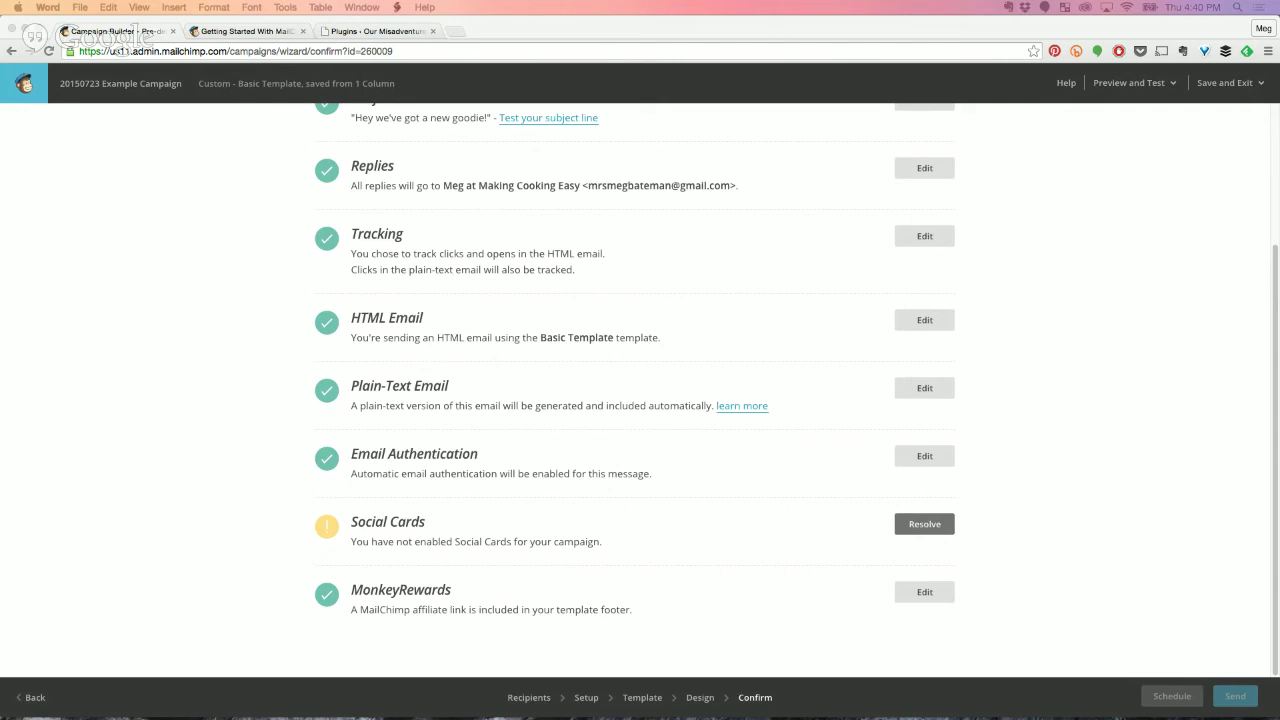
scroll(519, 438, "up", 1)
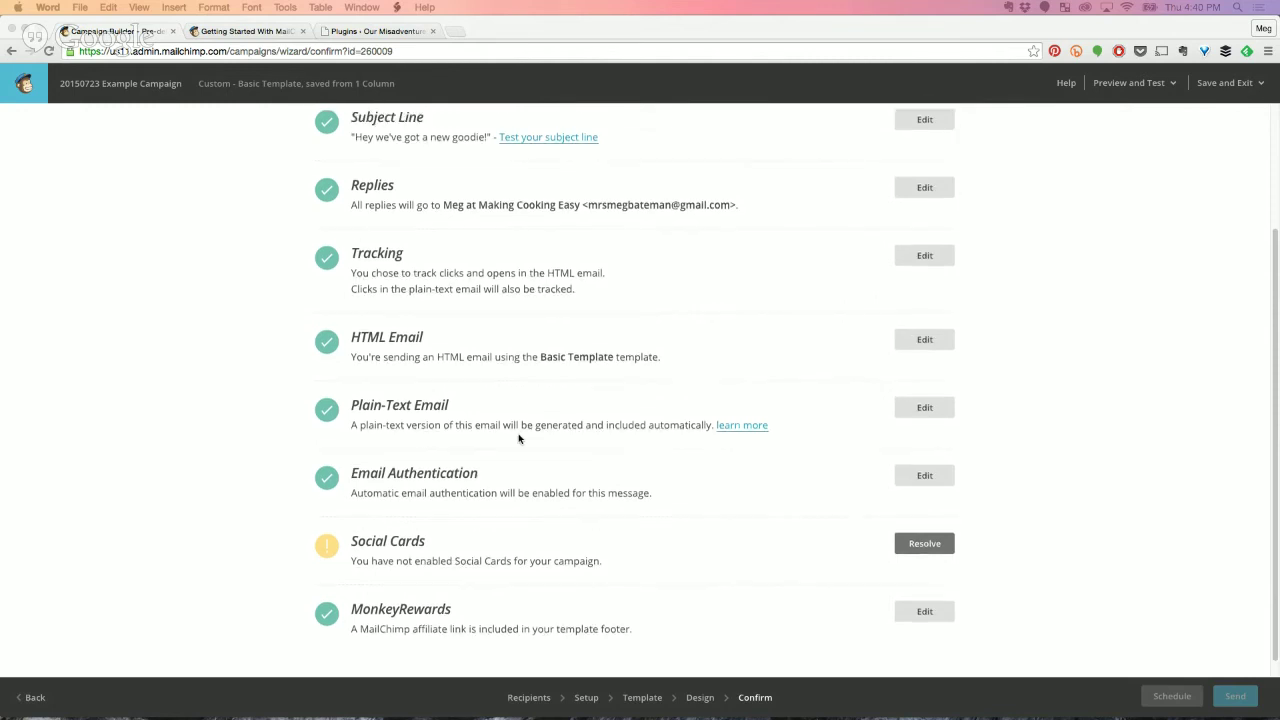
scroll(519, 438, "up", 3)
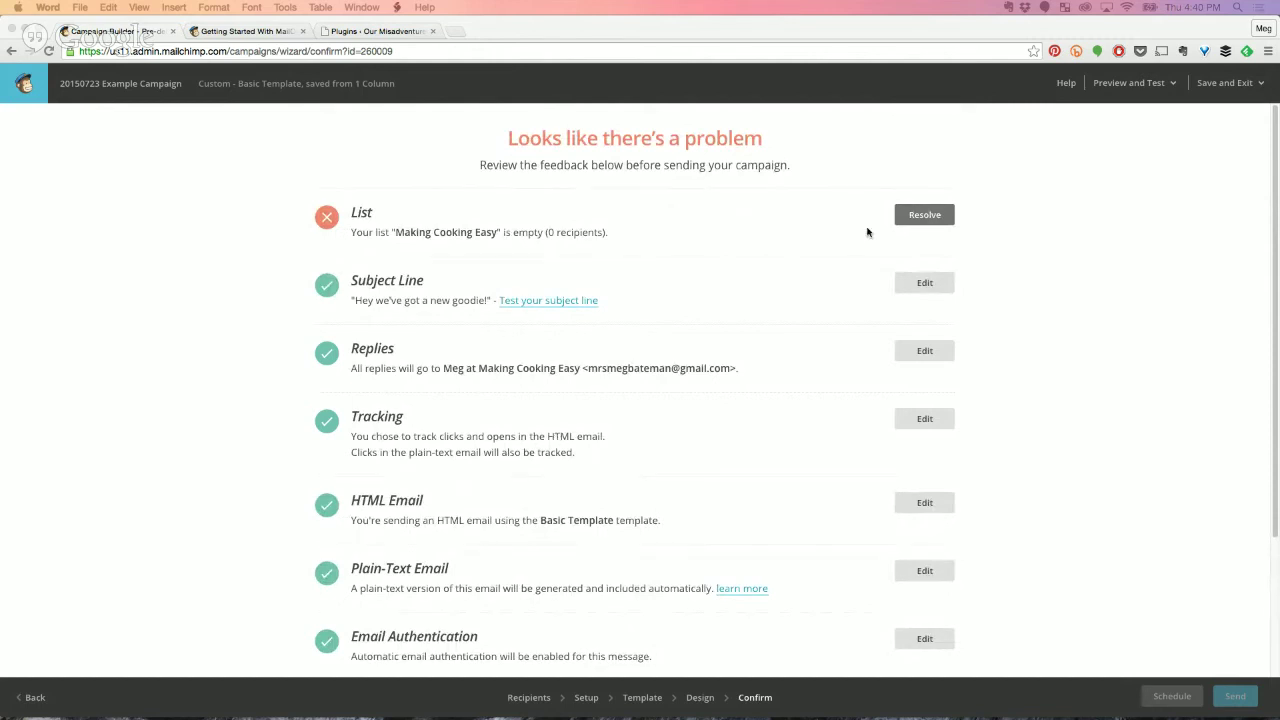
left_click(1238, 89)
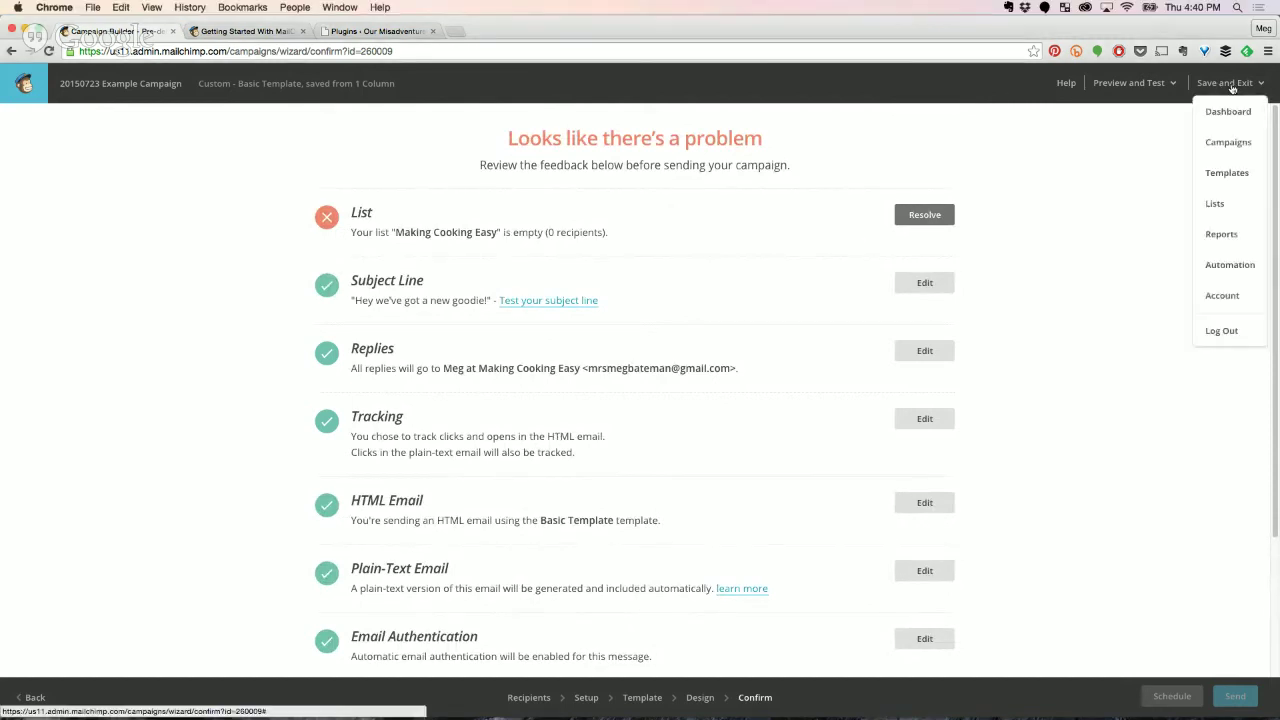
Save the campaign back to the Dashboard and go to the Lists overview showing Making Cooking Easy.
left_click(1203, 112)
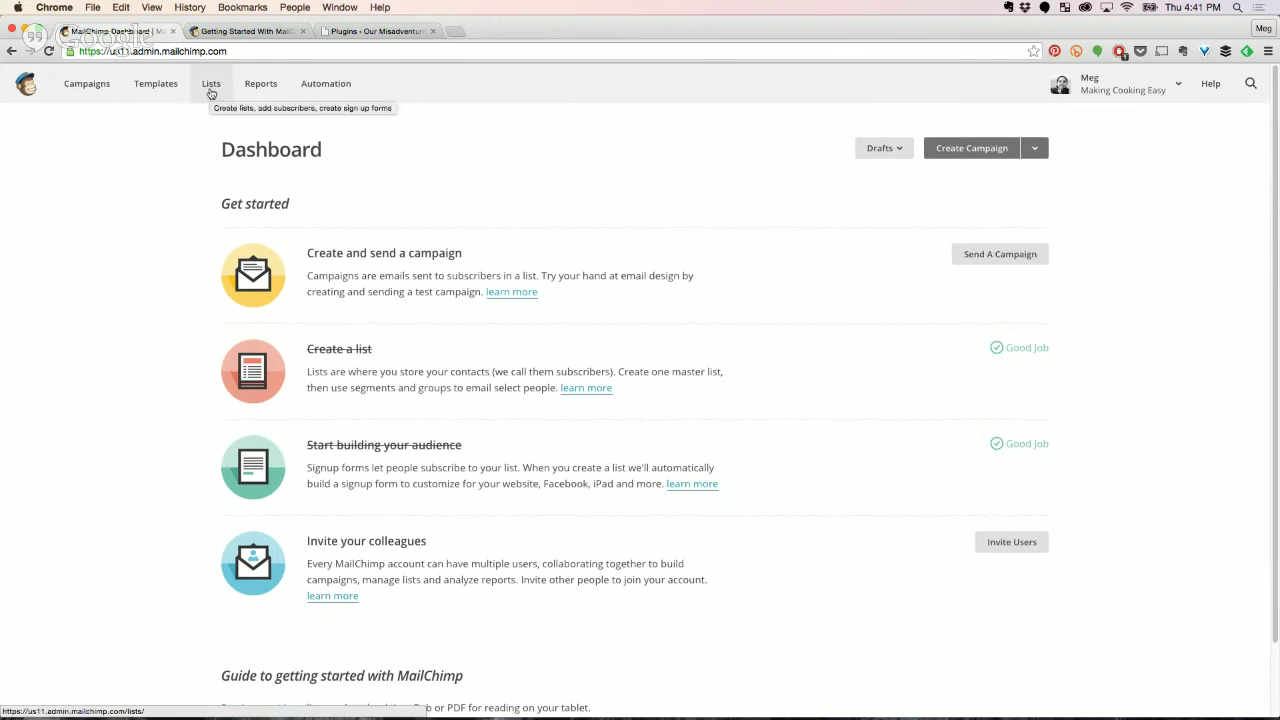
left_click(211, 84)
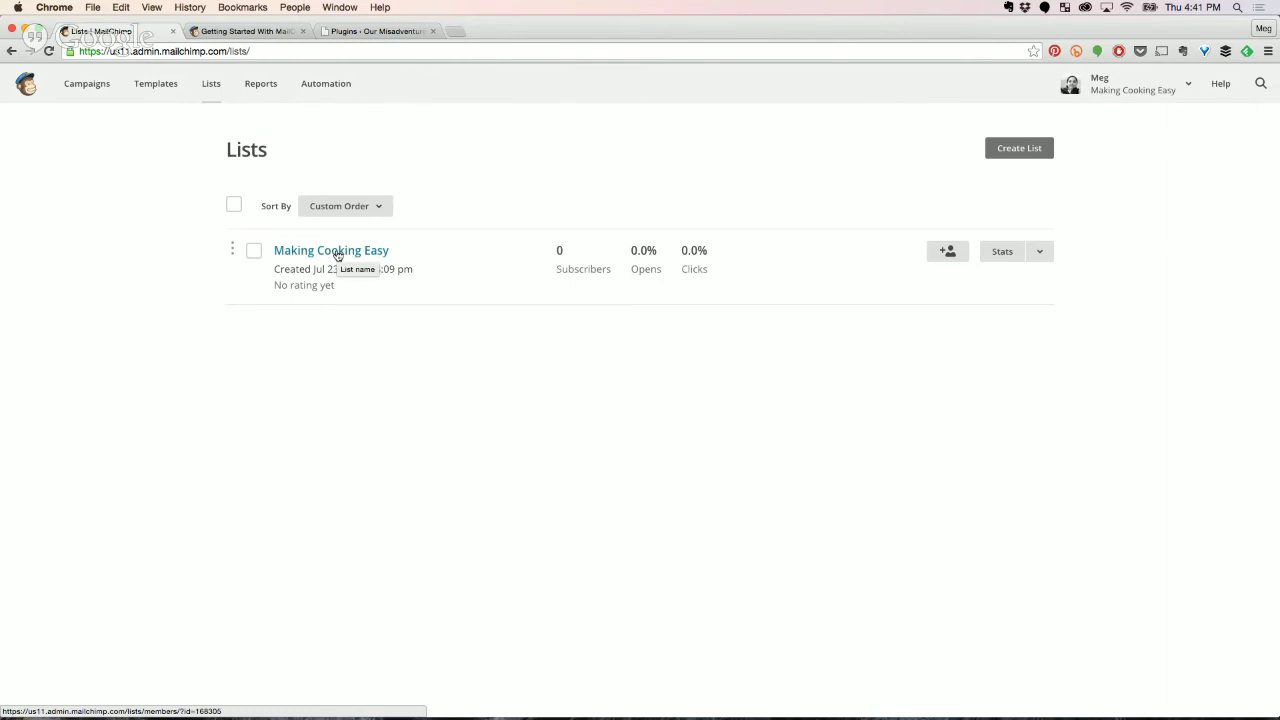
Open the Making Cooking Easy list and view its Signup forms options.
left_click(338, 252)
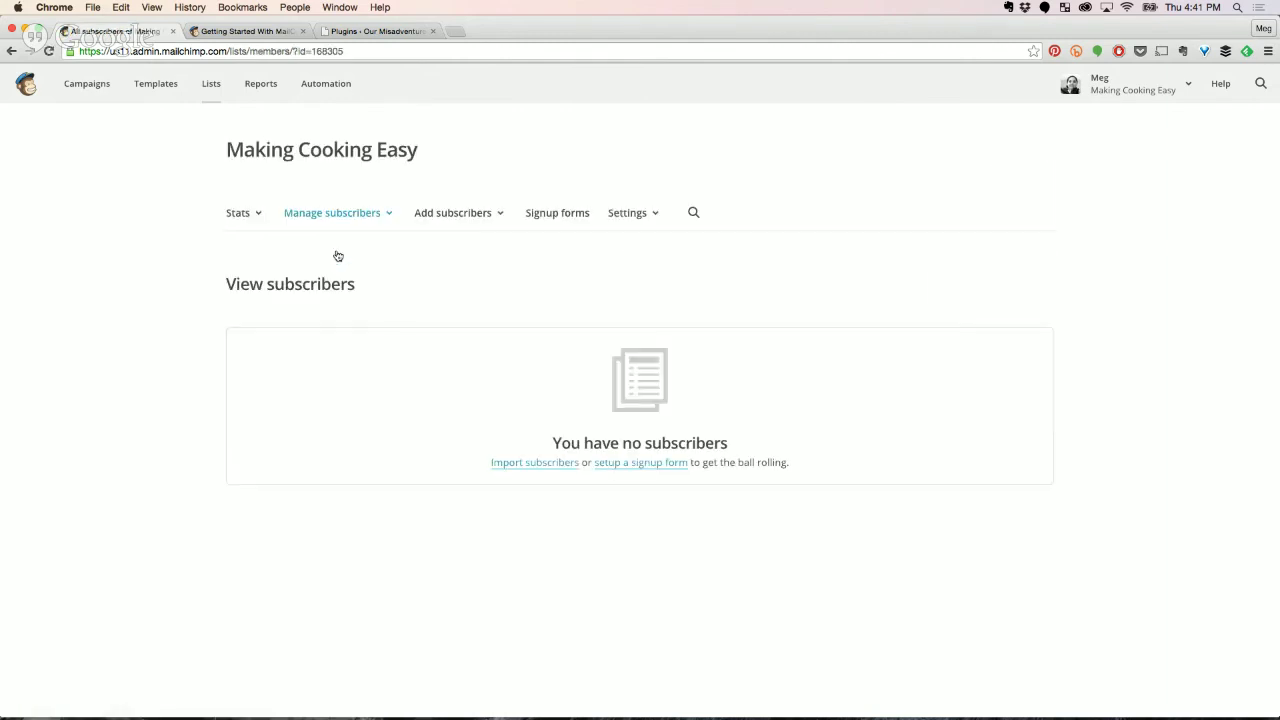
left_click(552, 216)
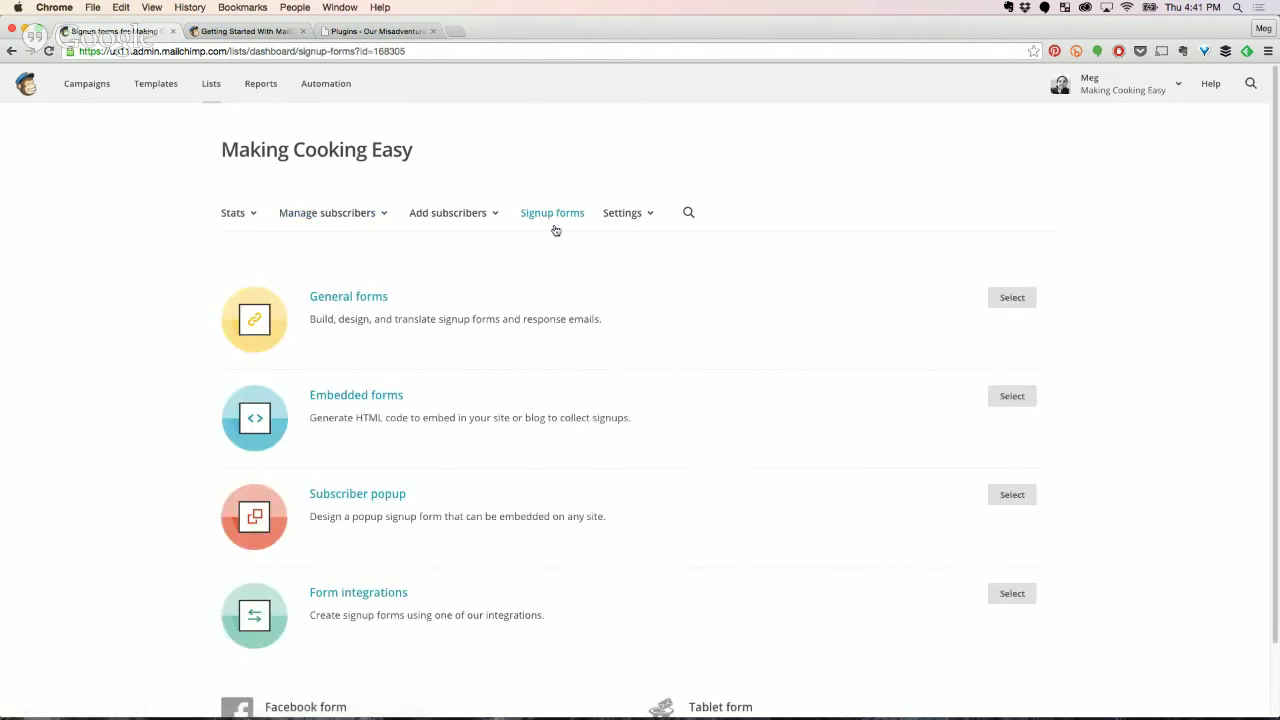
scroll(646, 380, "down", 2)
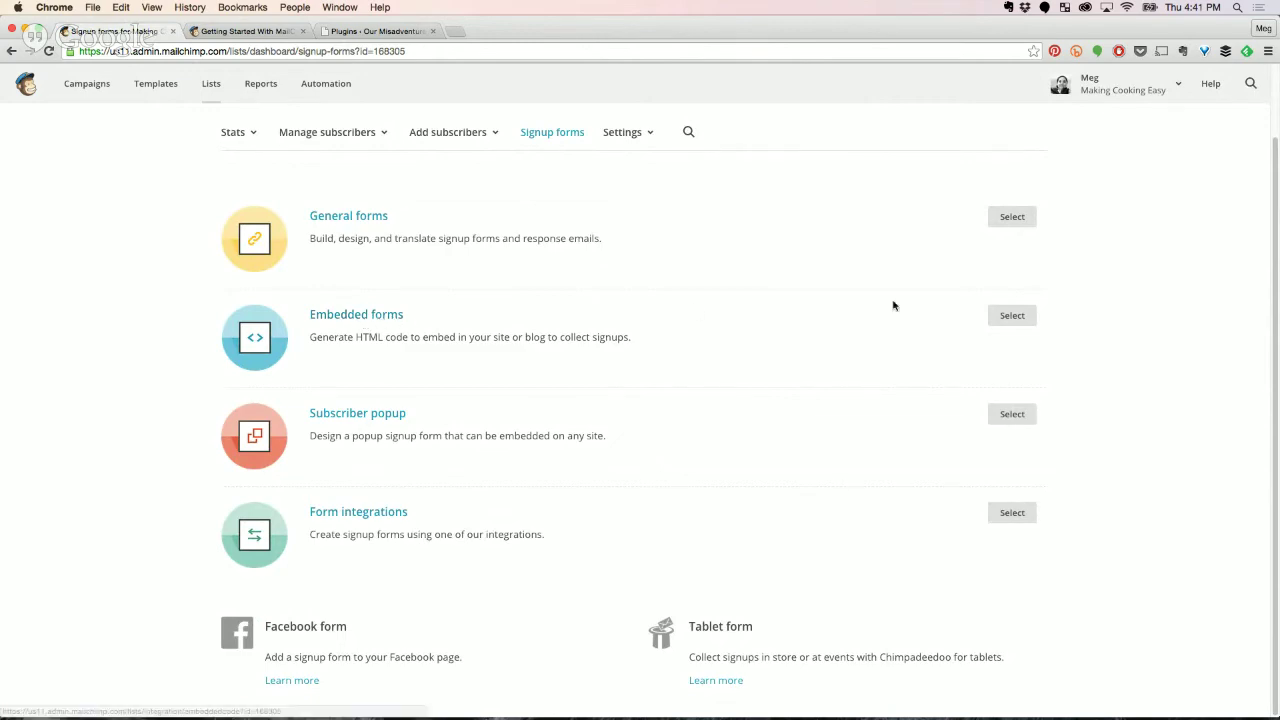
Set the Classic embedded form width to 200 px and turn off format options.
left_click(1011, 317)
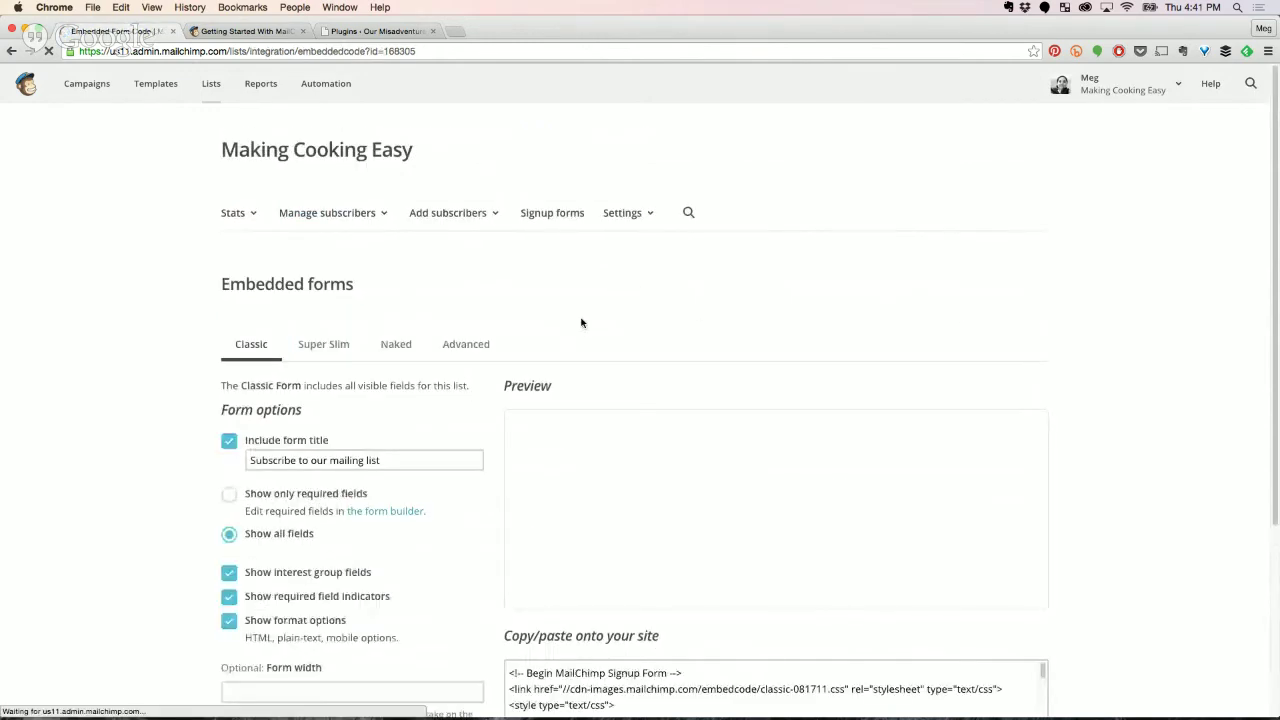
scroll(466, 509, "down", 2)
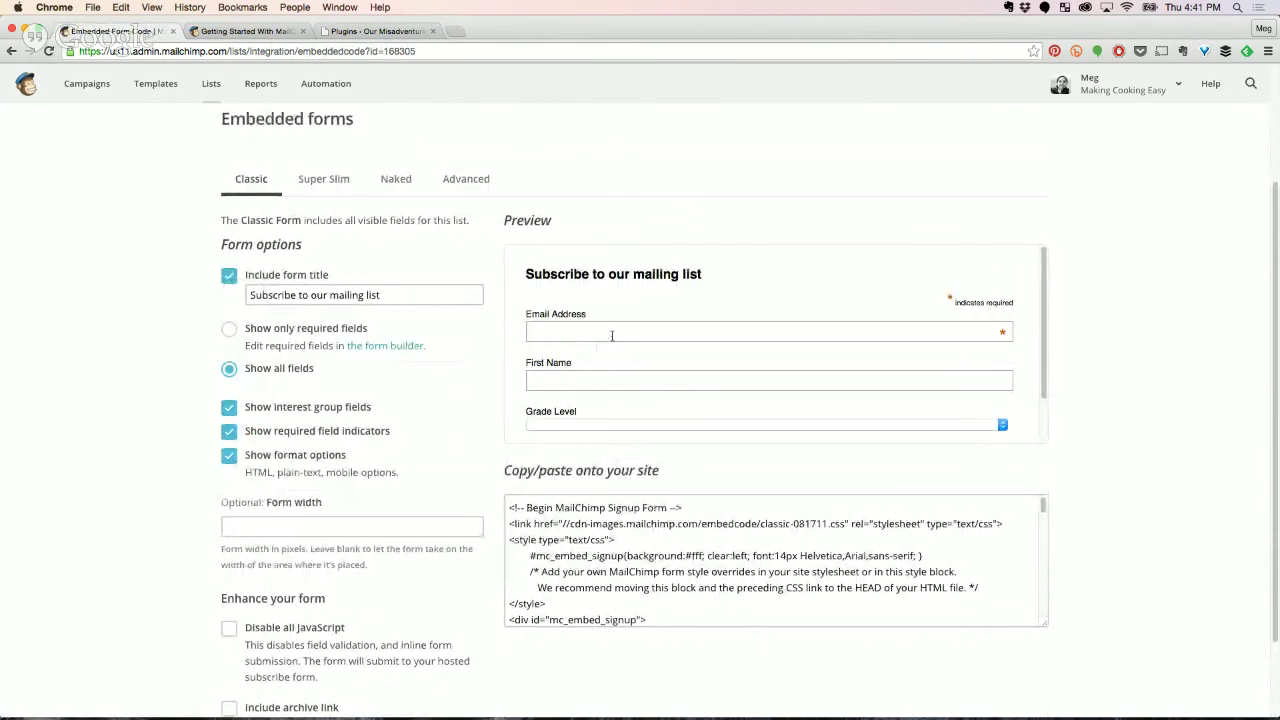
scroll(634, 397, "down", 1)
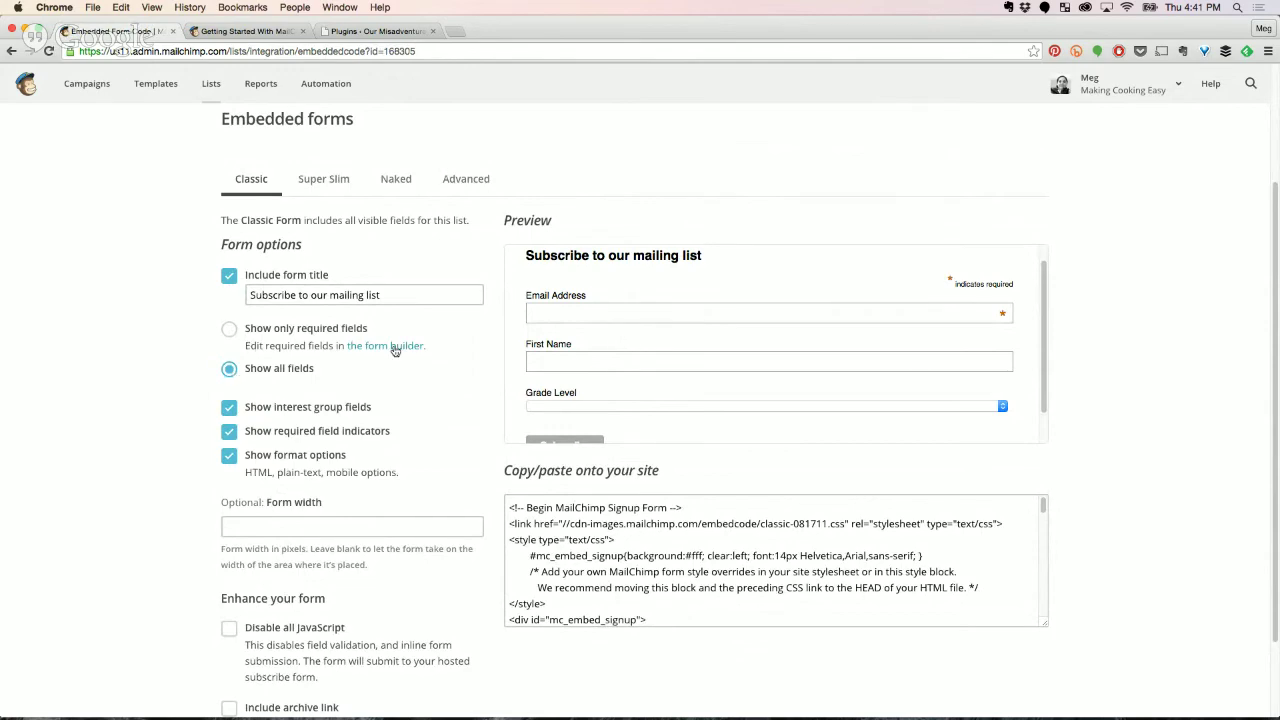
scroll(420, 354, "up", 3)
scroll(640, 540, "down", 1)
scroll(640, 540, "down", 2)
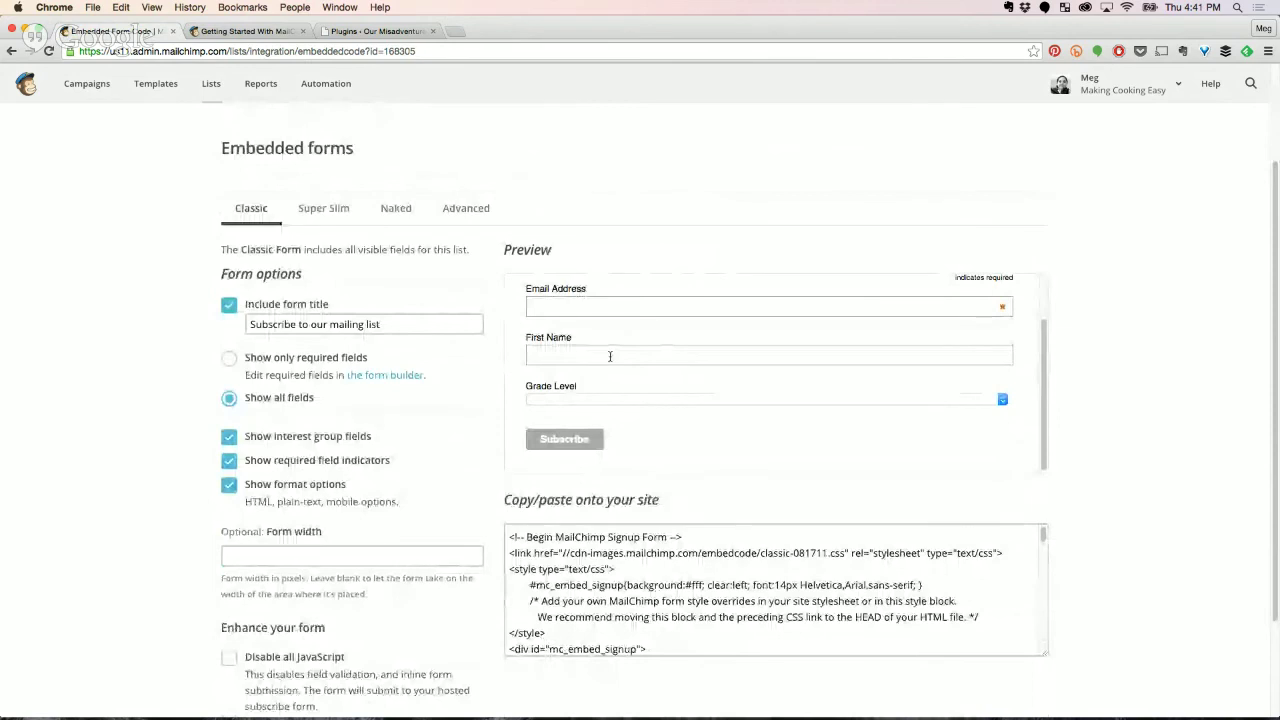
scroll(286, 473, "down", 2)
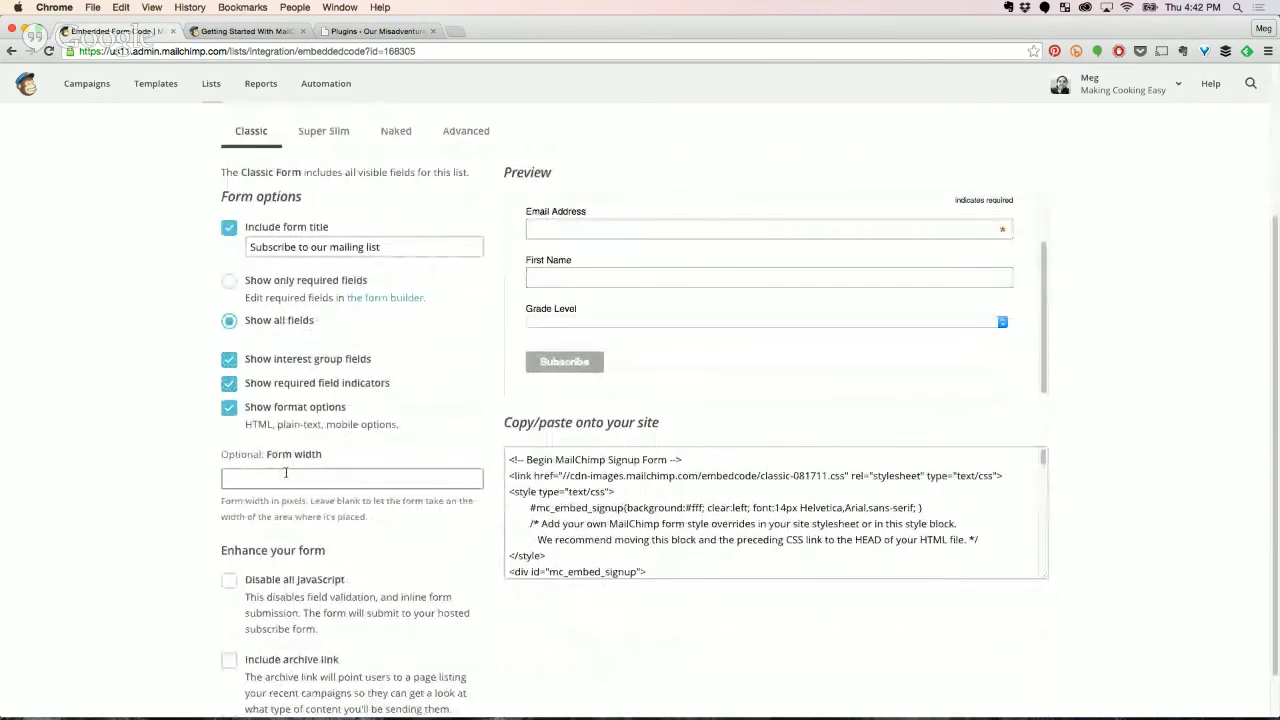
left_click(277, 472)
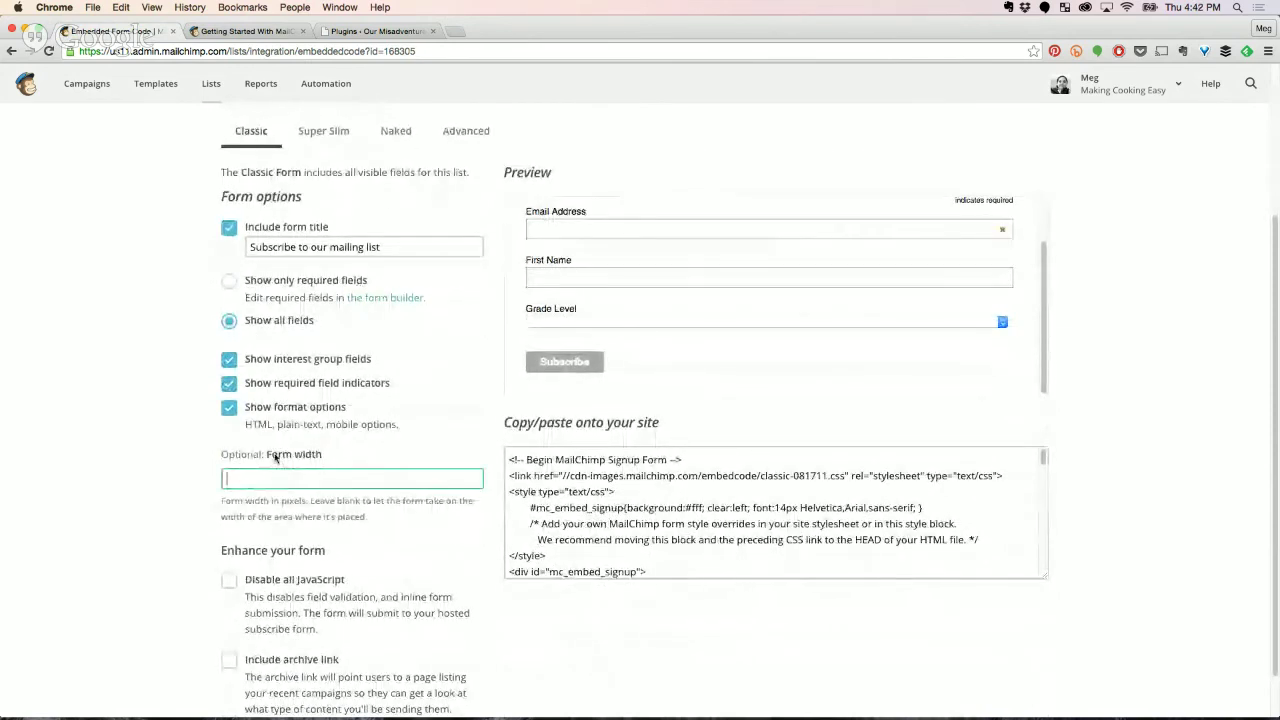
type("200")
left_click(660, 329)
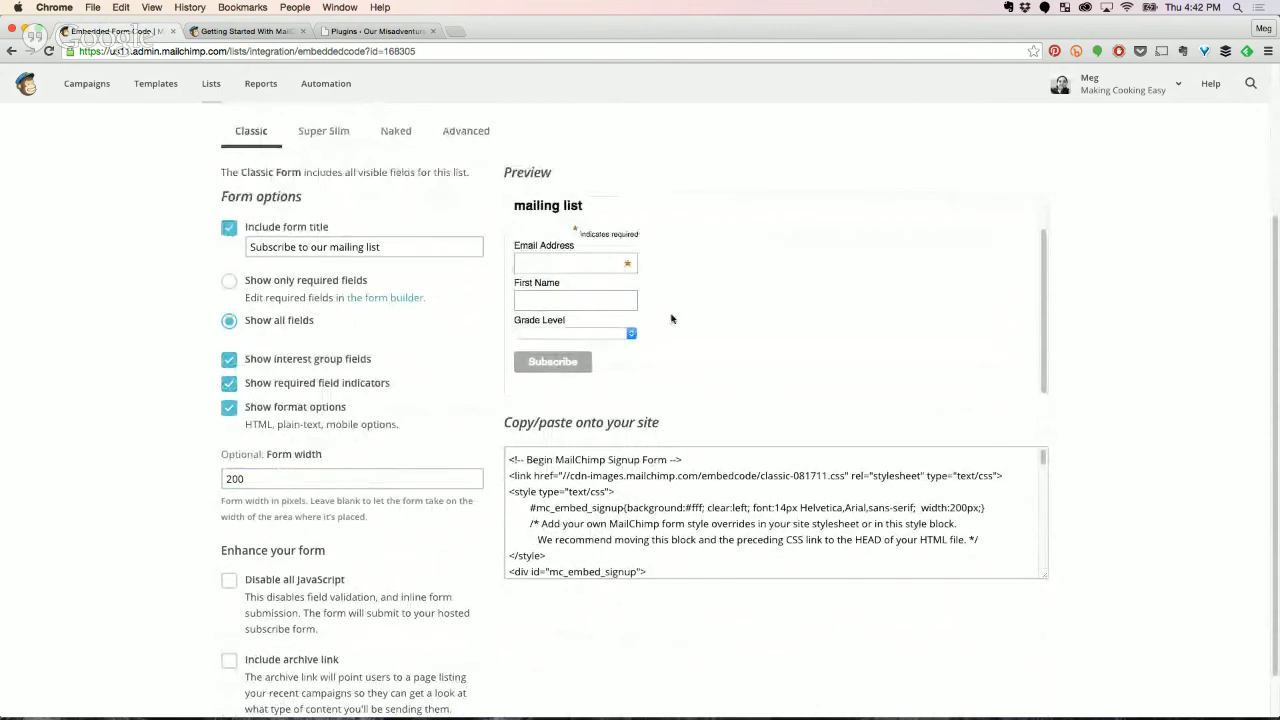
left_click(229, 407)
Select all the generated embed code, then return to the list's Signup forms page.
scroll(289, 483, "up", 1)
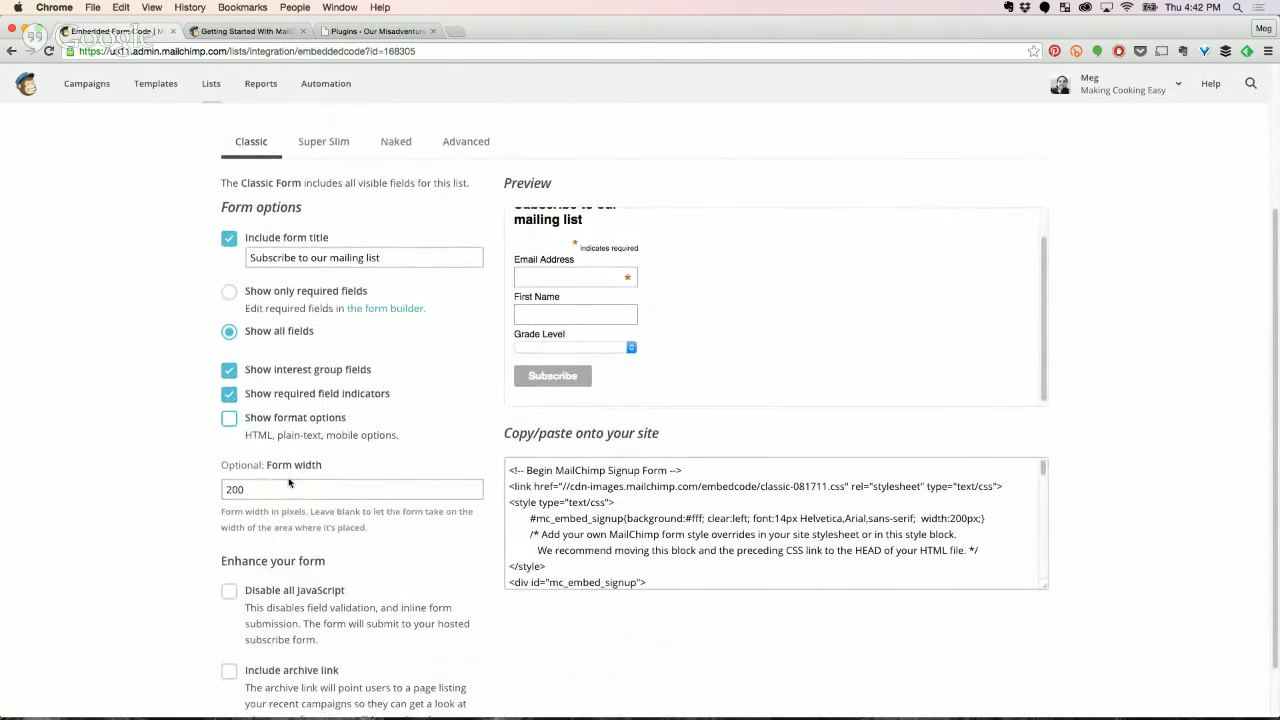
scroll(289, 483, "up", 1)
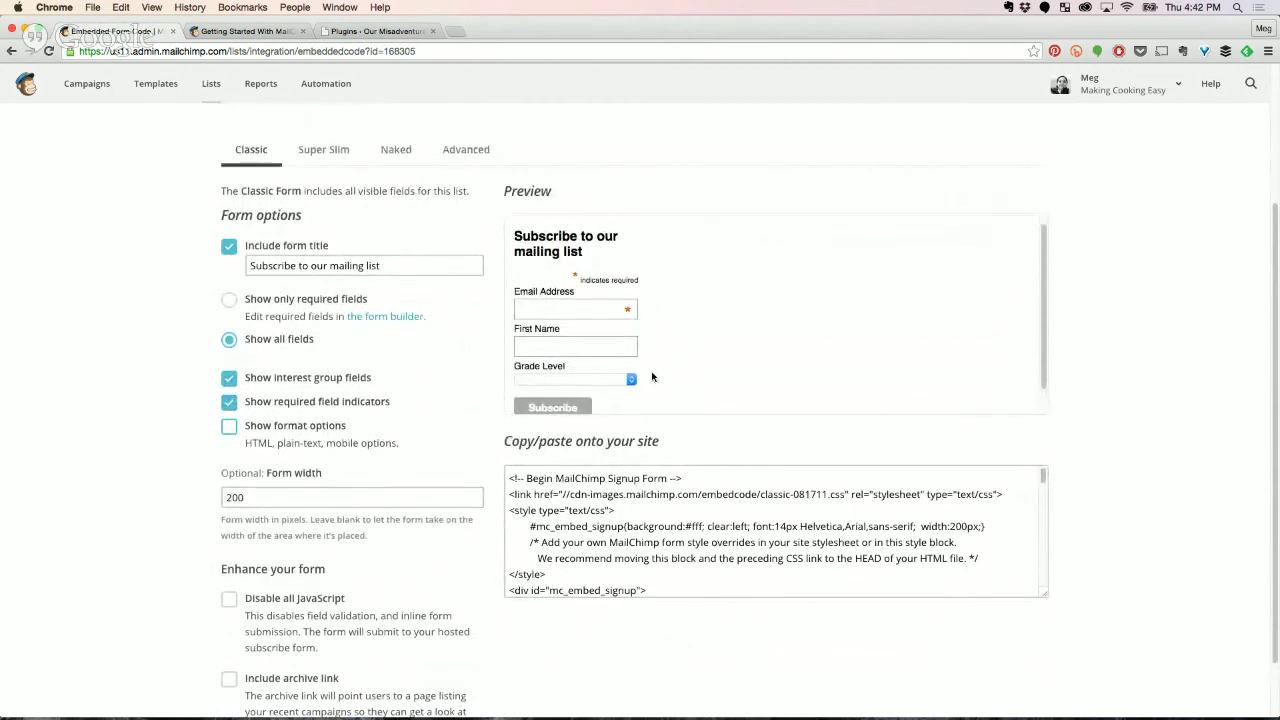
left_click(671, 568)
scroll(700, 585, "down", 5)
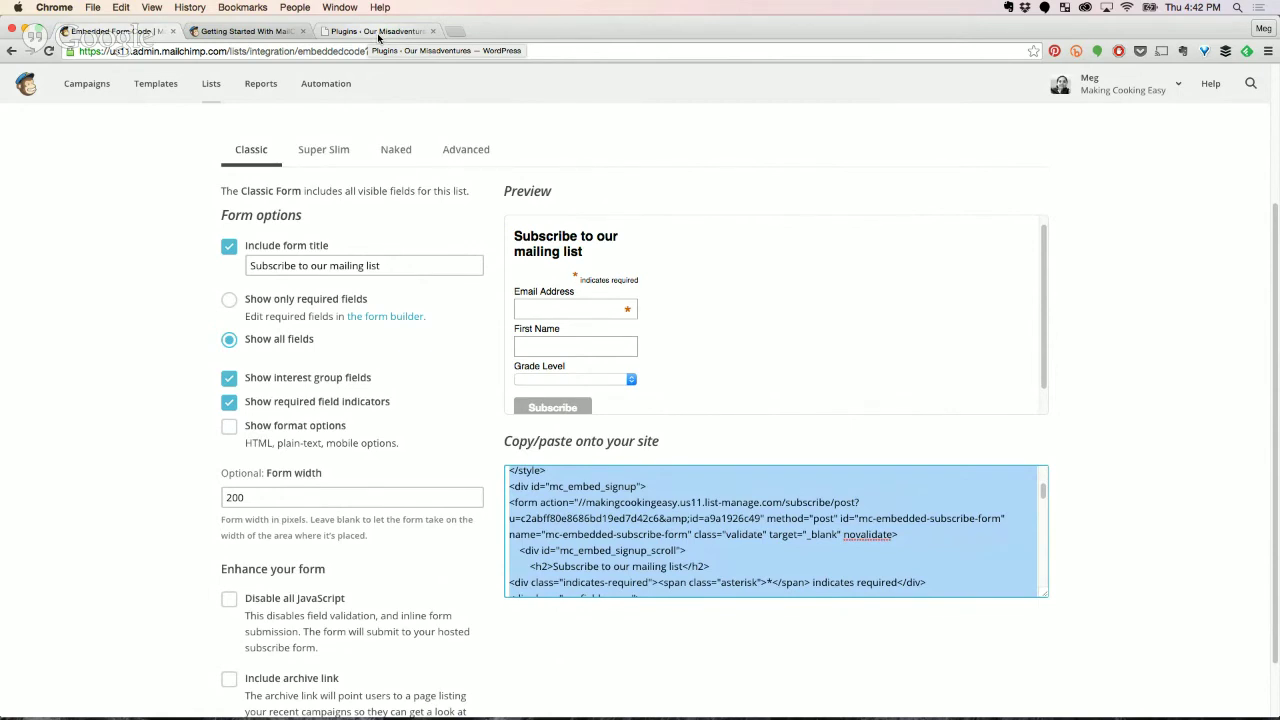
key("super+bracketleft")
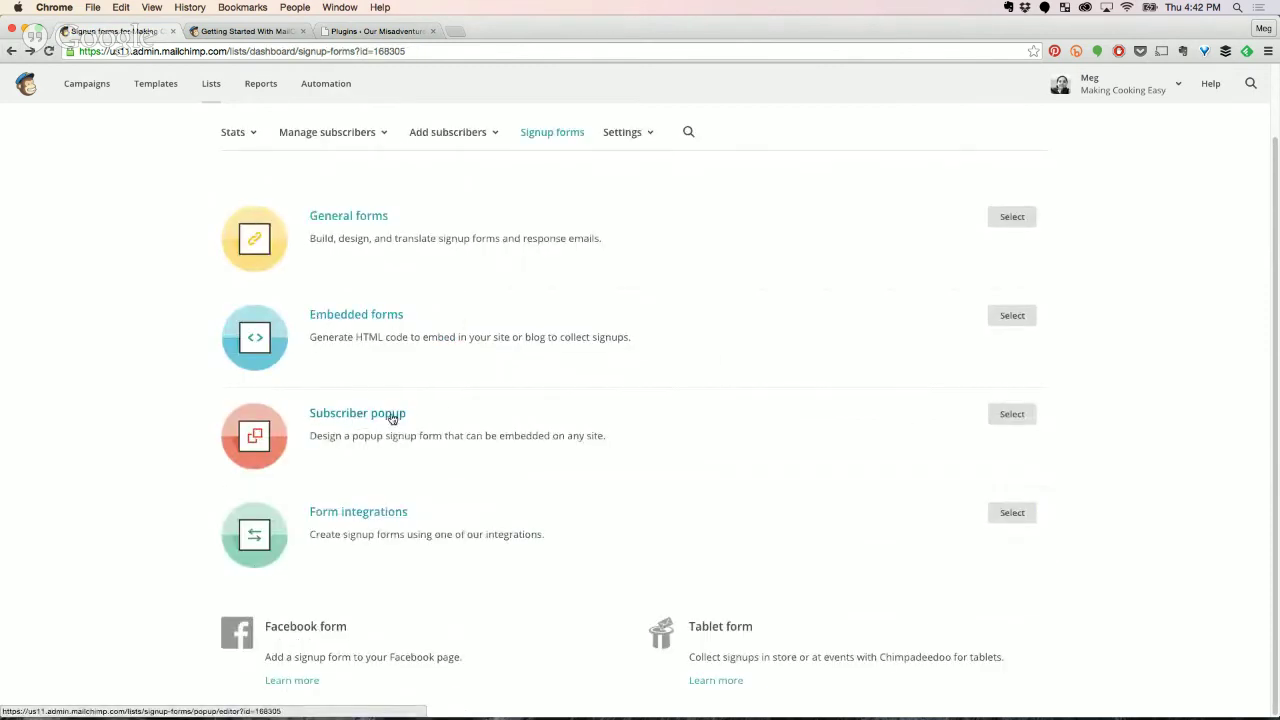
Glance at the Subscriber popup designer, return to Signup forms, then switch to the WordPress Plugins tab.
left_click(1018, 414)
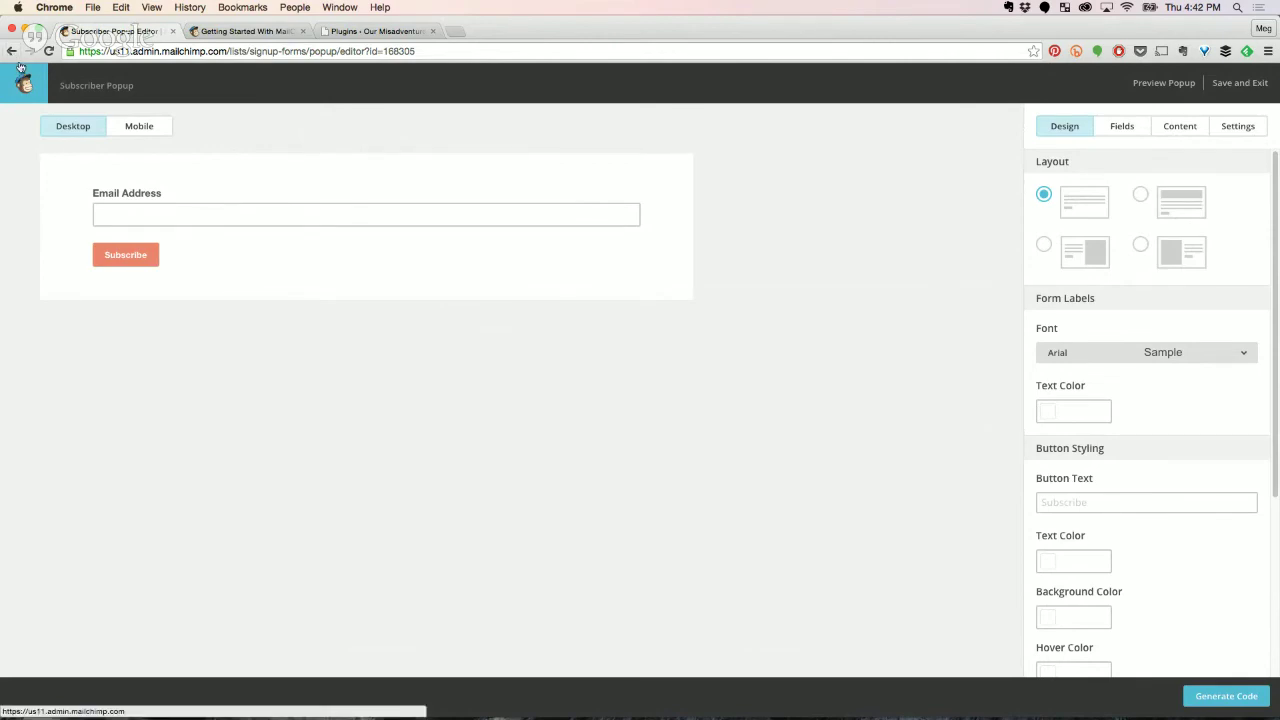
left_click(10, 52)
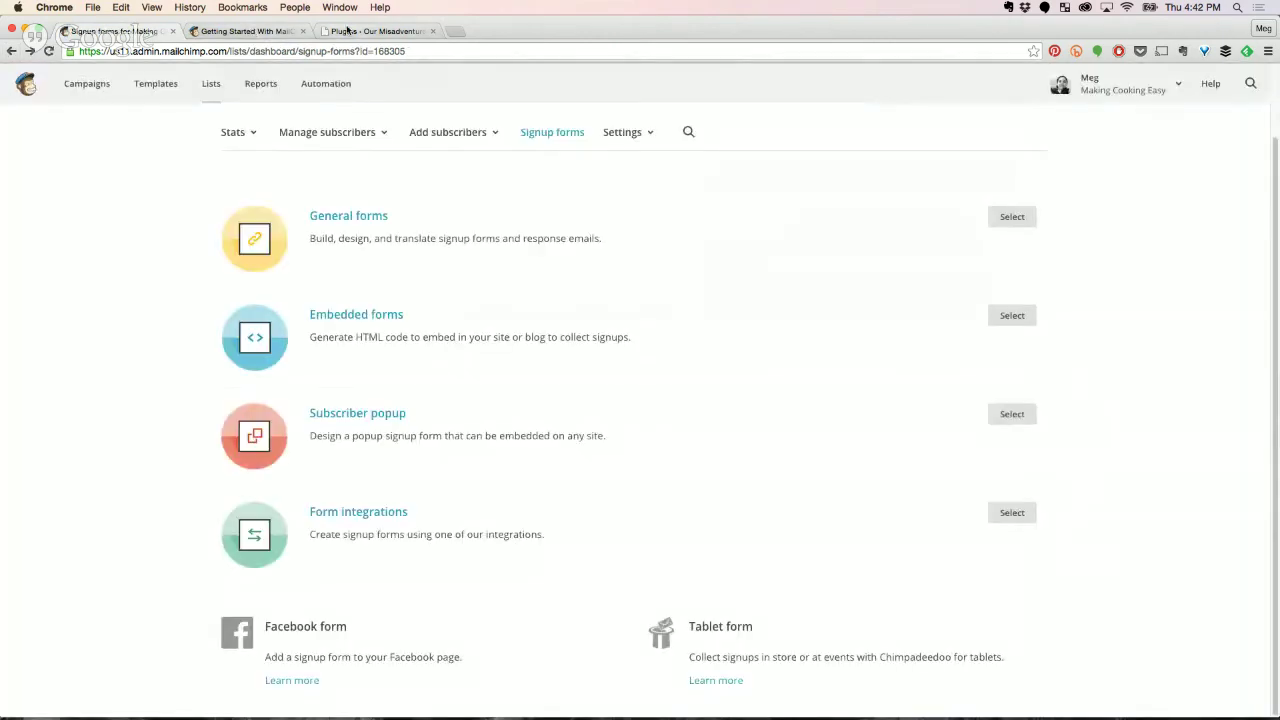
left_click(351, 33)
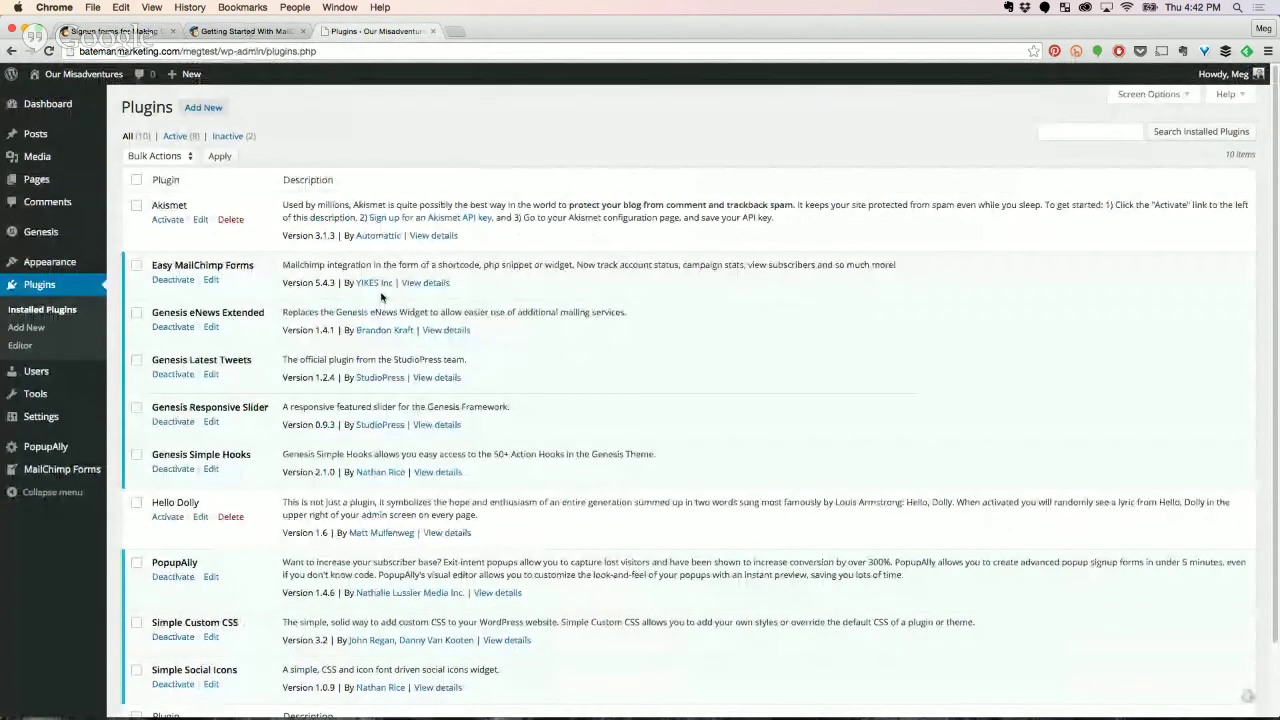
Check the Getting Started With MailChimp guide, then return to the Mailchimp Signup forms tab.
mouse_move(52, 448)
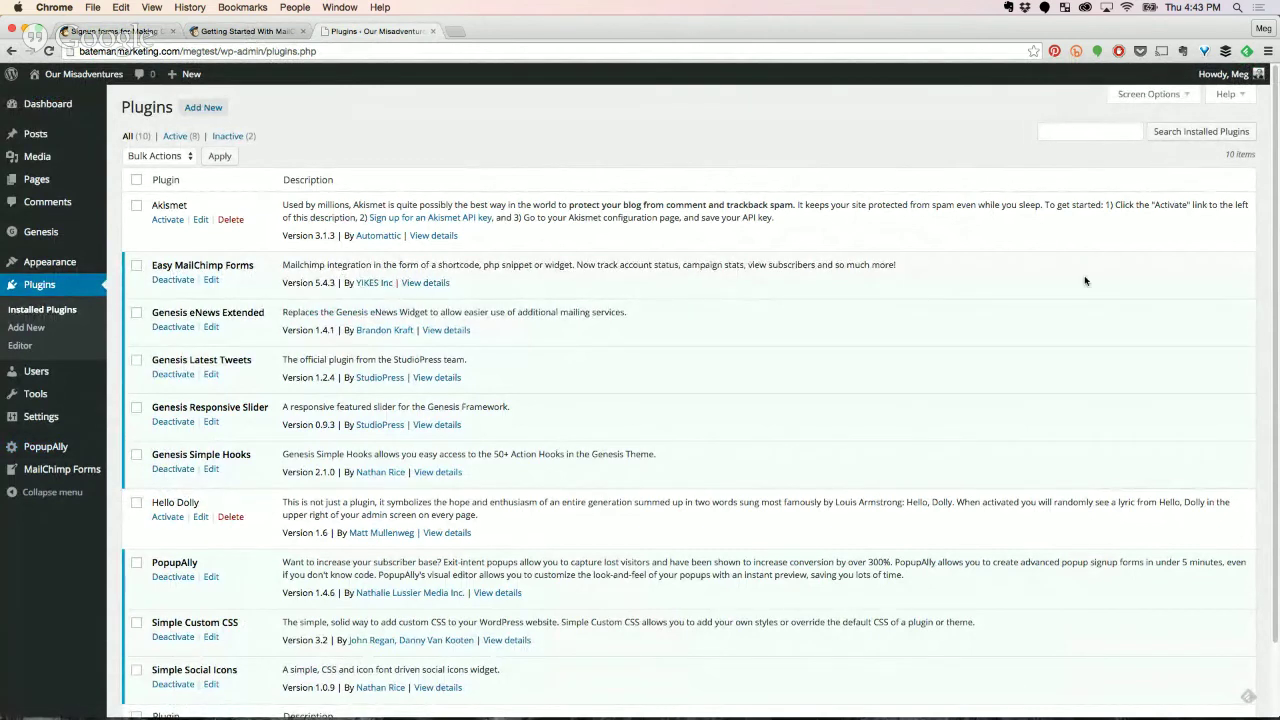
left_click(210, 33)
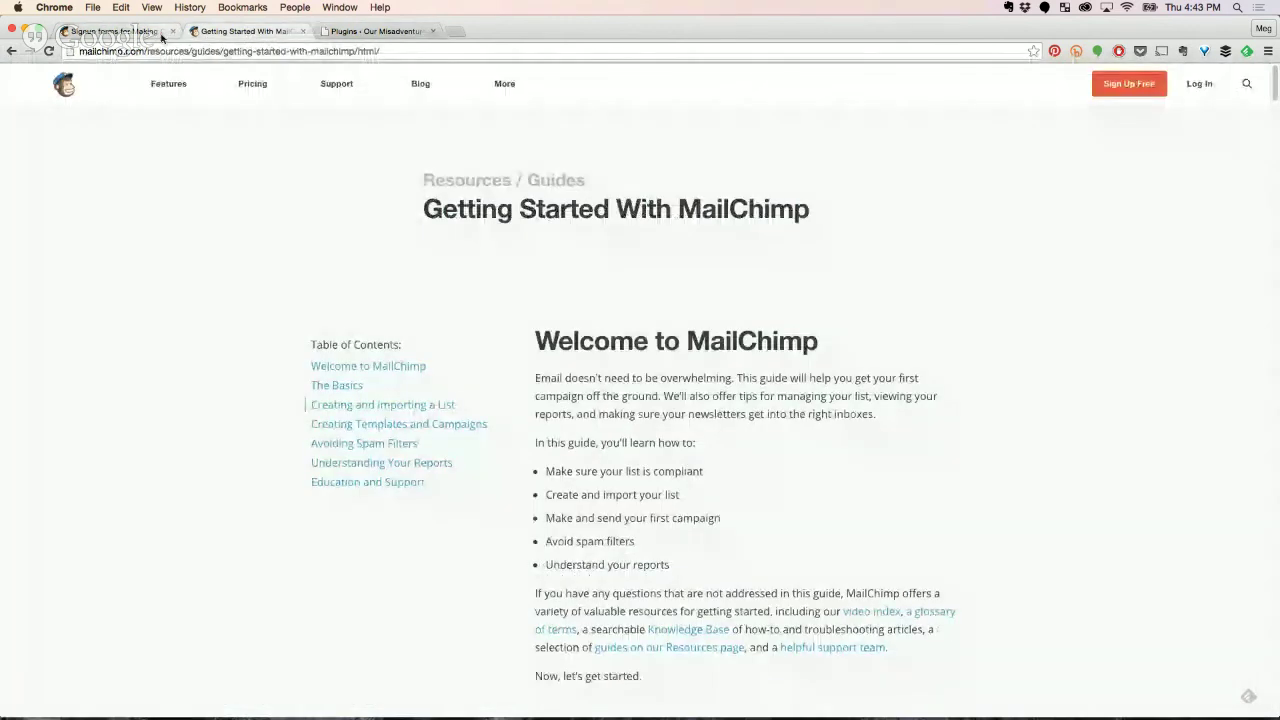
left_click(115, 31)
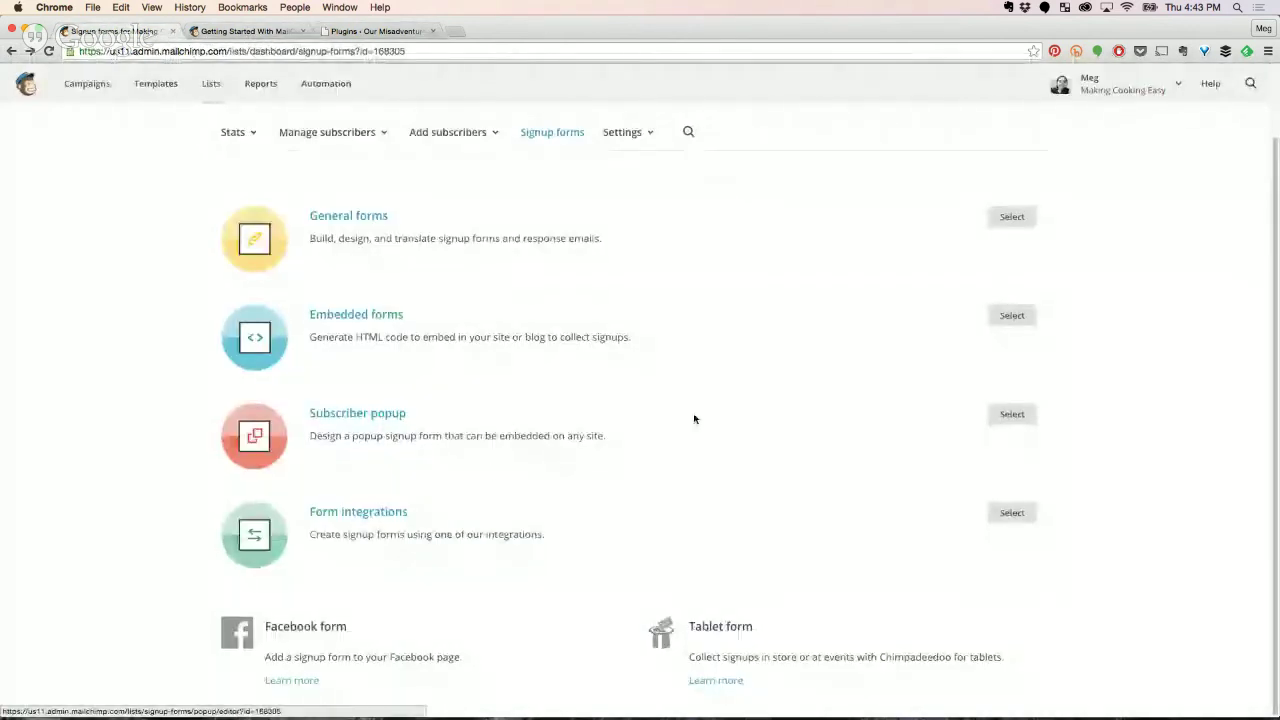
Add First Name and Grade Level fields to the subscriber popup, then switch to WordPress Plugins.
left_click(1012, 414)
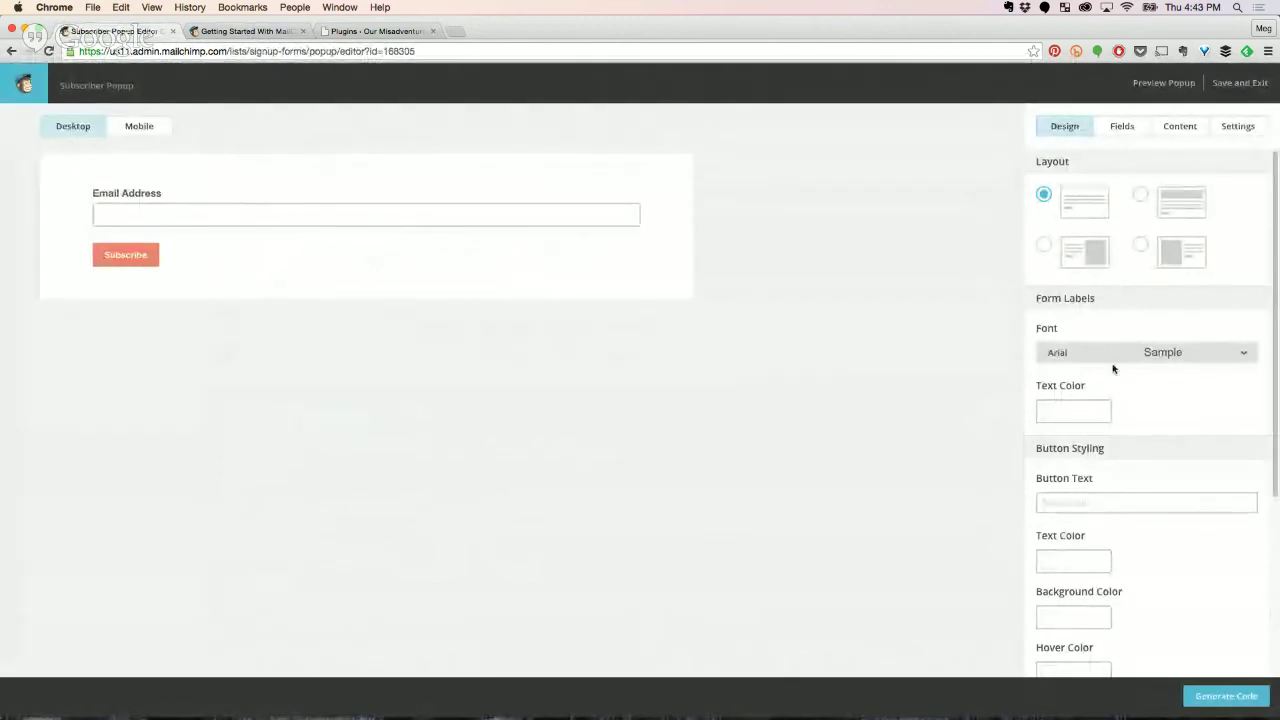
left_click(1127, 127)
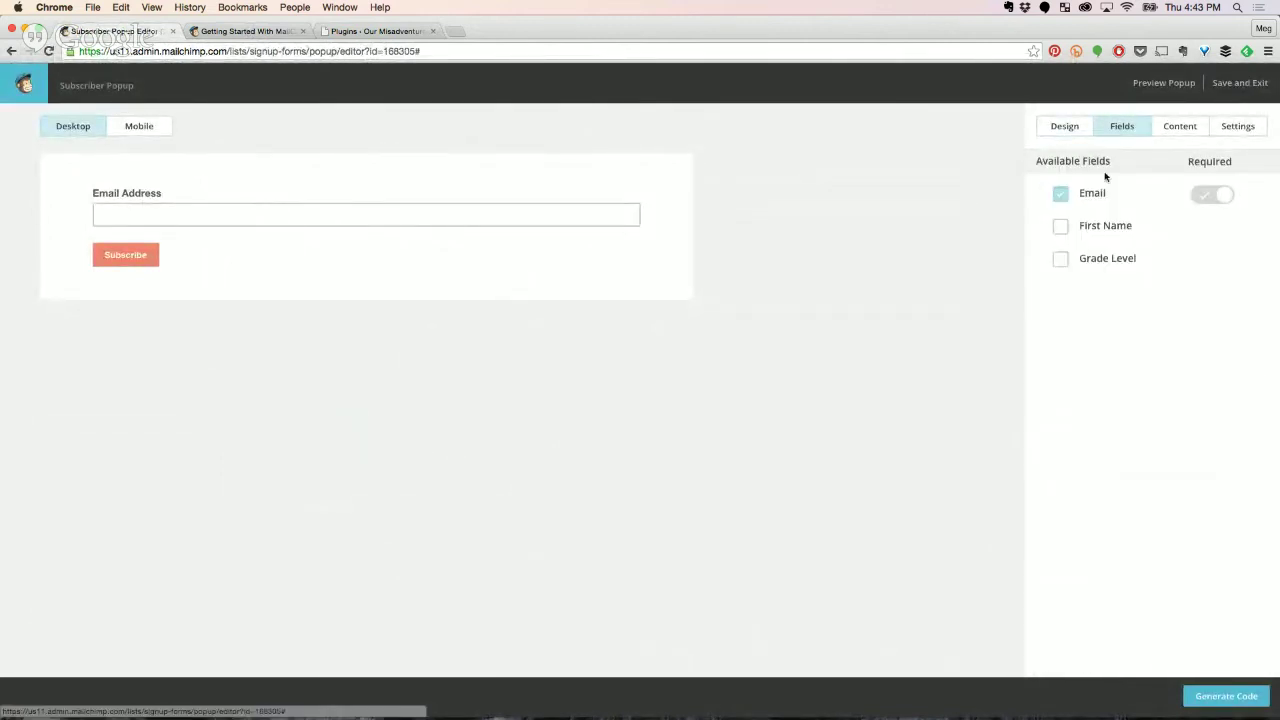
left_click(1060, 227)
left_click(1062, 259)
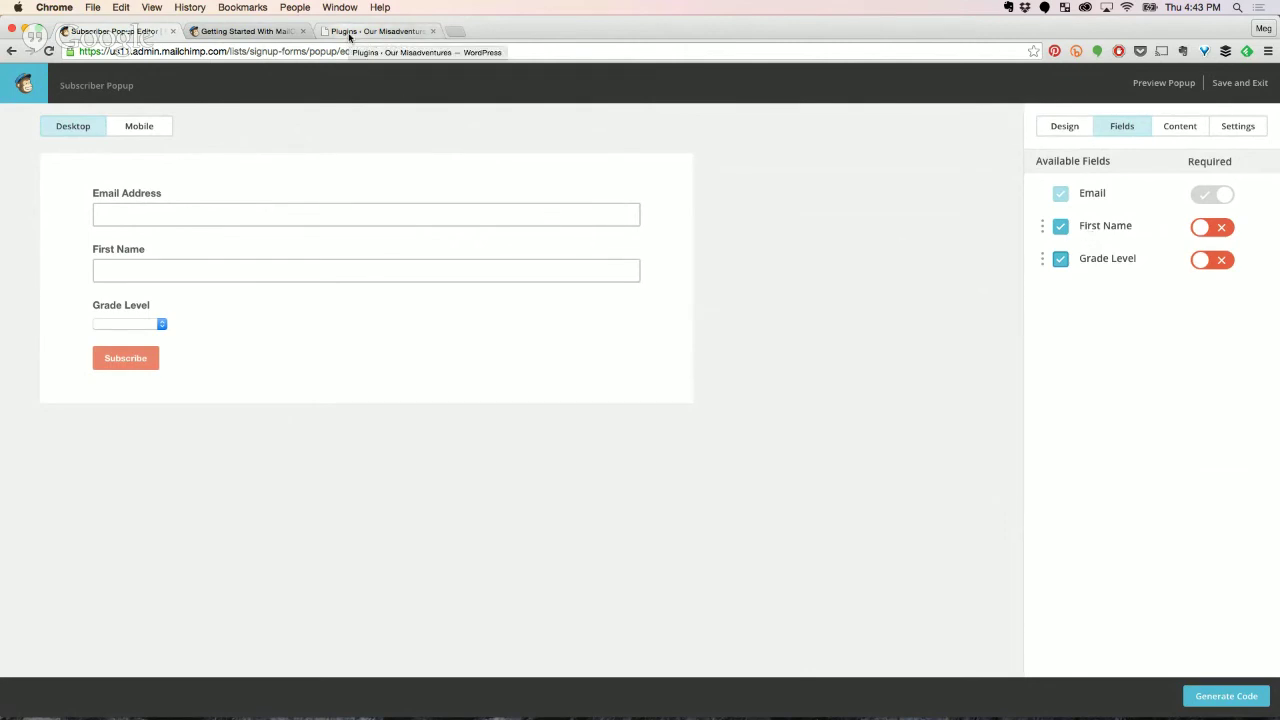
left_click(349, 31)
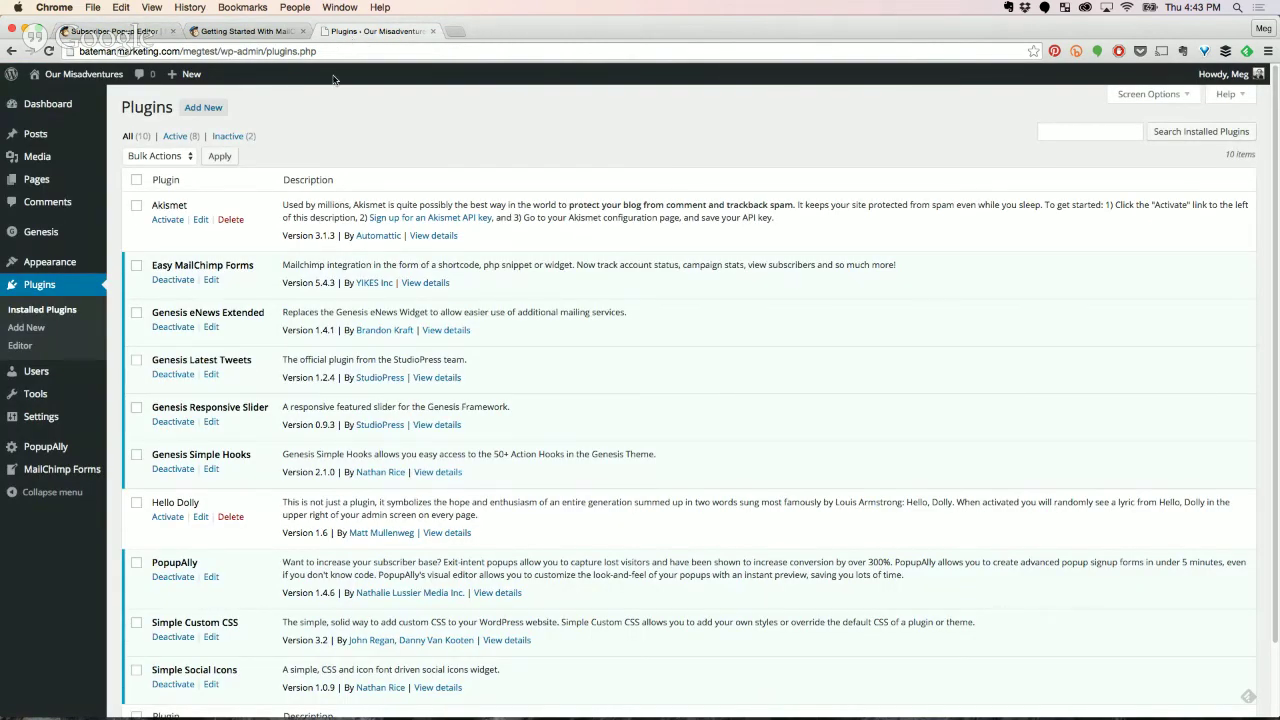
Enable Exit-intent popup for Popup 1 in PopupAlly's Display Settings.
left_click(45, 446)
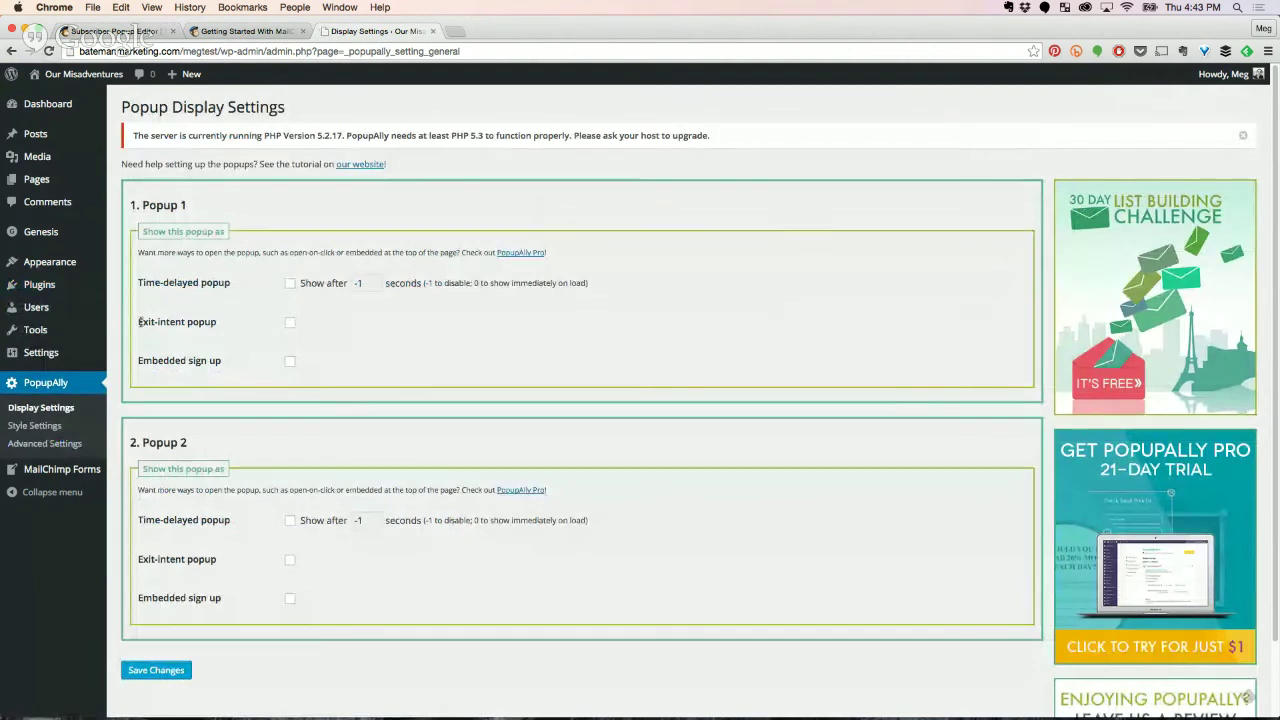
left_click_drag(138, 322, 219, 317)
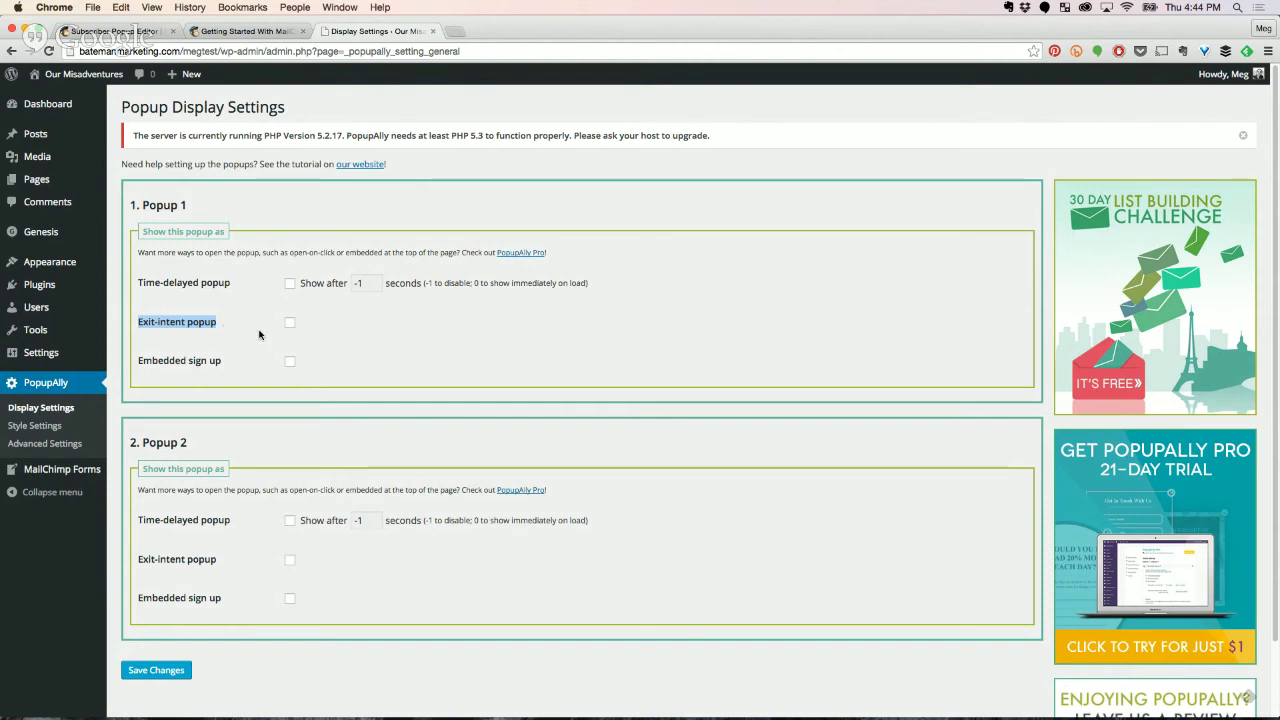
left_click_drag(123, 107, 282, 108)
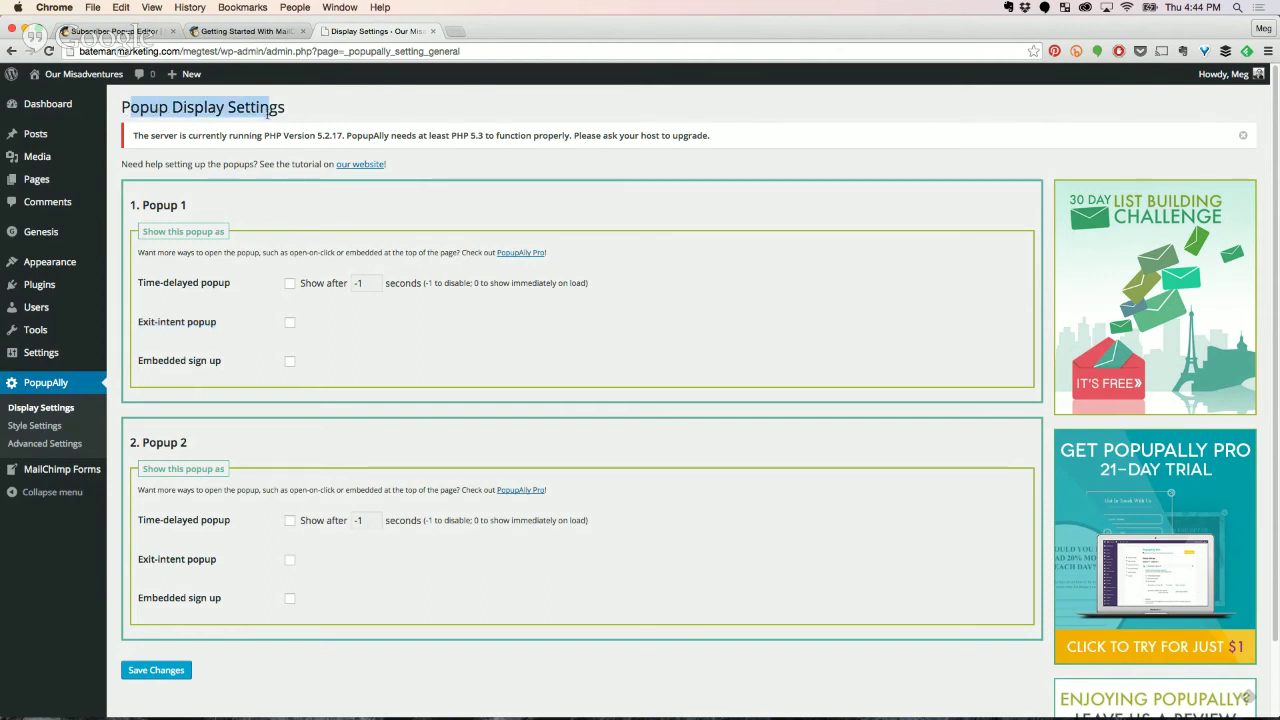
left_click(289, 325)
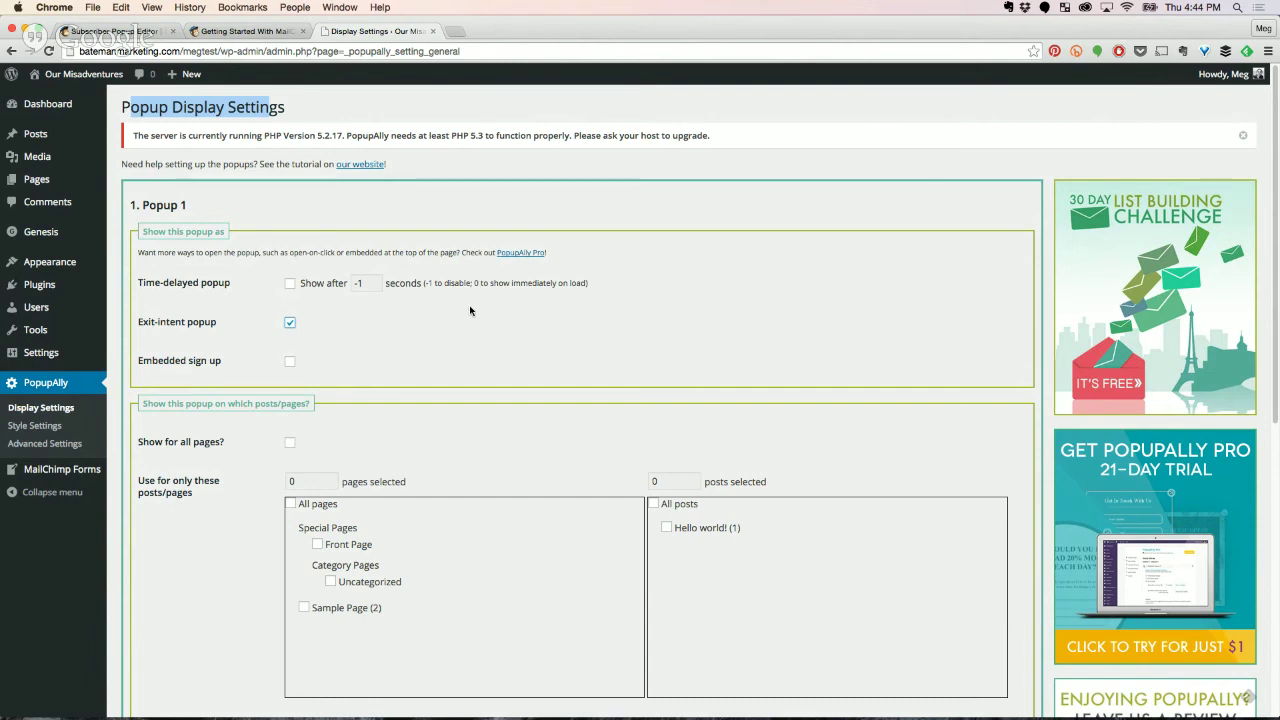
left_click(470, 340)
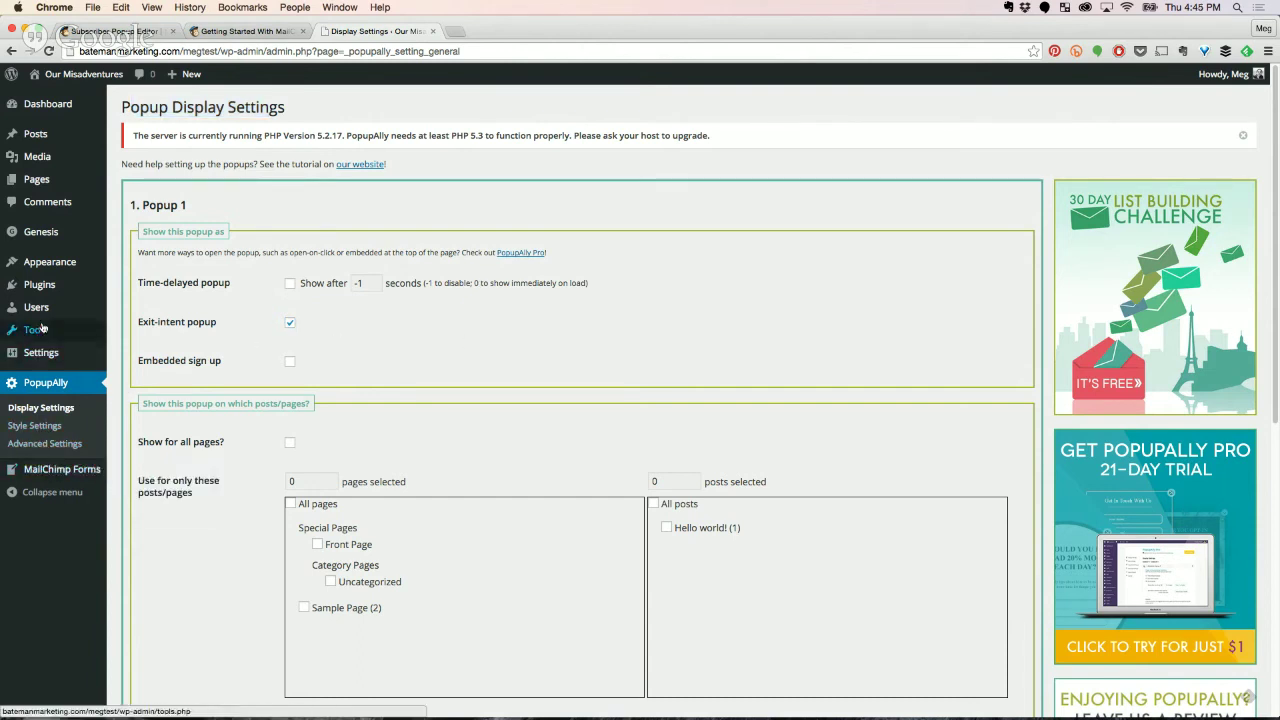
Show the Installed Plugins list and highlight the Easy MailChimp Forms plugin name.
left_click(39, 287)
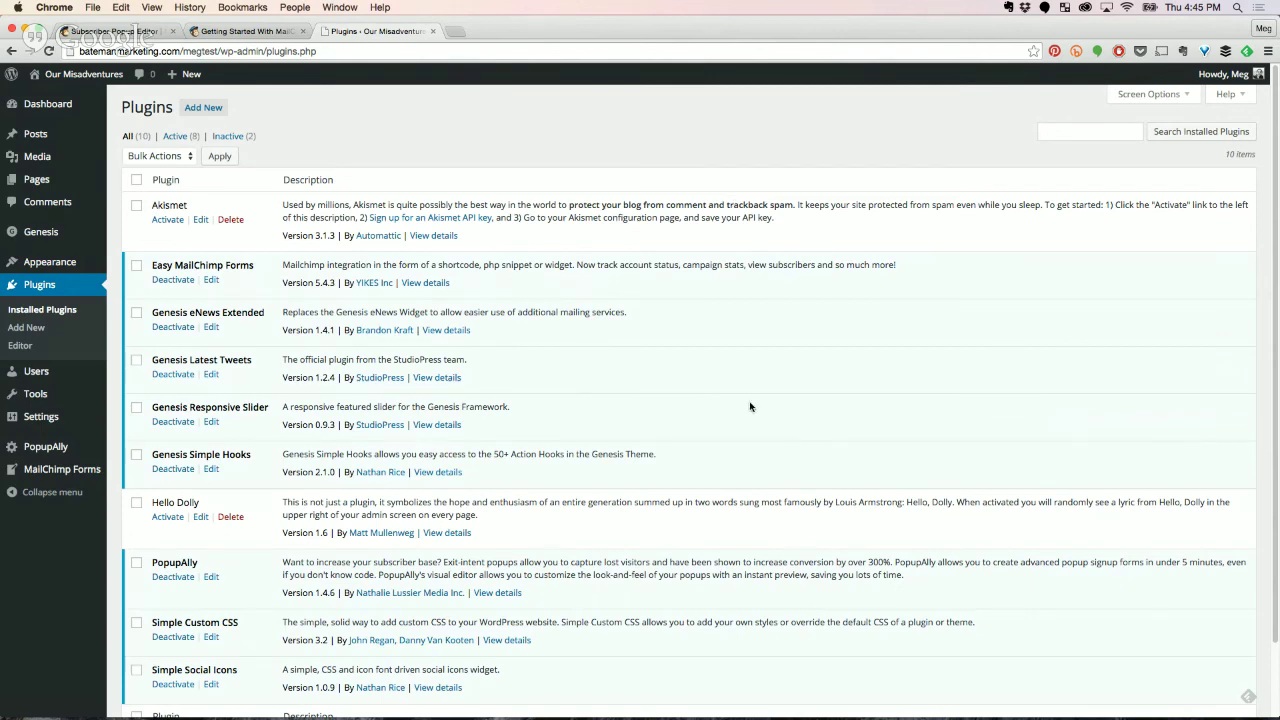
scroll(797, 527, "down", 3)
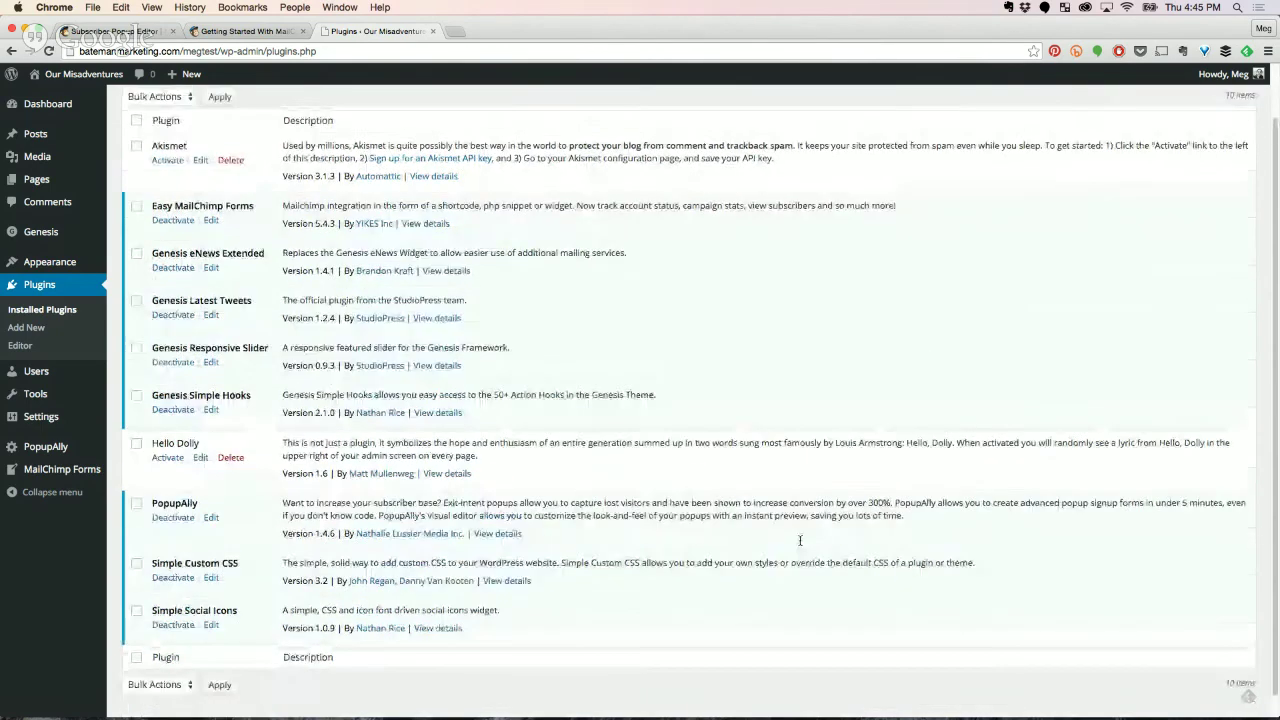
scroll(800, 540, "up", 2)
left_click_drag(152, 246, 254, 246)
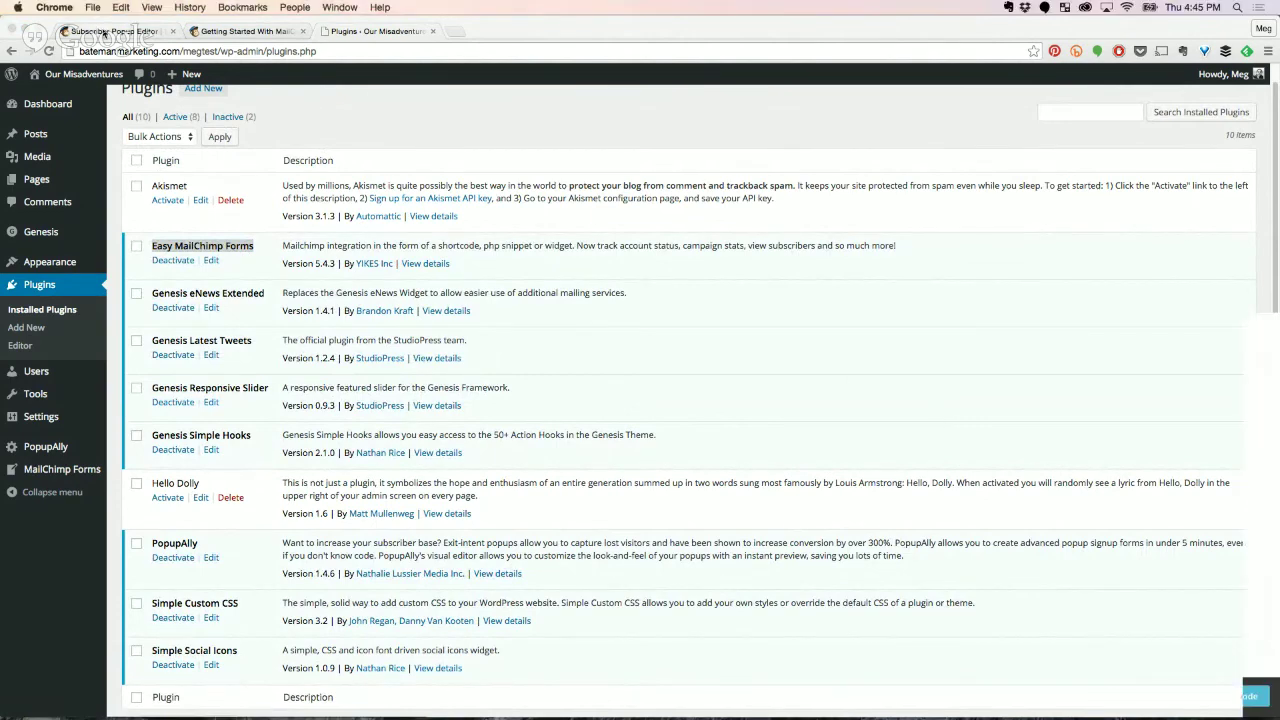
Give the Mailchimp popup the layout with a 450 x 400 image beside the form, then return to WordPress Plugins.
left_click(98, 31)
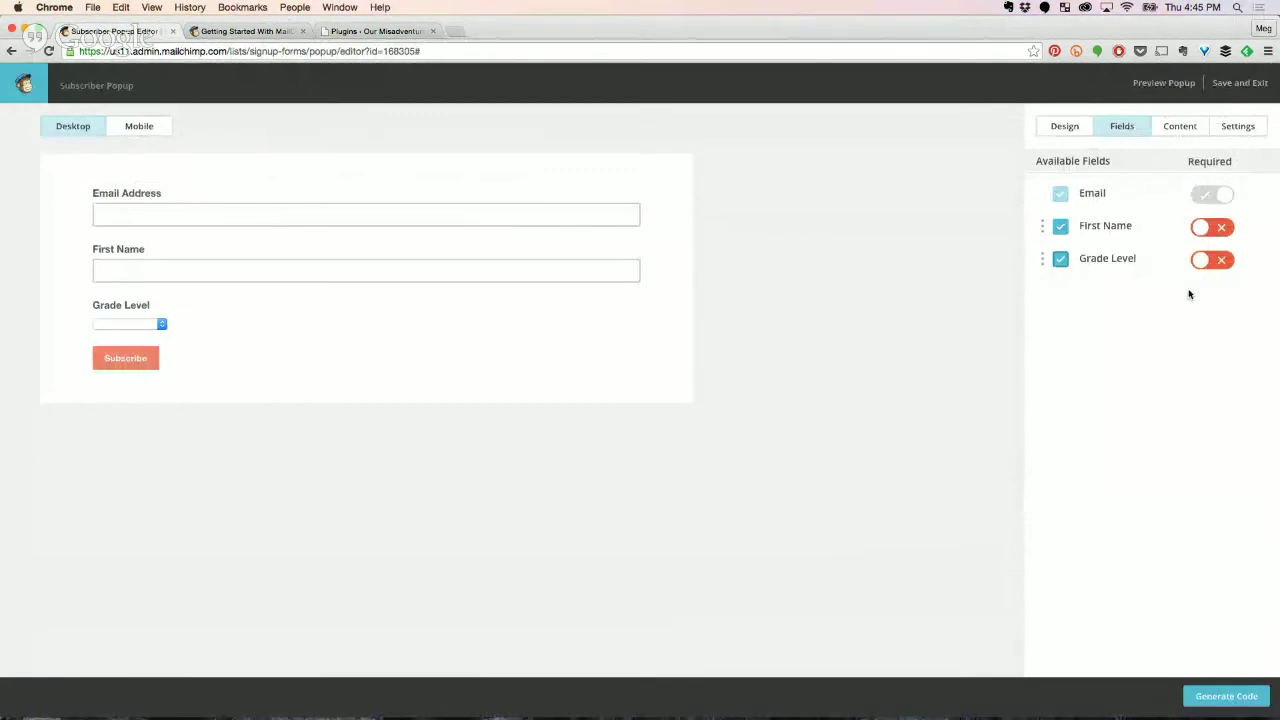
left_click(1049, 124)
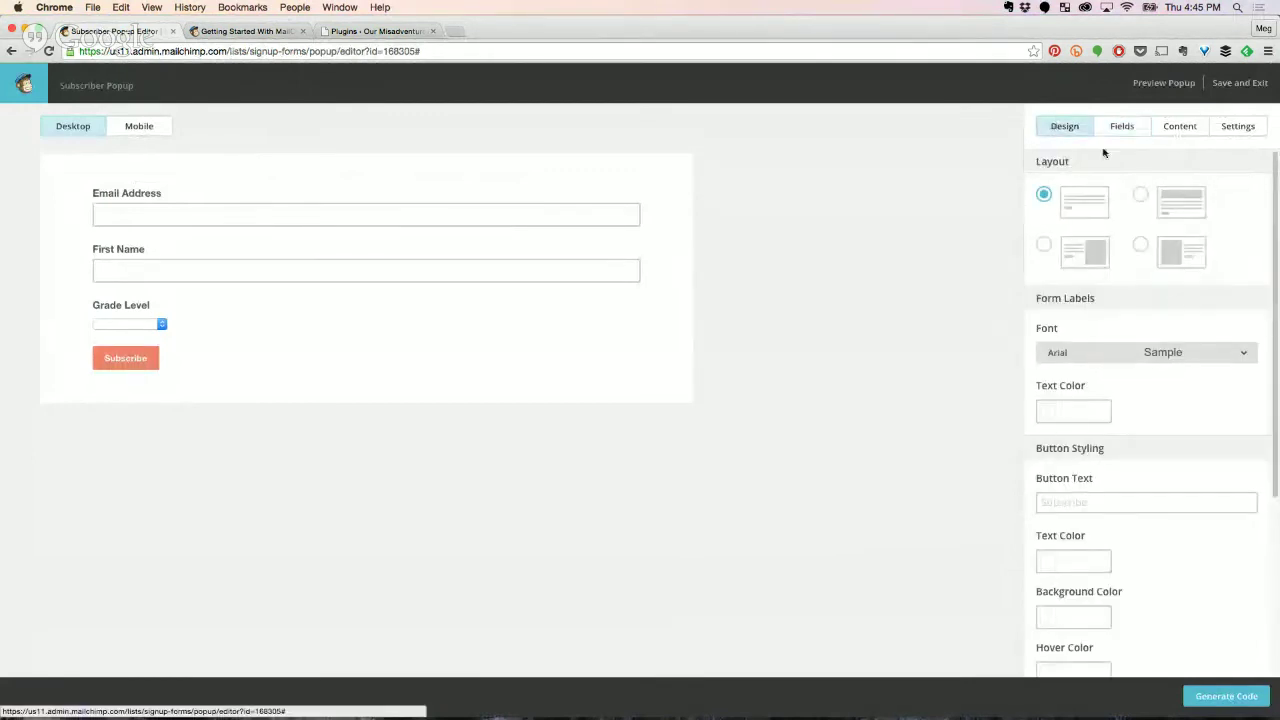
left_click(1044, 245)
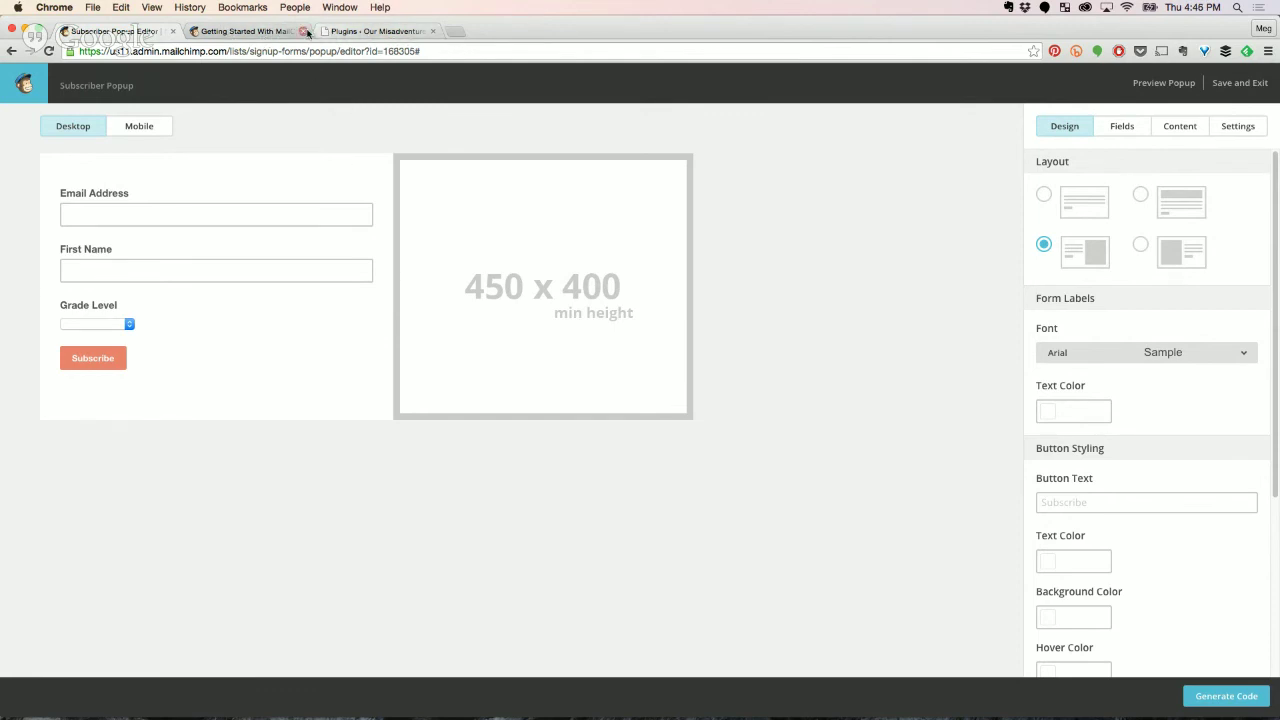
left_click(359, 31)
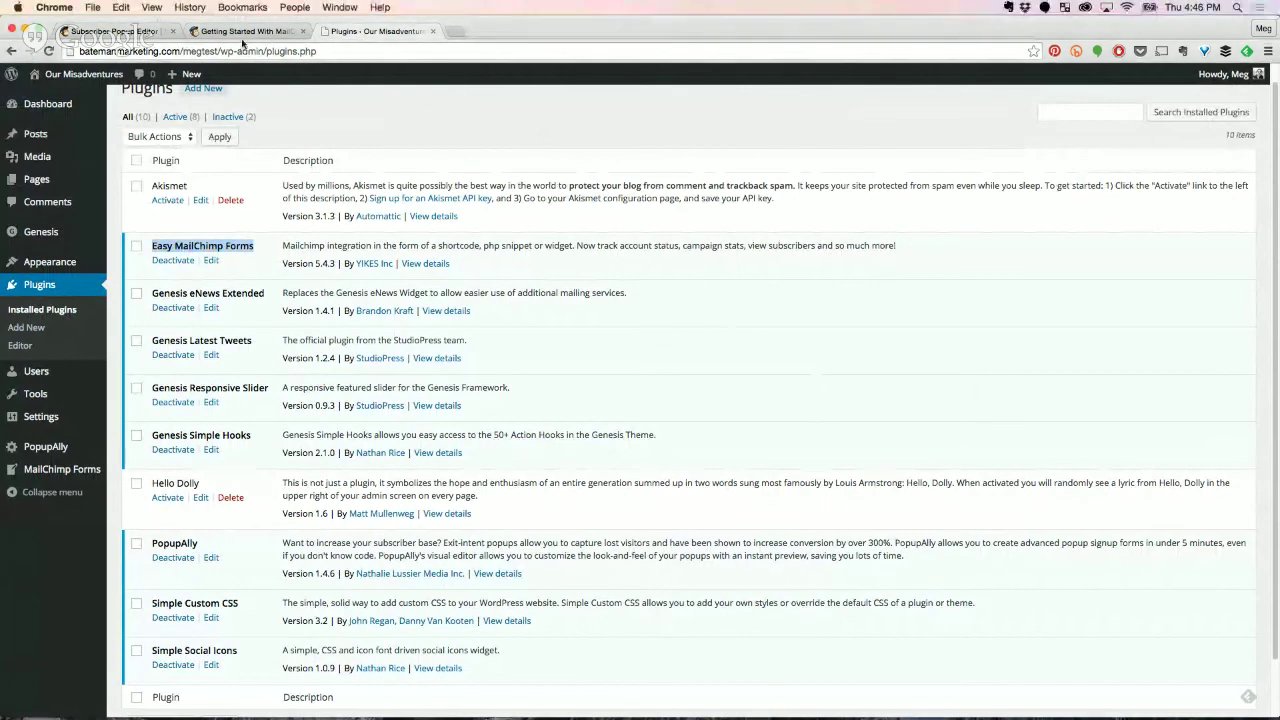
Open the live Our Misadventures site in a new tab and inspect its Recent Posts heading code.
right_click(44, 82)
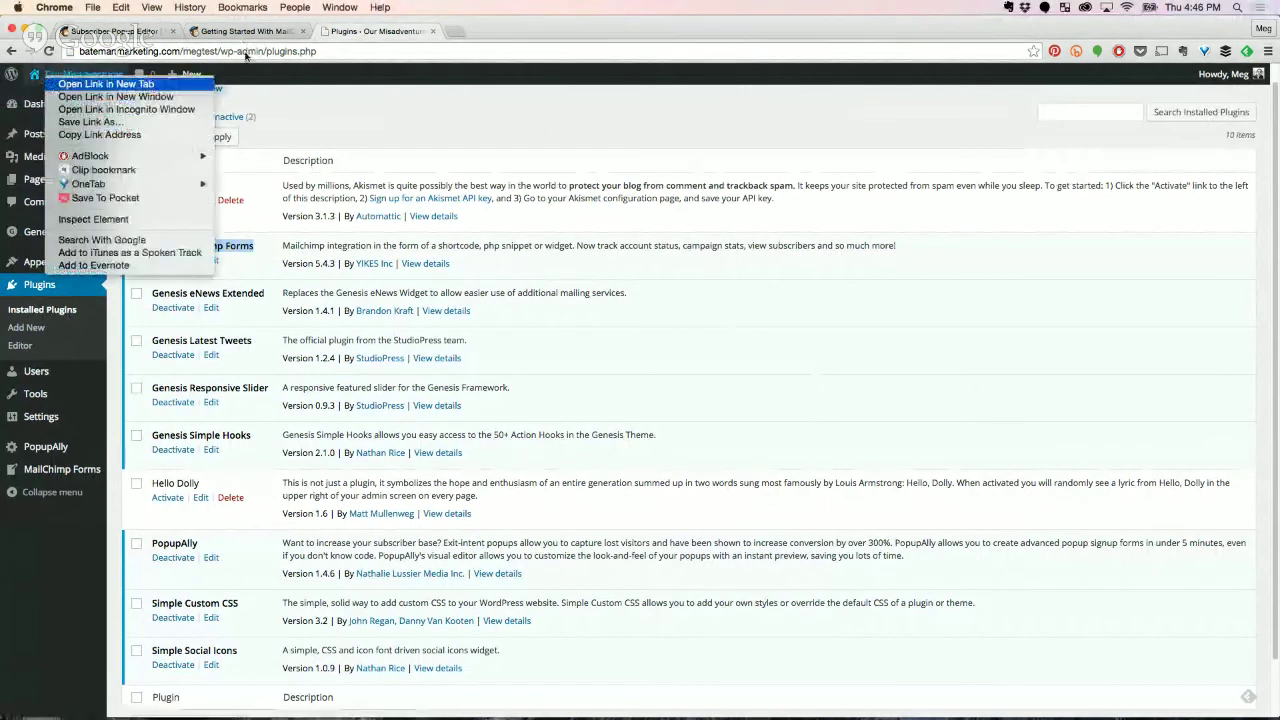
left_click(90, 88)
left_click(470, 31)
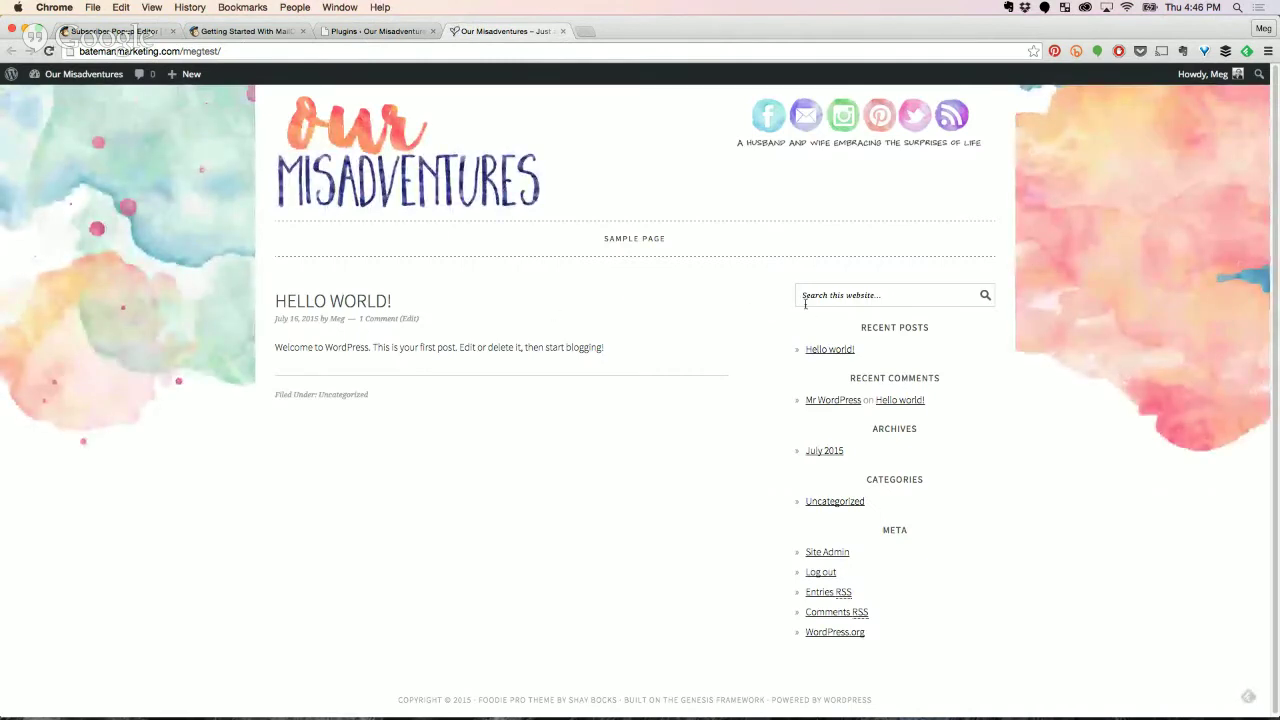
right_click(883, 327)
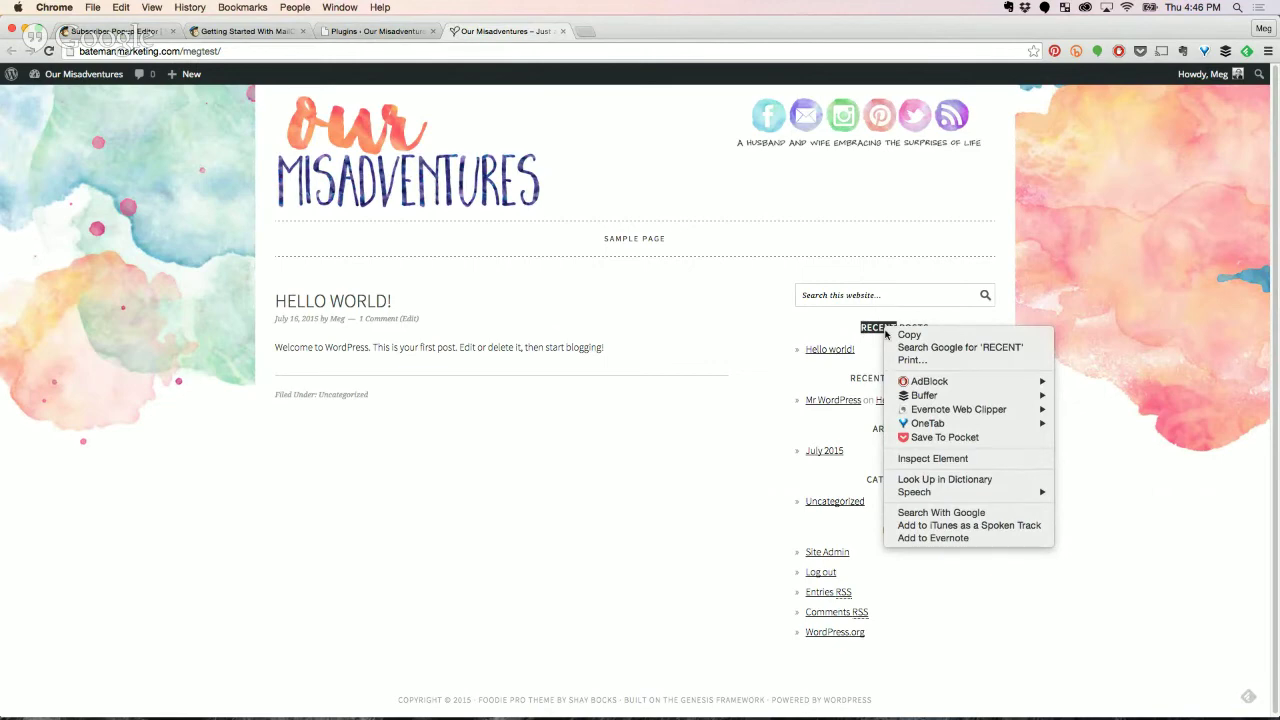
left_click(926, 463)
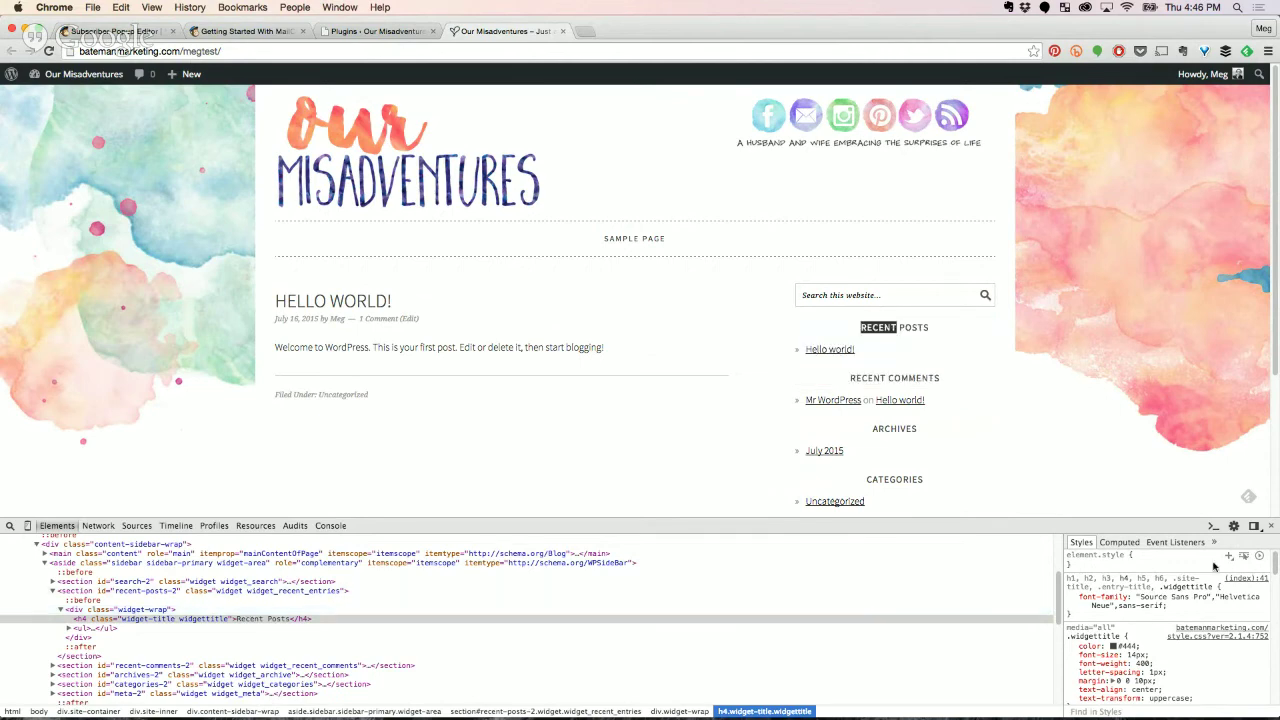
left_click(1271, 527)
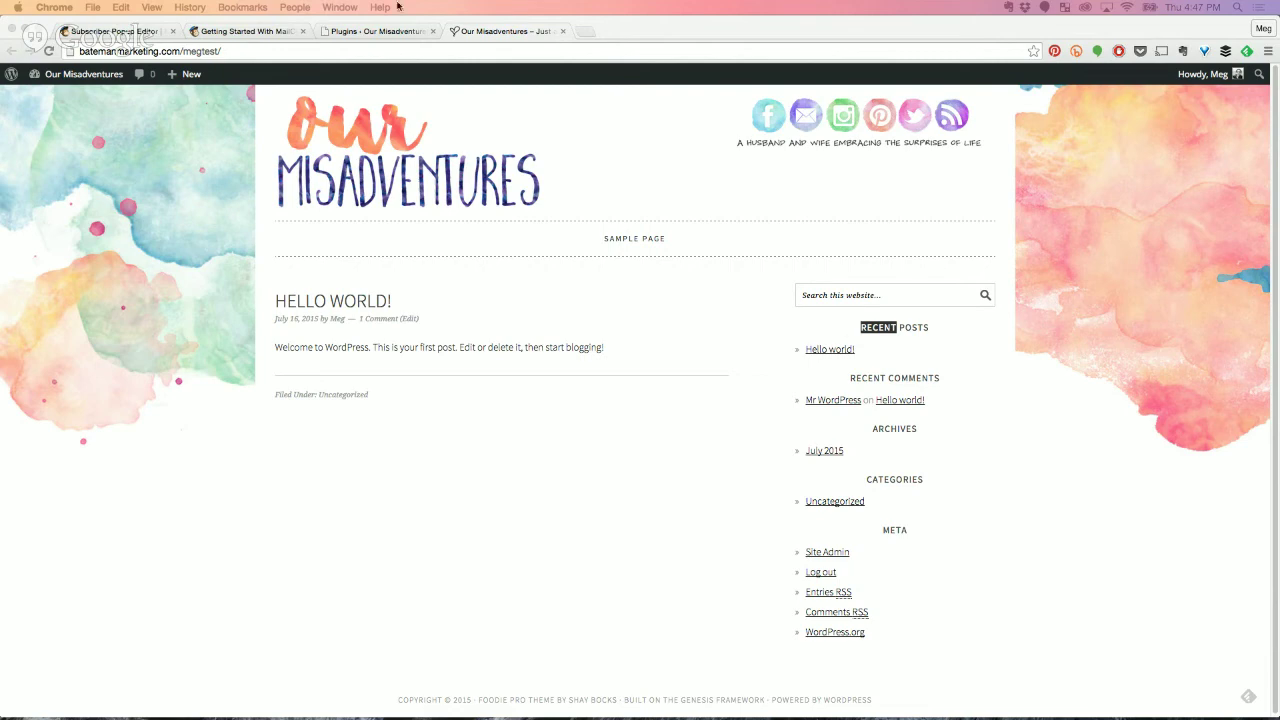
Inspect the Recent Posts heading and the post paragraph code again, then return to the plugins list.
left_click(894, 327)
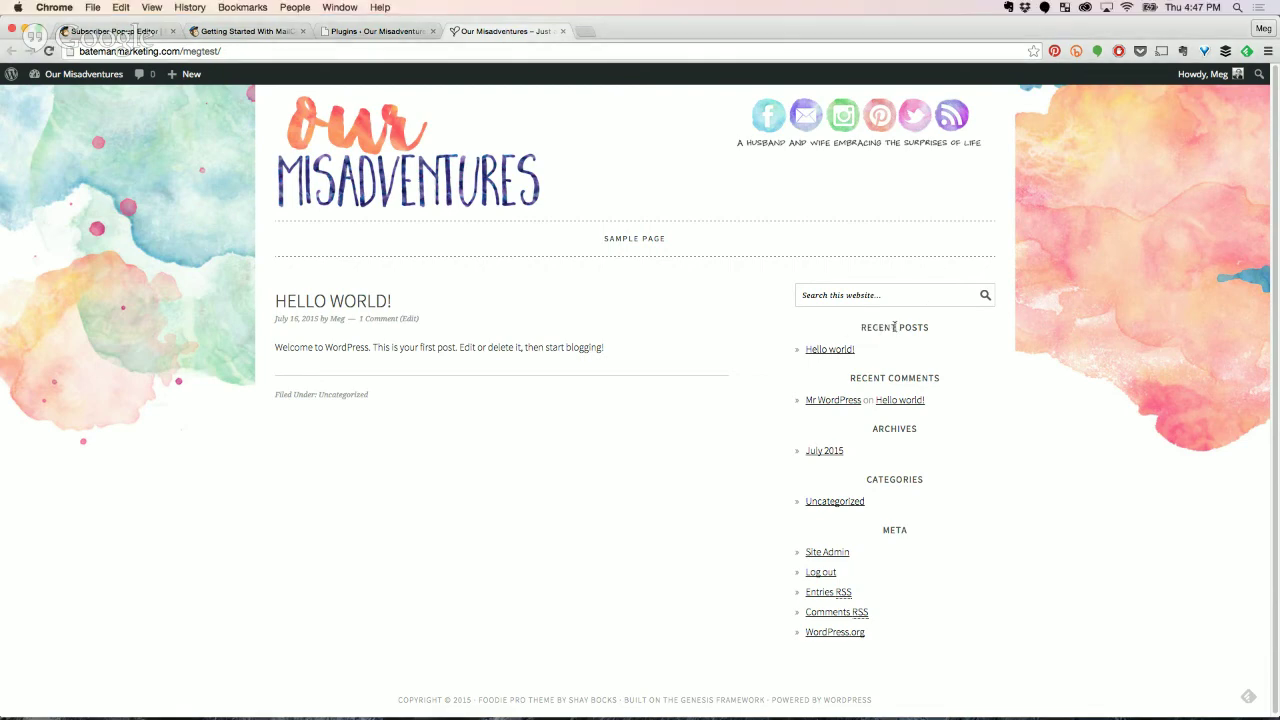
right_click(894, 327)
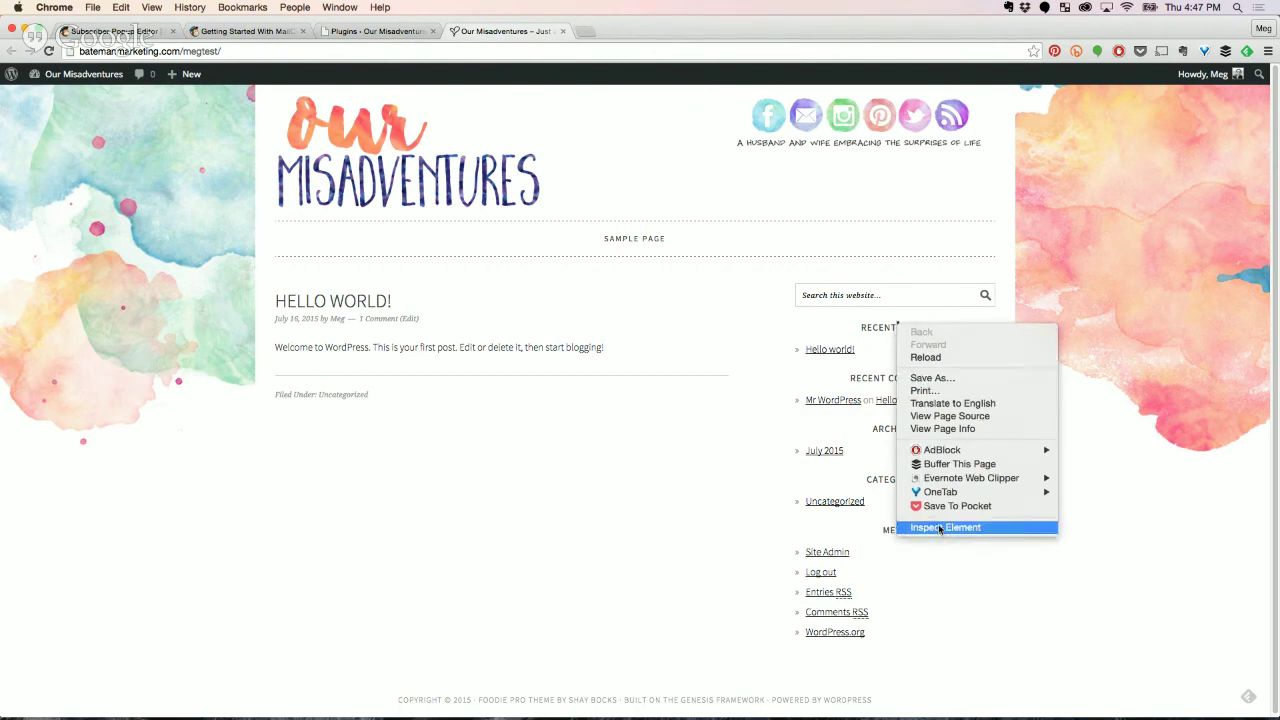
left_click(936, 528)
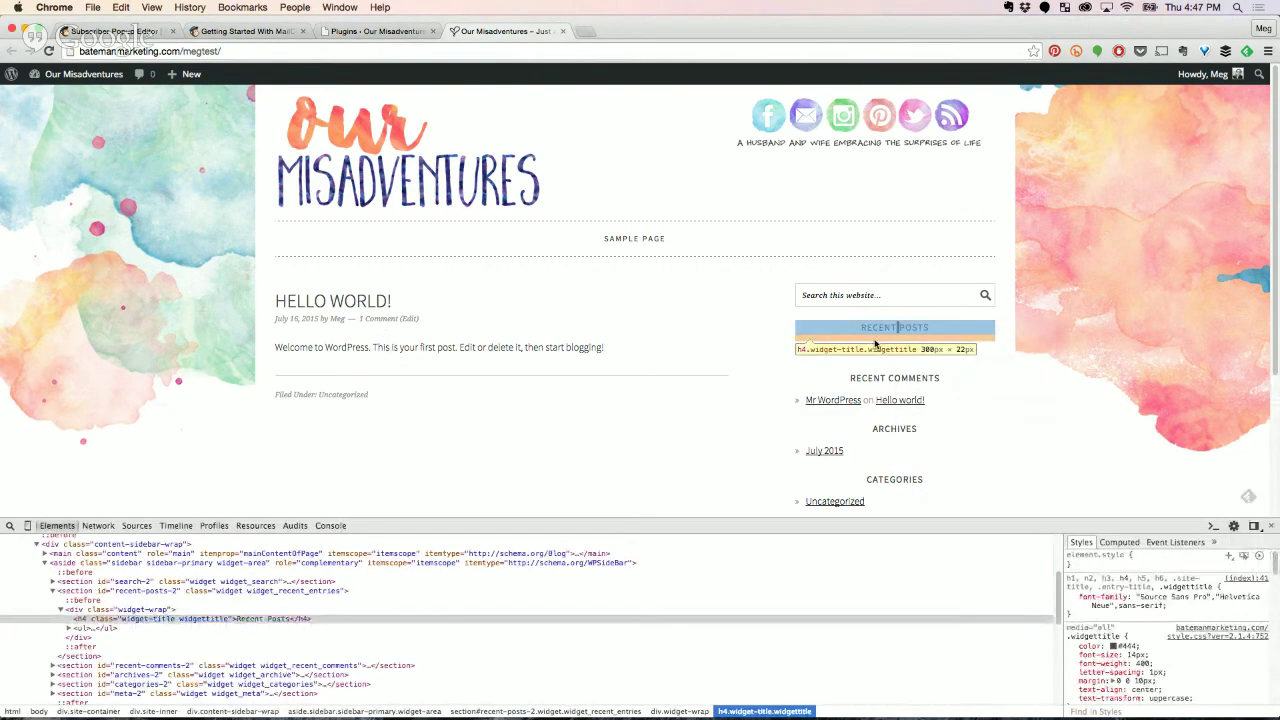
right_click(465, 347)
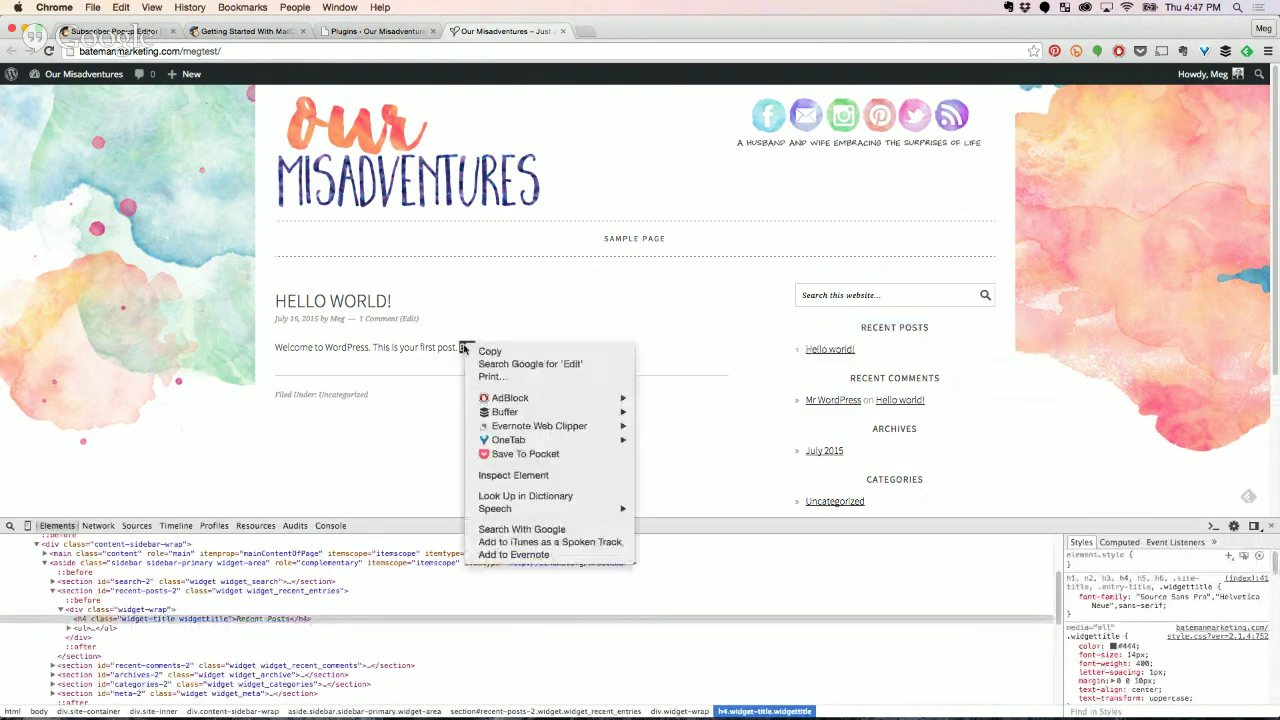
left_click(512, 476)
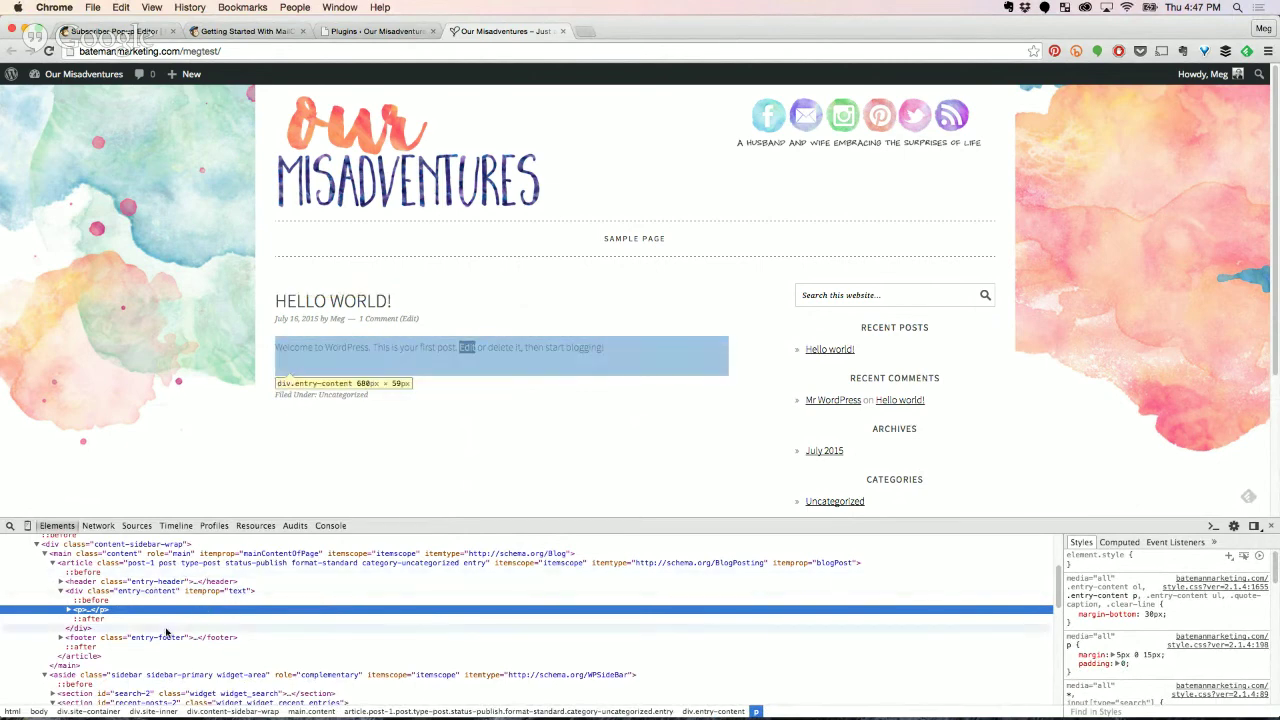
left_click(1272, 527)
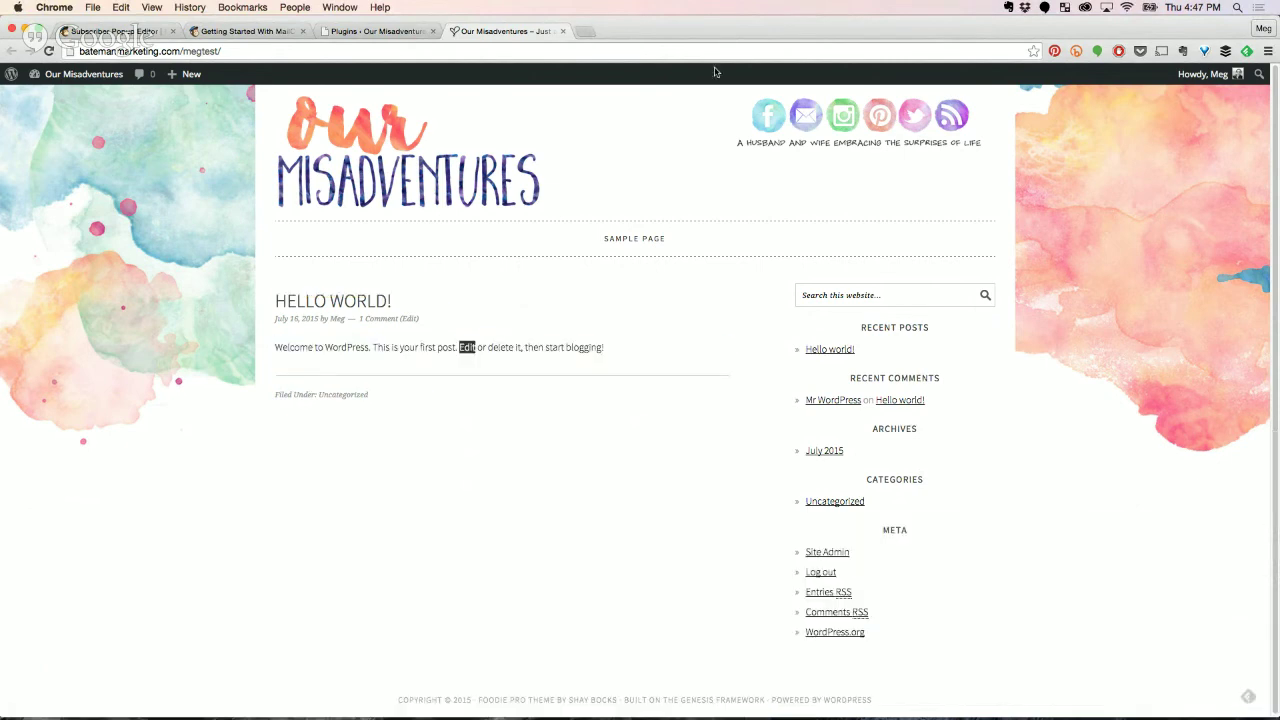
left_click(379, 33)
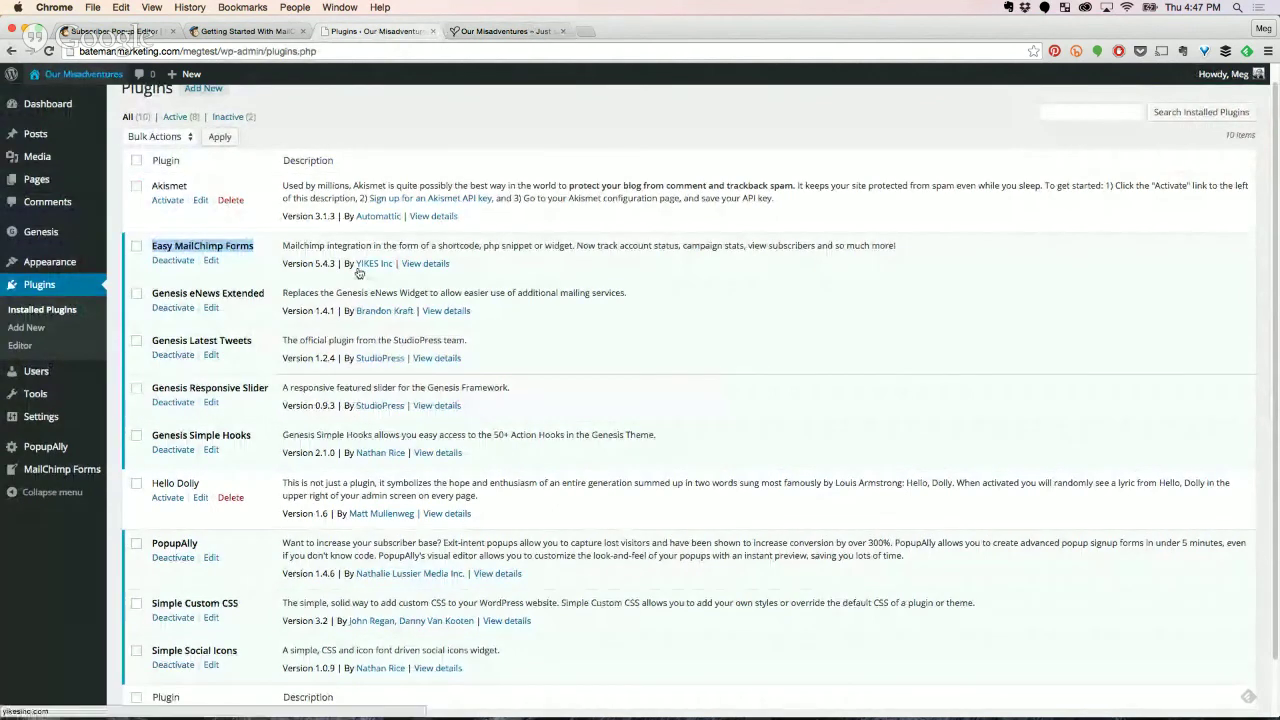
Go to MailChimp Forms > MailChimp Settings and open 'Where can I find my API Key?' in a new tab.
left_click(195, 253)
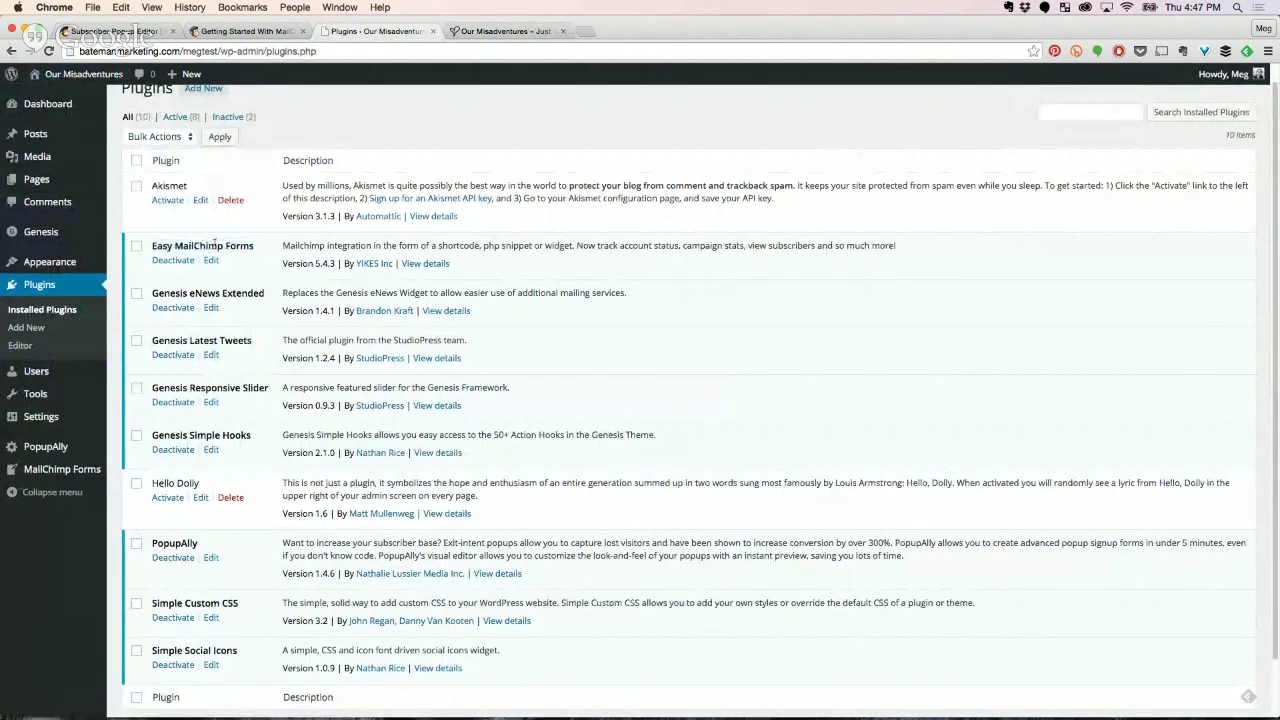
left_click_drag(145, 248, 256, 247)
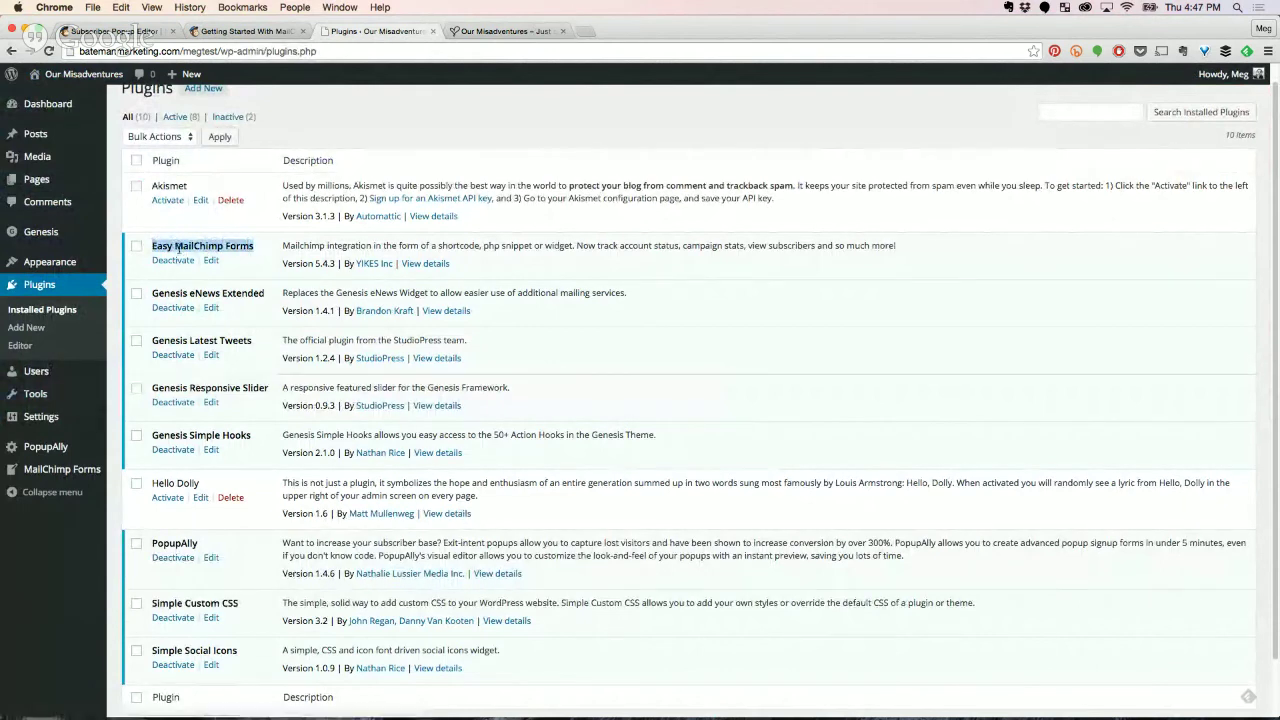
mouse_move(75, 470)
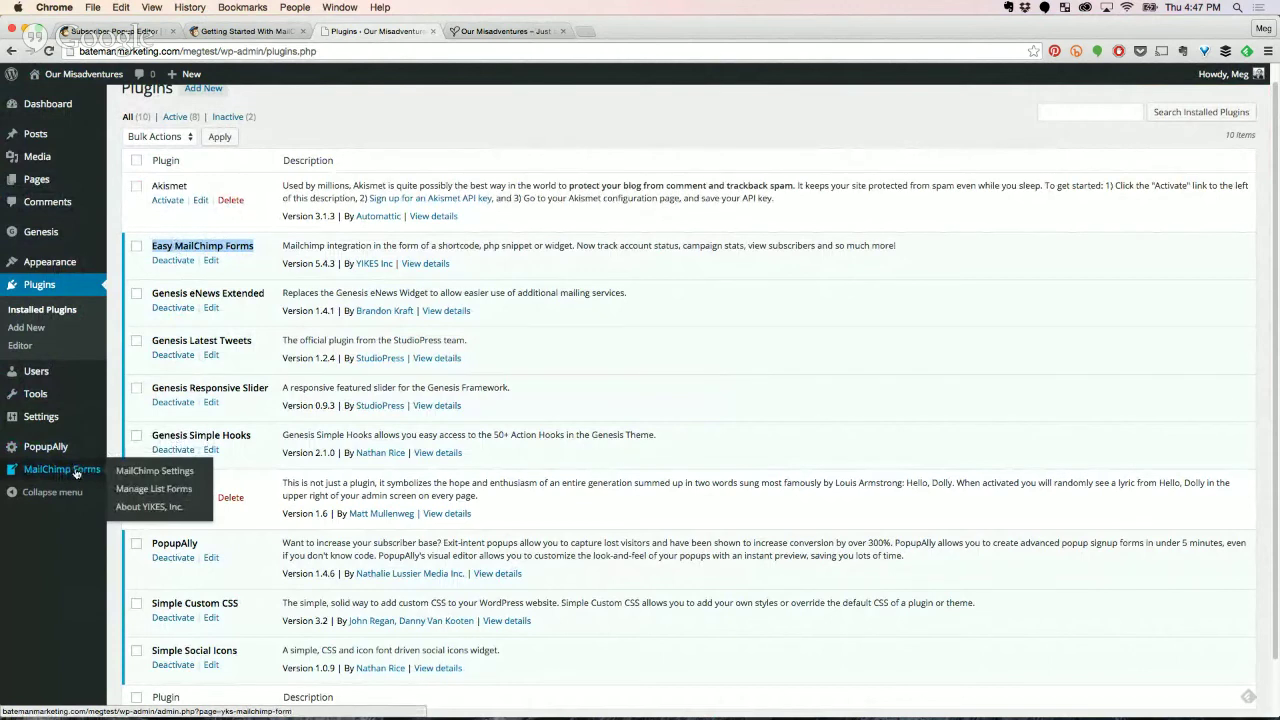
left_click(130, 471)
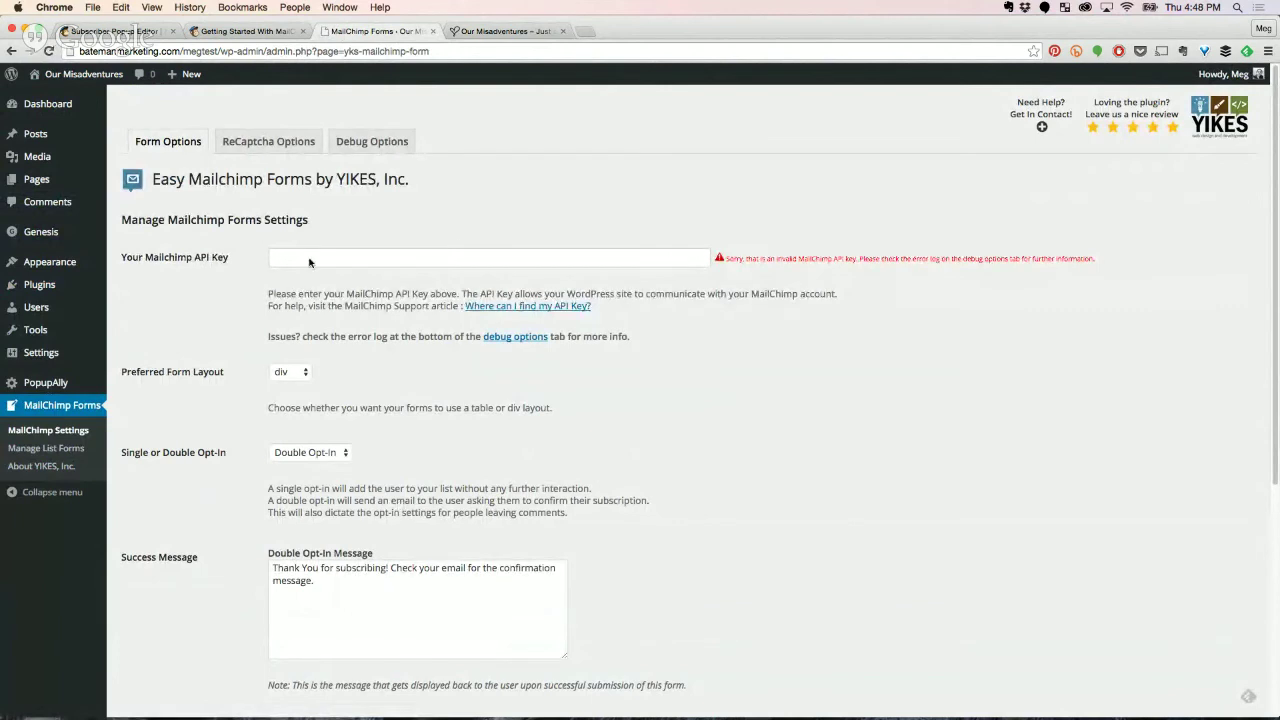
right_click(537, 311)
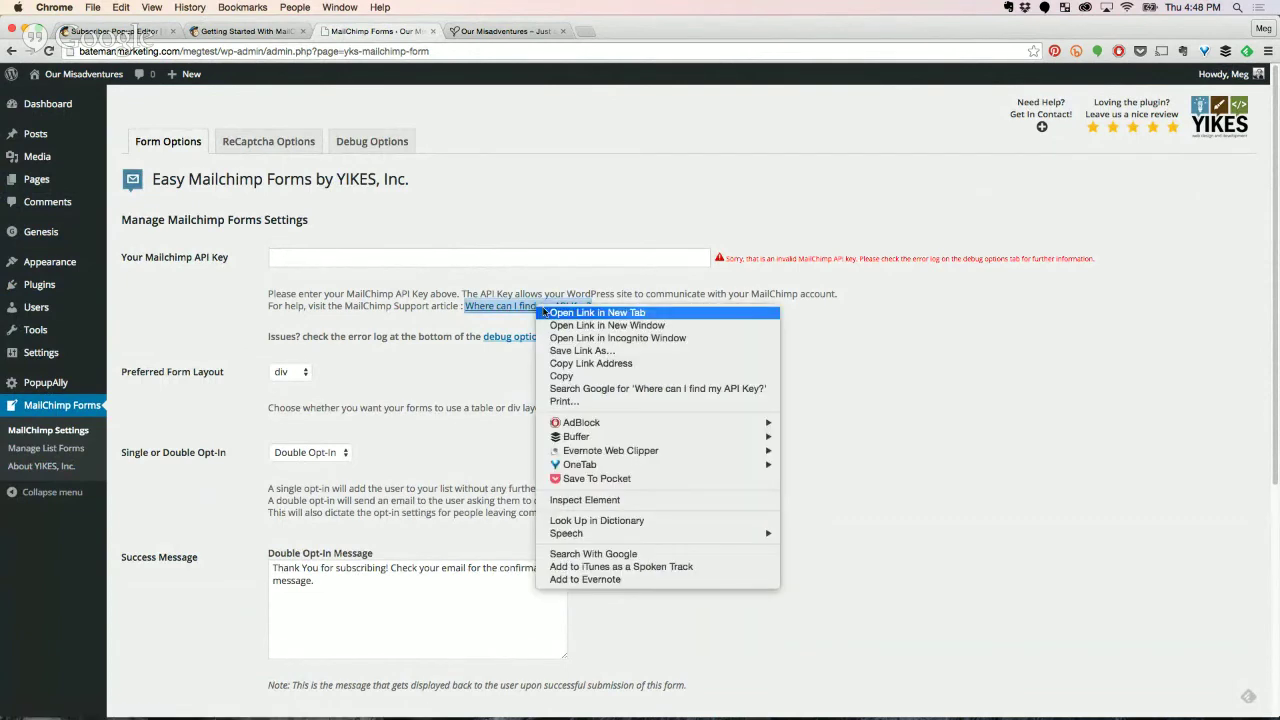
left_click(545, 313)
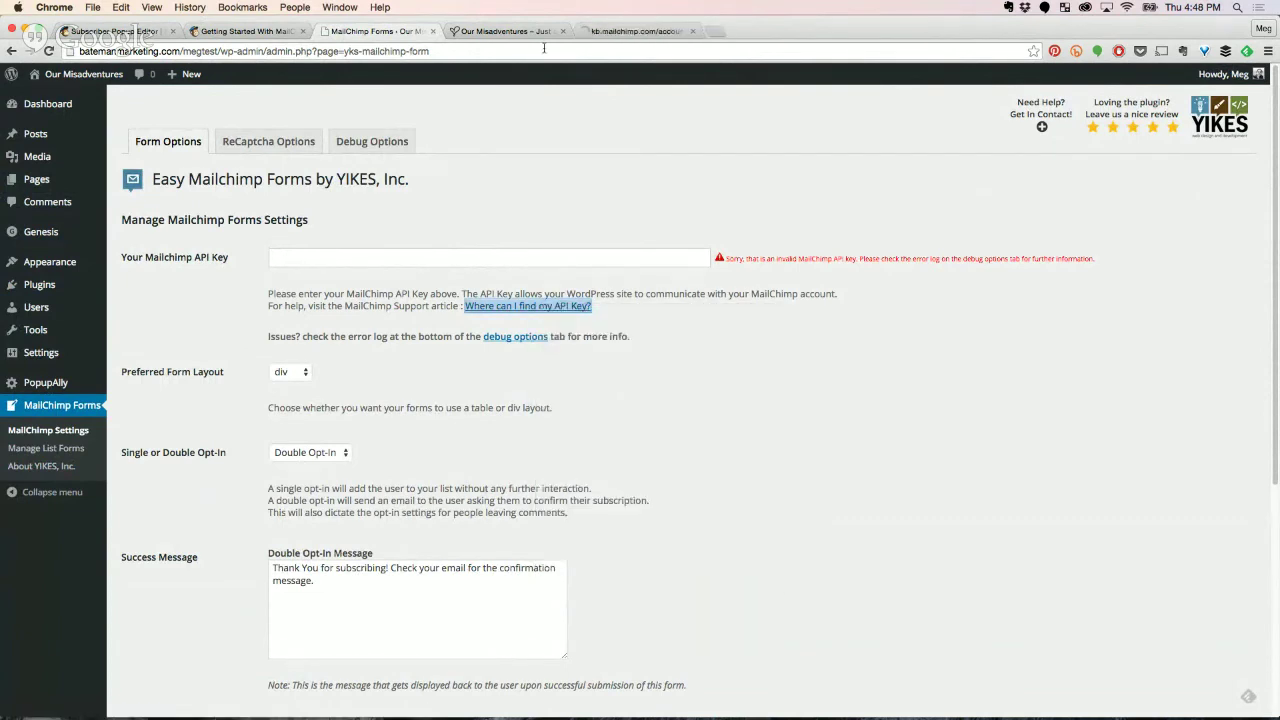
Read the About API Keys article's Find or Generate Your API Key steps, then return to the popup editor.
left_click(632, 30)
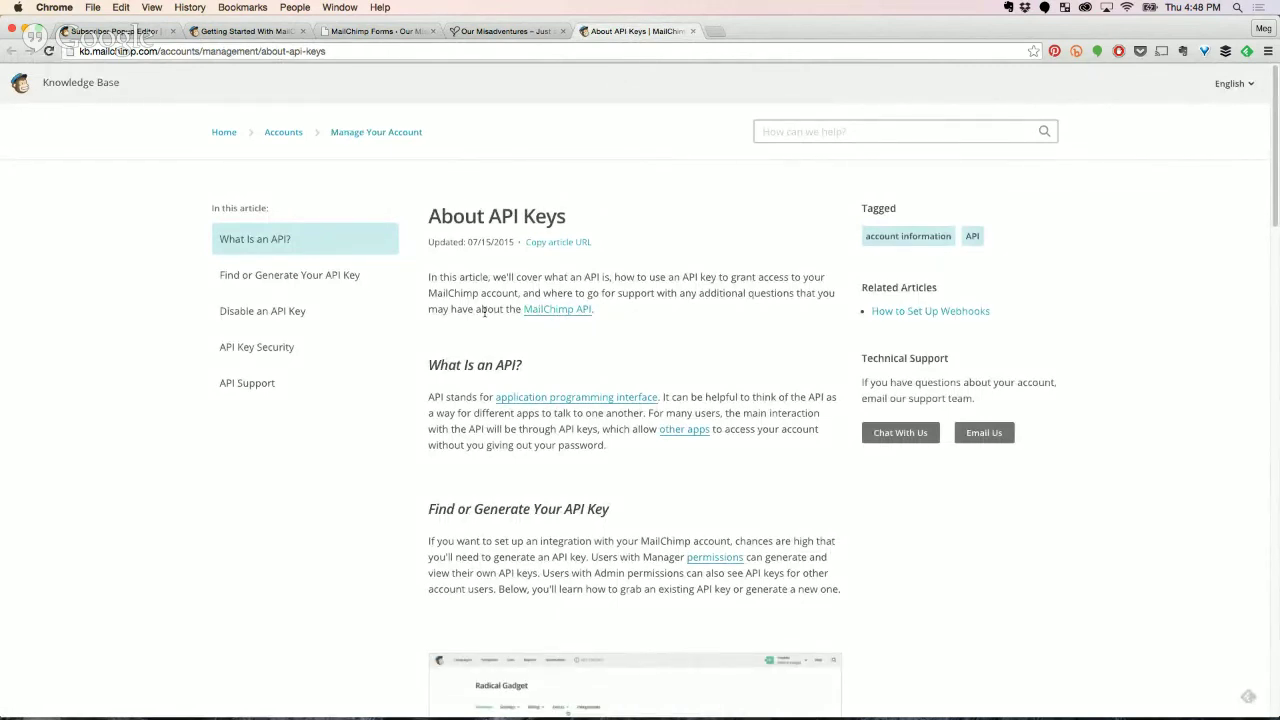
scroll(500, 473, "down", 4)
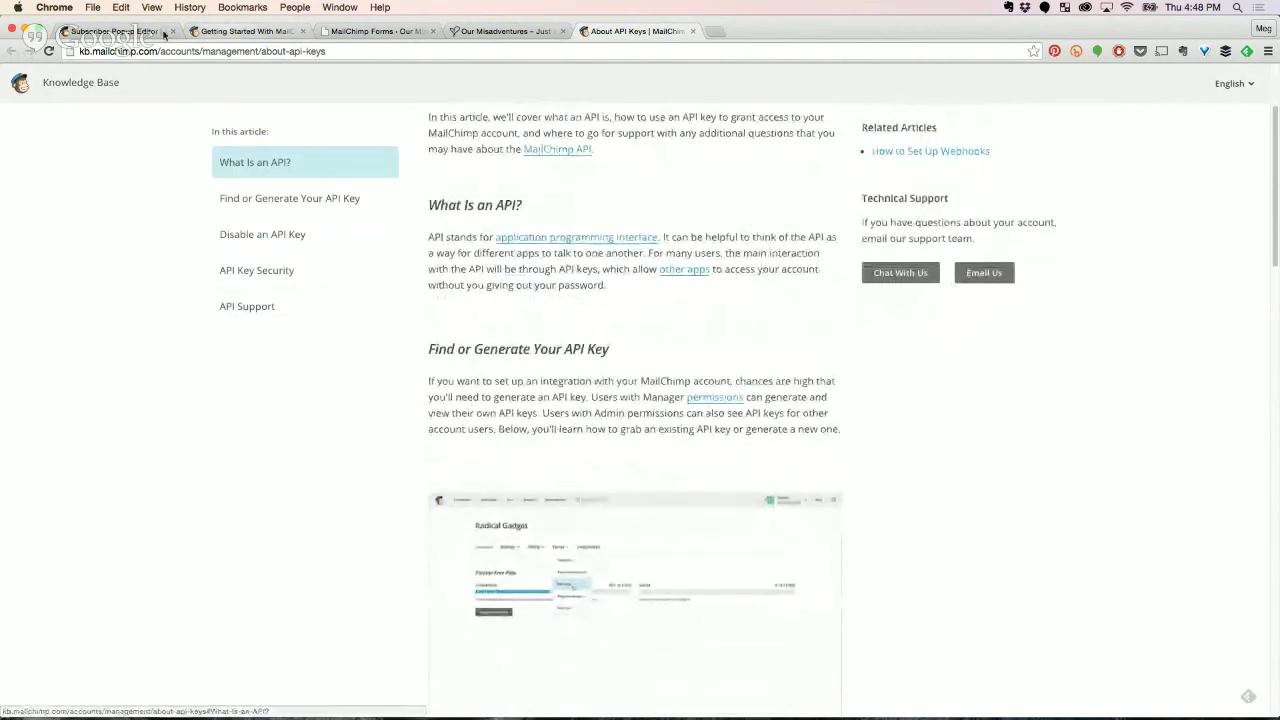
left_click(140, 31)
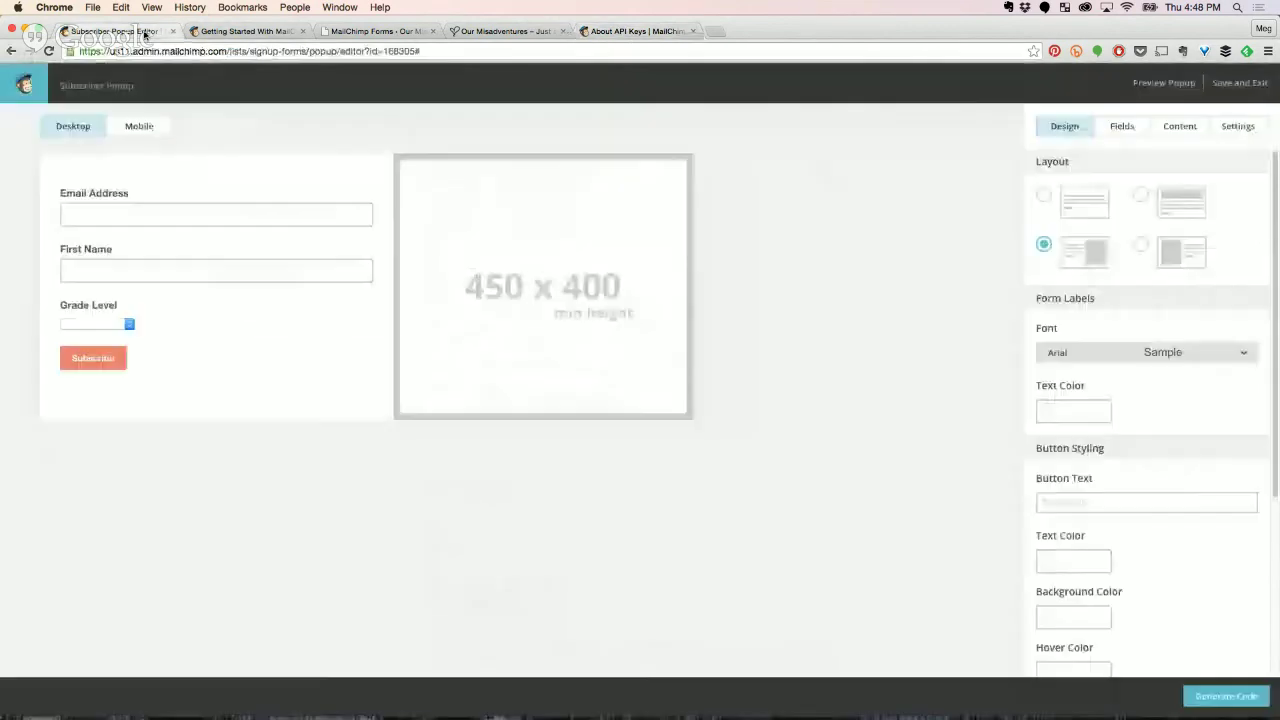
left_click(605, 31)
scroll(945, 485, "down", 5)
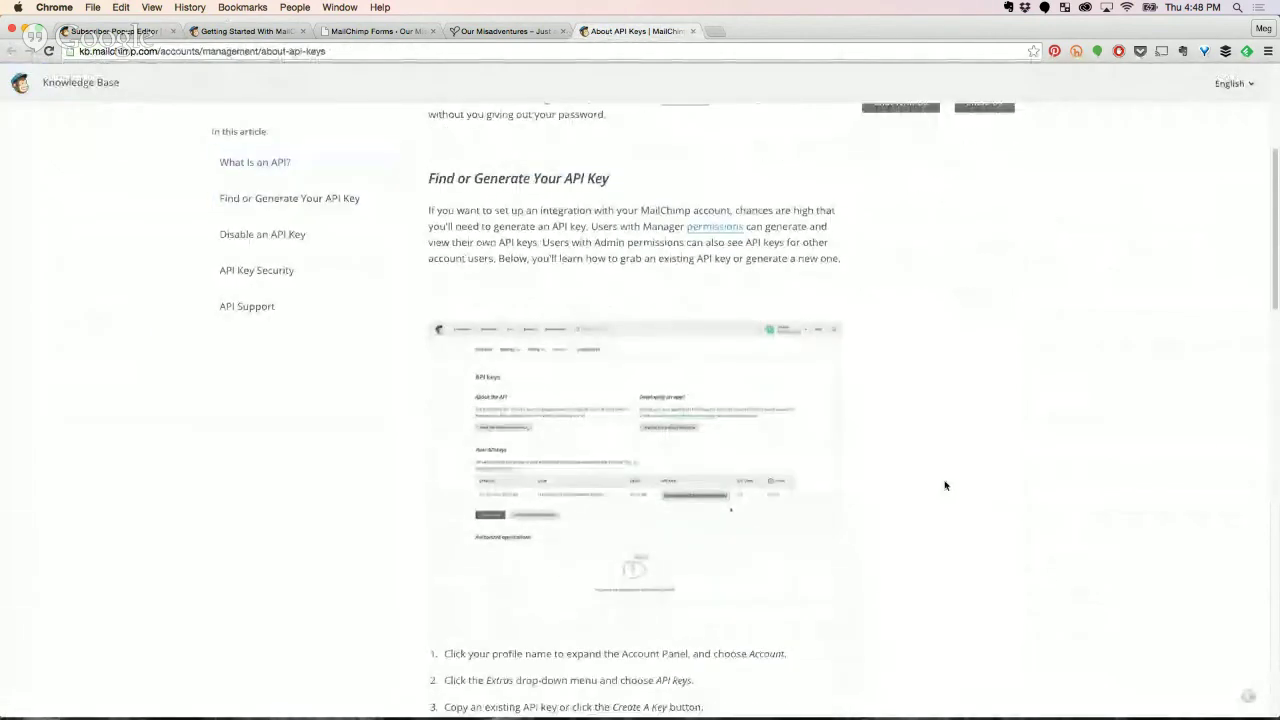
scroll(945, 485, "up", 2)
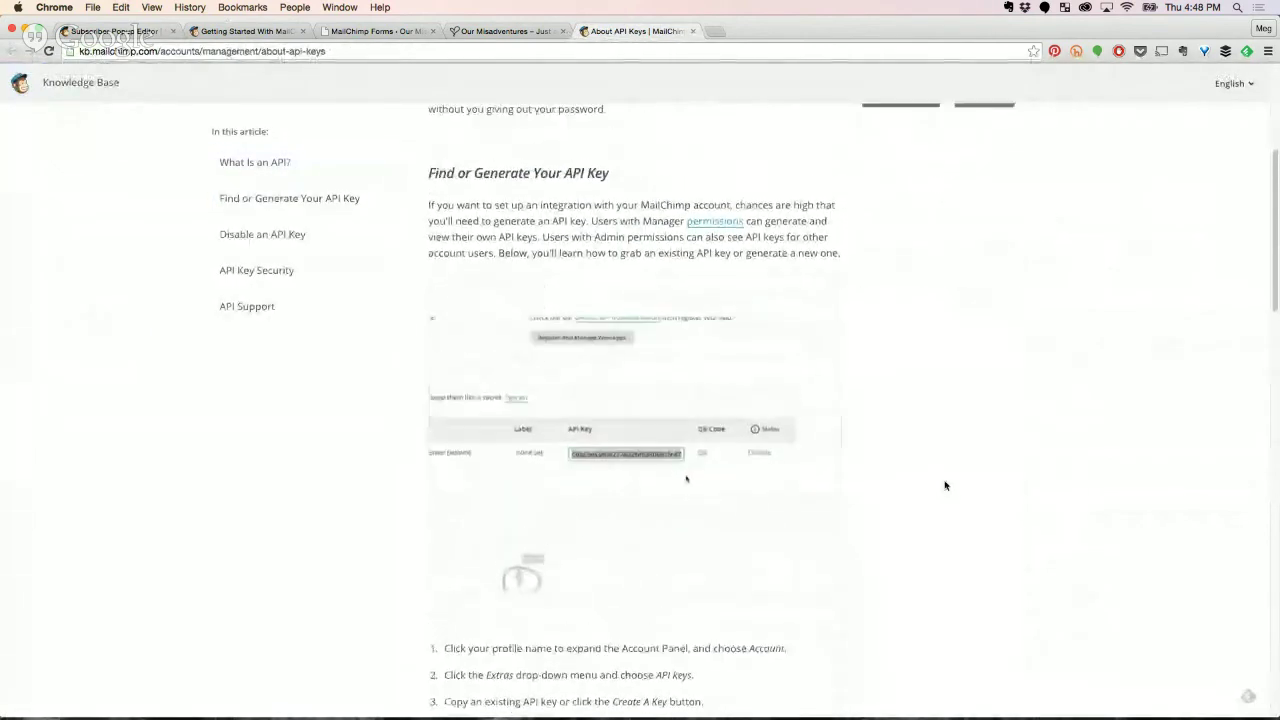
scroll(945, 485, "down", 8)
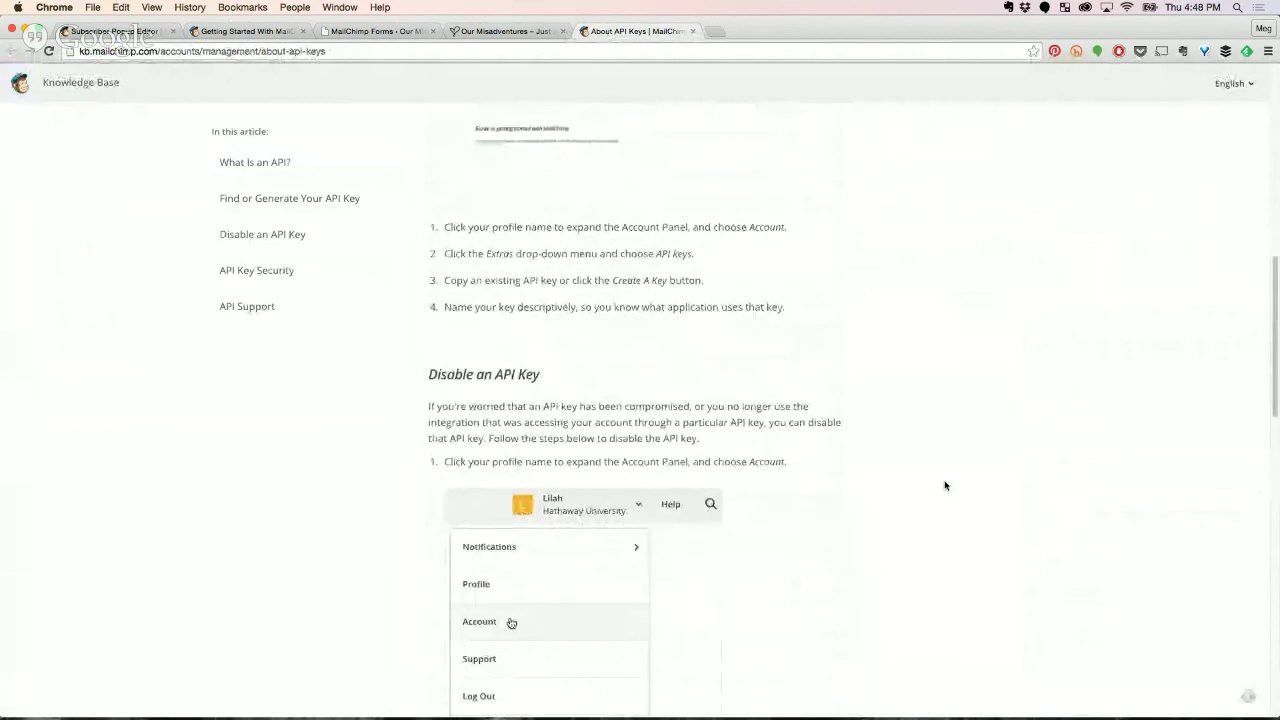
left_click(110, 31)
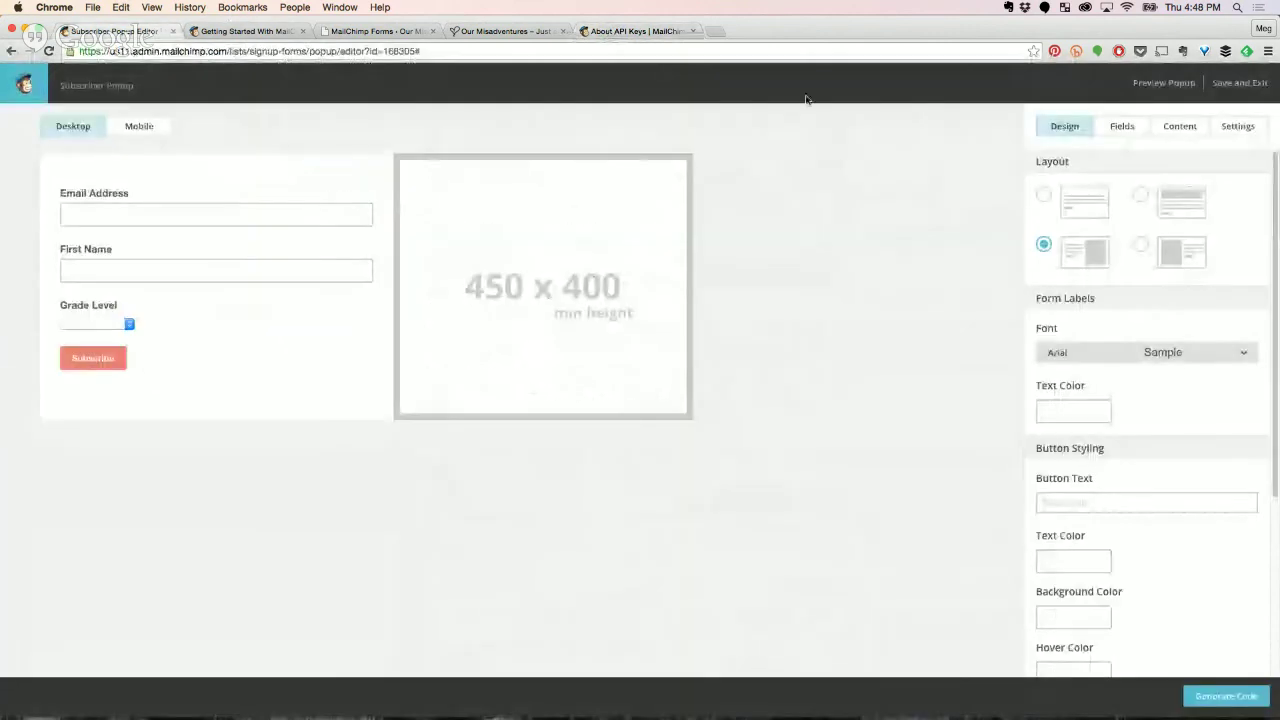
Save and close the subscriber popup, then go to Account > Extras > API keys.
left_click(1222, 88)
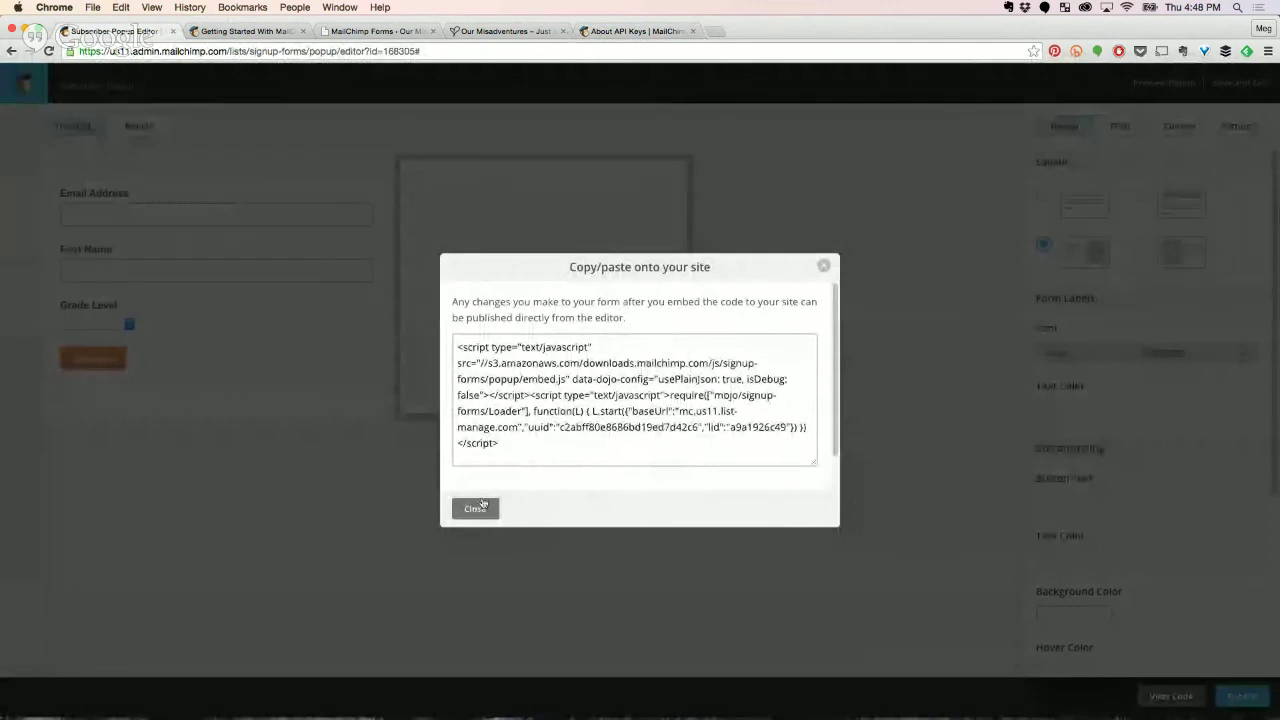
left_click(475, 508)
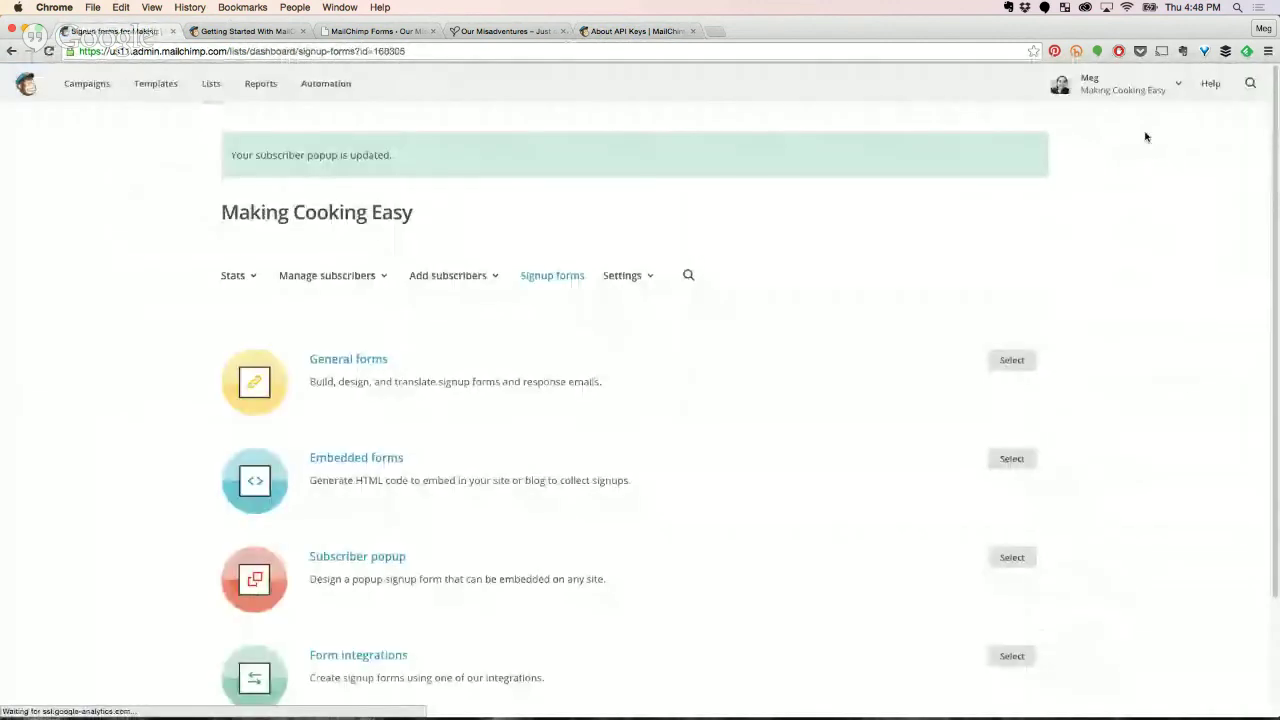
left_click(1160, 90)
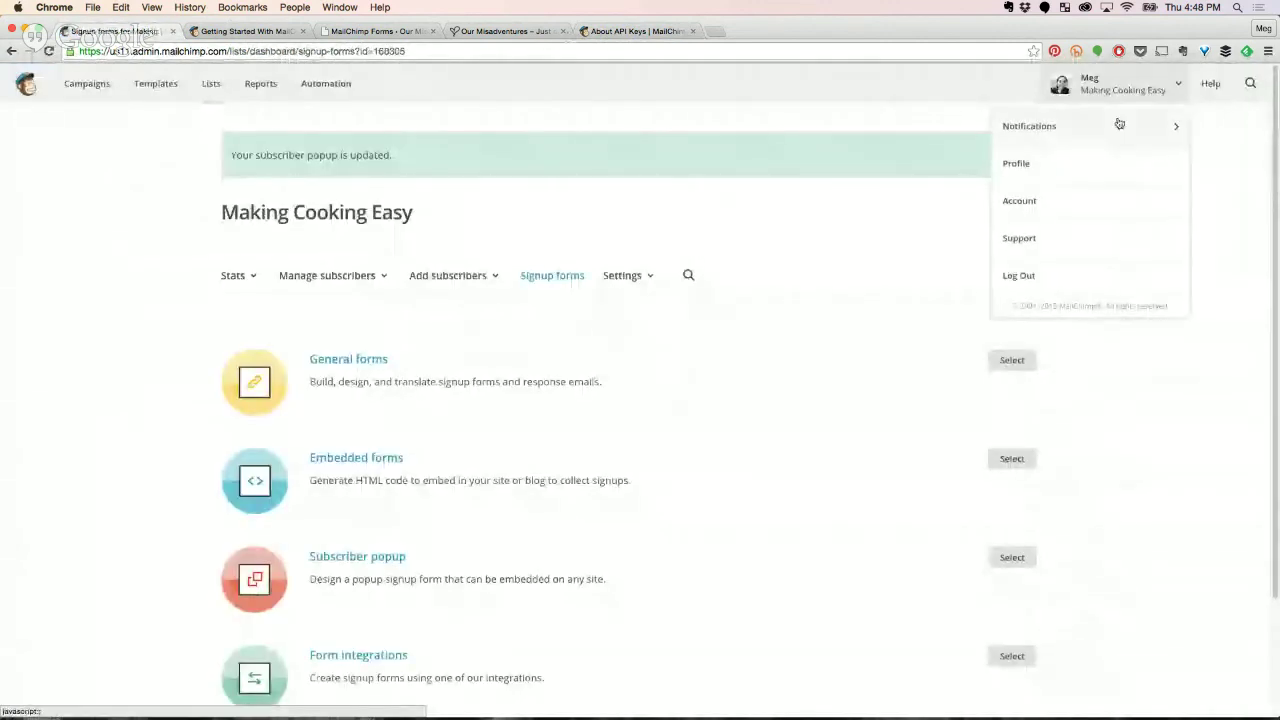
left_click(1060, 201)
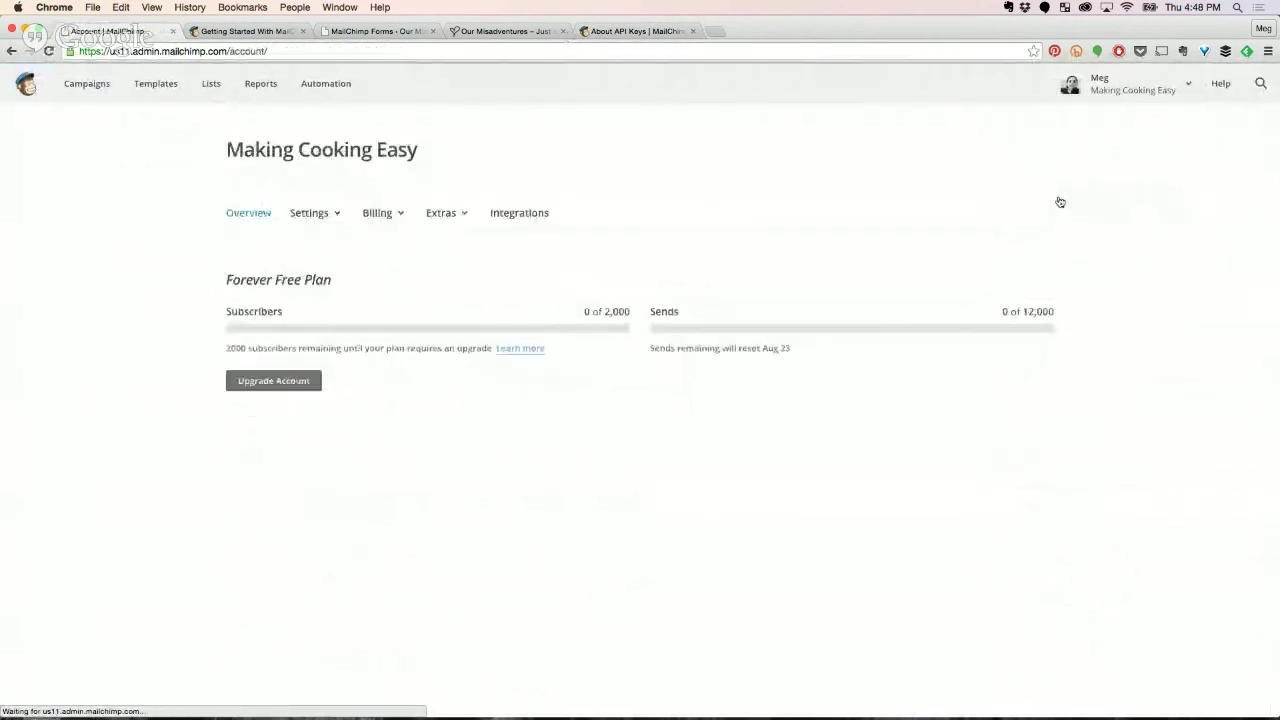
left_click(455, 214)
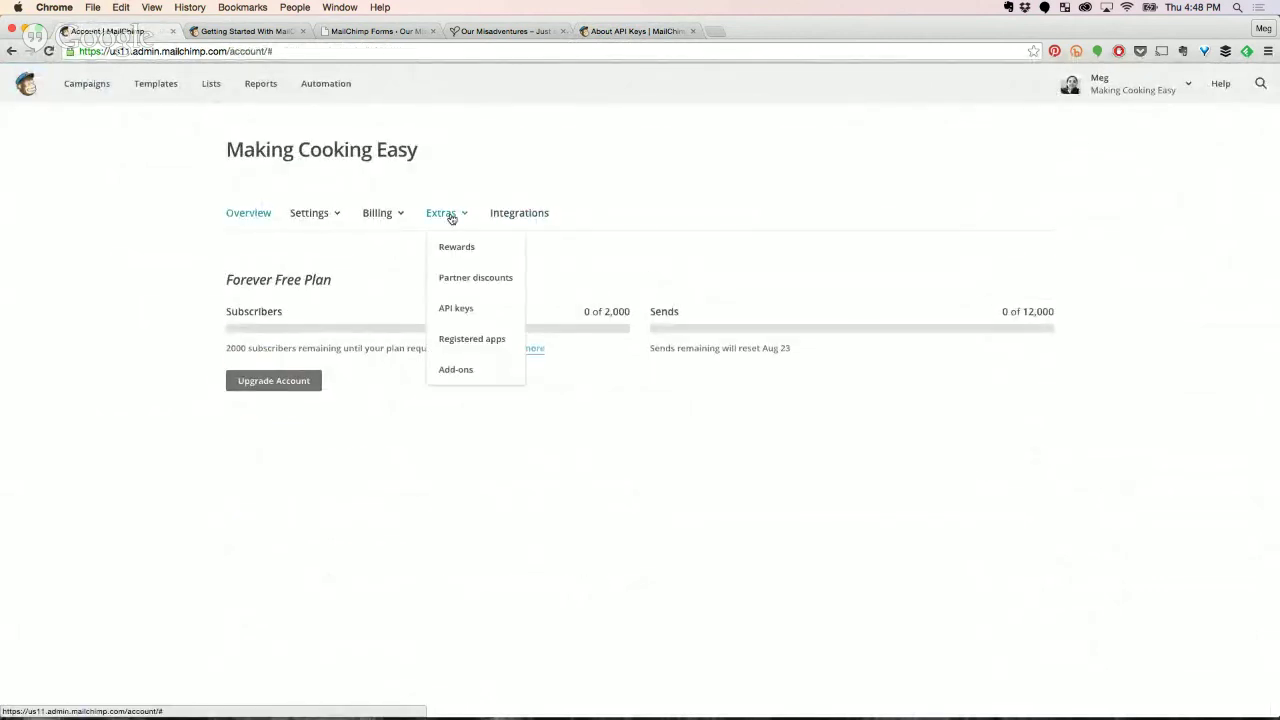
left_click(445, 306)
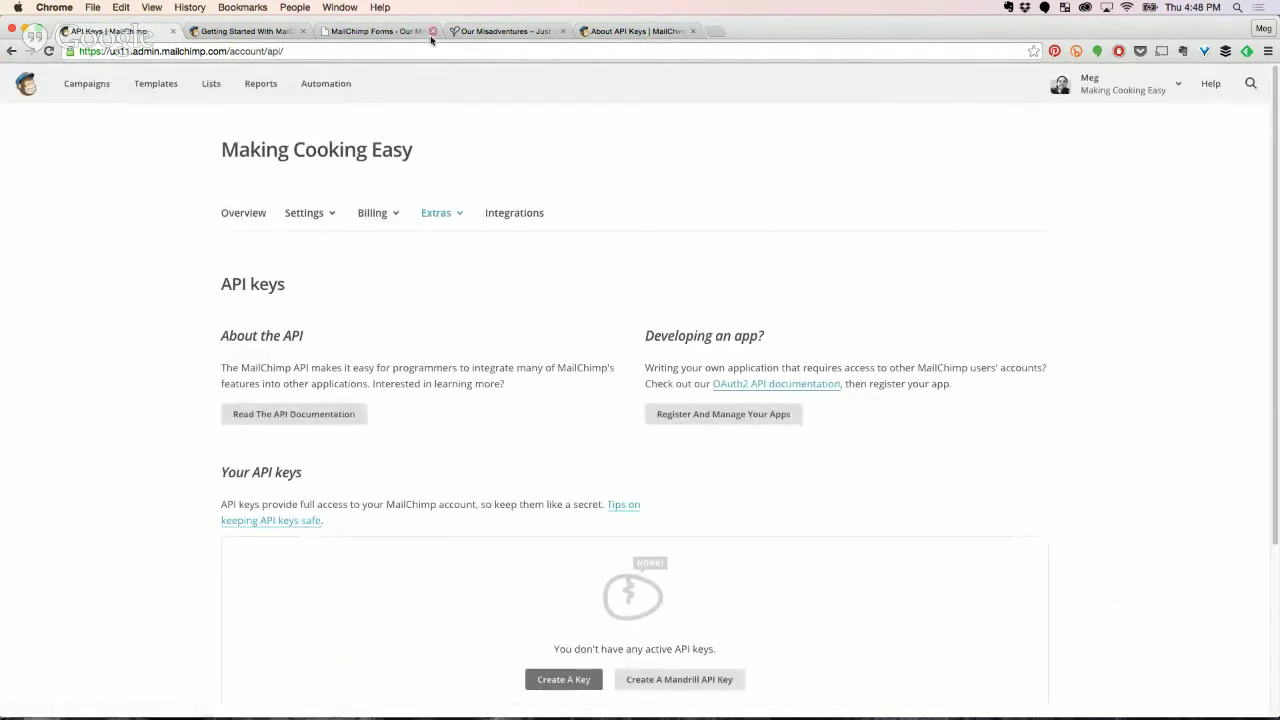
Create a new API key, select it, and focus the WordPress plugin's API Key field.
scroll(481, 475, "down", 3)
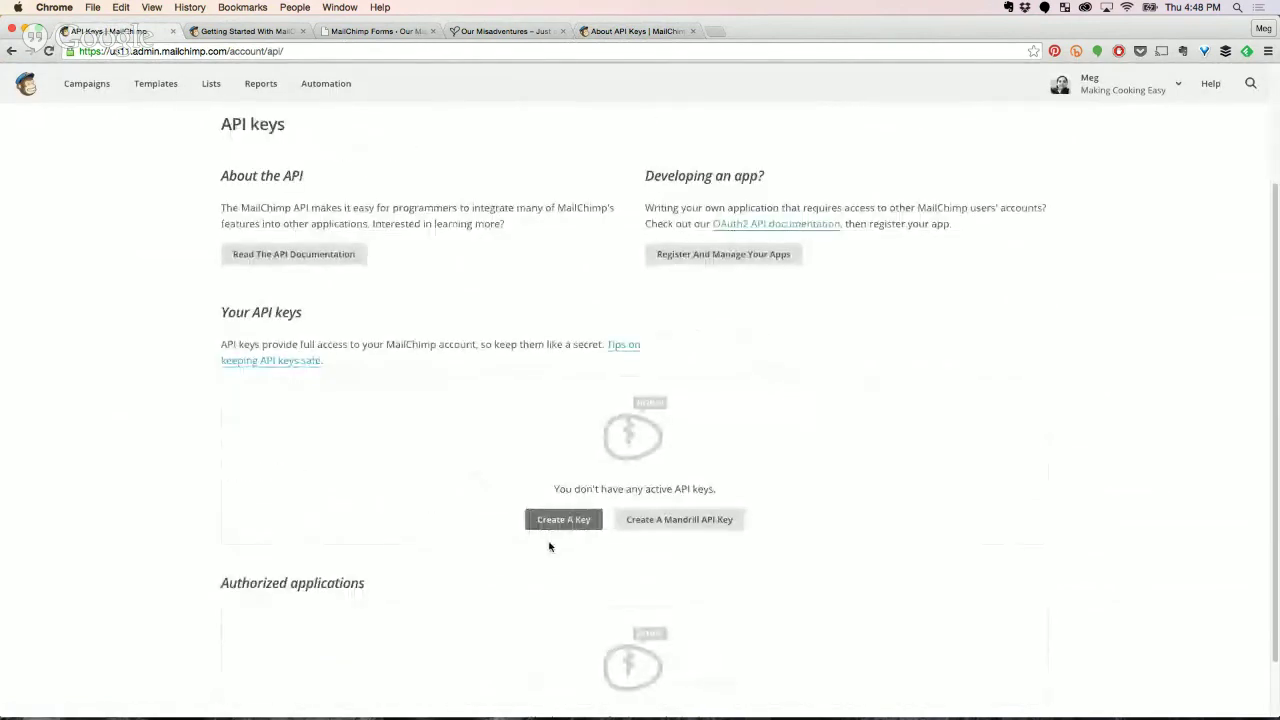
left_click(559, 520)
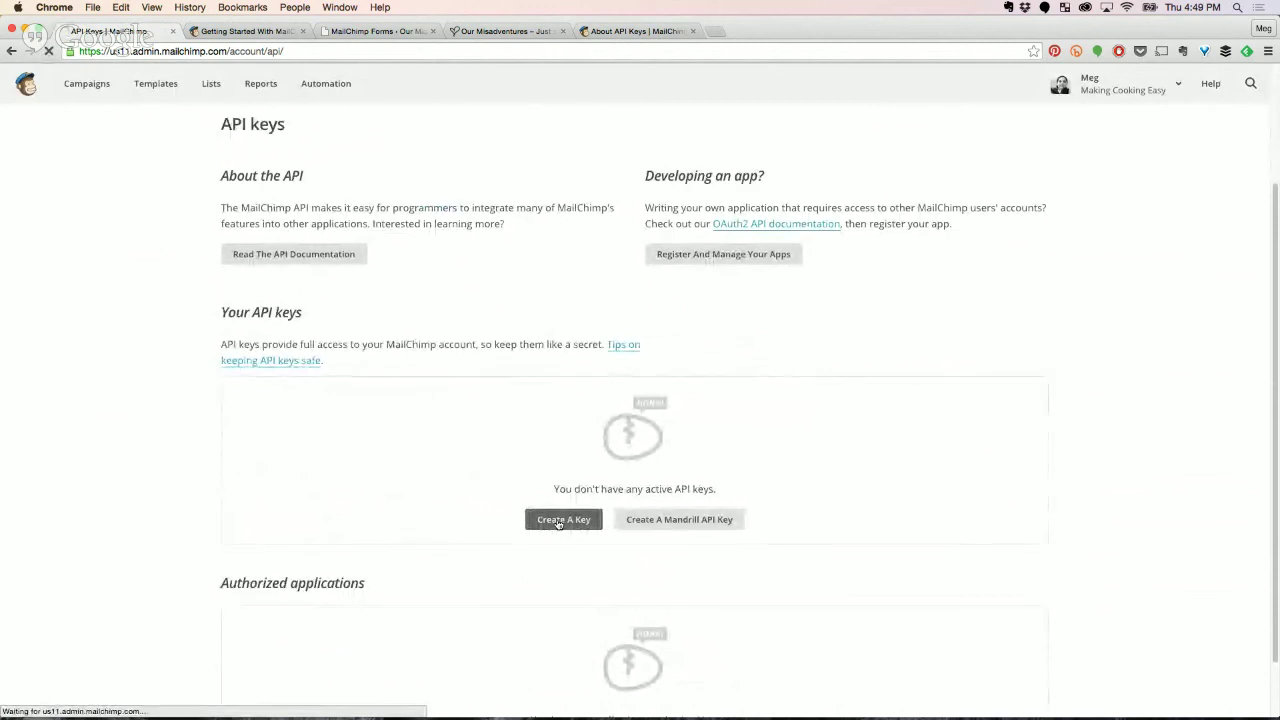
scroll(630, 520, "down", 3)
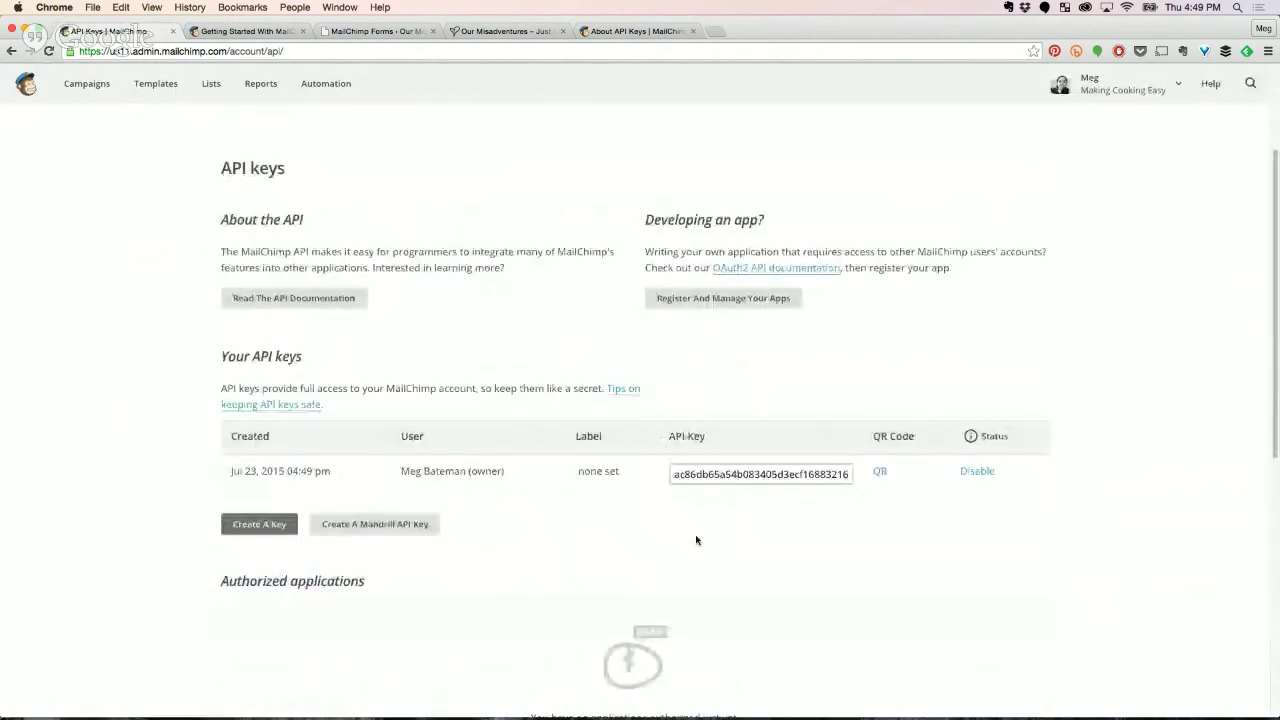
left_click(714, 472)
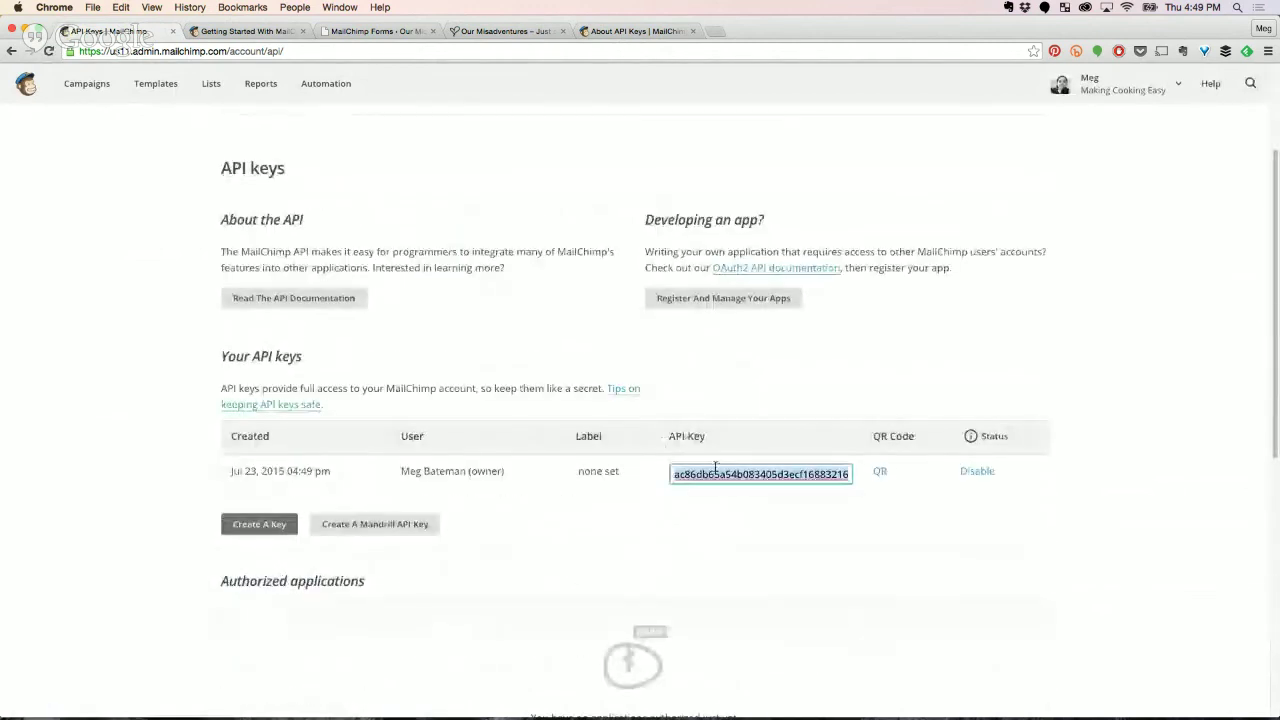
left_click(370, 31)
left_click(375, 257)
Paste the new API key into the plugin and save its settings.
key("super+v")
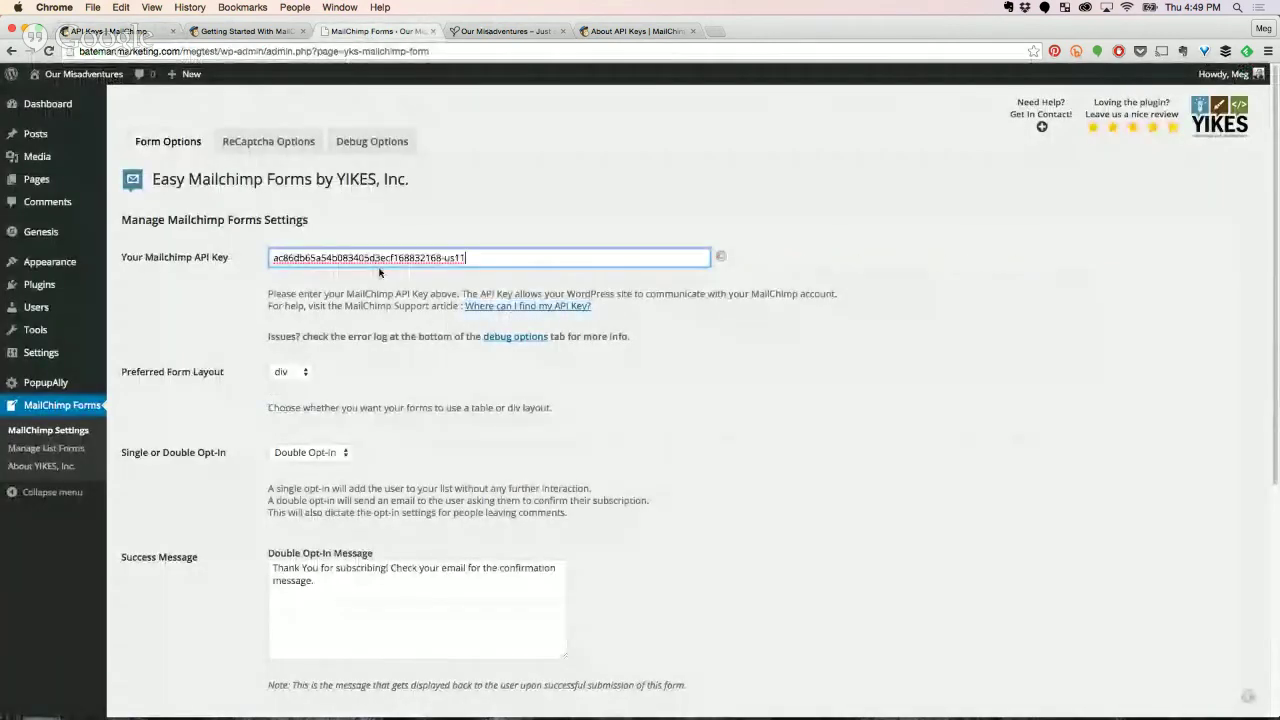
scroll(595, 388, "down", 1)
scroll(595, 388, "down", 1)
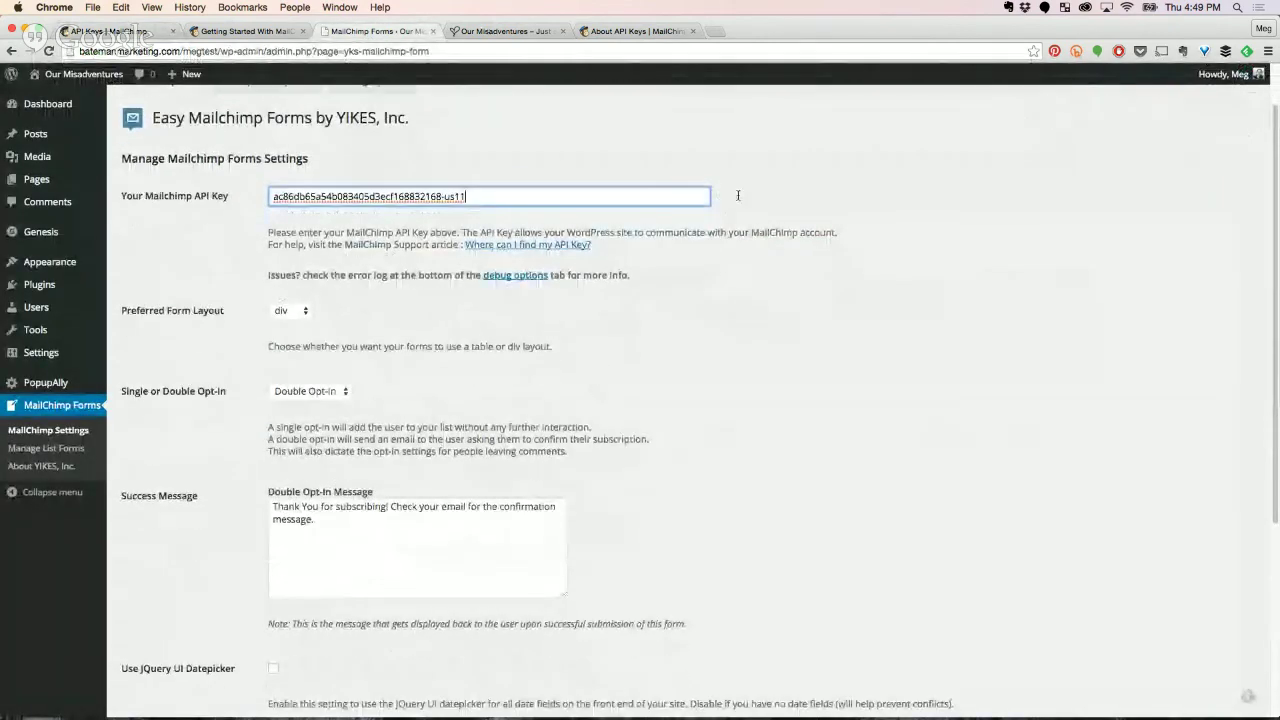
scroll(736, 320, "down", 5)
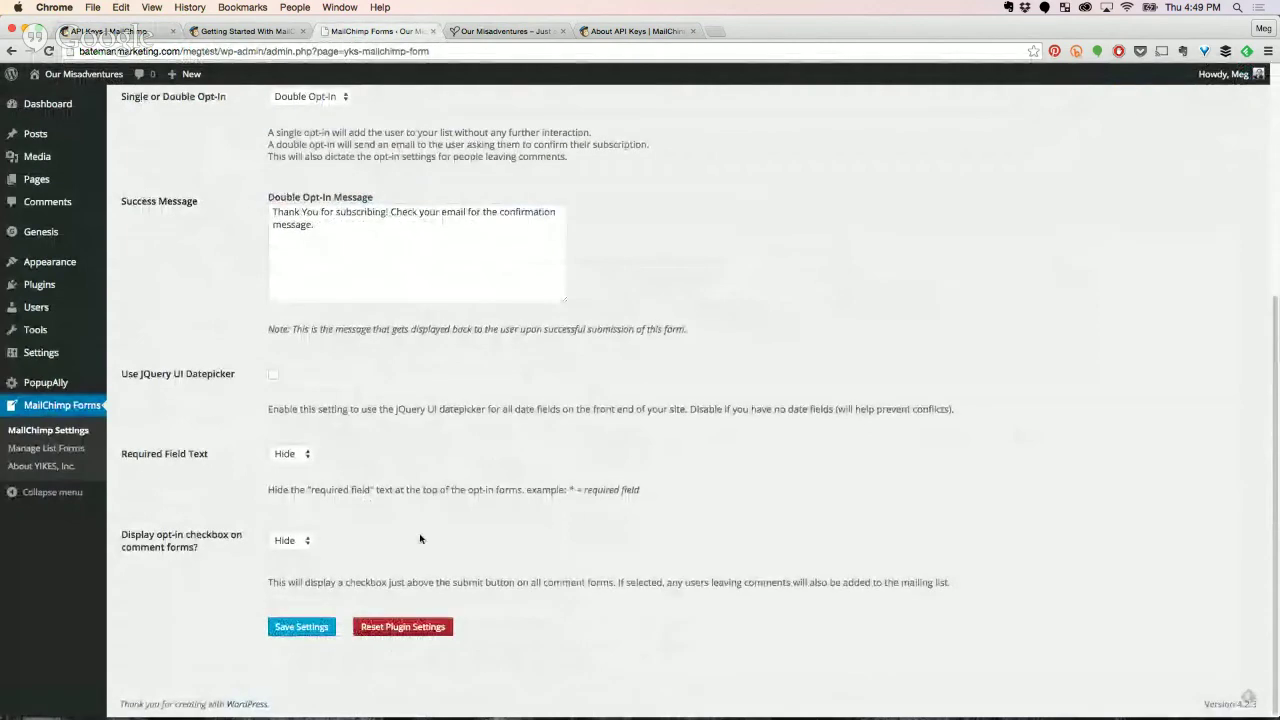
left_click(302, 625)
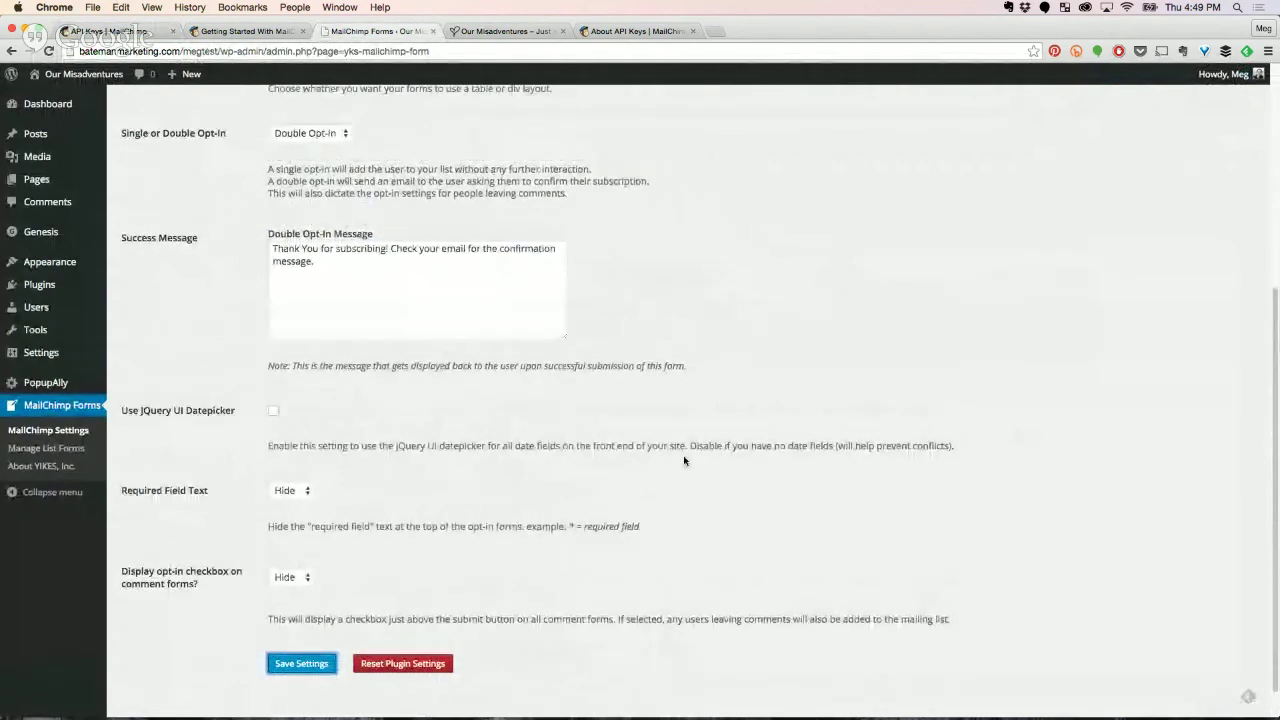
scroll(684, 460, "up", 1)
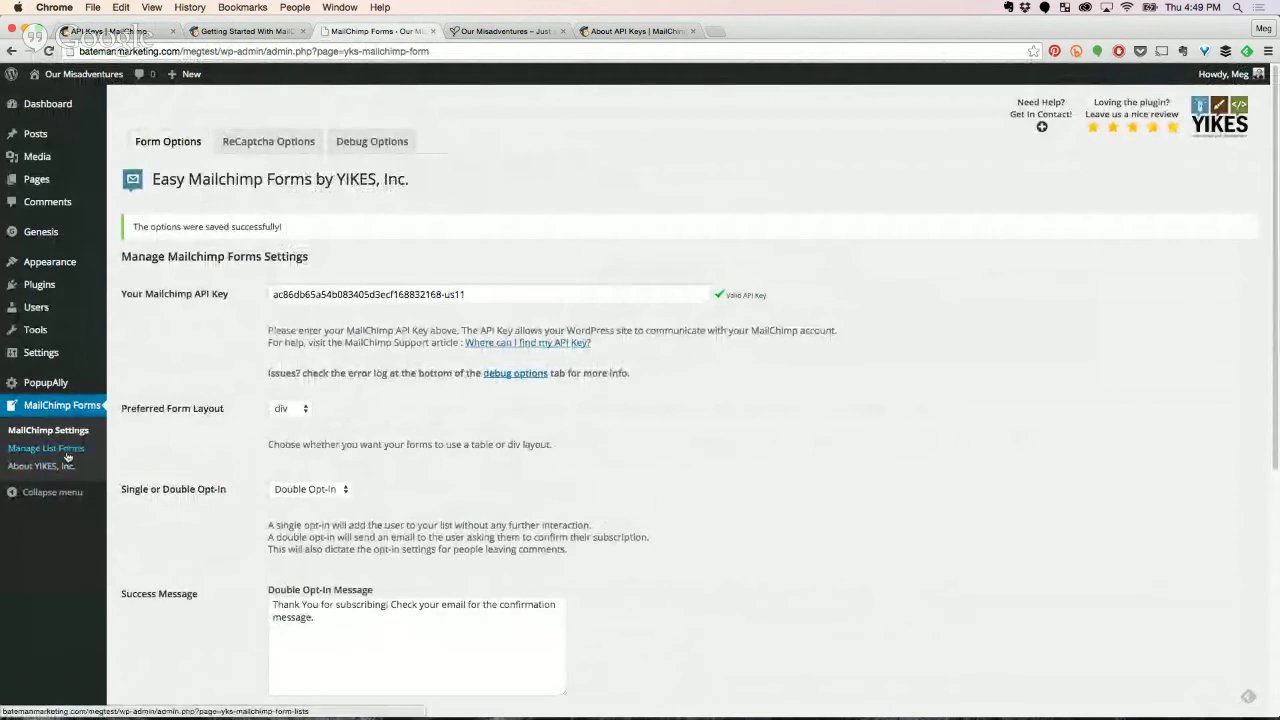
Create a signup form for the Making Cooking Easy list under Manage List Forms.
left_click(34, 449)
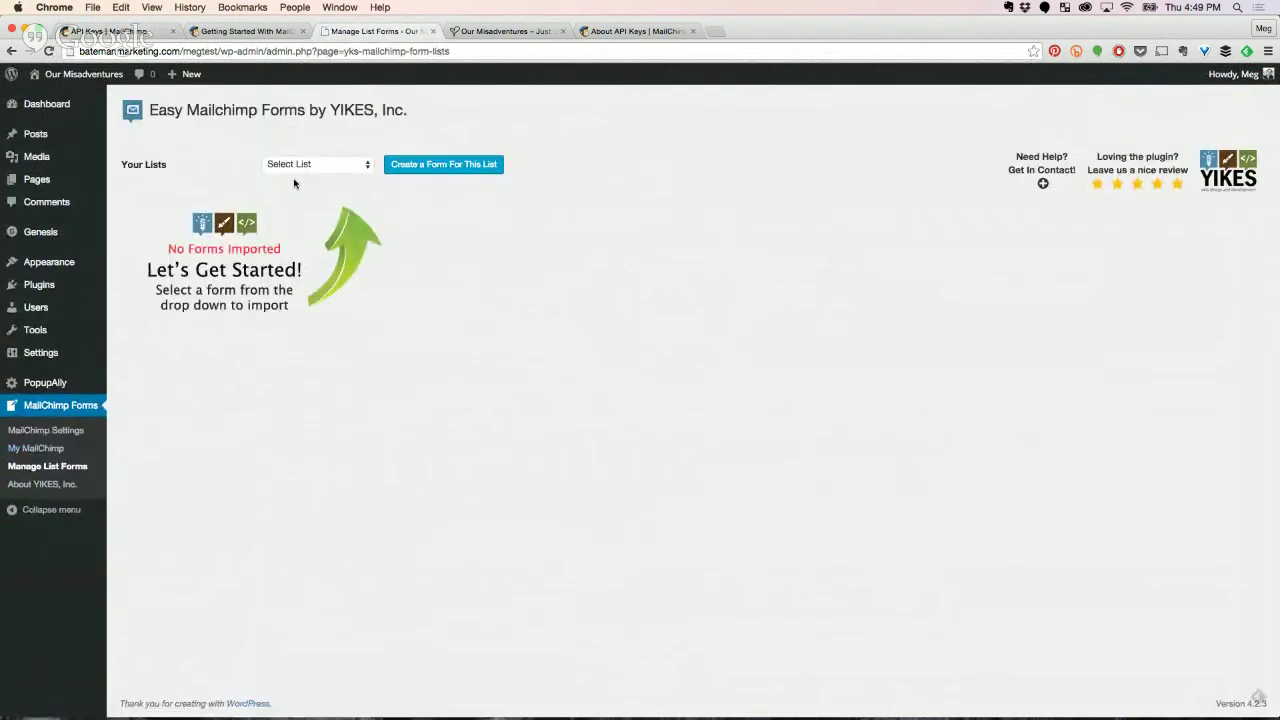
left_click(296, 166)
left_click(315, 176)
left_click(438, 164)
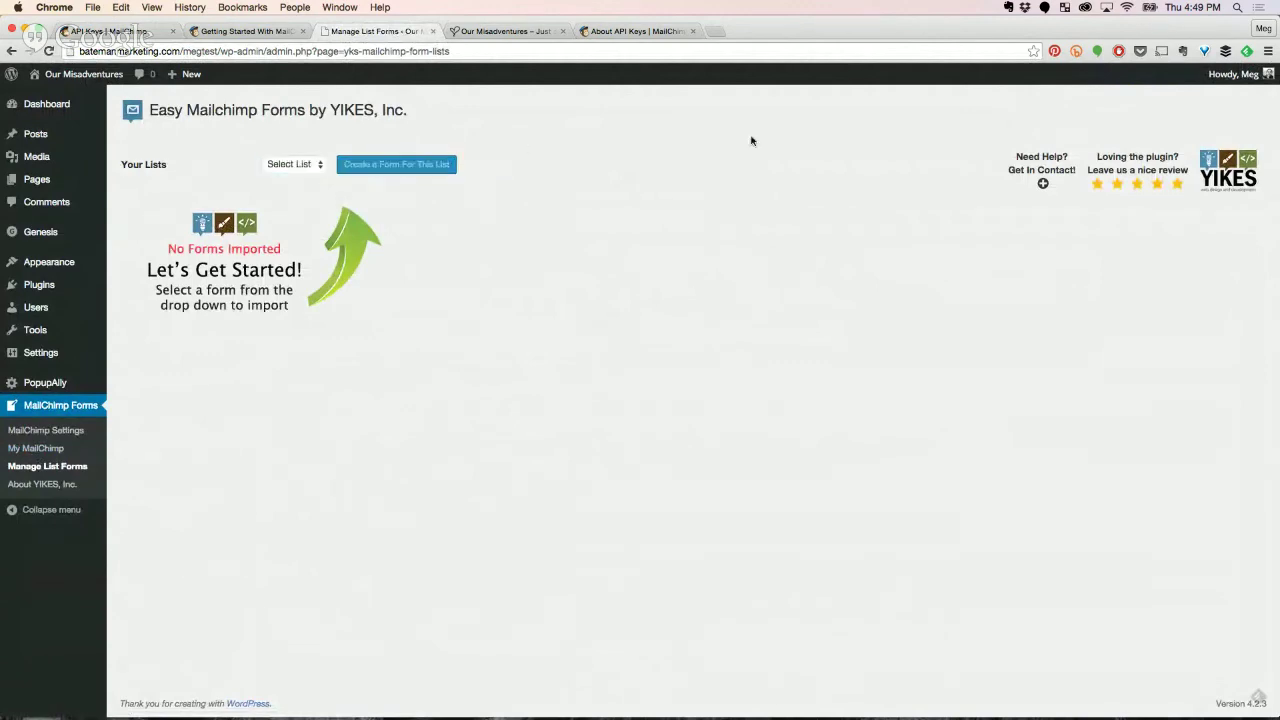
scroll(500, 330, "down", 1)
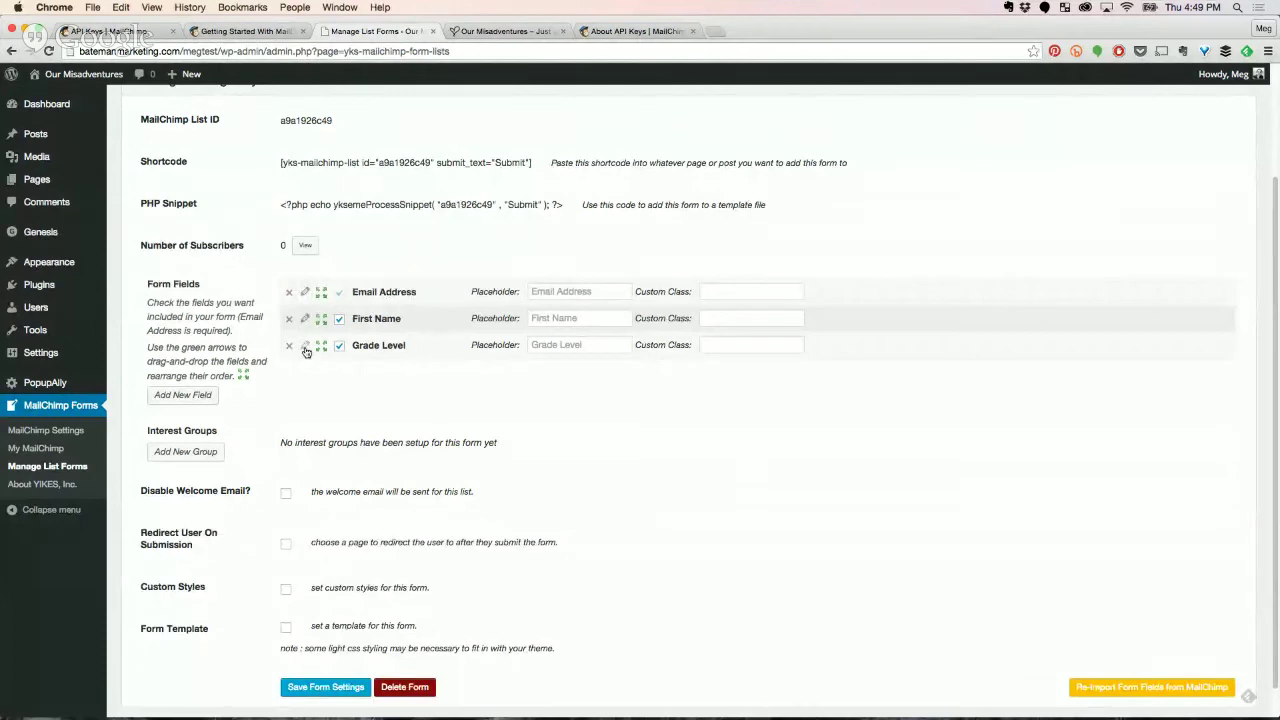
mouse_move(62, 298)
scroll(465, 484, "down", 1)
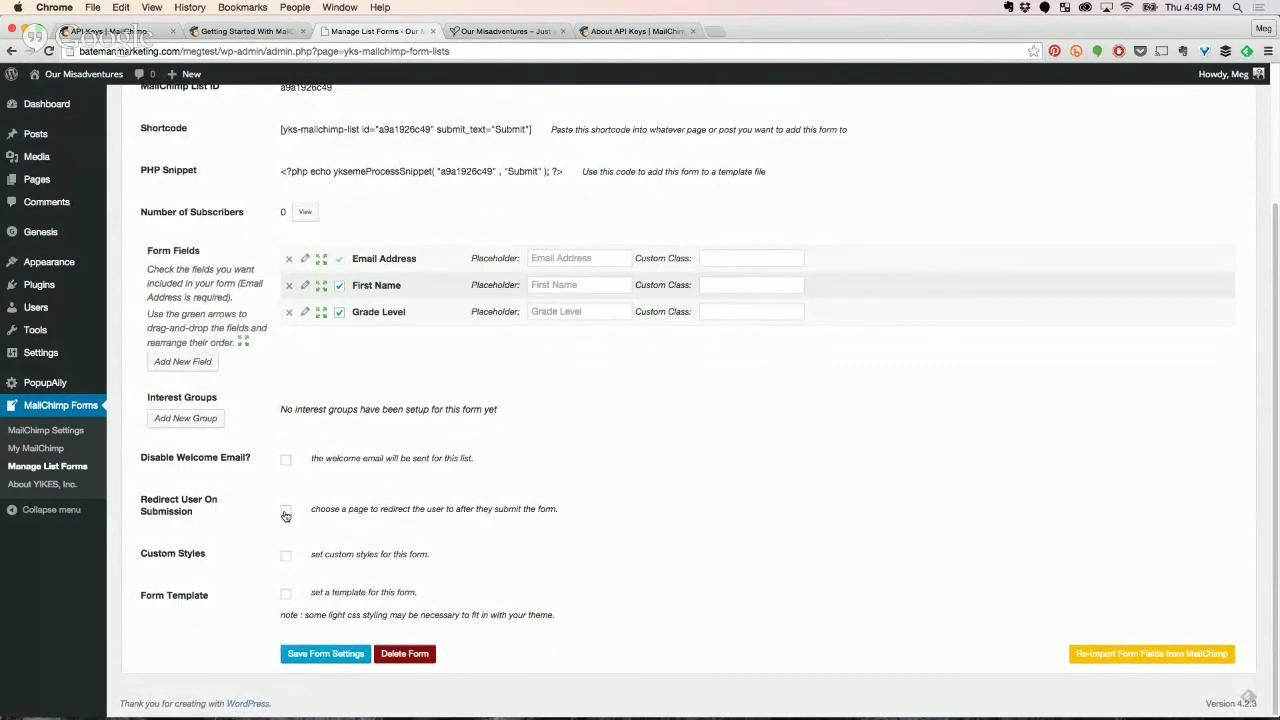
mouse_move(60, 272)
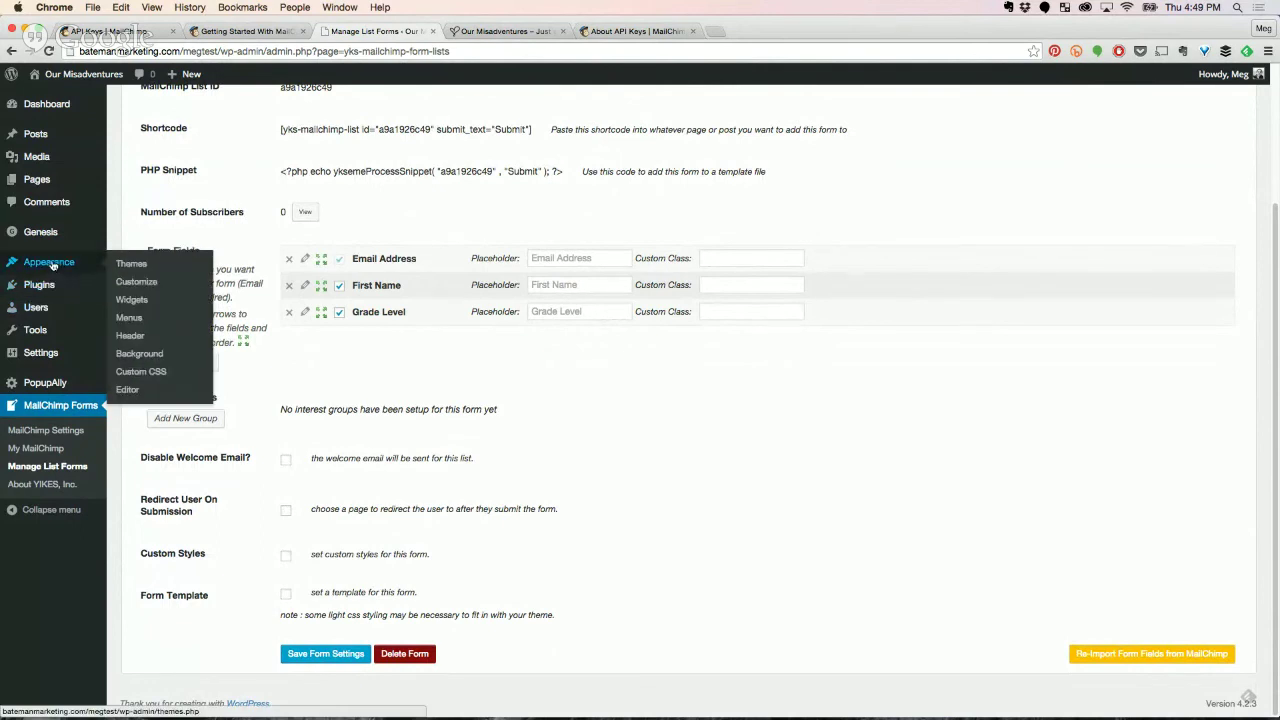
Add a MailChimp Signup Form widget showing Making Cooking Easy to the Primary Sidebar and save it.
left_click(145, 302)
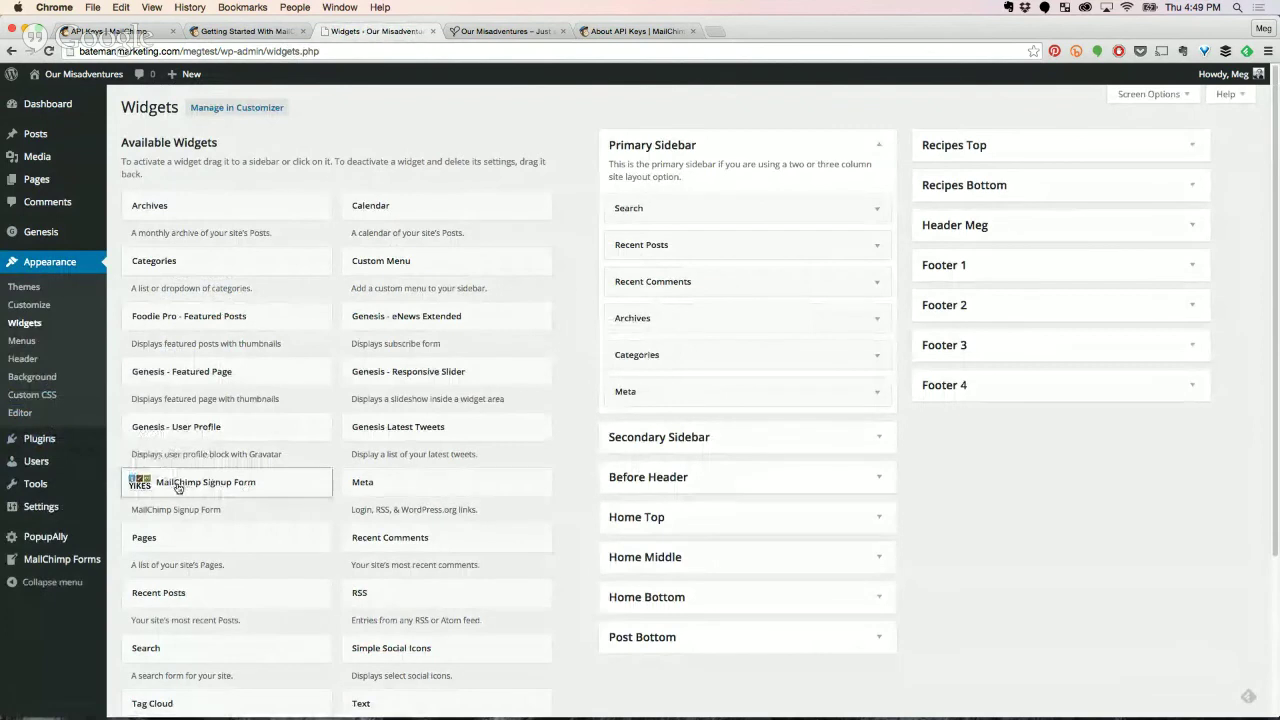
left_click_drag(166, 481, 720, 186)
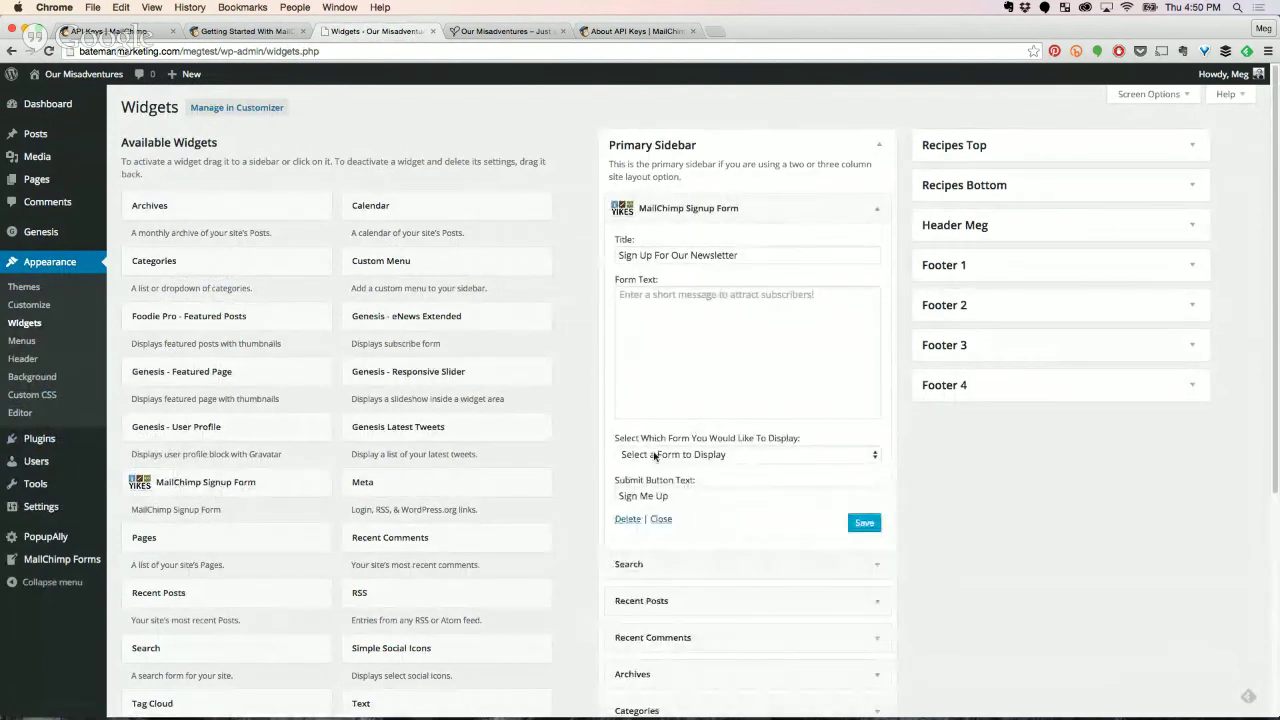
left_click(655, 454)
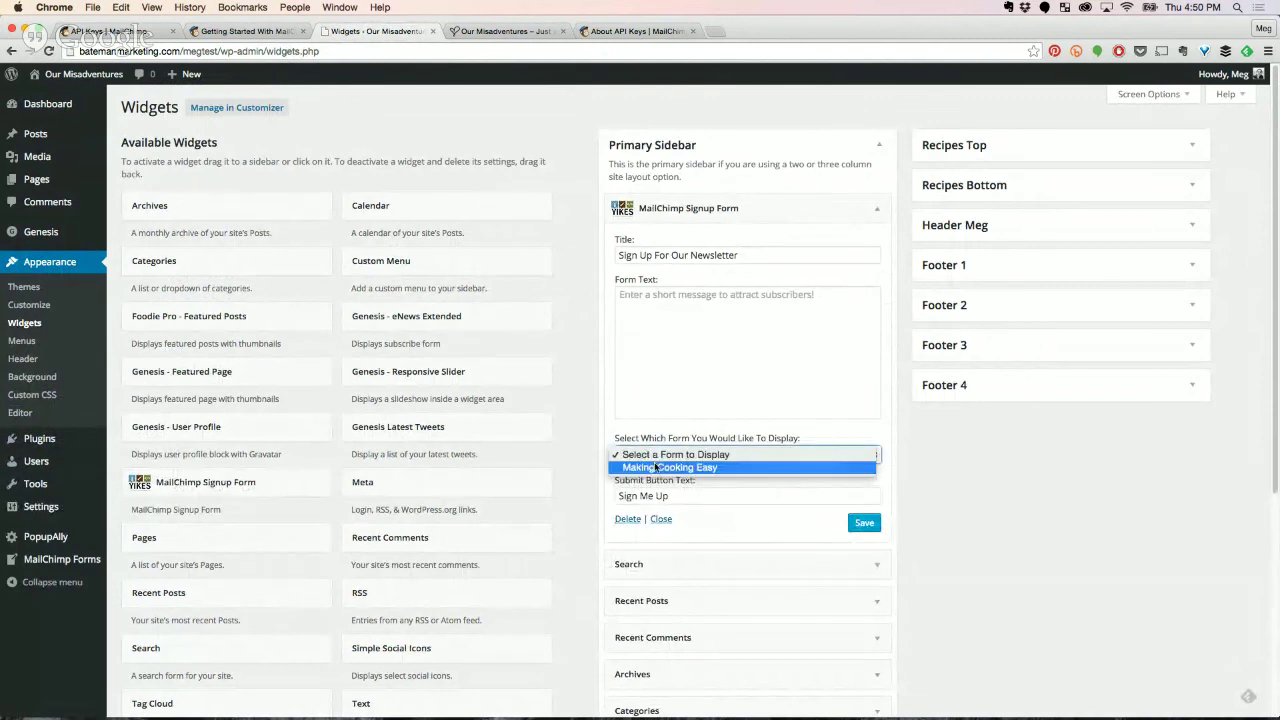
left_click(655, 467)
left_click(683, 351)
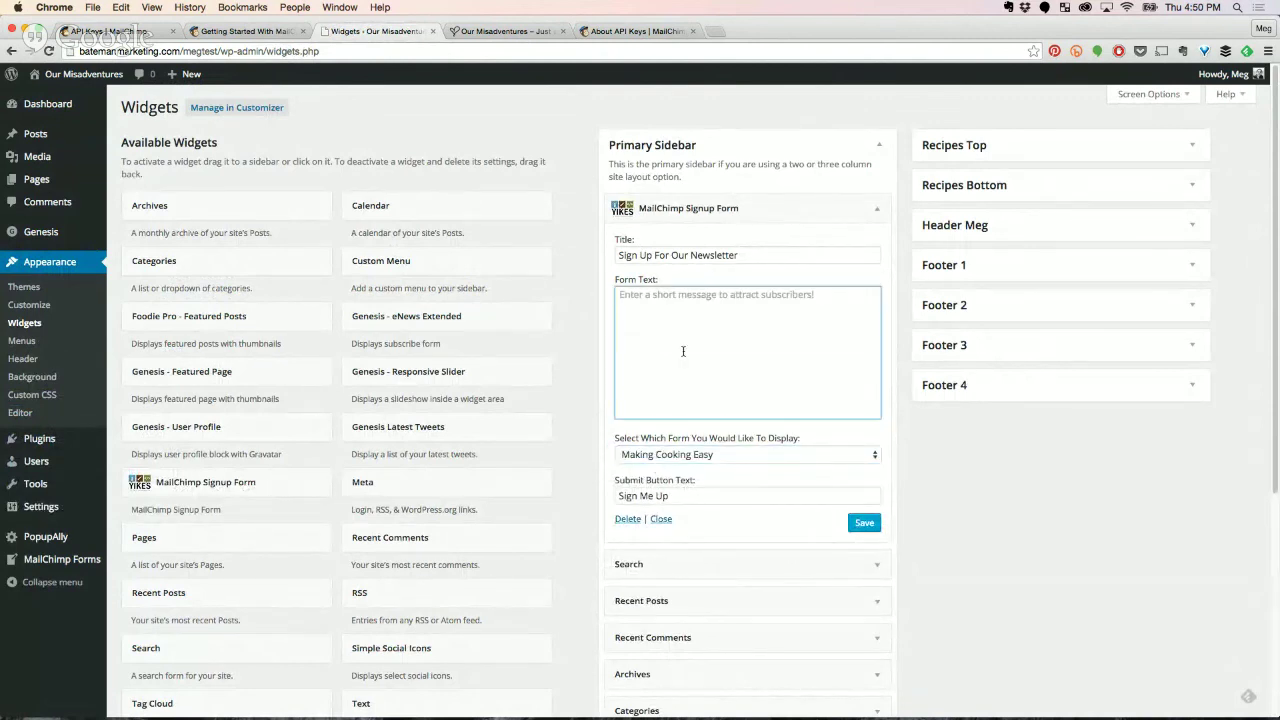
left_click(864, 522)
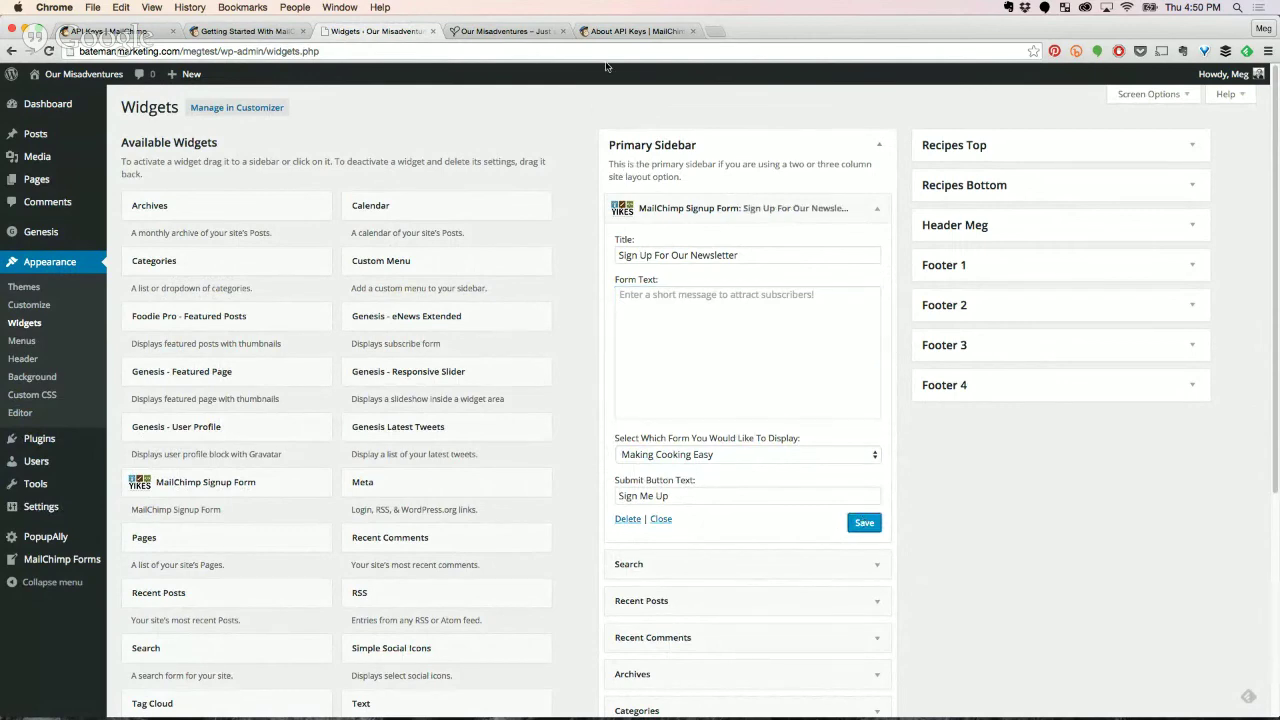
Reload the live site to confirm the signup form appears in the sidebar, then return to Widgets.
left_click(505, 32)
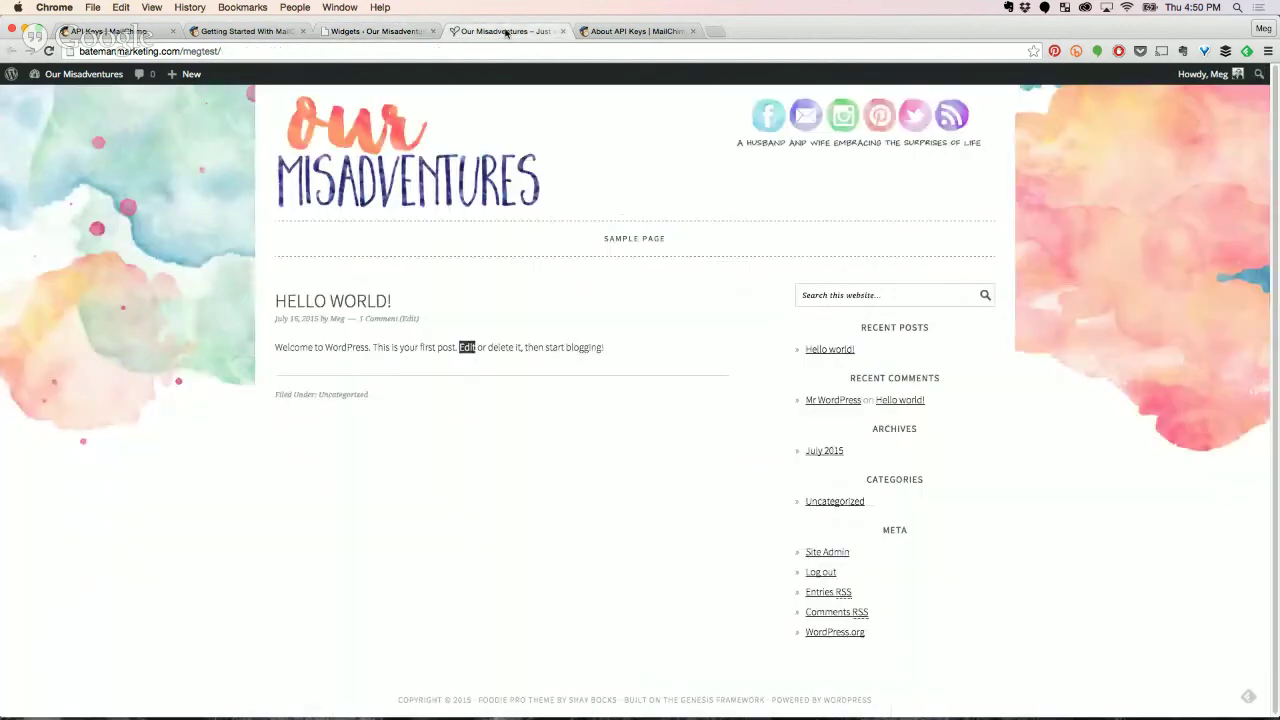
left_click(61, 70)
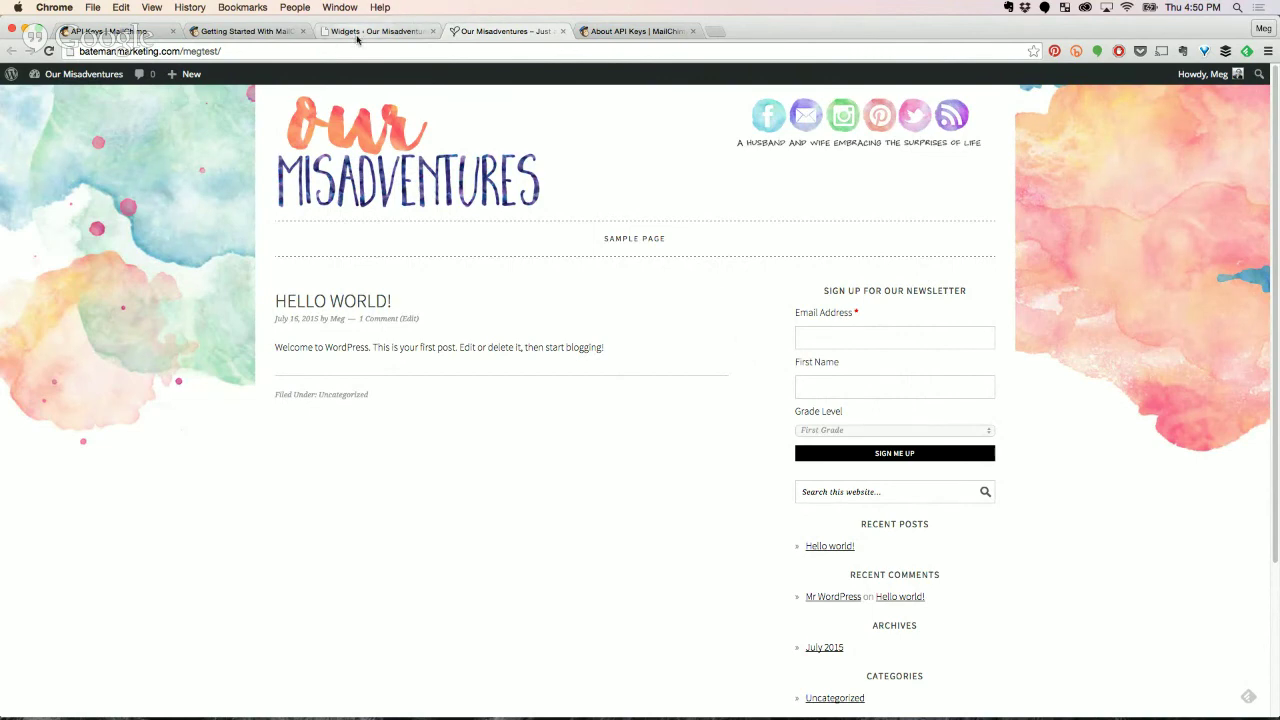
left_click(290, 32)
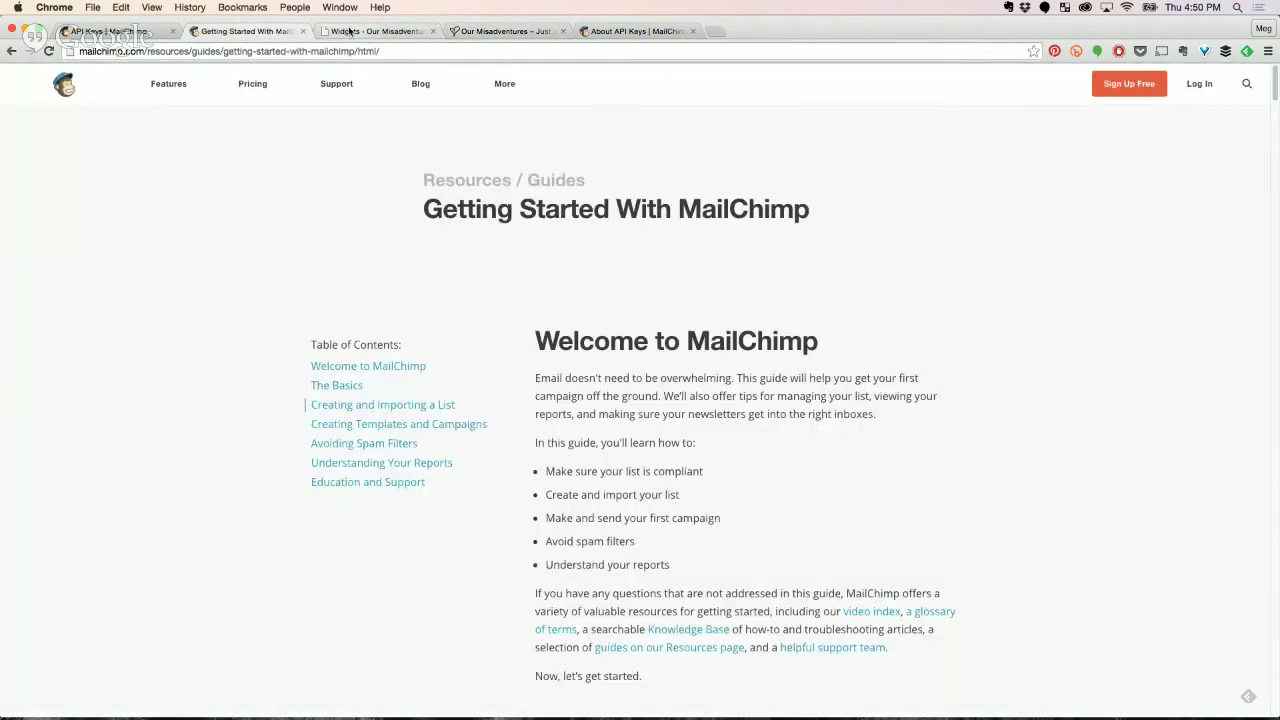
left_click(333, 31)
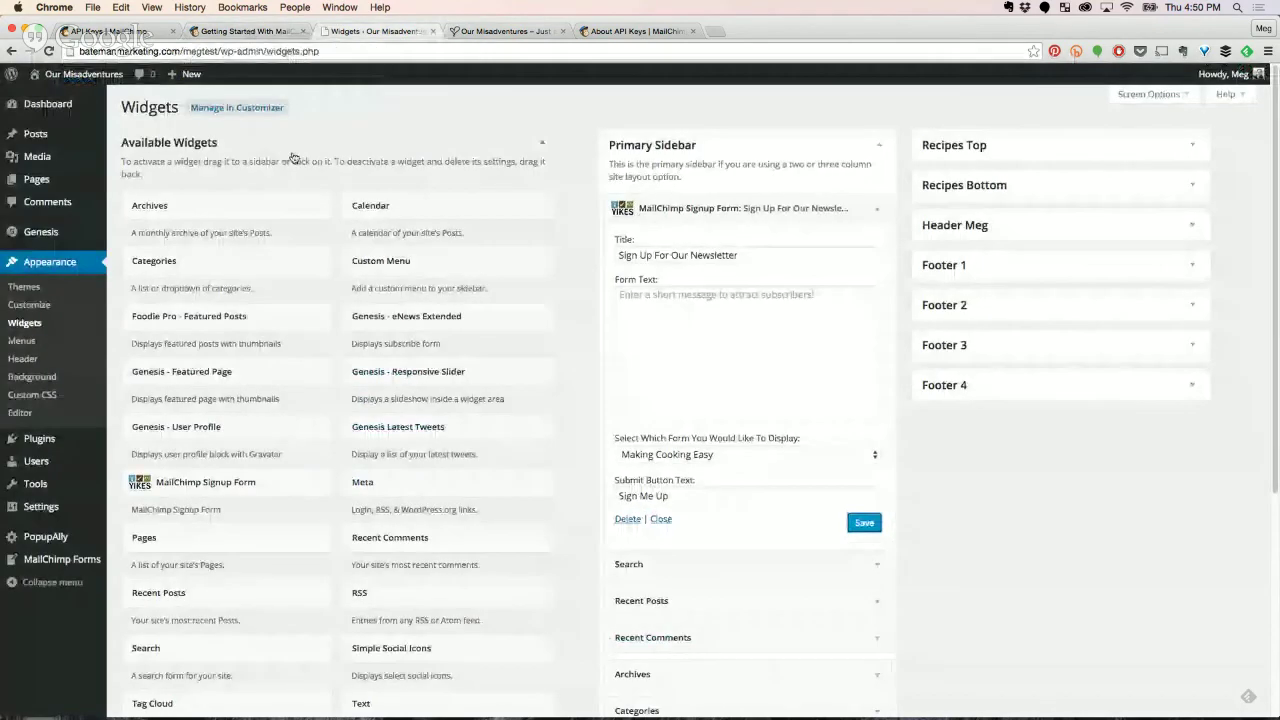
mouse_move(62, 564)
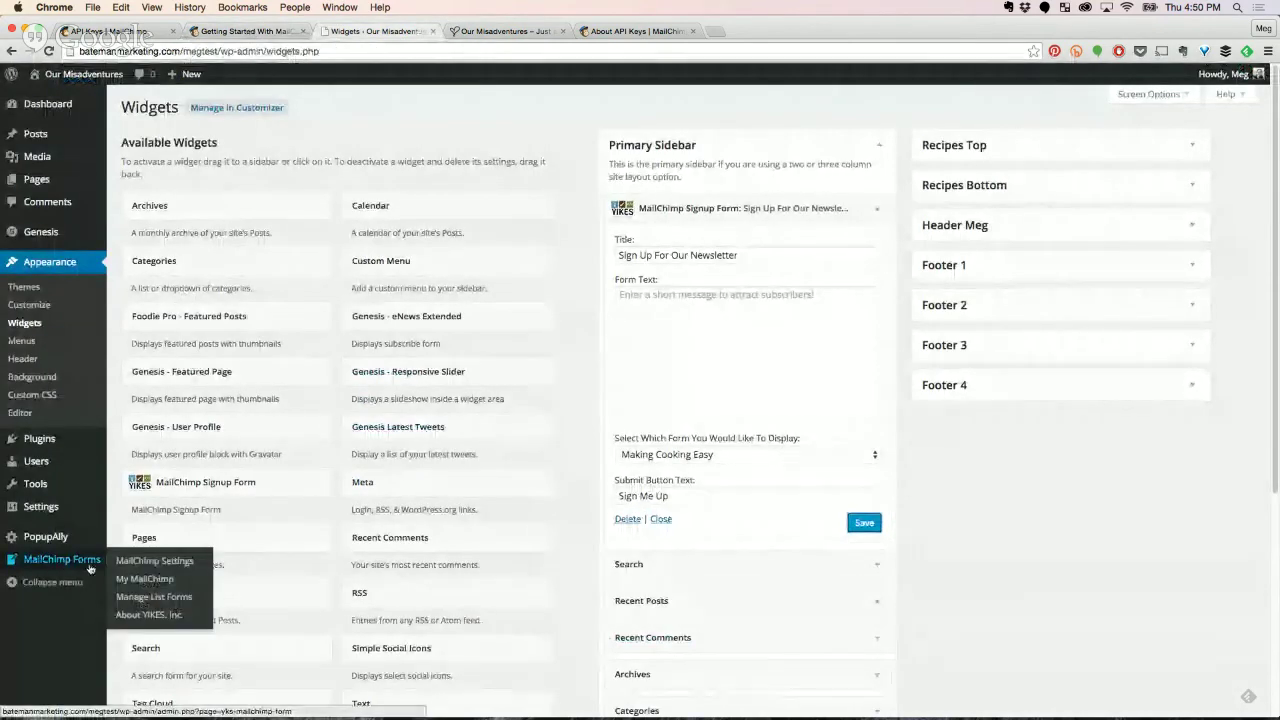
Look through the plugin's Manage List Forms, My MailChimp and MailChimp Settings pages.
left_click(130, 601)
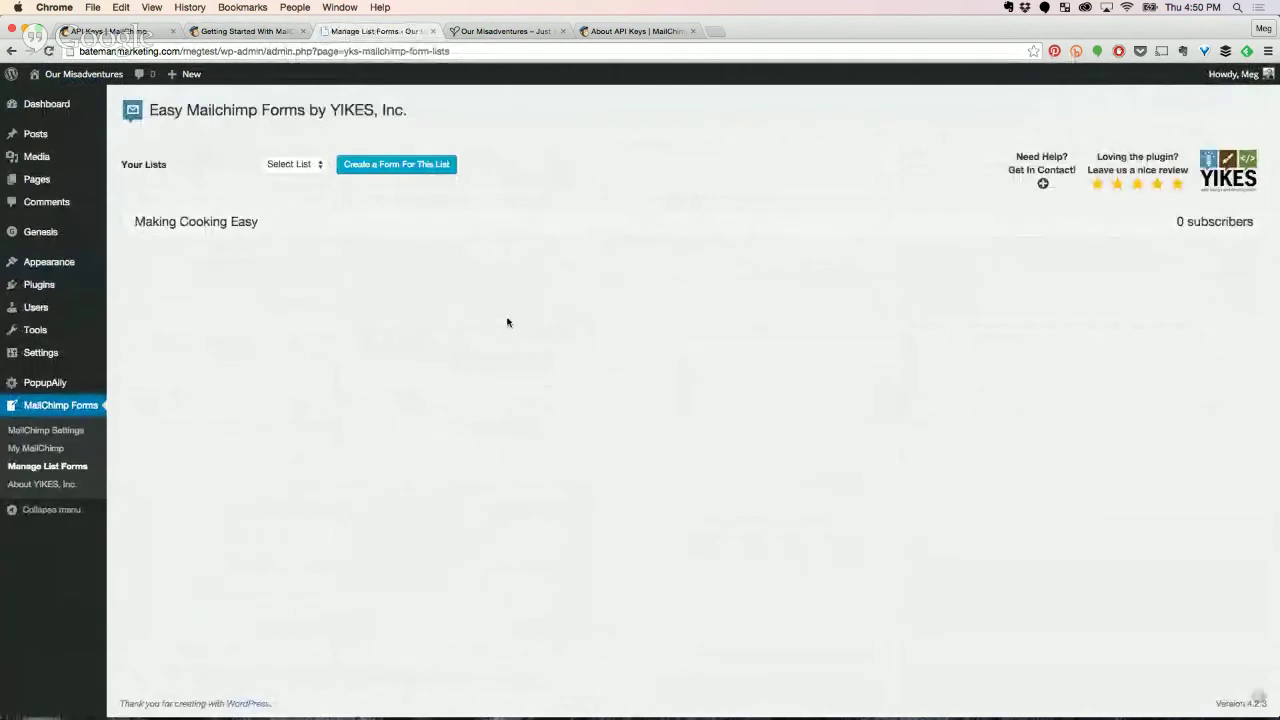
left_click(296, 166)
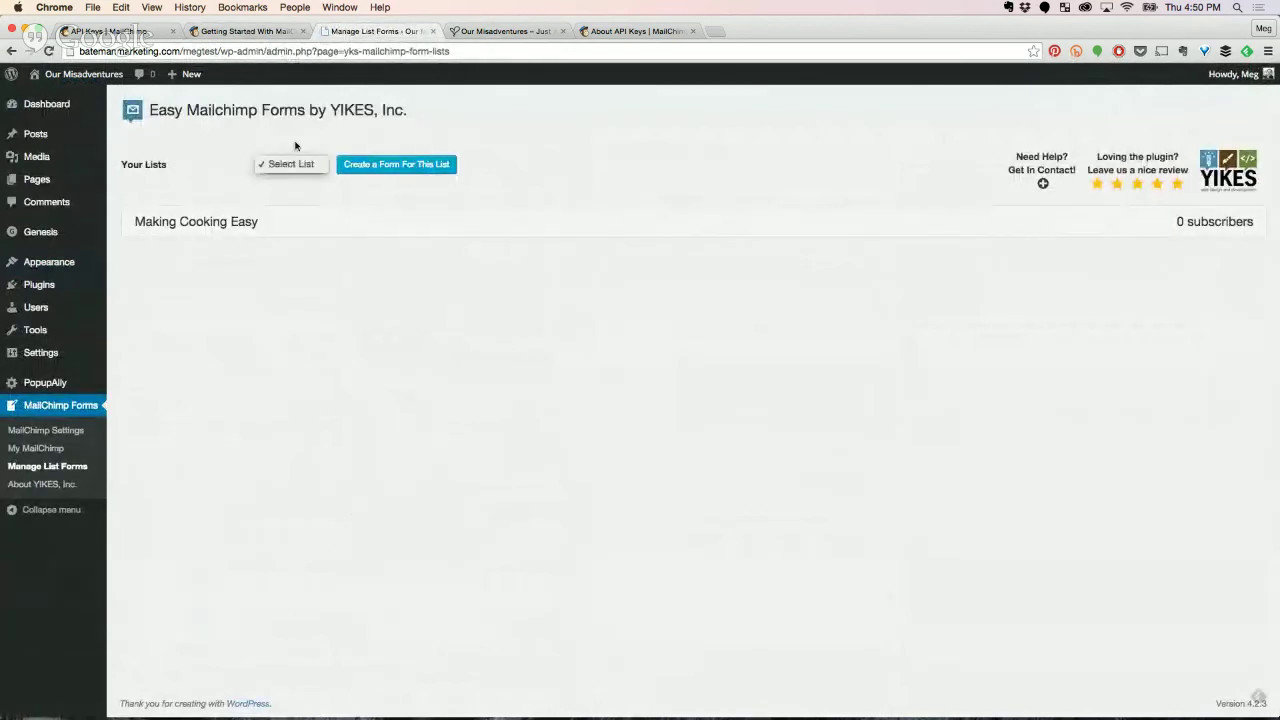
left_click(295, 146)
left_click(68, 449)
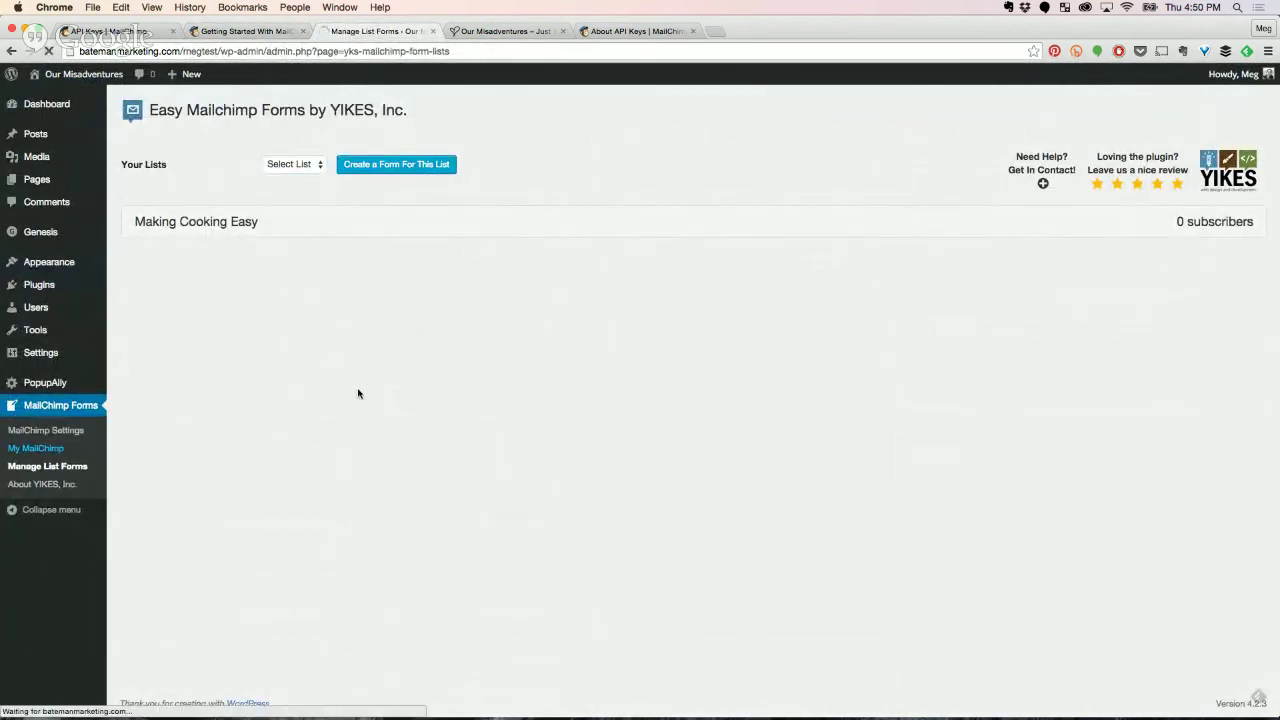
left_click(60, 431)
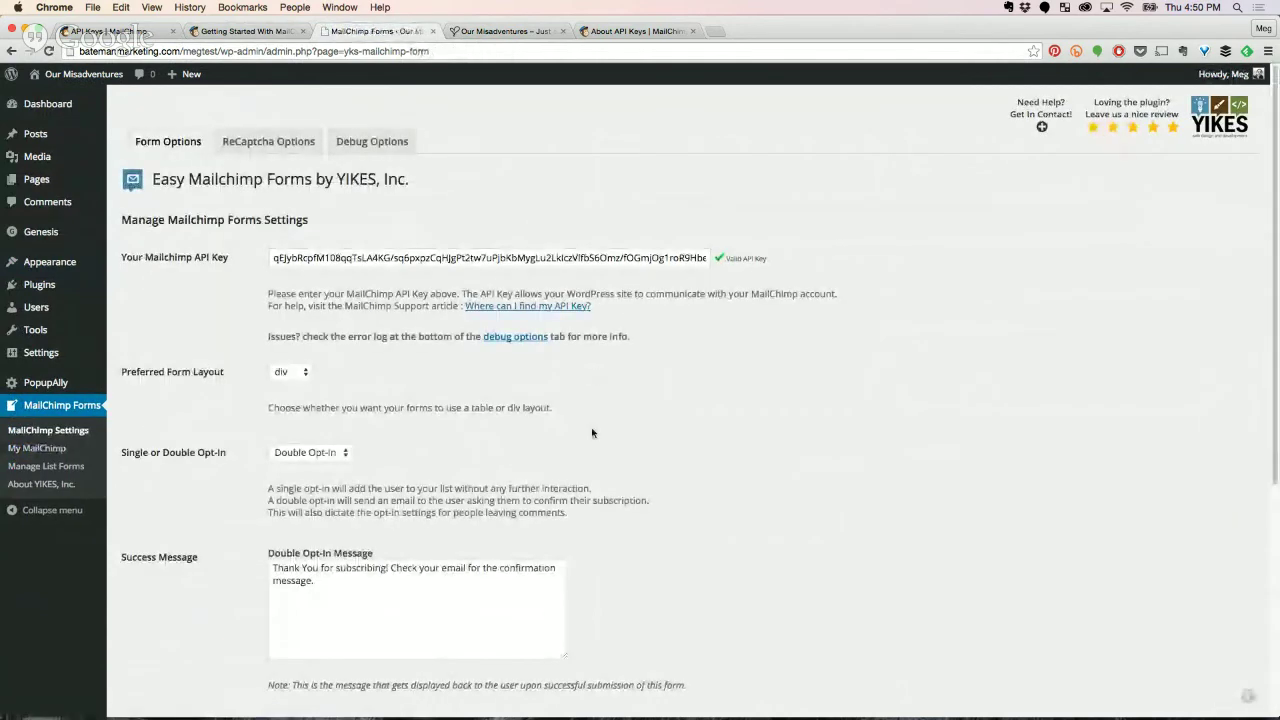
scroll(592, 432, "down", 5)
scroll(592, 432, "up", 5)
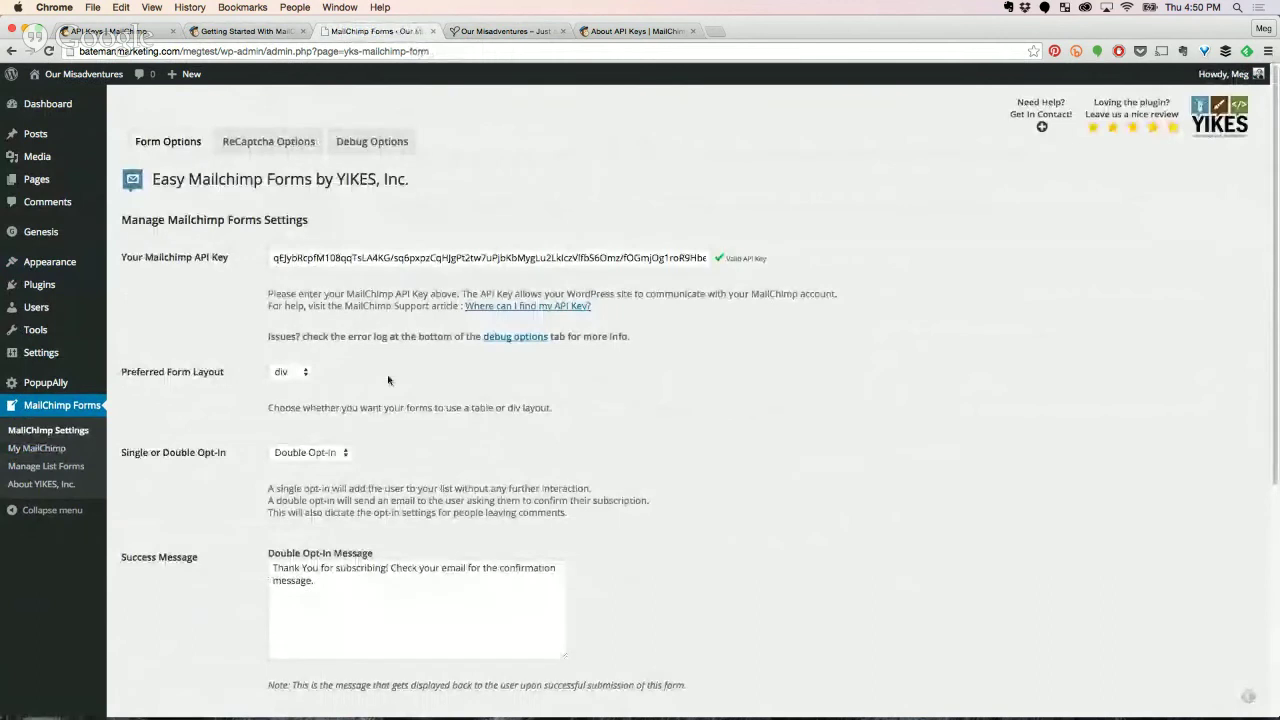
left_click(32, 466)
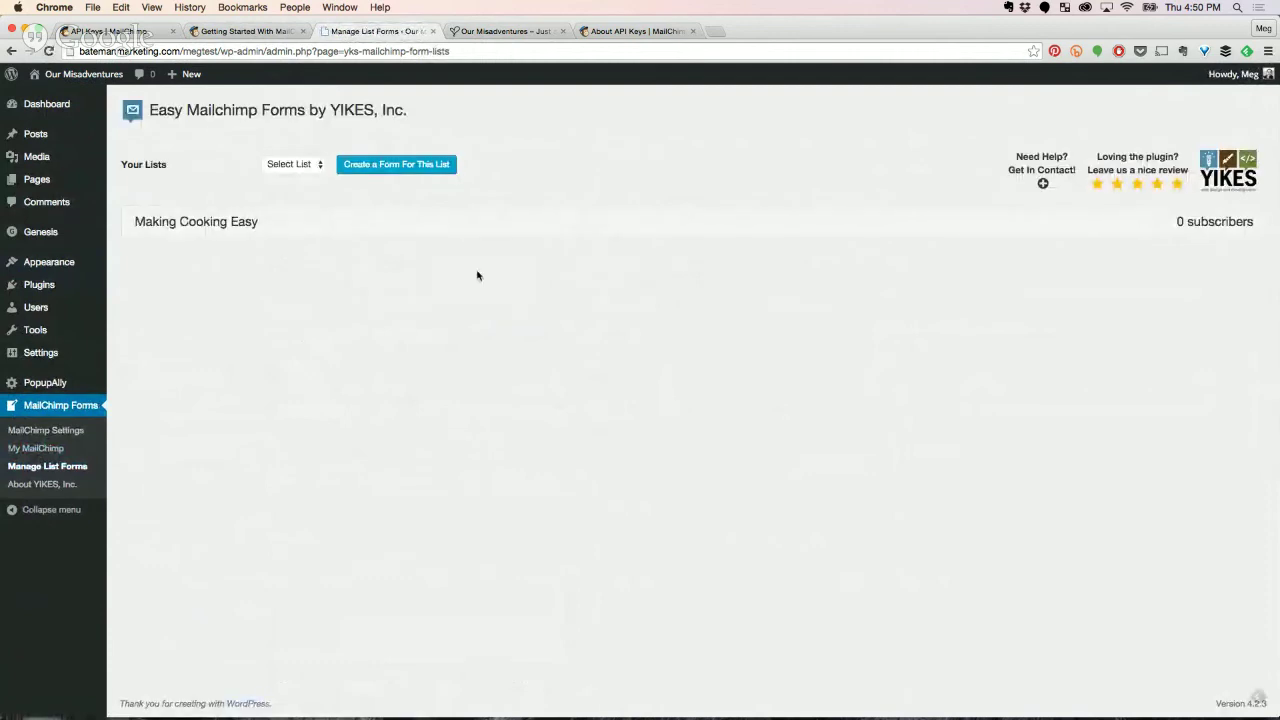
Expand the Making Cooking Easy list row and select its signup form shortcode.
left_click(220, 226)
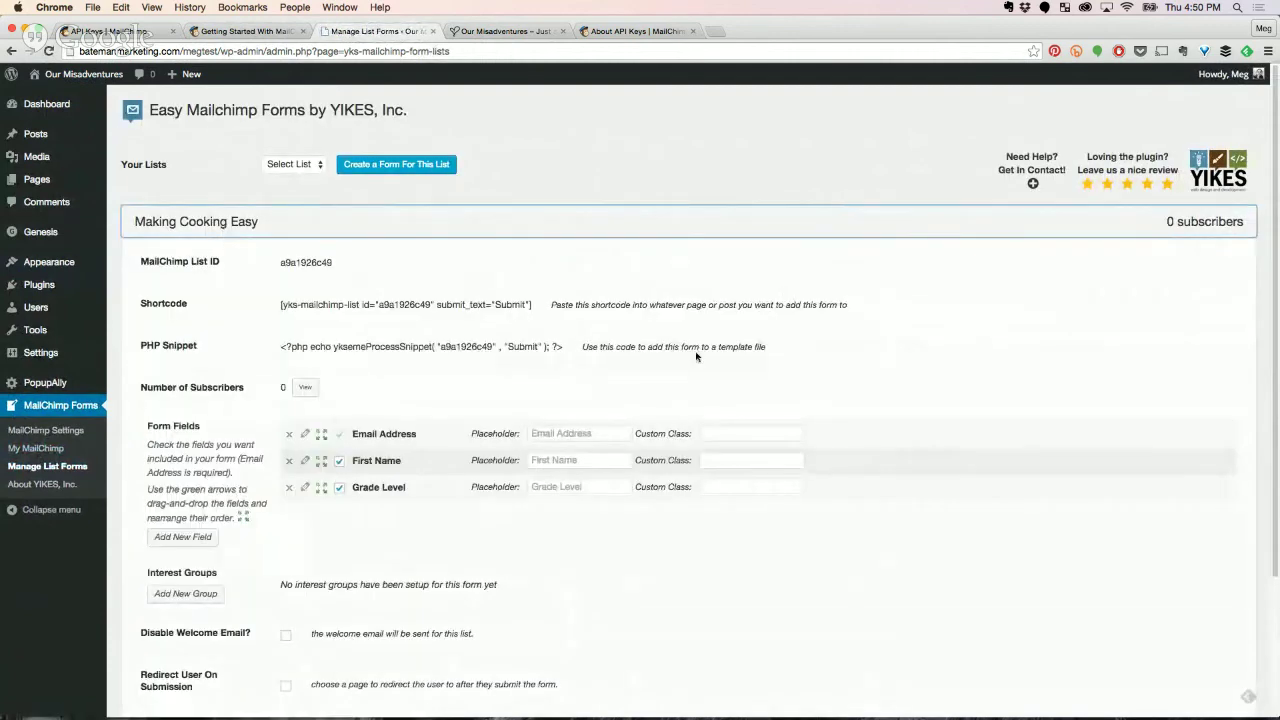
scroll(281, 305, "down", 1)
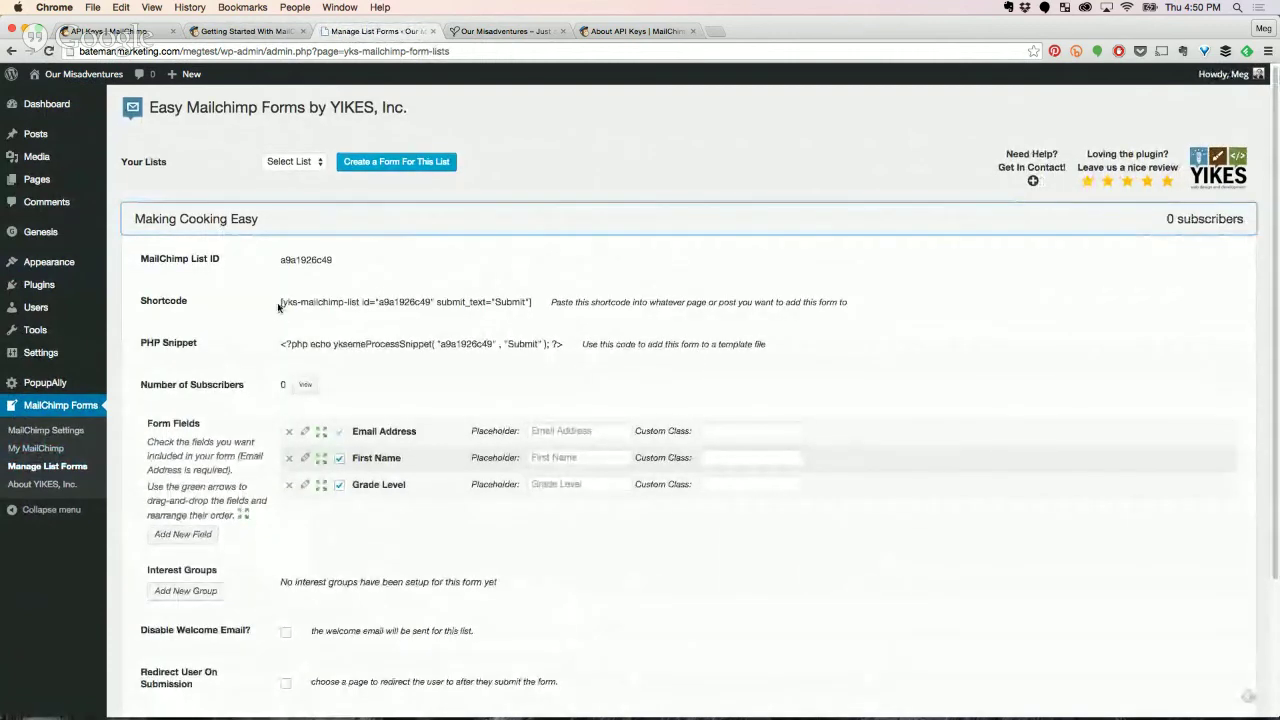
left_click_drag(281, 305, 538, 300)
key("ctrl+c")
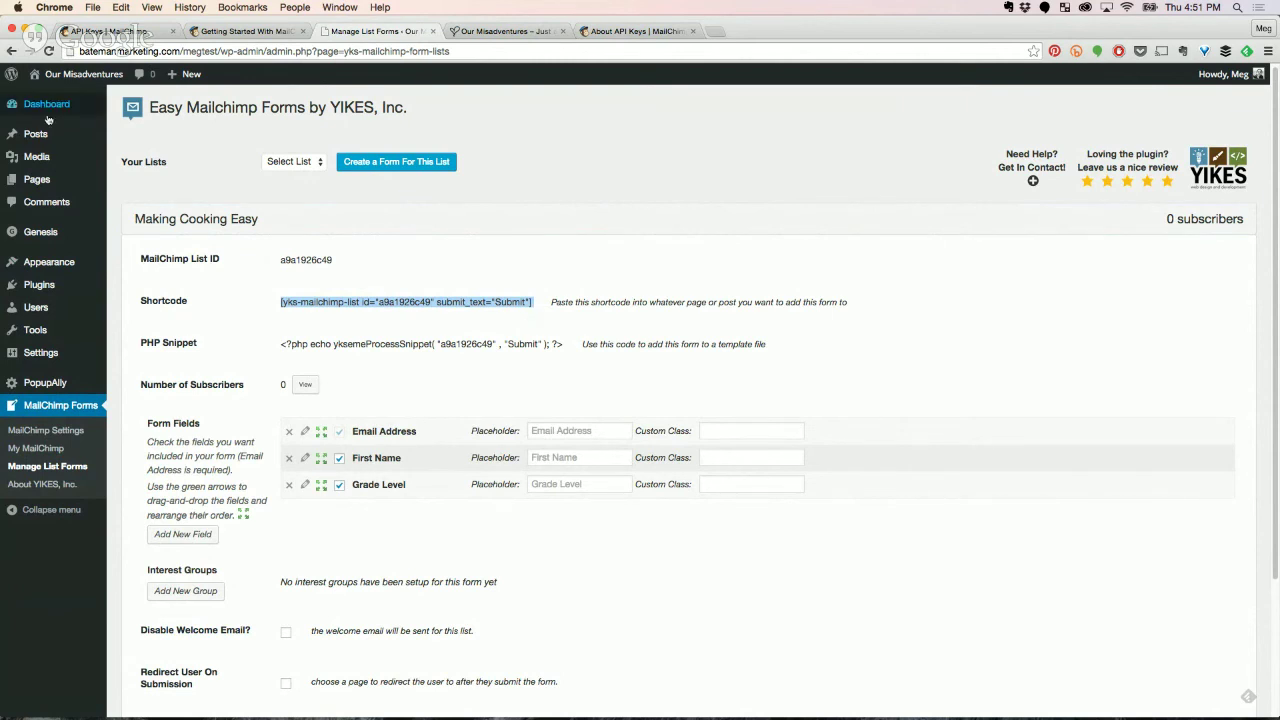
Paste the shortcode on its own line below the Hello world! post's first paragraph and update the post.
mouse_move(93, 137)
left_click(132, 135)
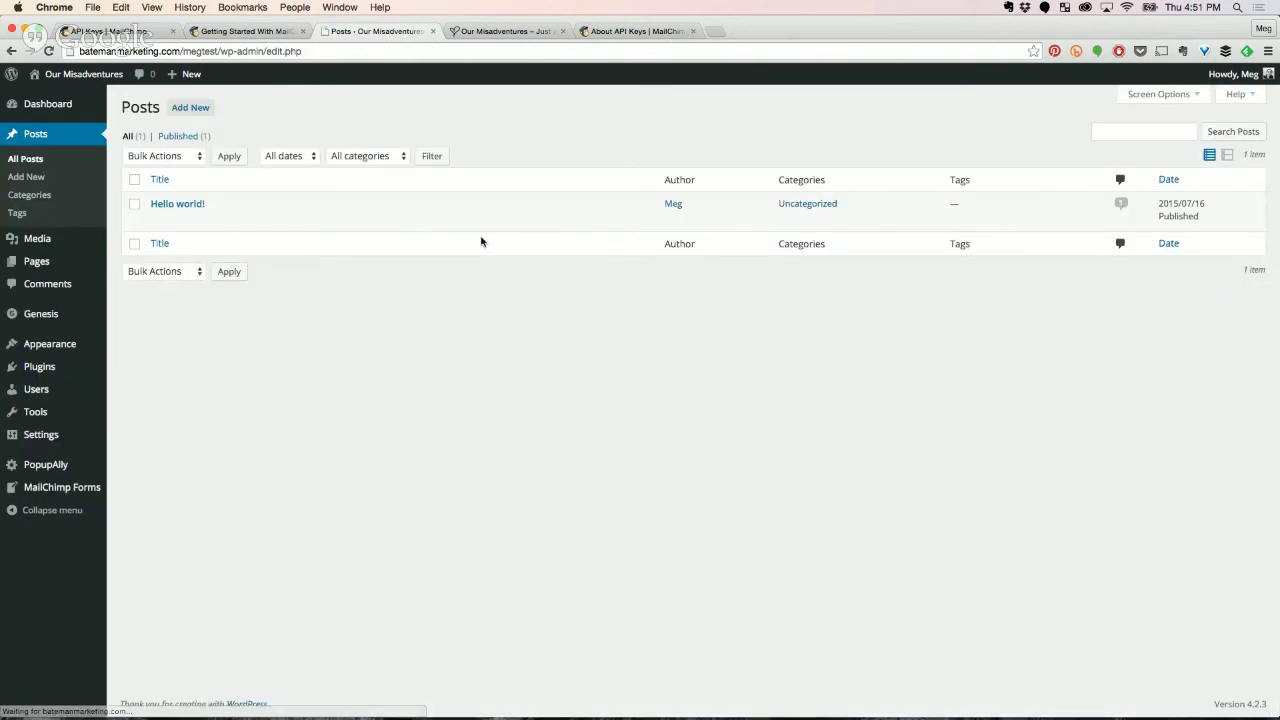
left_click(159, 220)
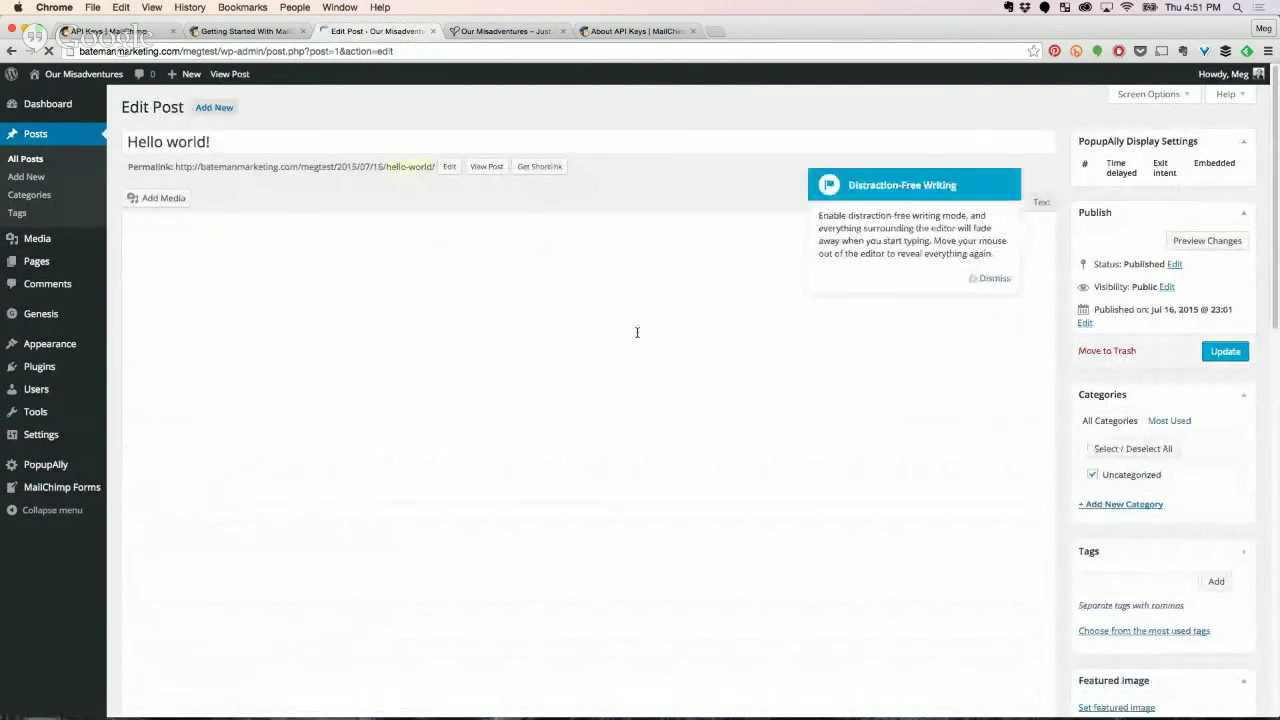
left_click(646, 284)
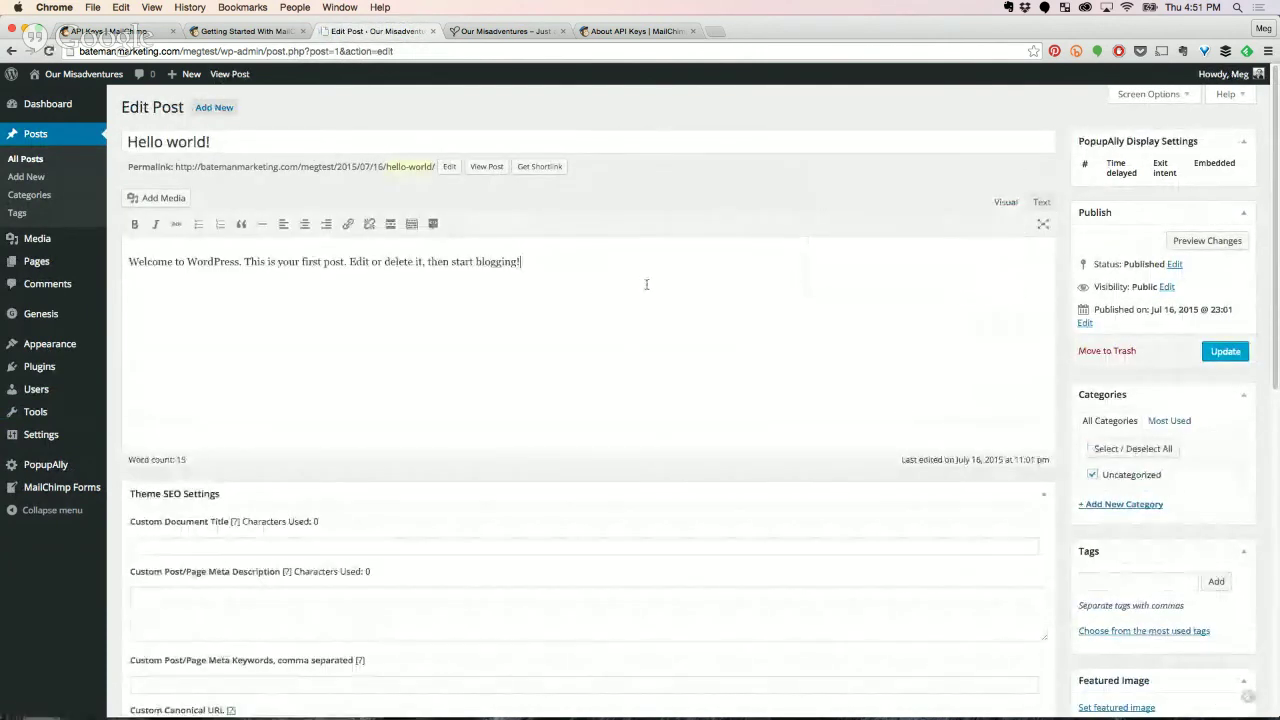
key("Return")
key("ctrl+v")
left_click(328, 281)
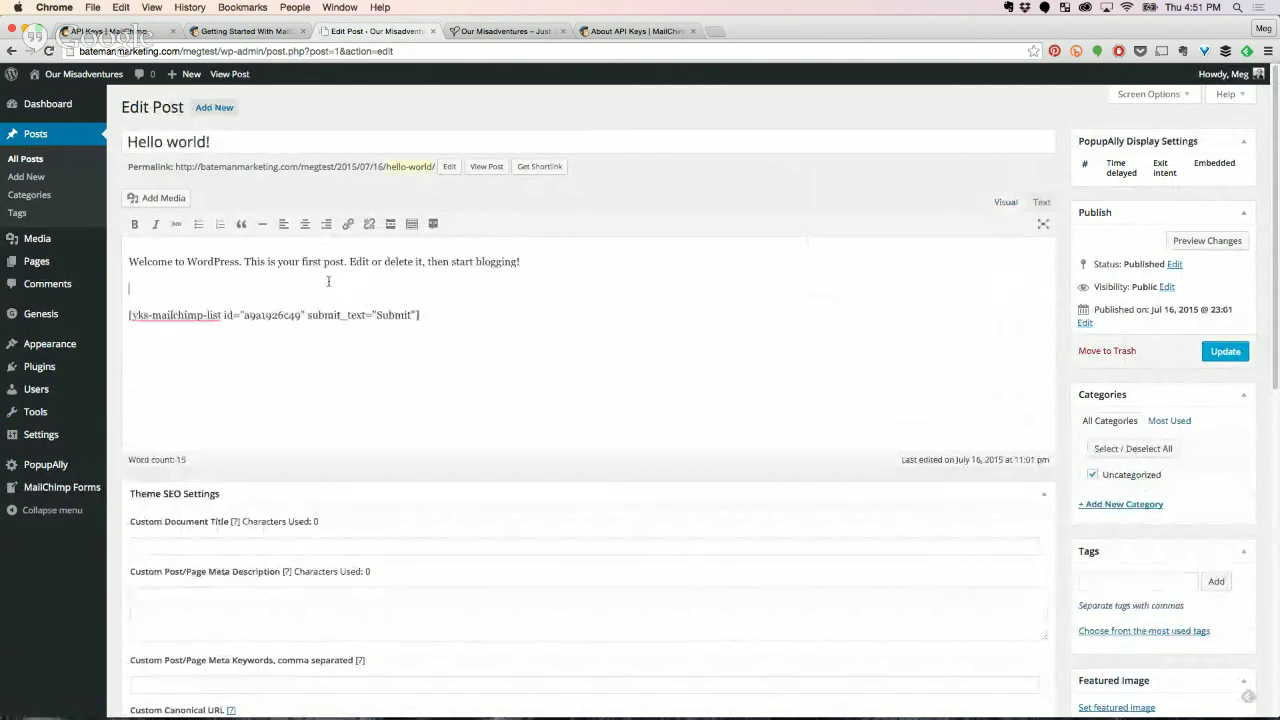
key("BackSpace")
left_click(1226, 351)
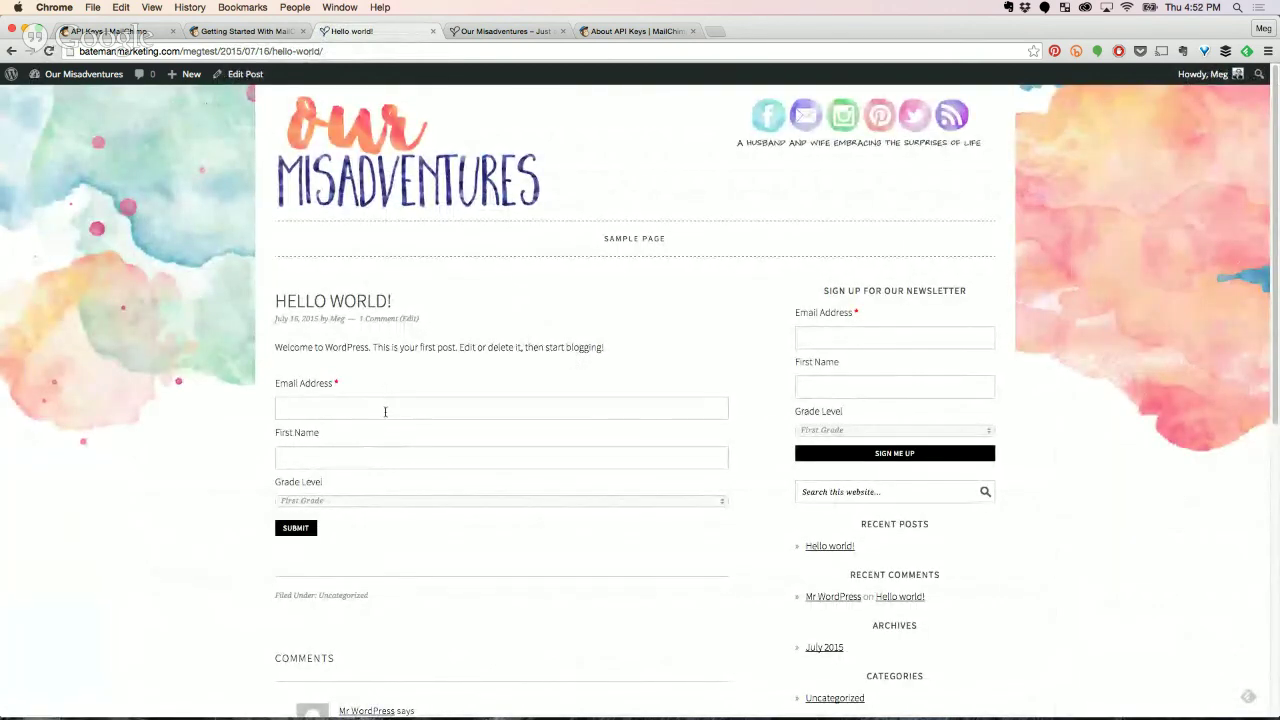
Check the signup form on the live Hello world! post, then open Mailchimp's Lists overview.
left_click_drag(360, 377, 438, 530)
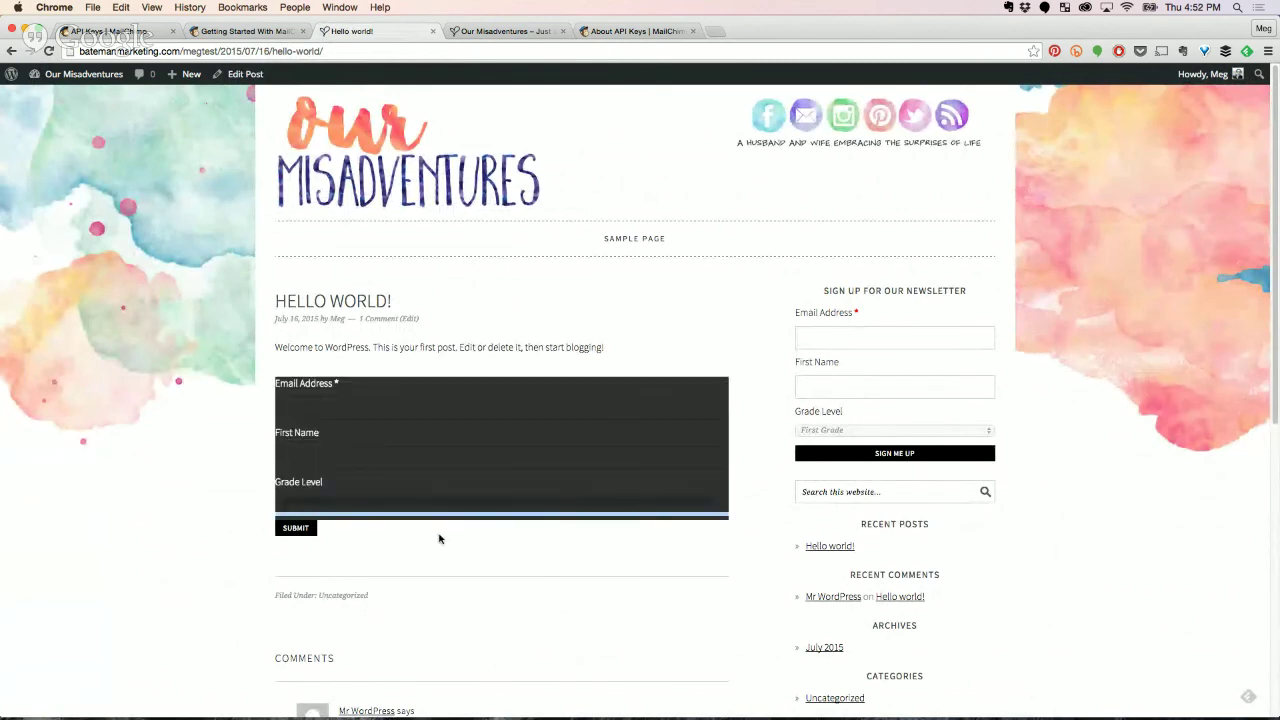
left_click(438, 539)
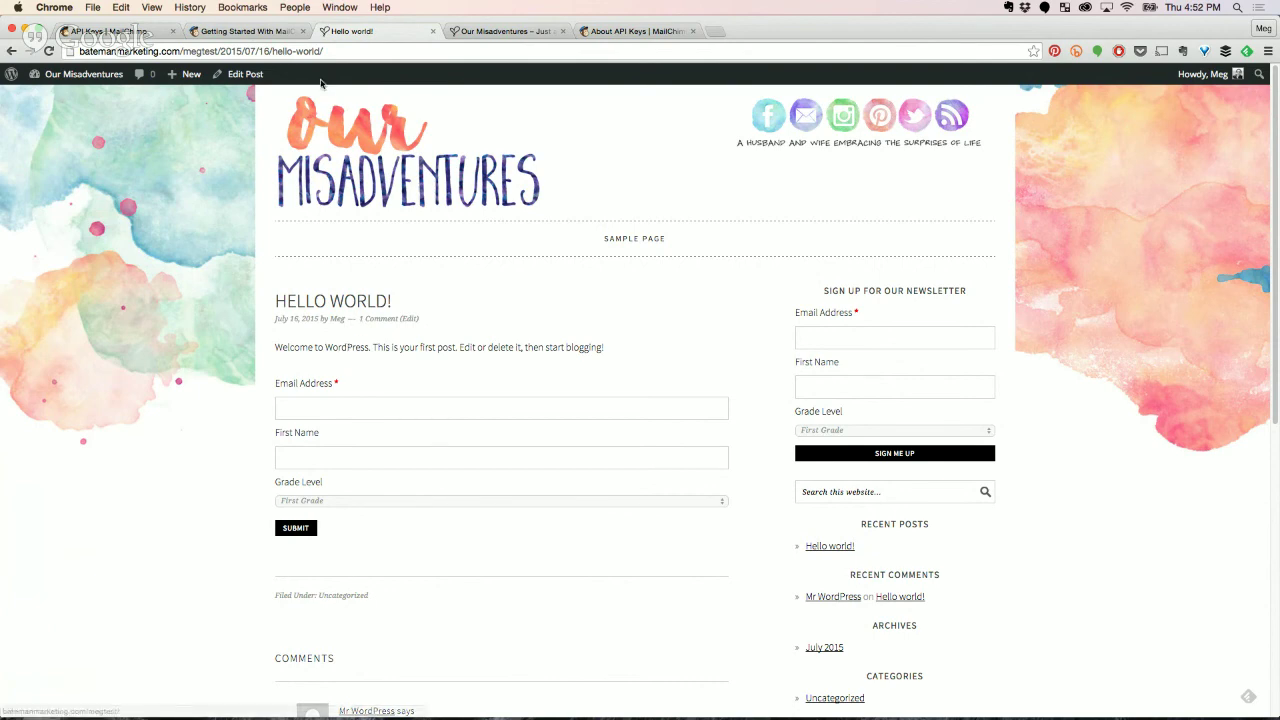
left_click(267, 36)
left_click(339, 37)
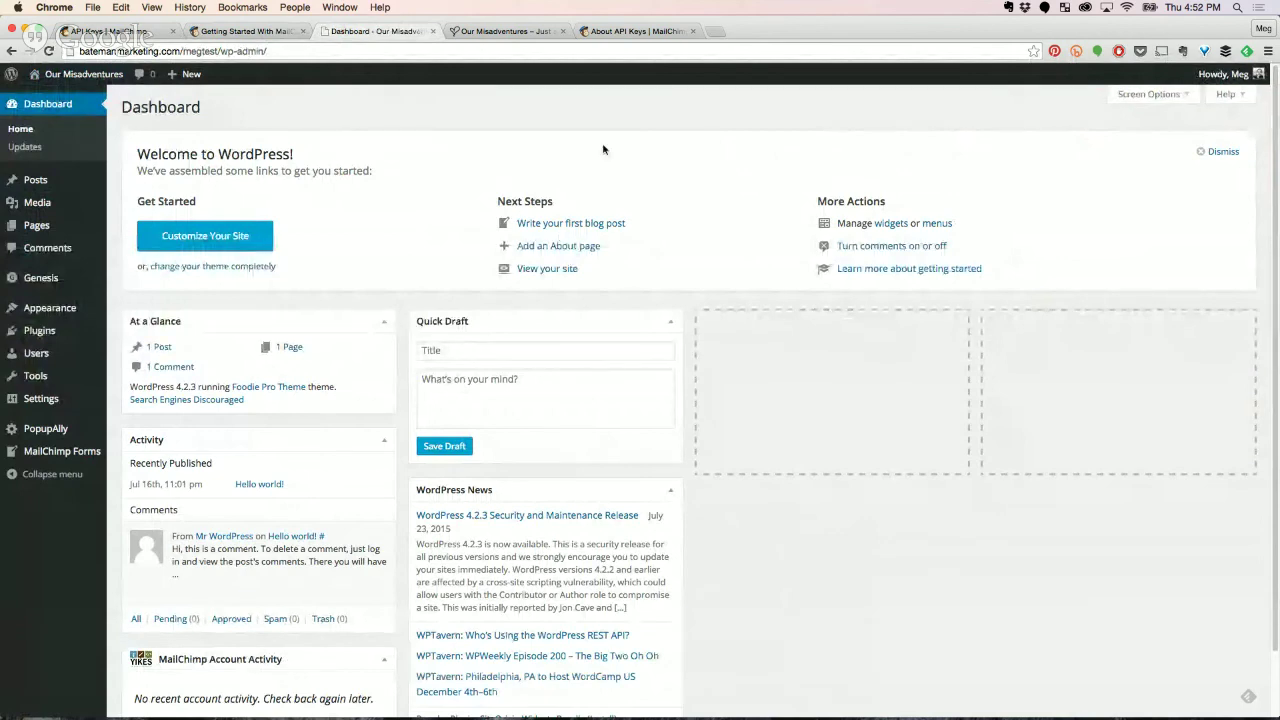
left_click(150, 36)
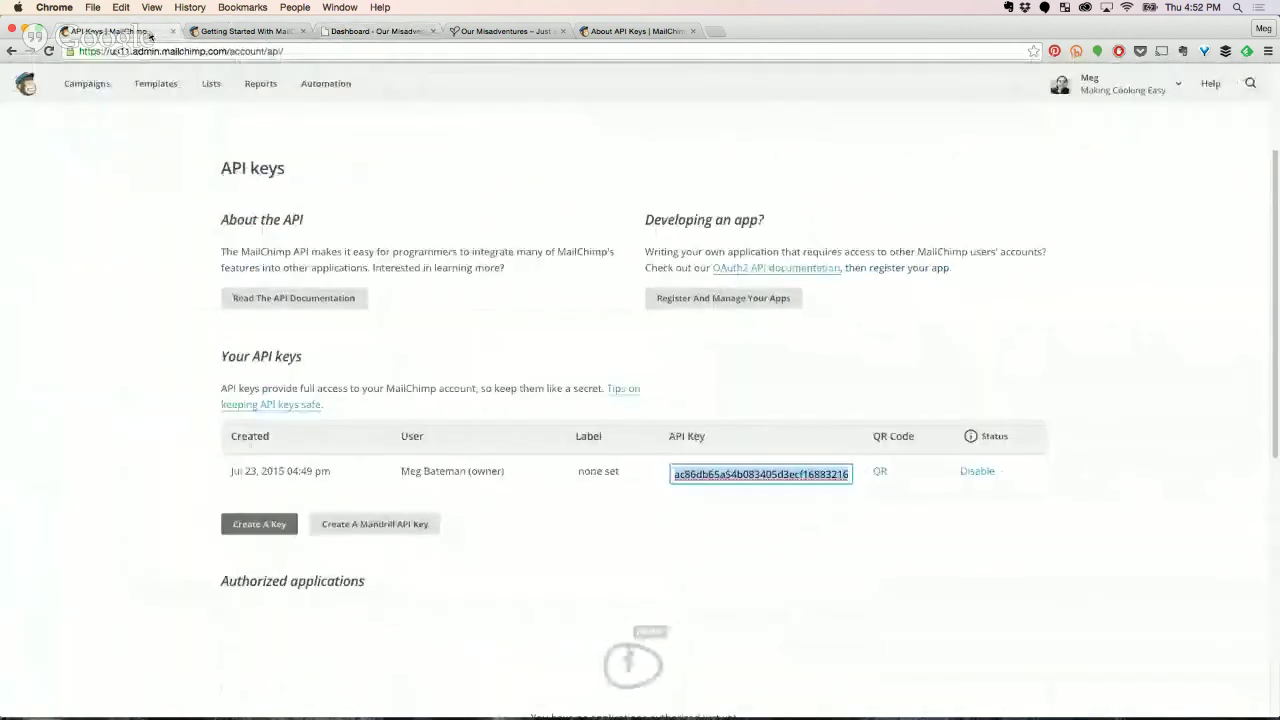
left_click(211, 84)
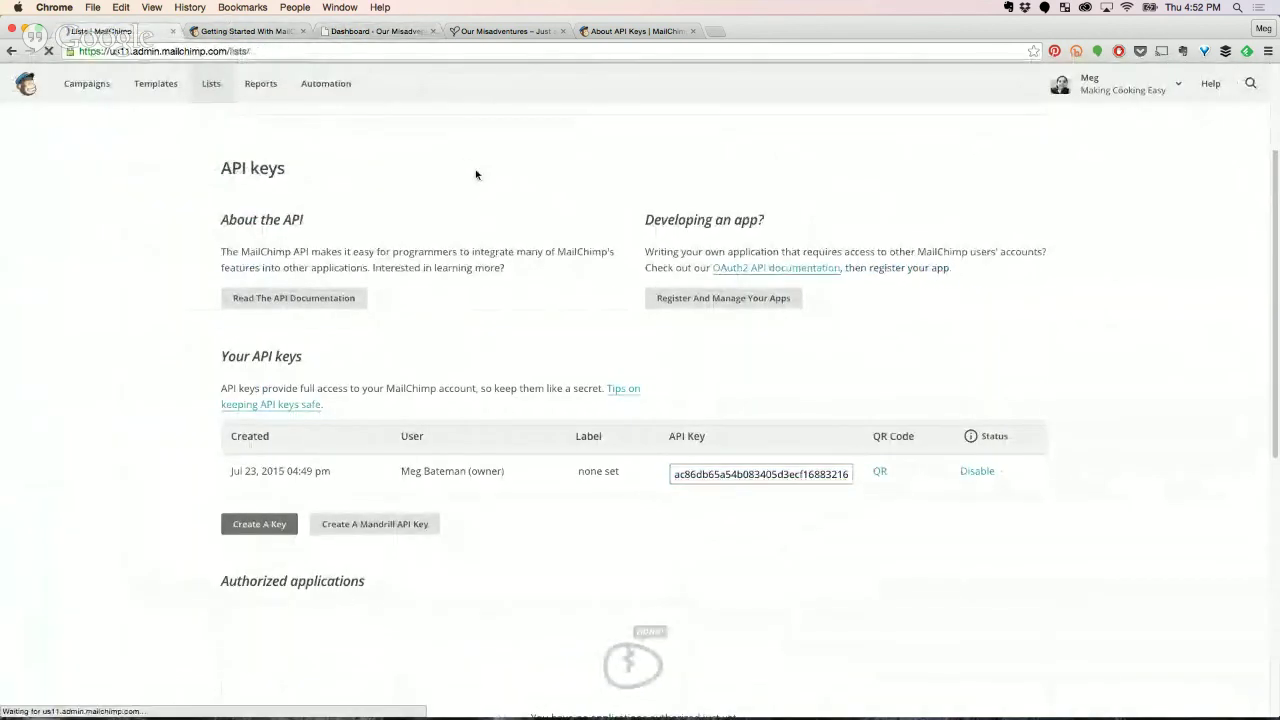
Open the Making Cooking Easy list's Signup forms and select Embedded forms to preview the Classic form.
left_click(365, 256)
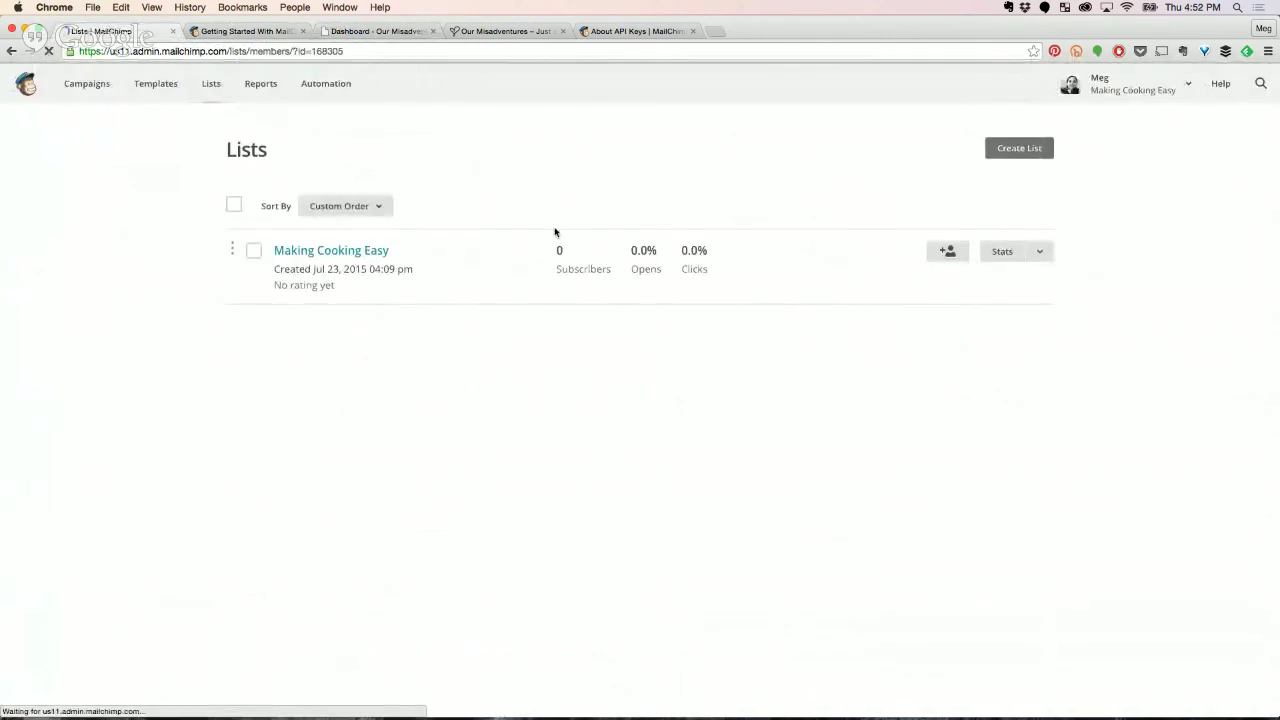
left_click(548, 212)
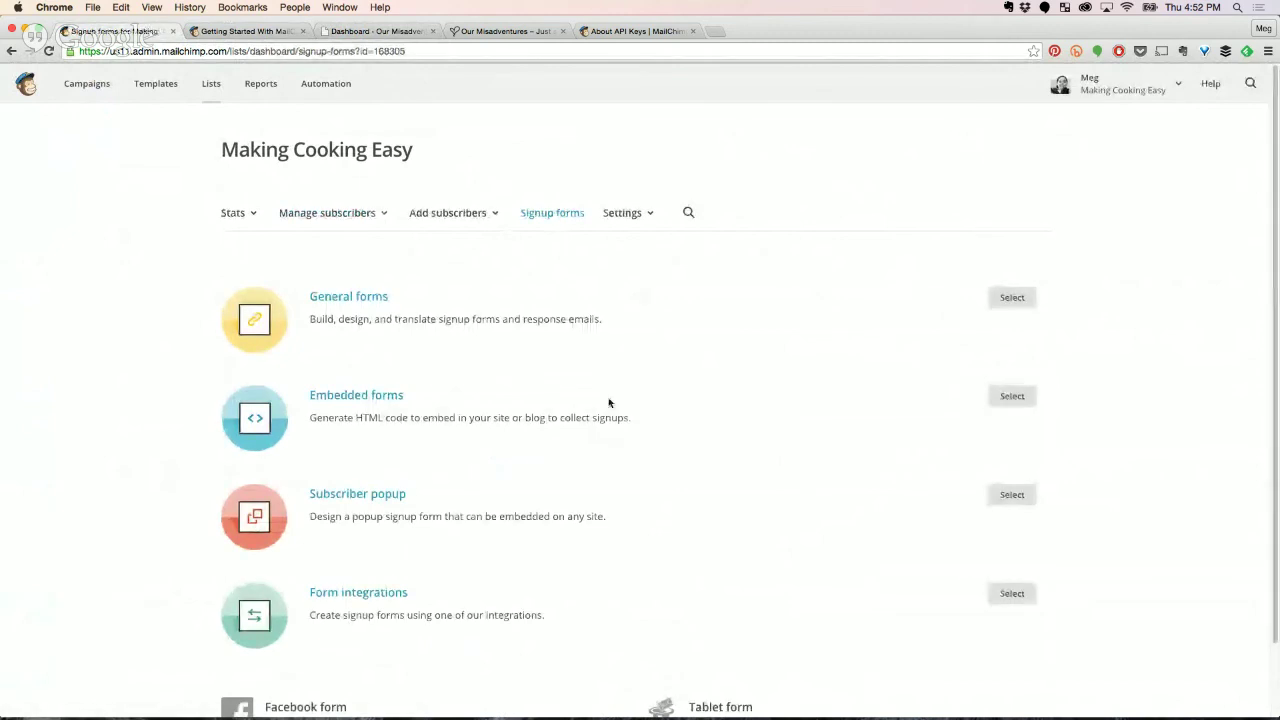
left_click(996, 396)
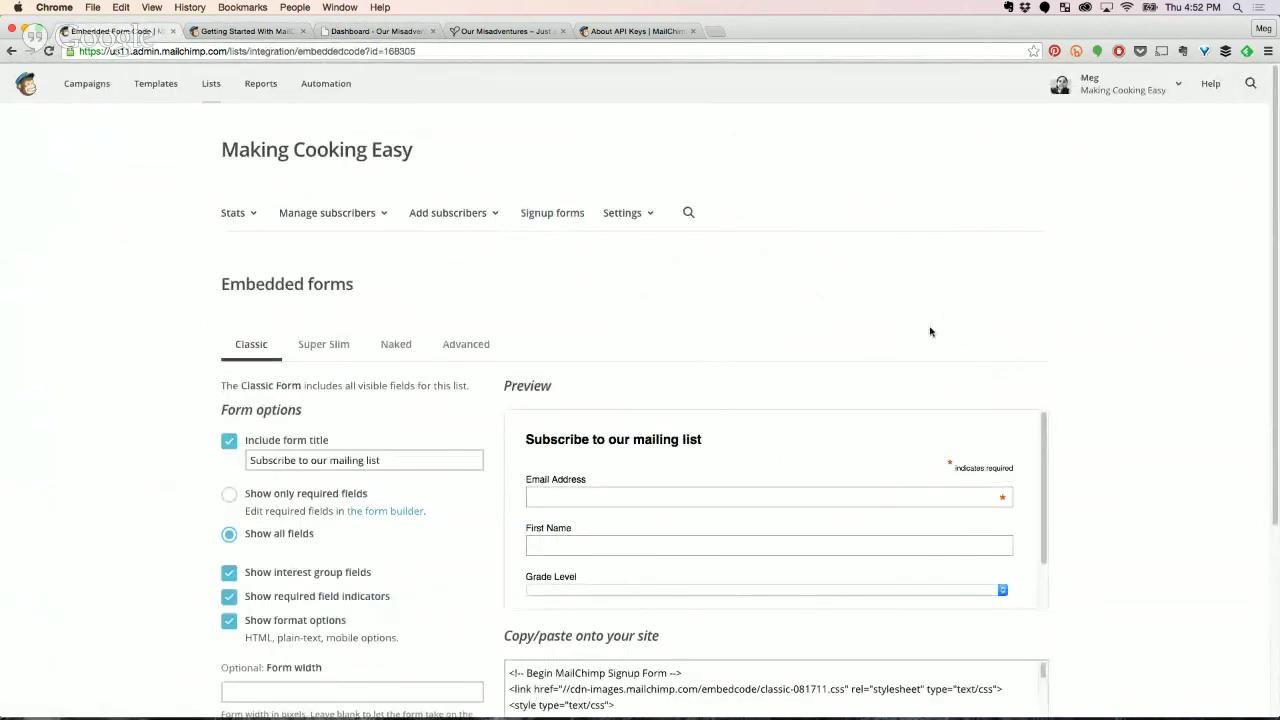
scroll(960, 297, "down", 1)
scroll(961, 298, "down", 1)
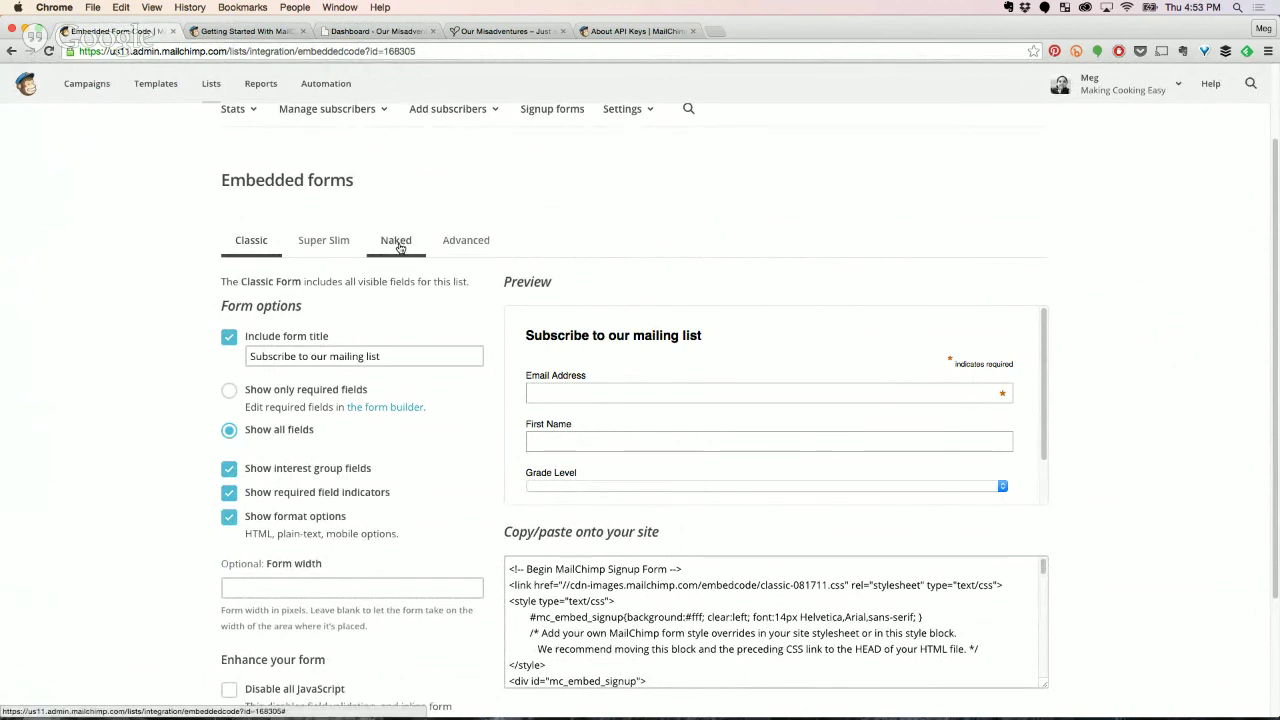
Switch Mailchimp's embedded form to the Naked variant and review its unstyled HTML code.
left_click(398, 243)
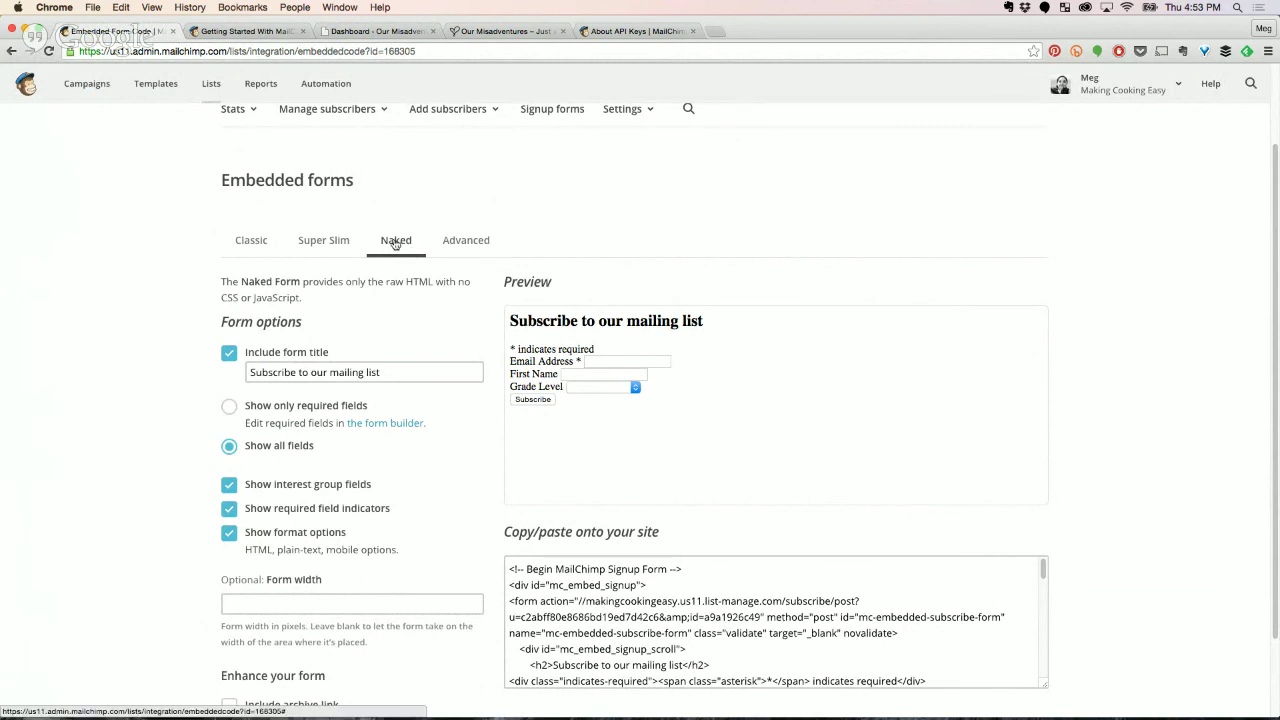
scroll(395, 250, "up", 2)
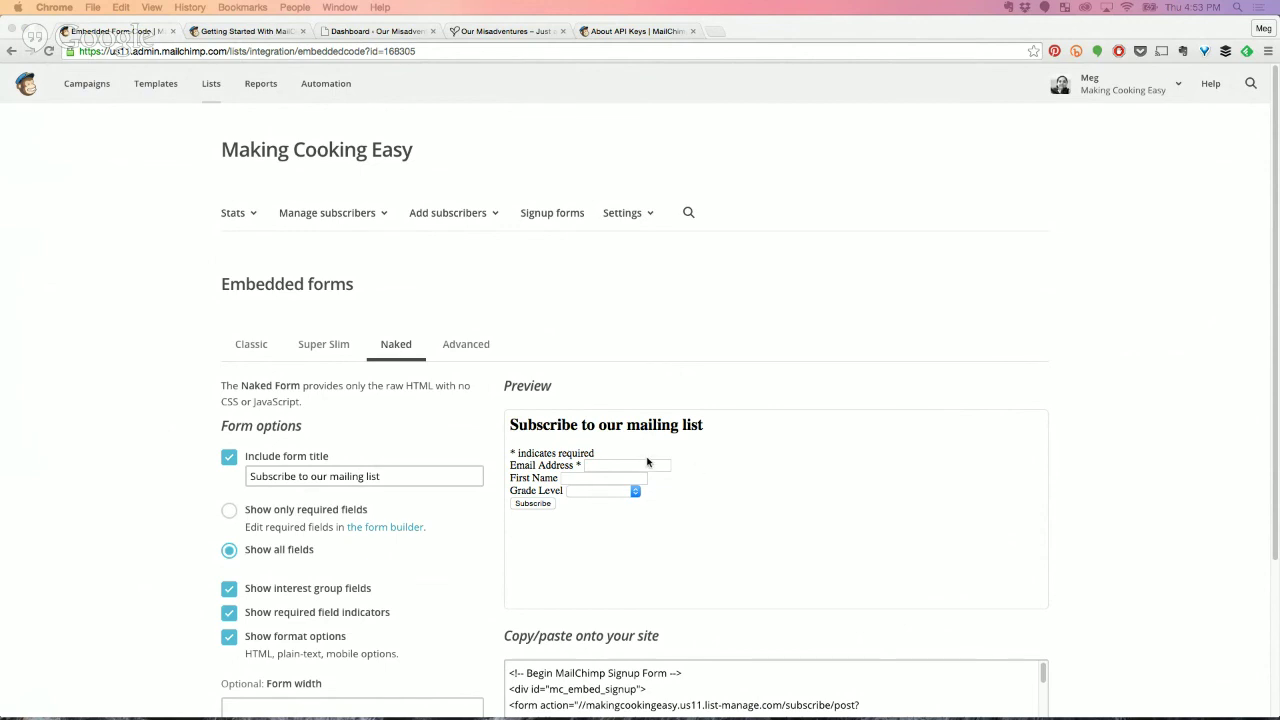
scroll(600, 358, "down", 3)
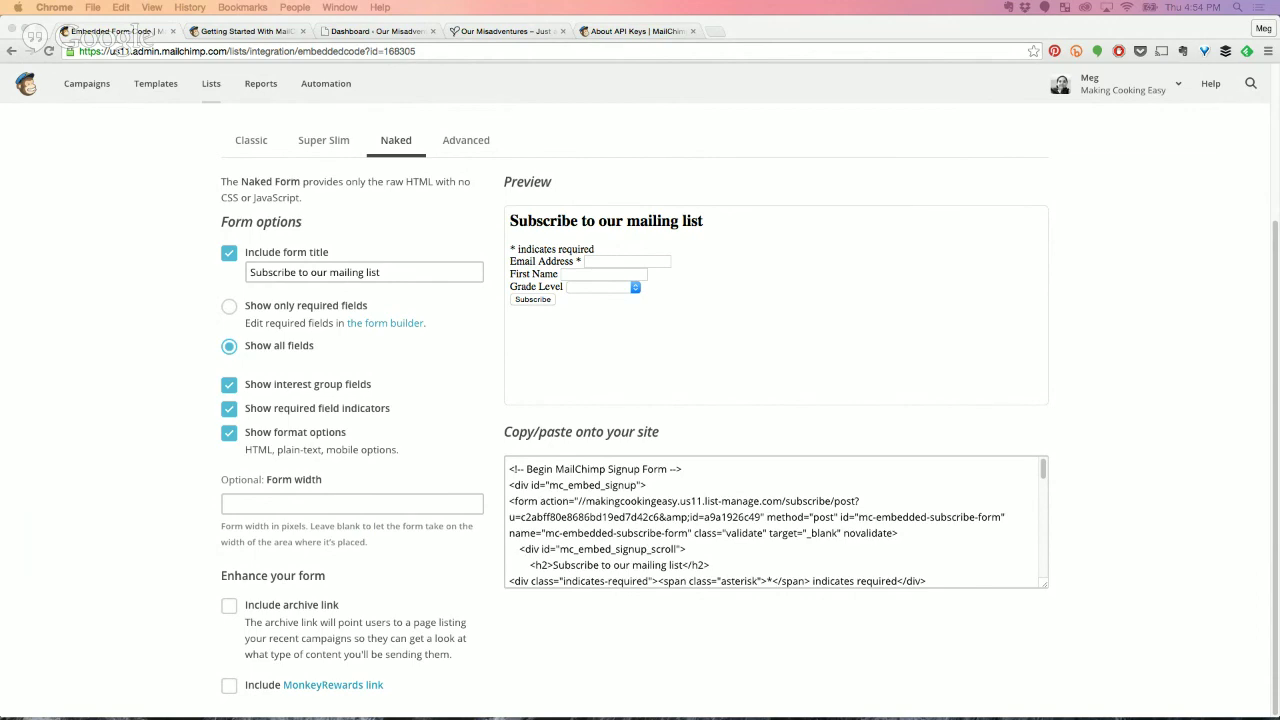
In PopupAlly Display Settings, make Popup 1 an exit-intent popup shown on all pages.
left_click(355, 33)
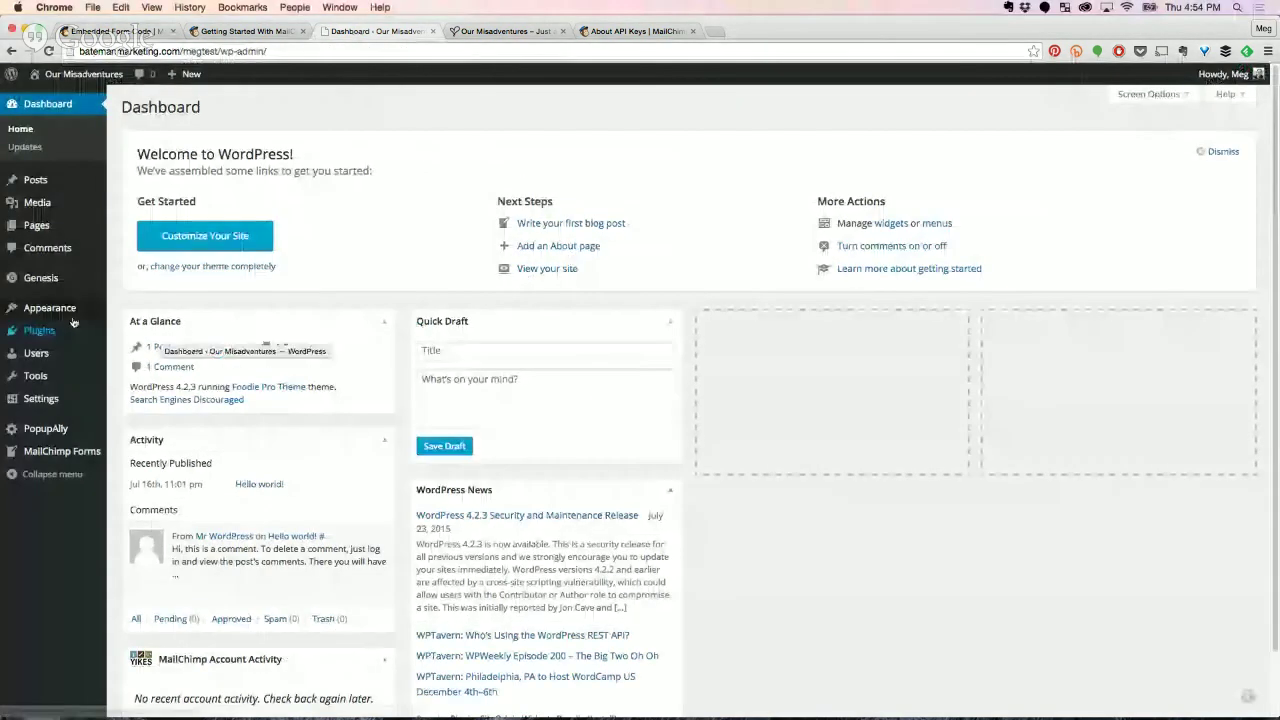
mouse_move(72, 318)
mouse_move(46, 433)
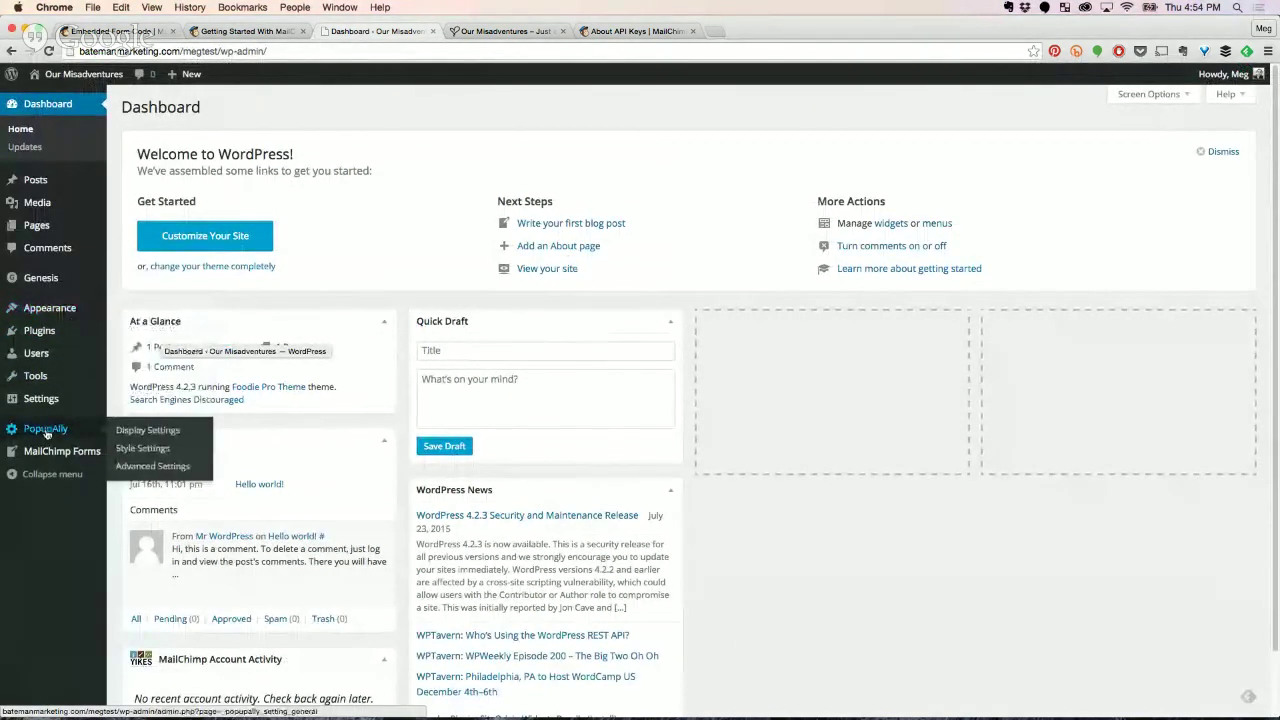
left_click(46, 433)
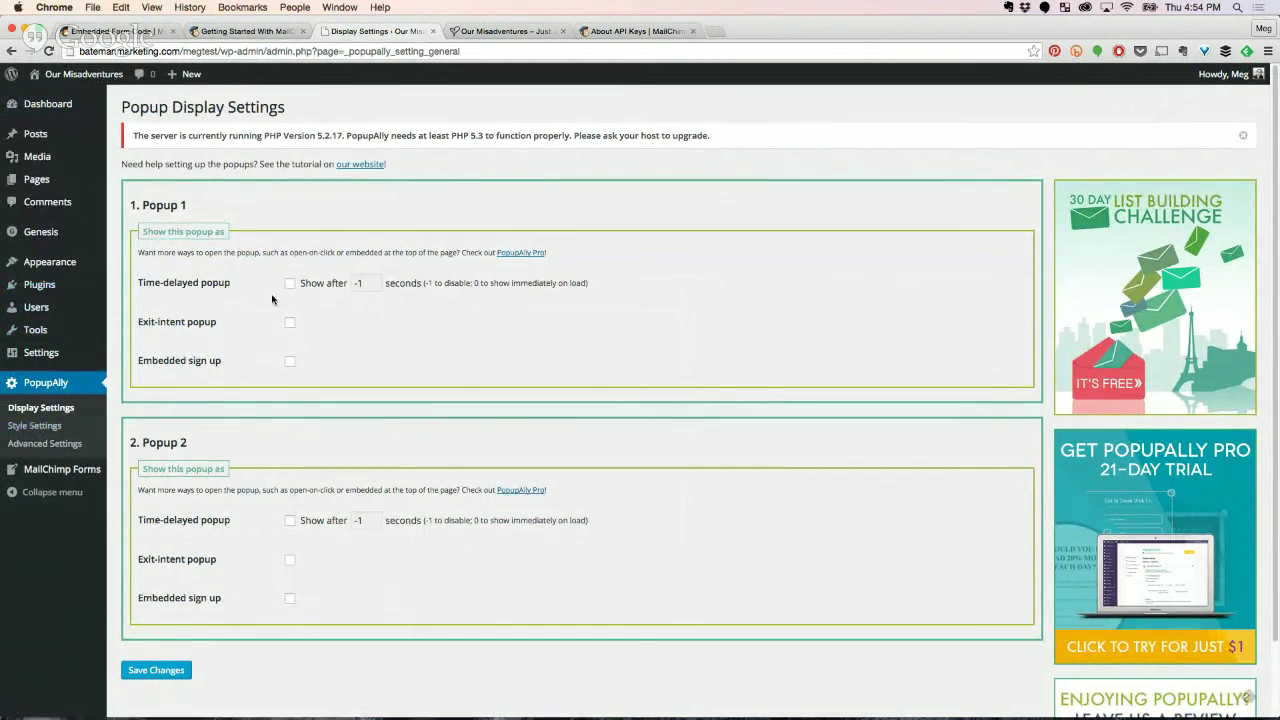
left_click(289, 324)
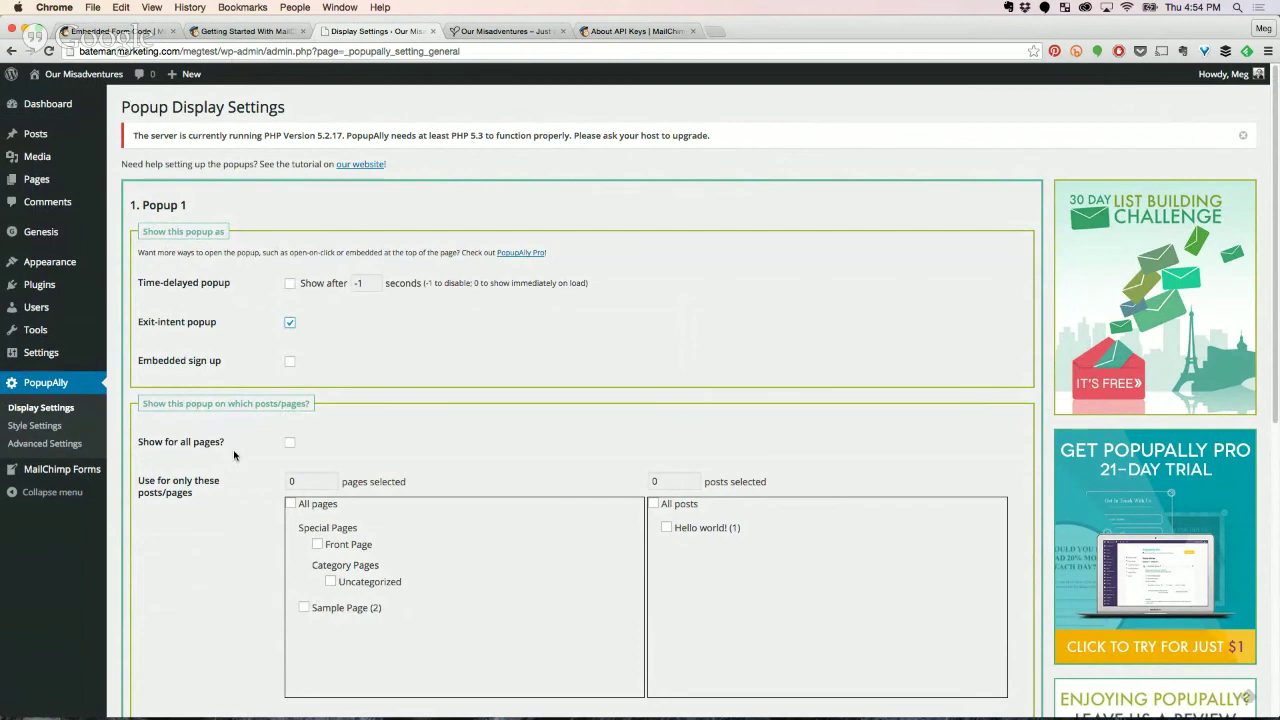
left_click(289, 442)
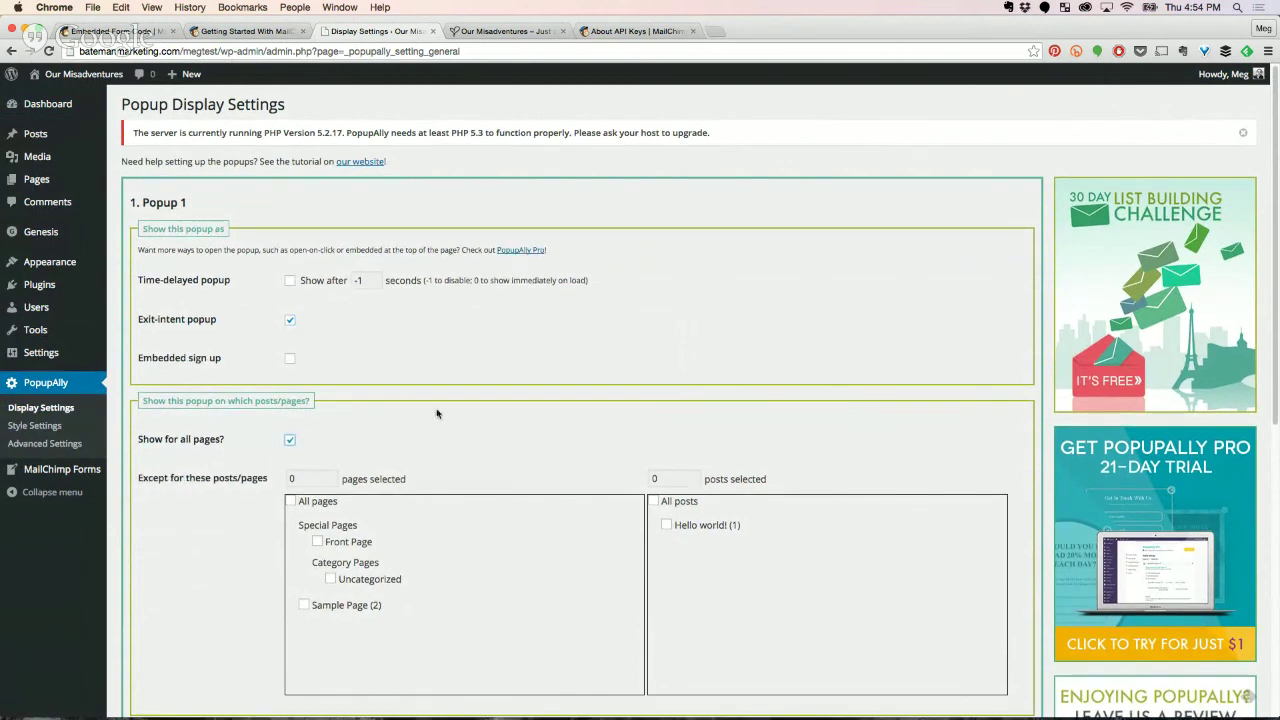
Keep 'Show popup every' at 14 days and save the display settings.
scroll(470, 450, "down", 2)
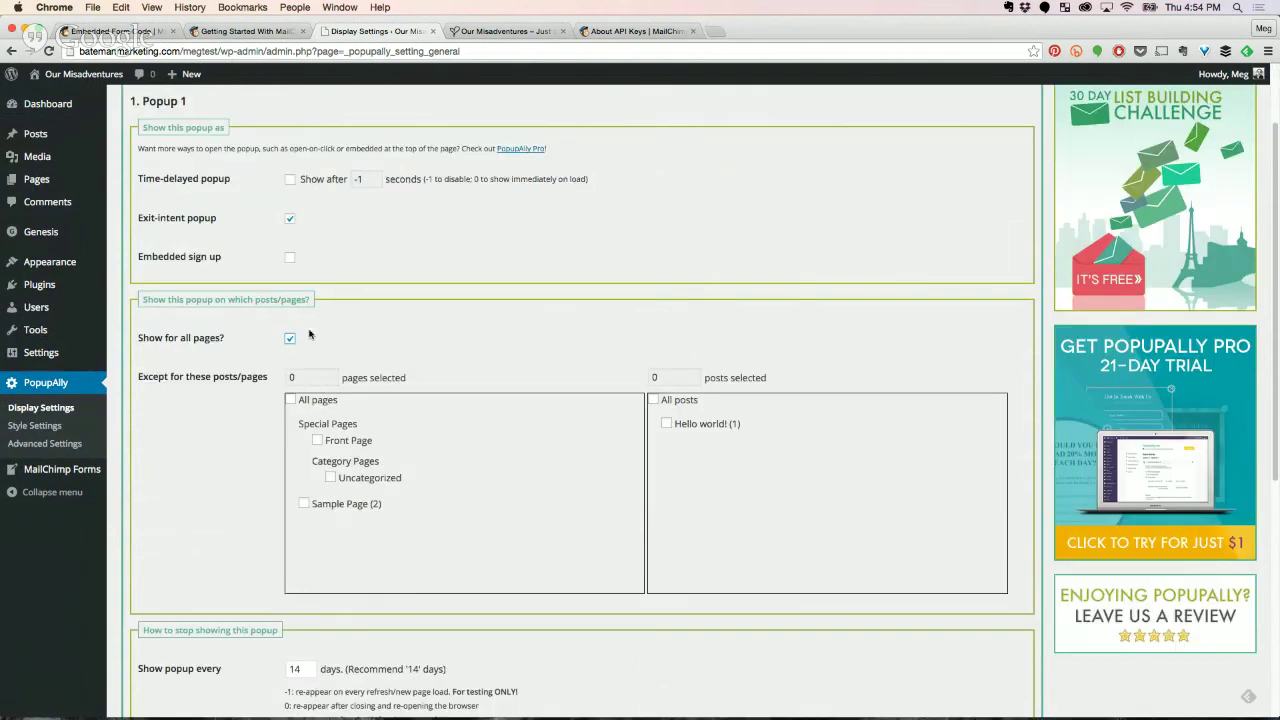
scroll(557, 517, "down", 4)
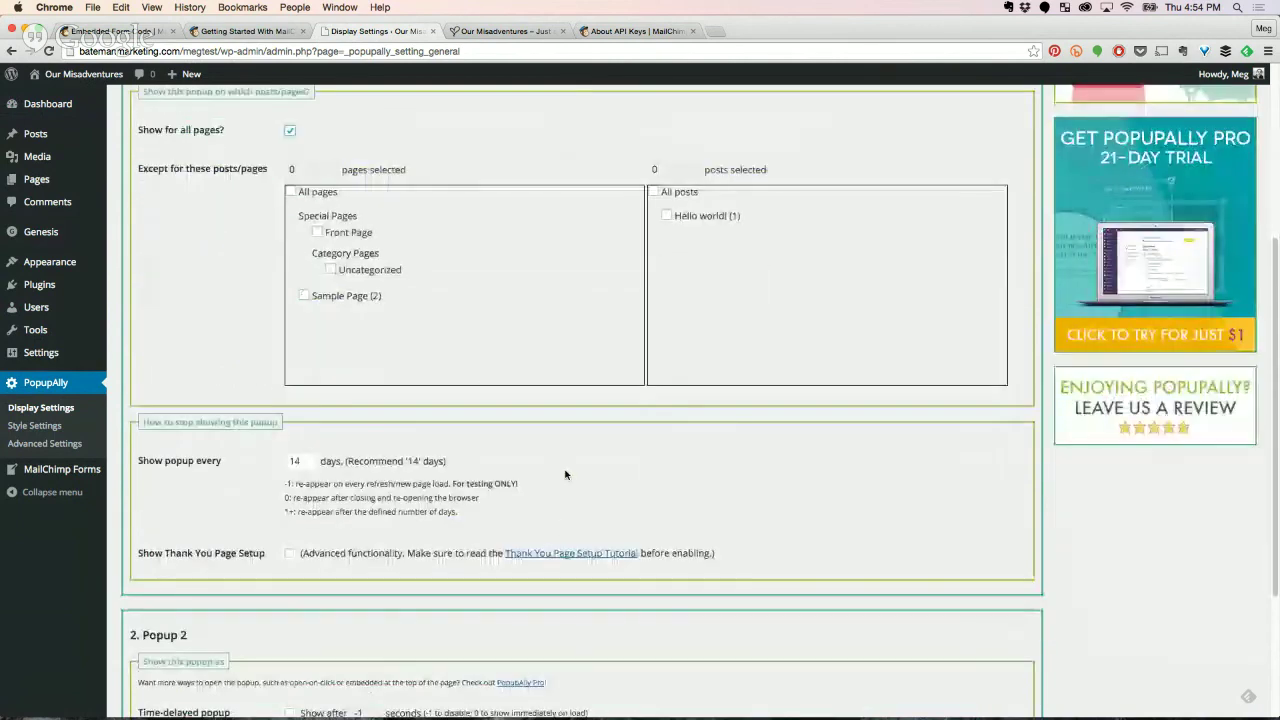
scroll(571, 466, "down", 1)
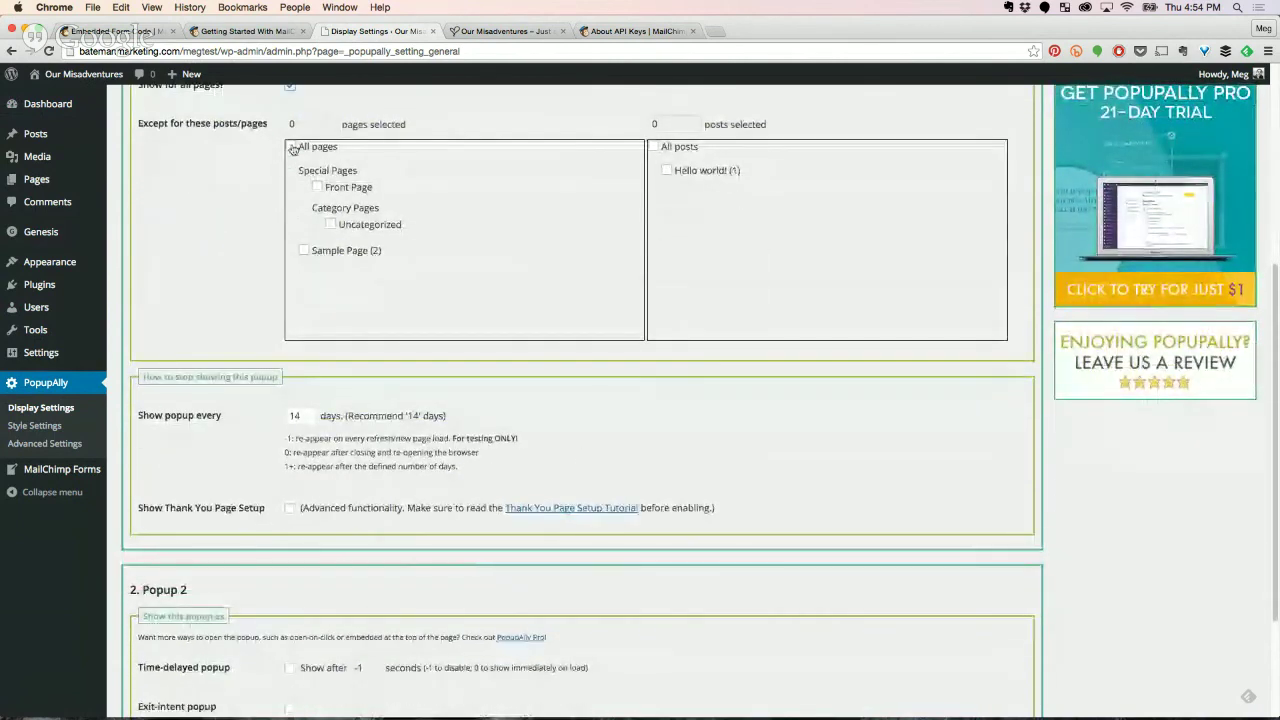
scroll(285, 377, "down", 4)
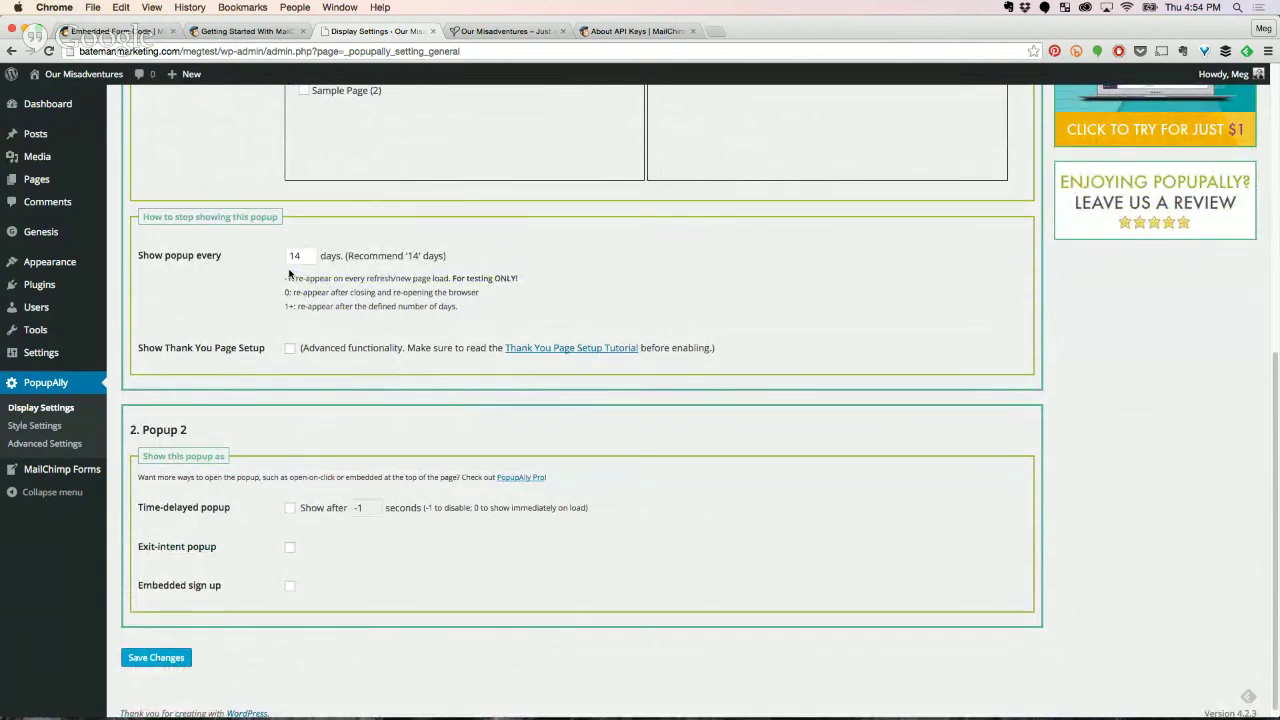
double_click(290, 256)
left_click(259, 360)
left_click(154, 658)
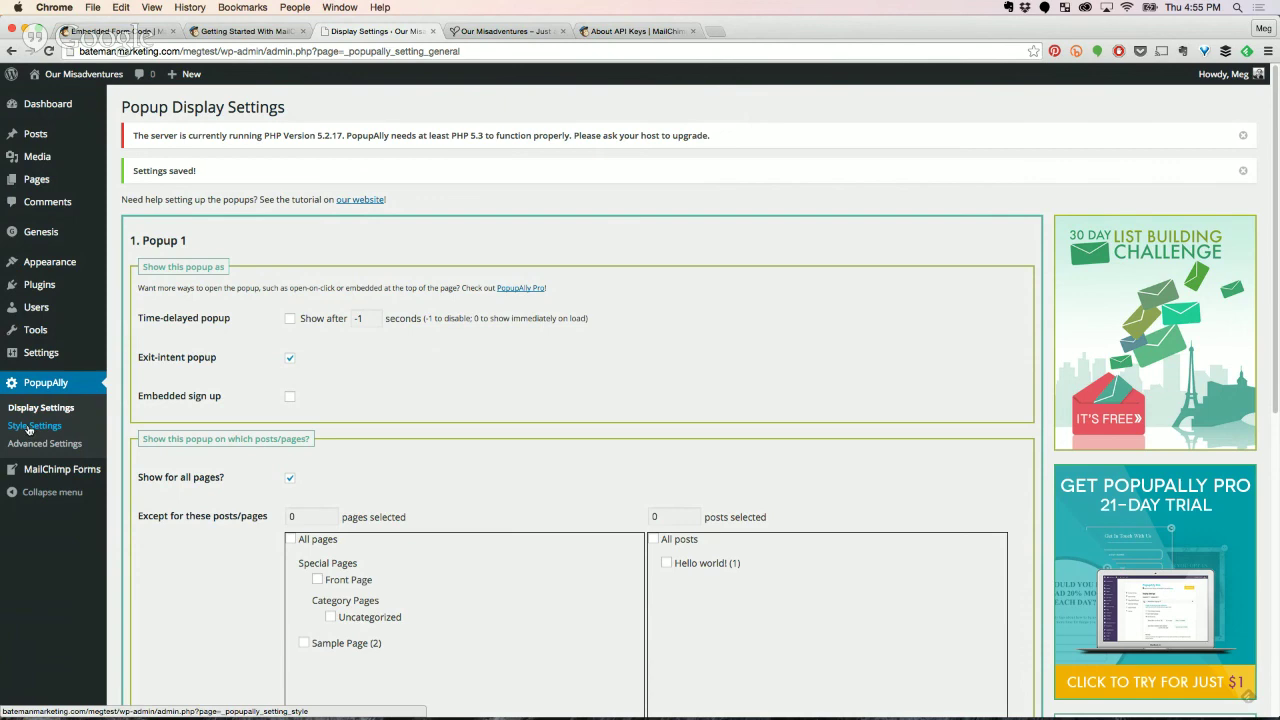
Select the Classic embedded form code on Mailchimp's Embedded forms page.
left_click(29, 427)
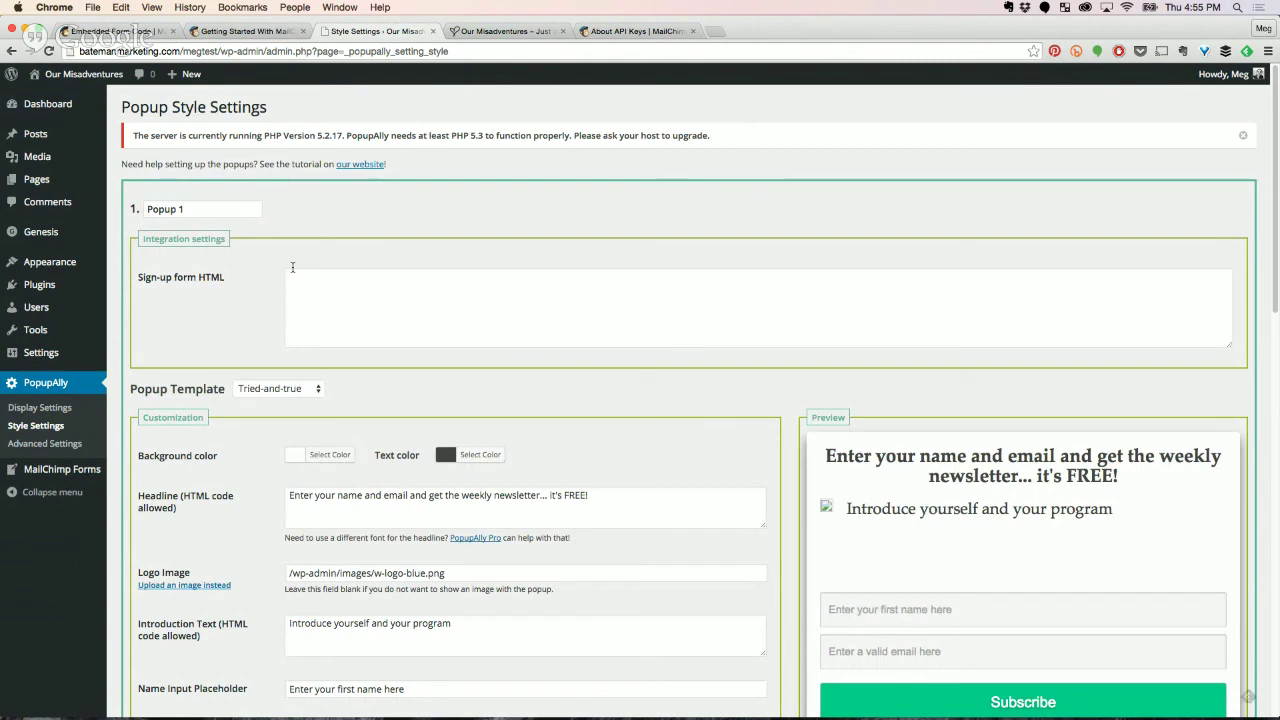
left_click(320, 289)
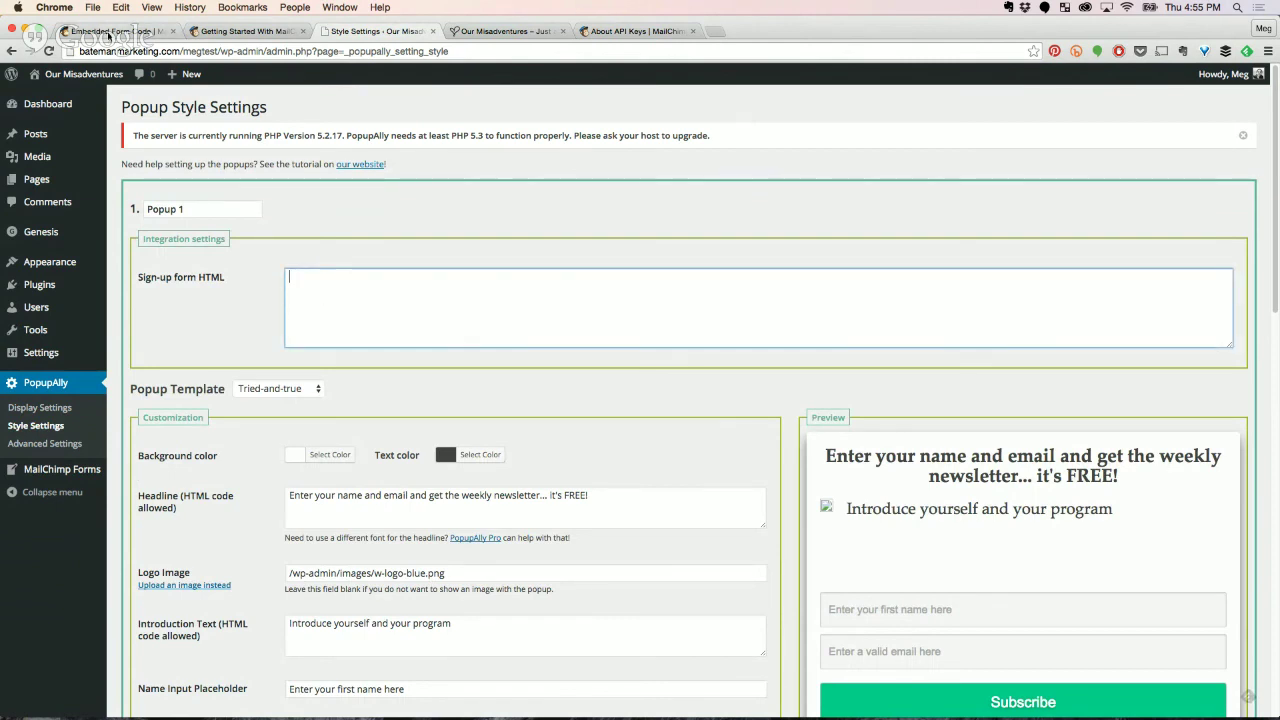
left_click(108, 36)
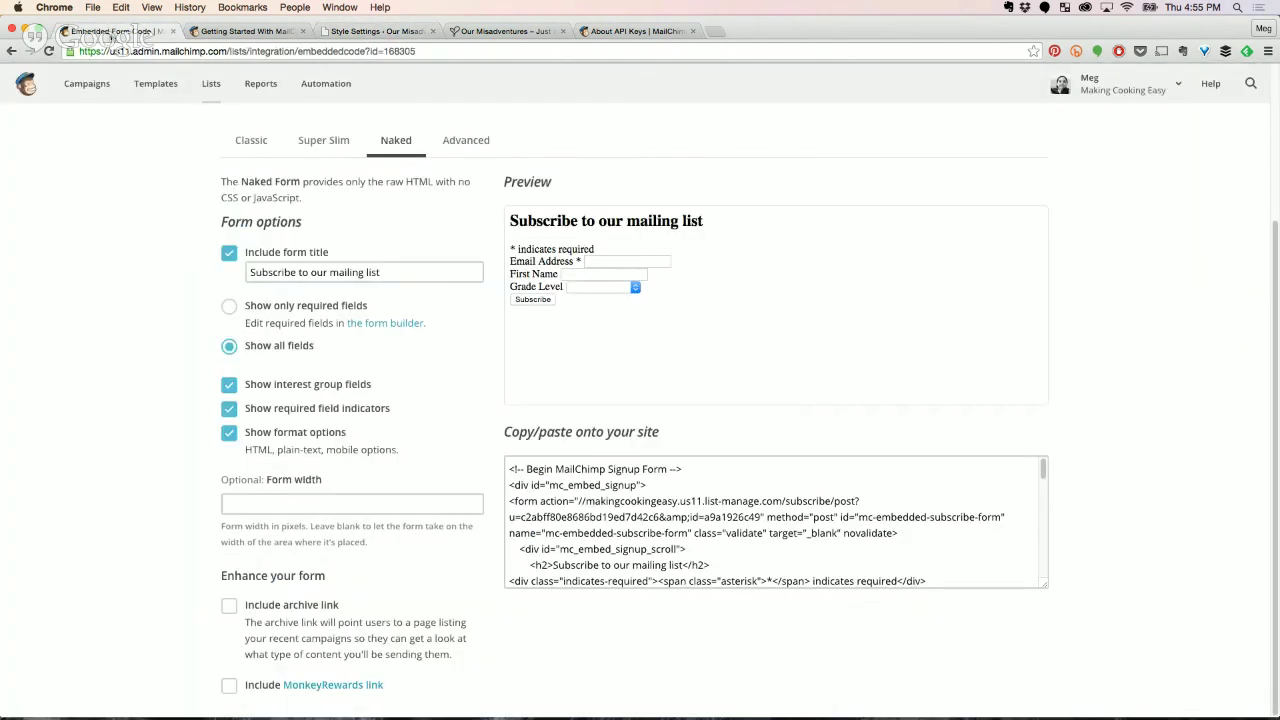
left_click(250, 145)
scroll(146, 320, "up", 4)
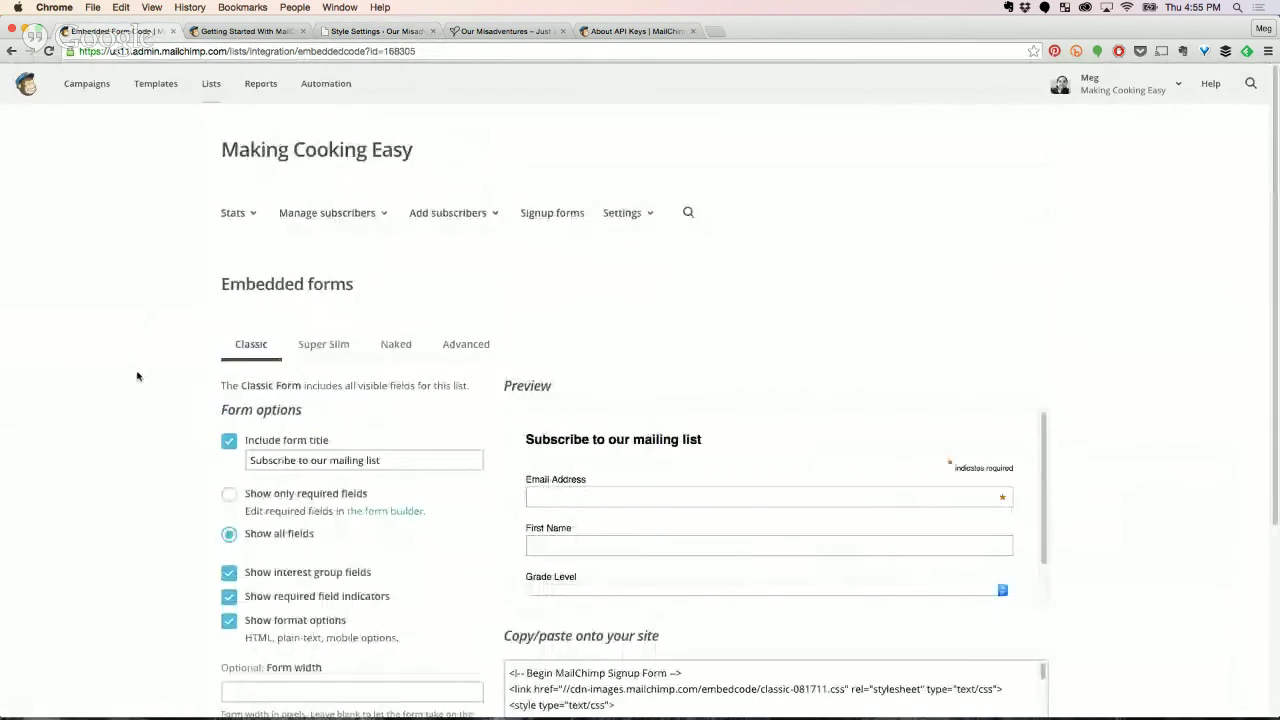
scroll(137, 376, "down", 5)
left_click(640, 468)
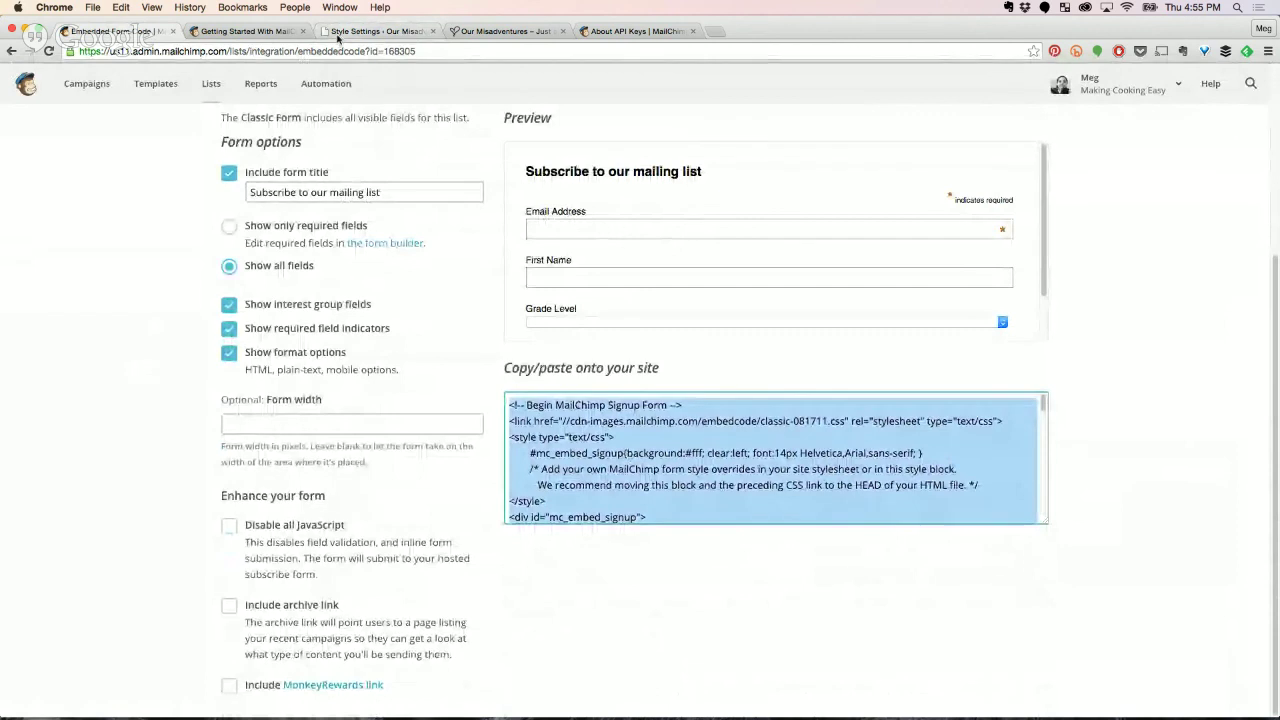
Paste the Mailchimp embed code into Popup 1's Sign-up form HTML box.
left_click(343, 31)
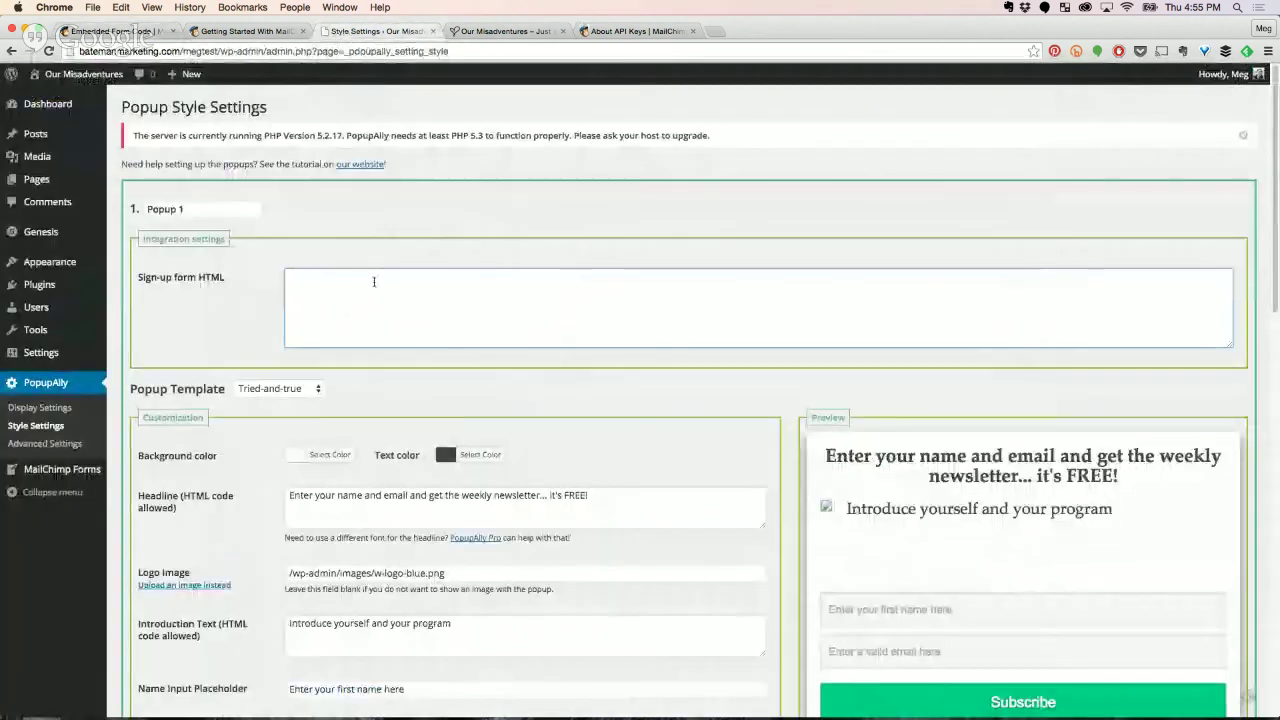
left_click(374, 282)
key("super+v")
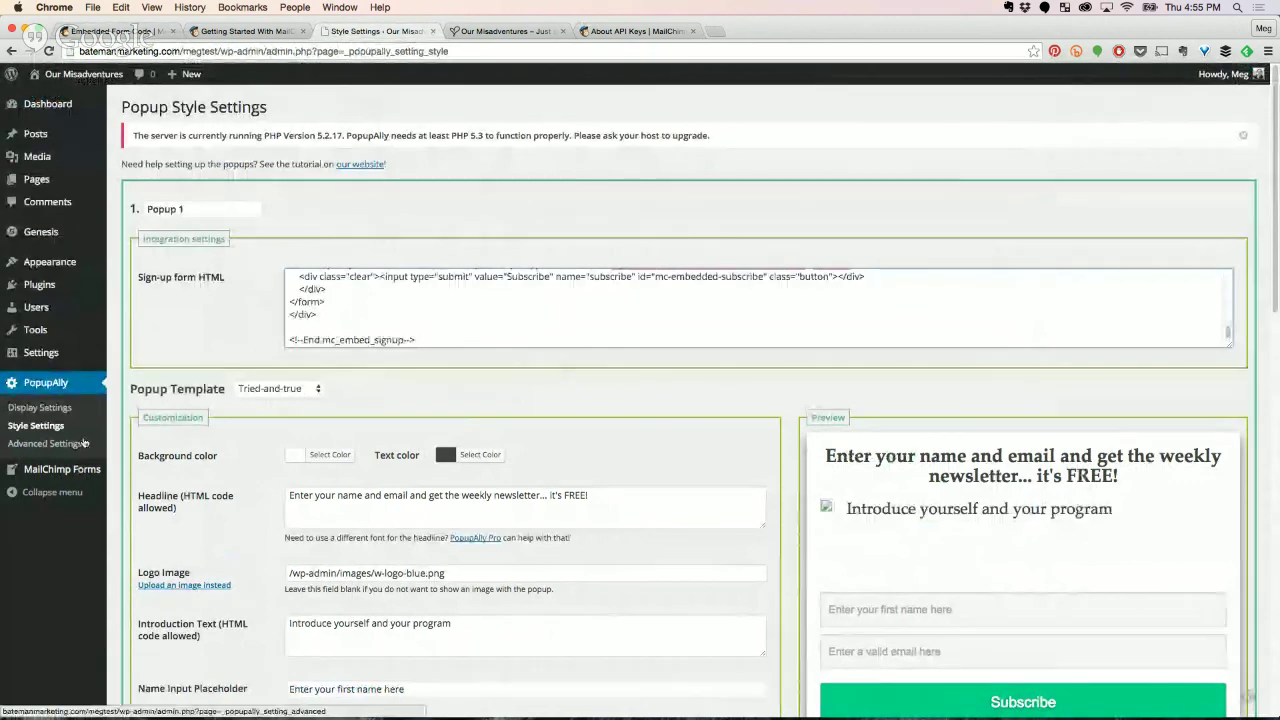
mouse_move(70, 476)
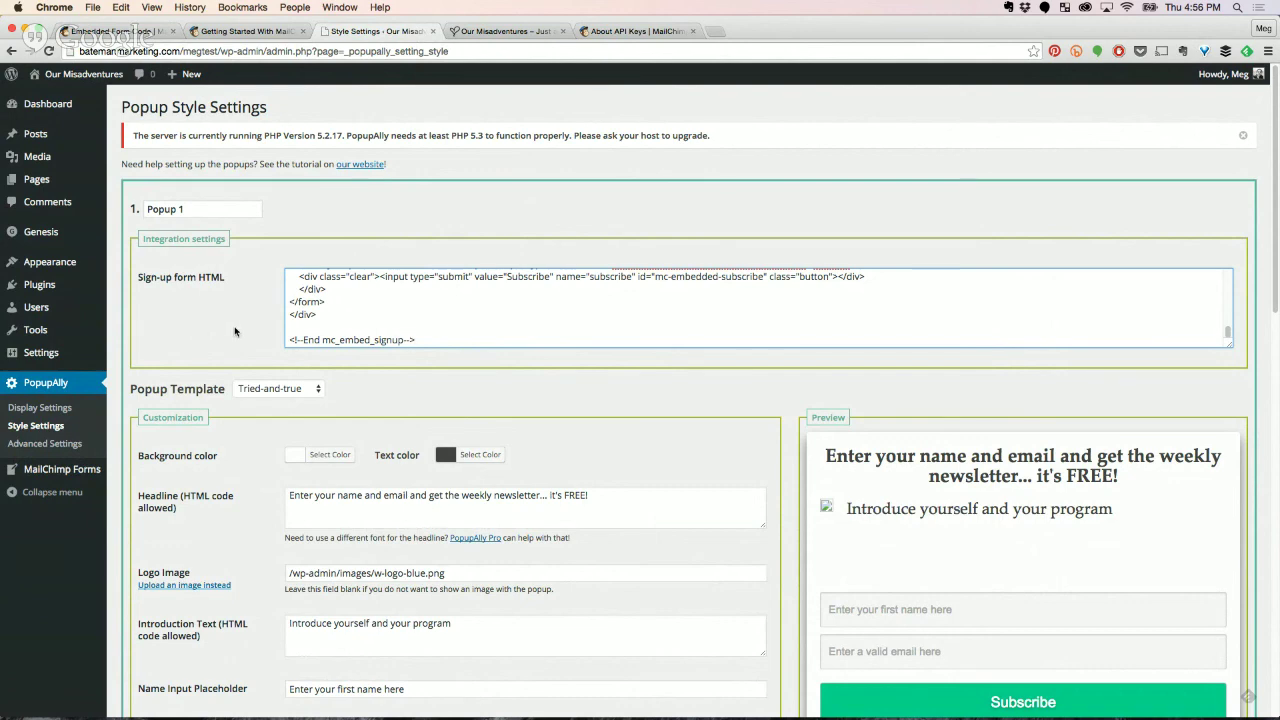
Scroll to Popup 1's headline and highlight some of its words.
scroll(469, 361, "down", 2)
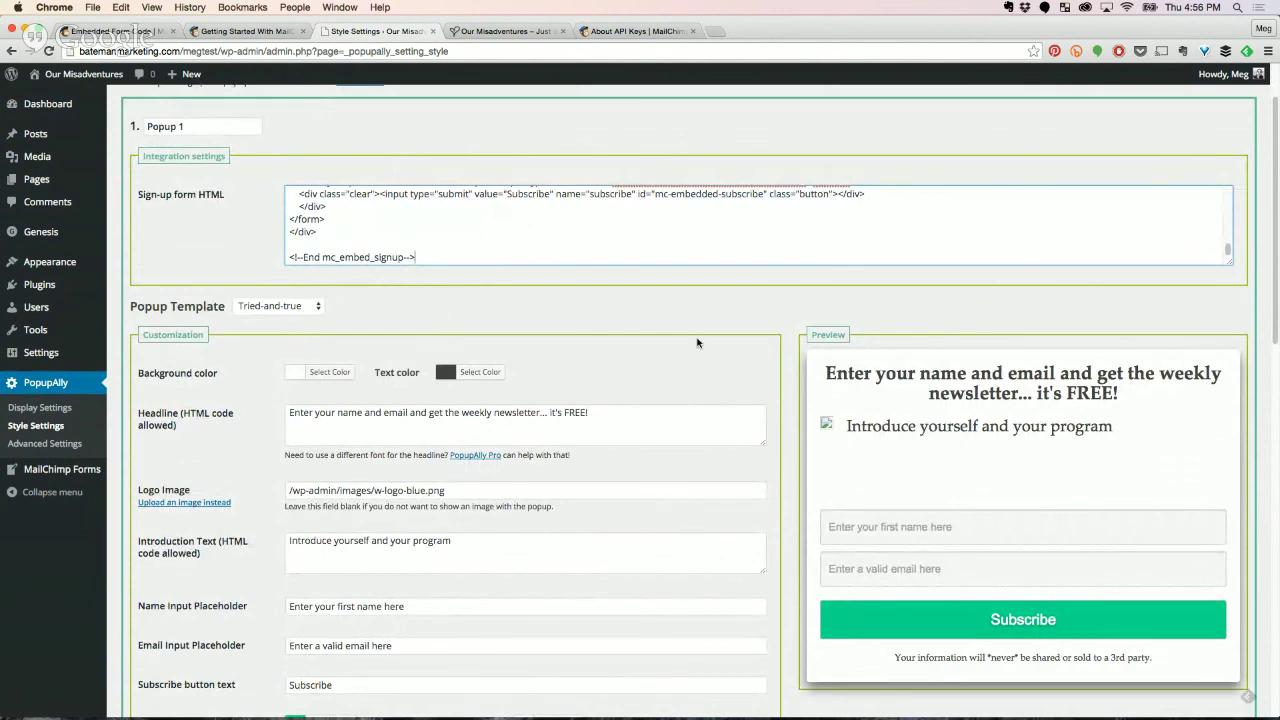
scroll(443, 351, "down", 2)
scroll(248, 292, "down", 2)
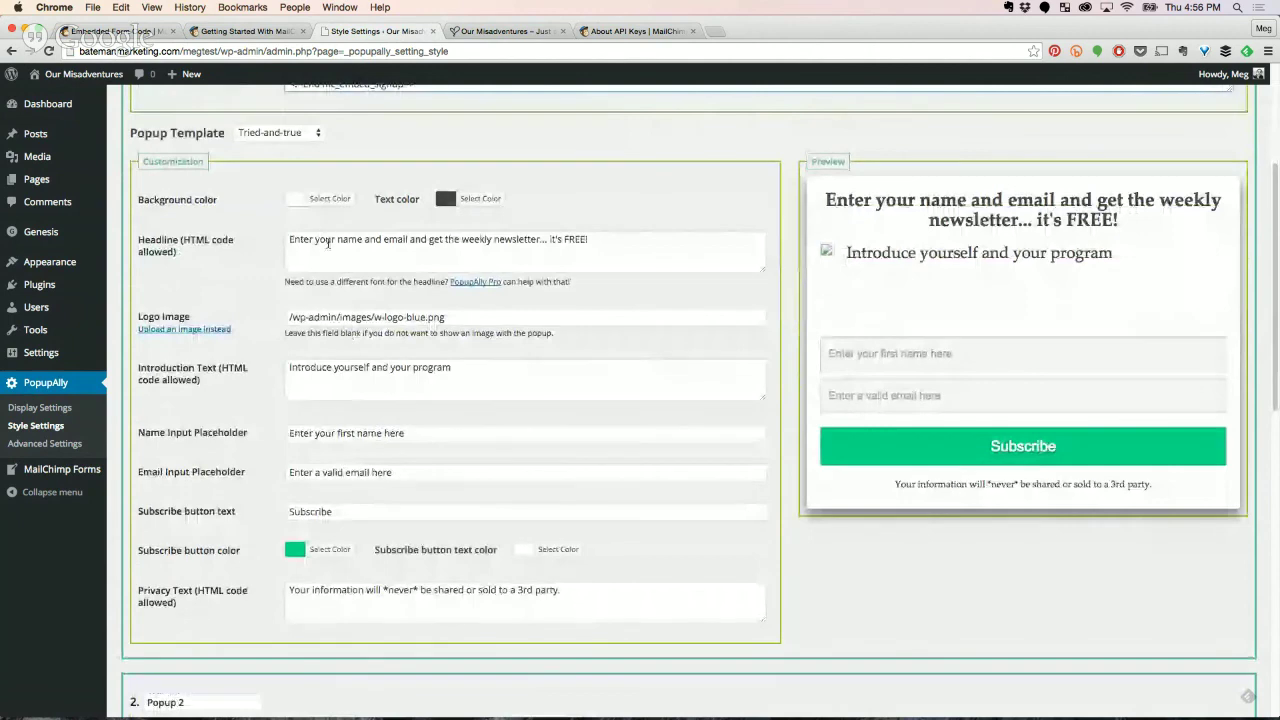
scroll(322, 212, "up", 2)
left_click_drag(340, 323, 443, 321)
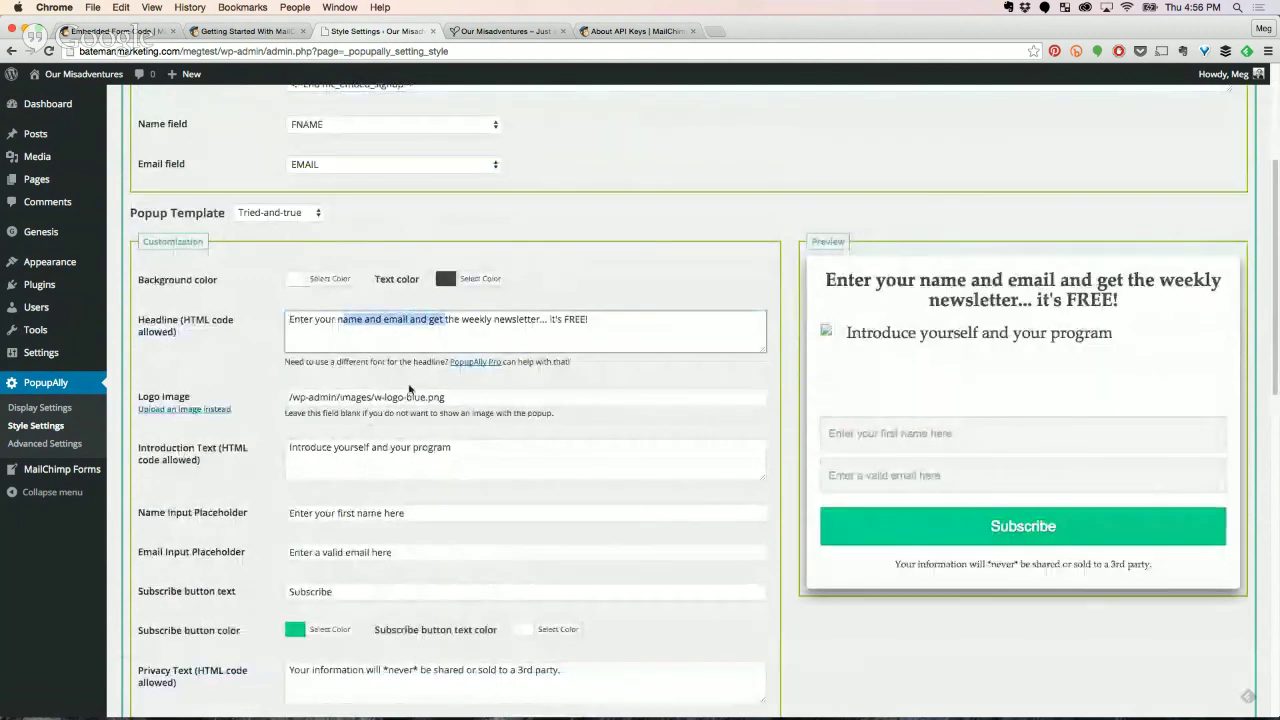
Upload Logo Mock copy 300.png from the Cooking folder as Popup 1's logo.
left_click(378, 398)
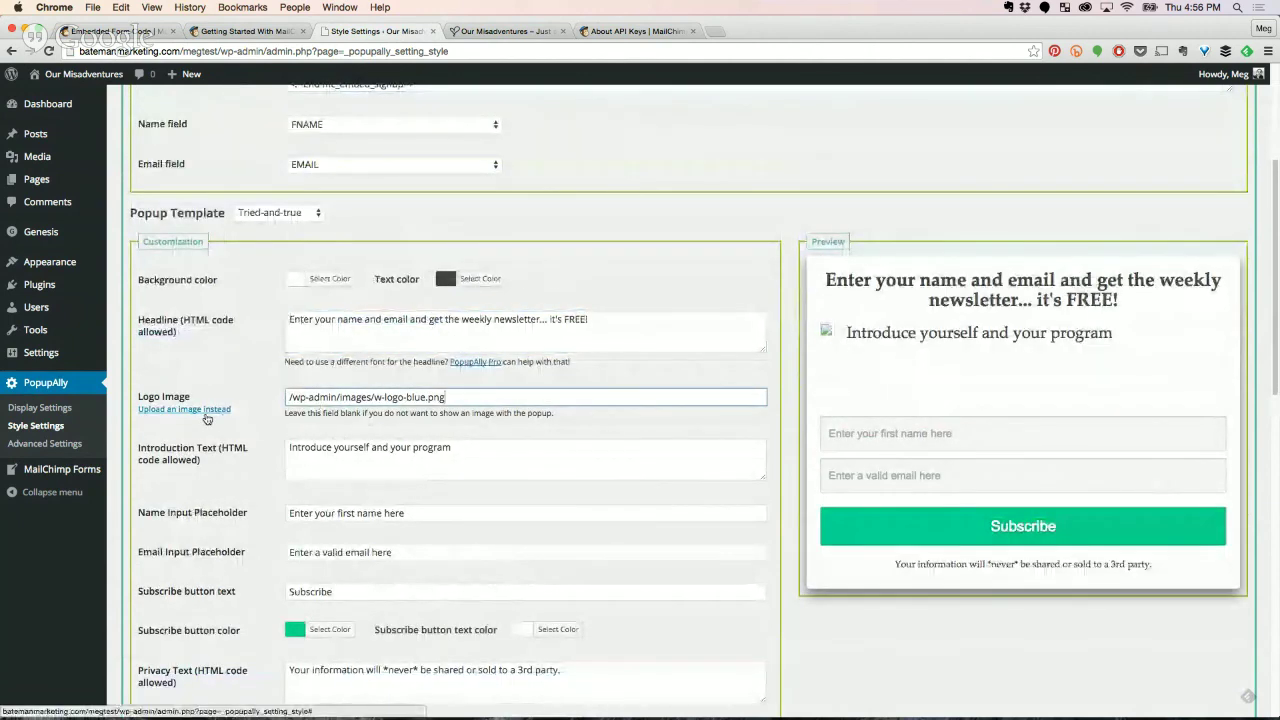
left_click(210, 410)
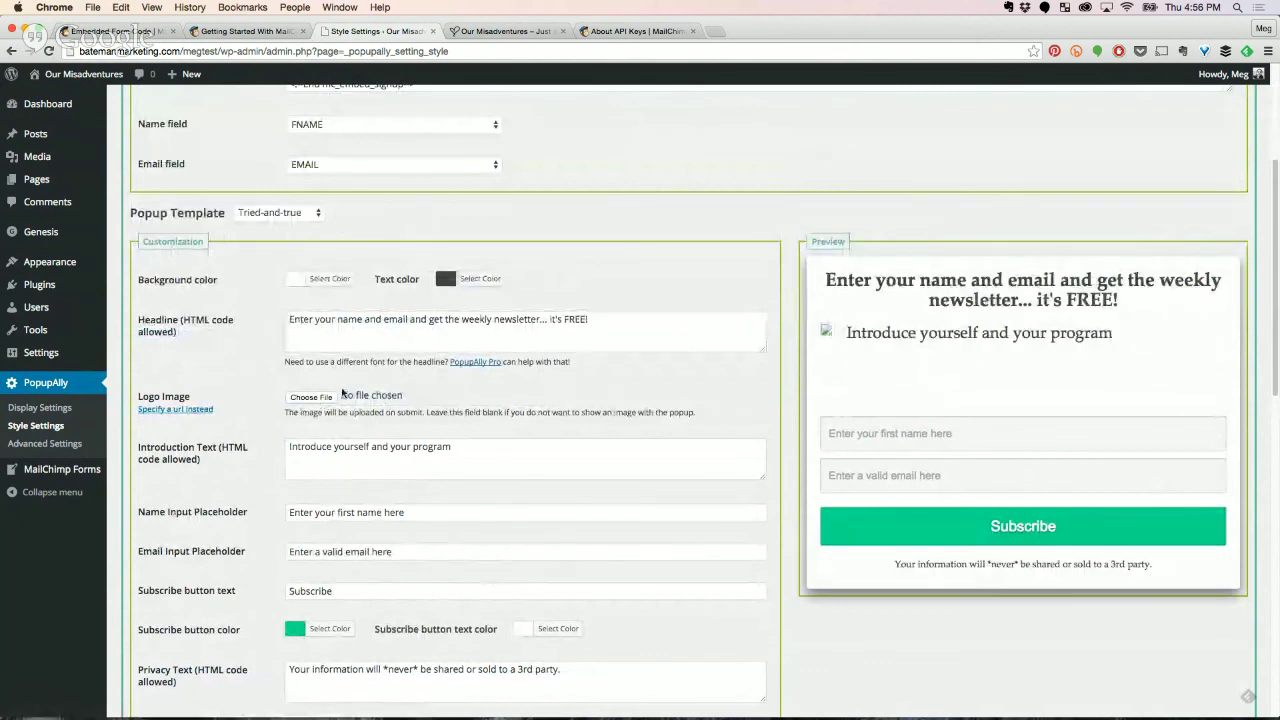
left_click(311, 397)
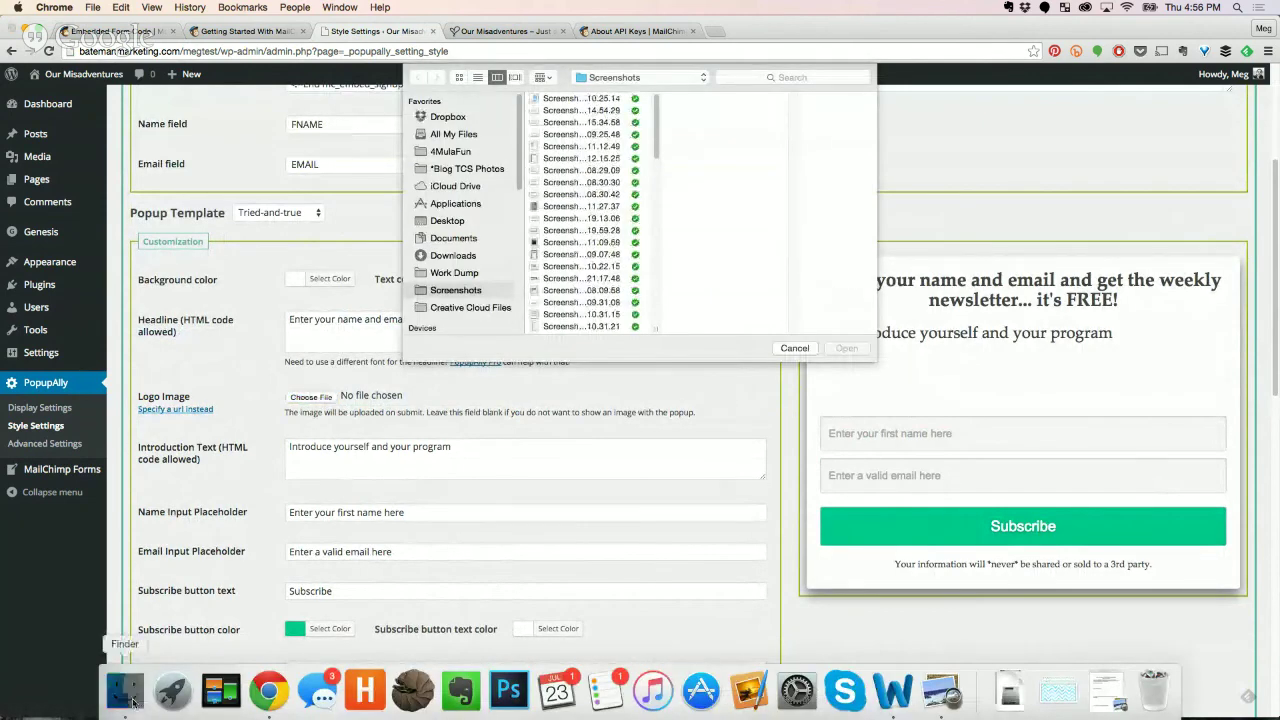
left_click(124, 690)
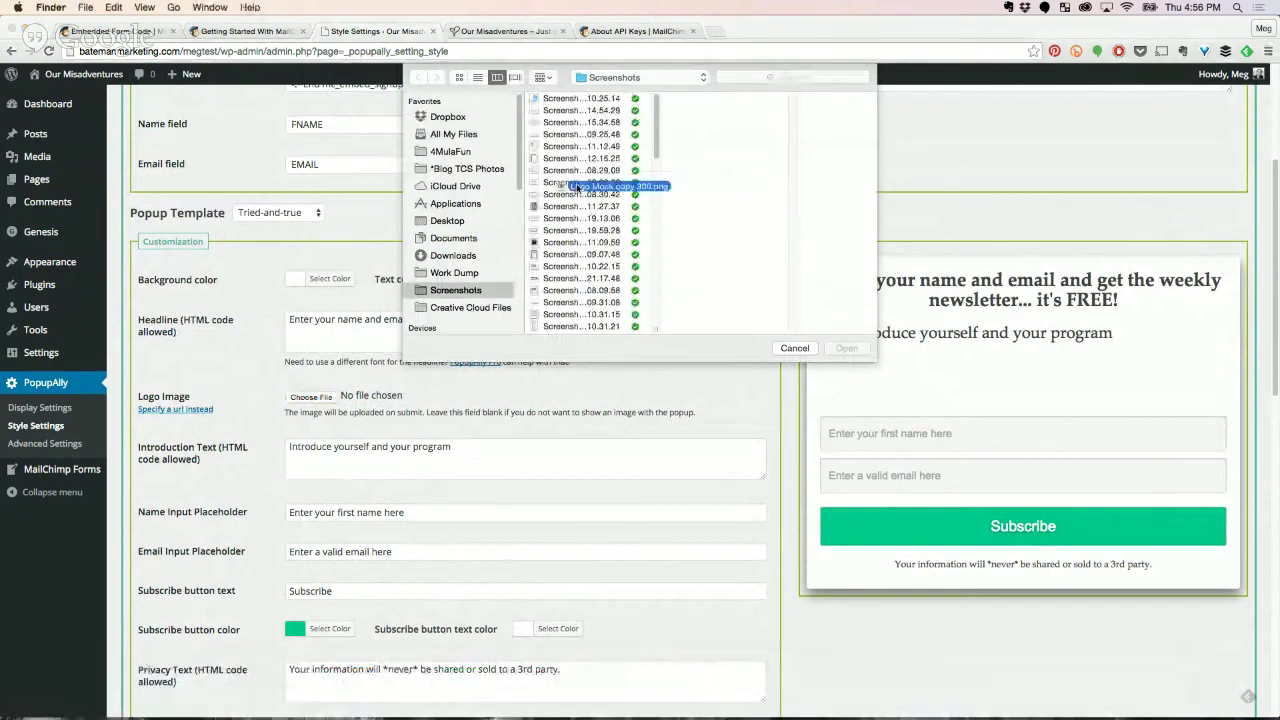
left_click(470, 307)
left_click(846, 349)
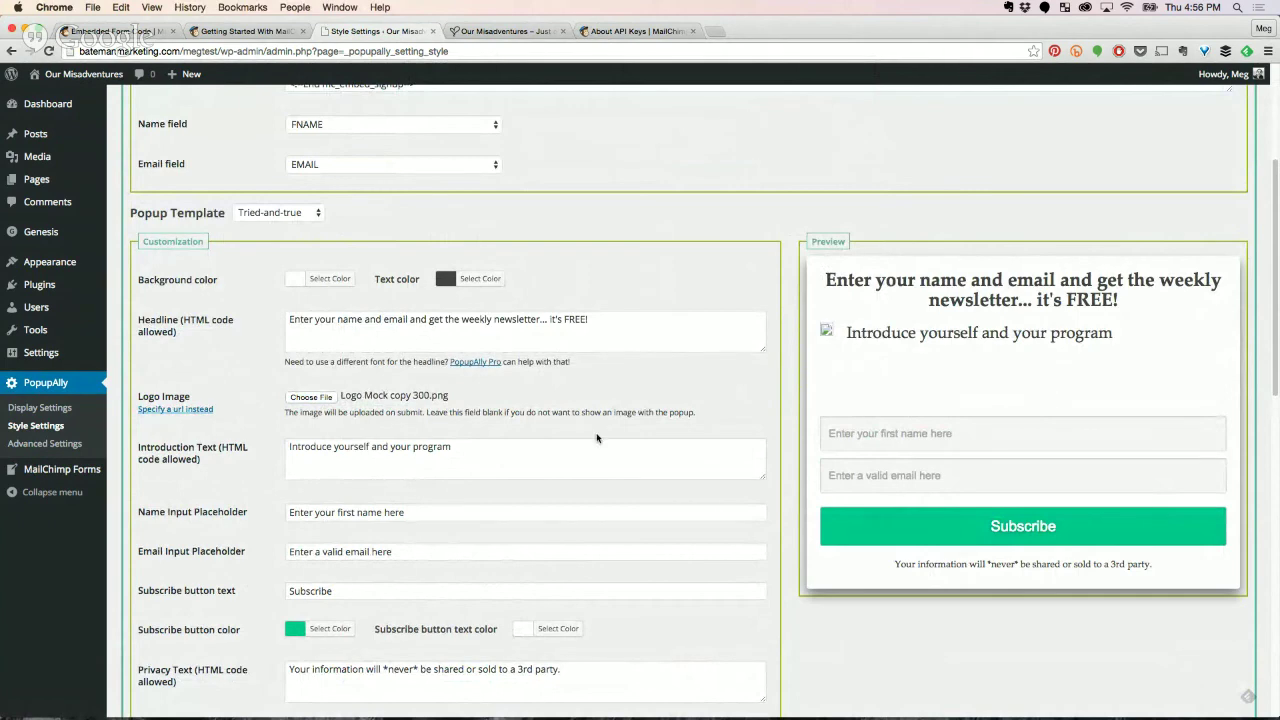
Check the privacy text line and scroll through the remaining style settings.
scroll(452, 478, "down", 1)
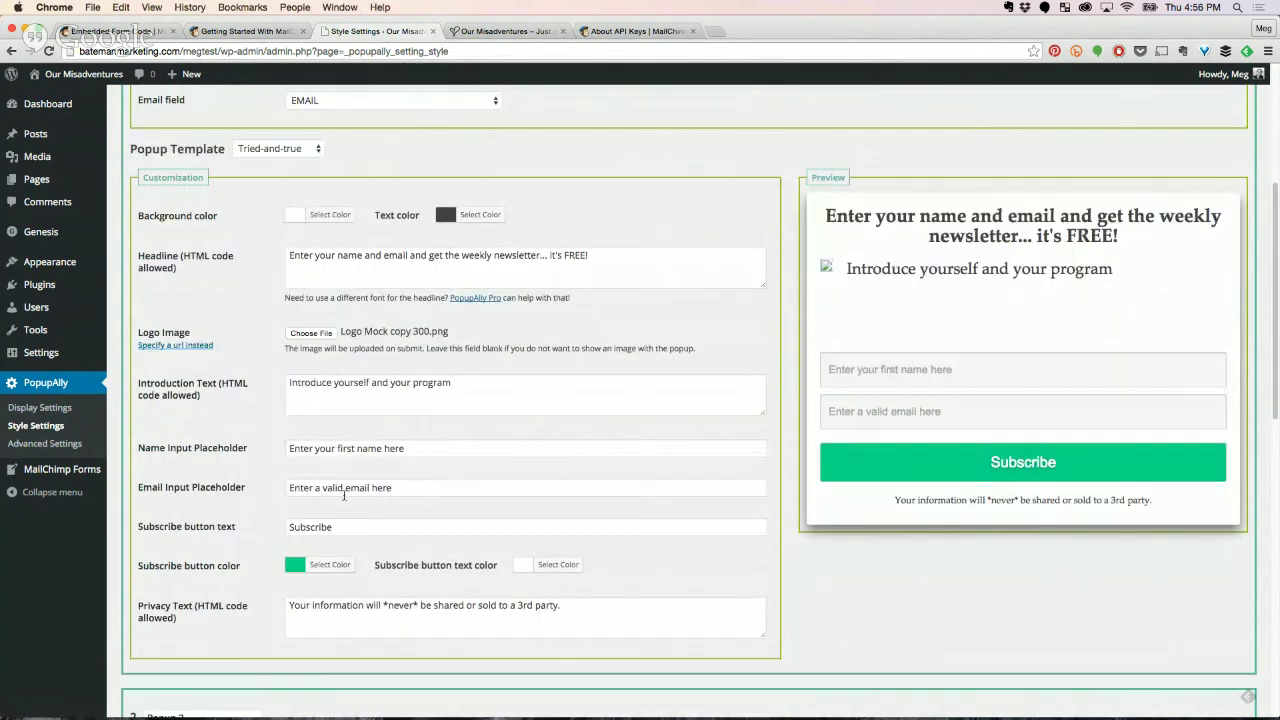
left_click_drag(595, 607, 287, 607)
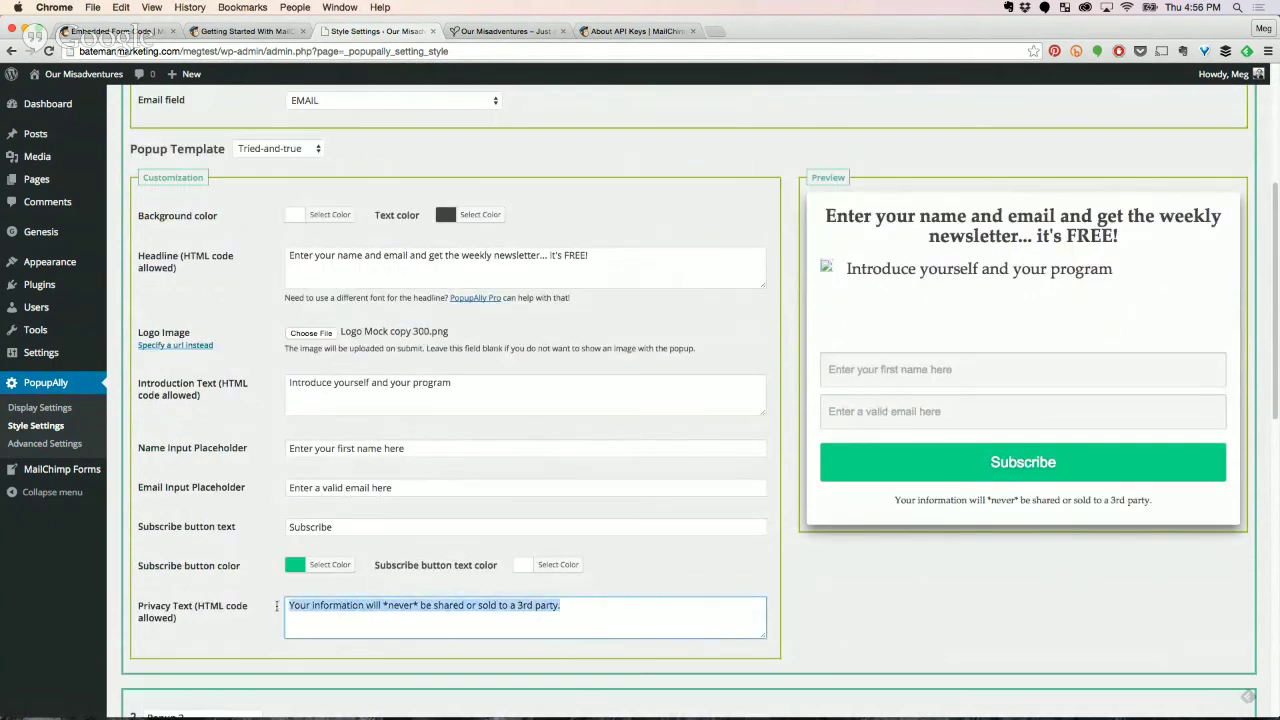
left_click(444, 607)
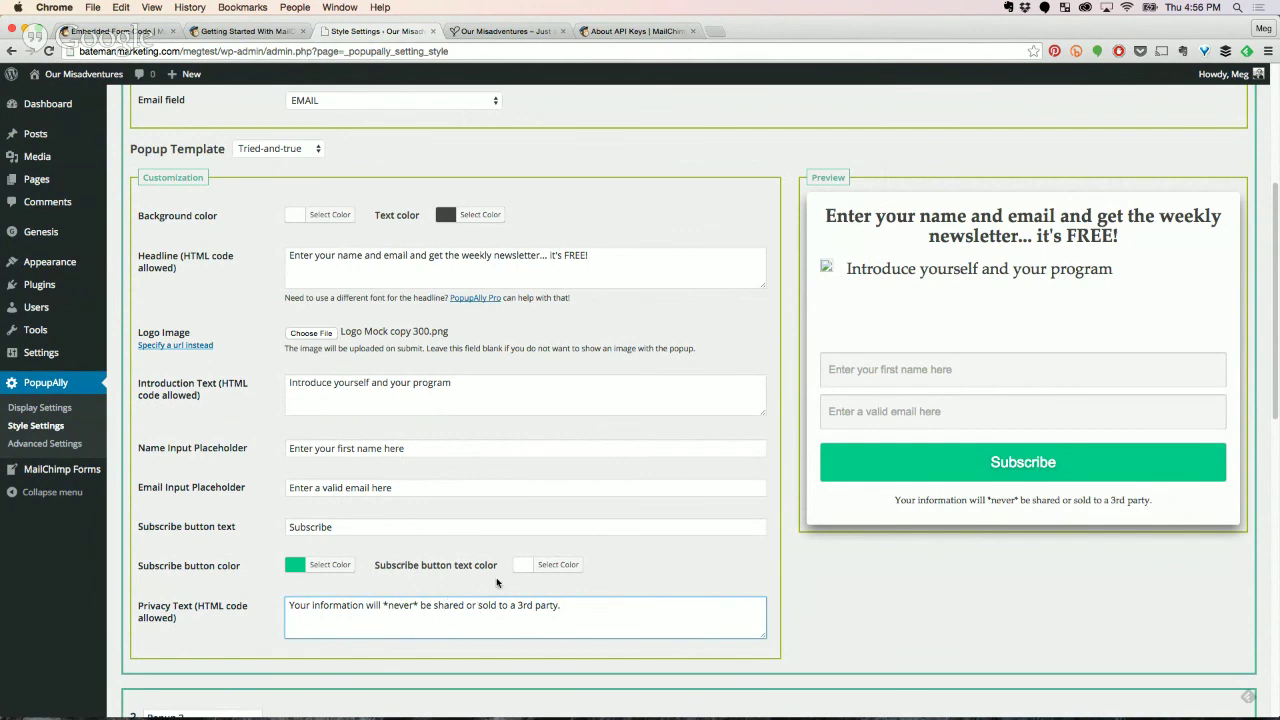
scroll(499, 584, "down", 2)
scroll(347, 527, "down", 5)
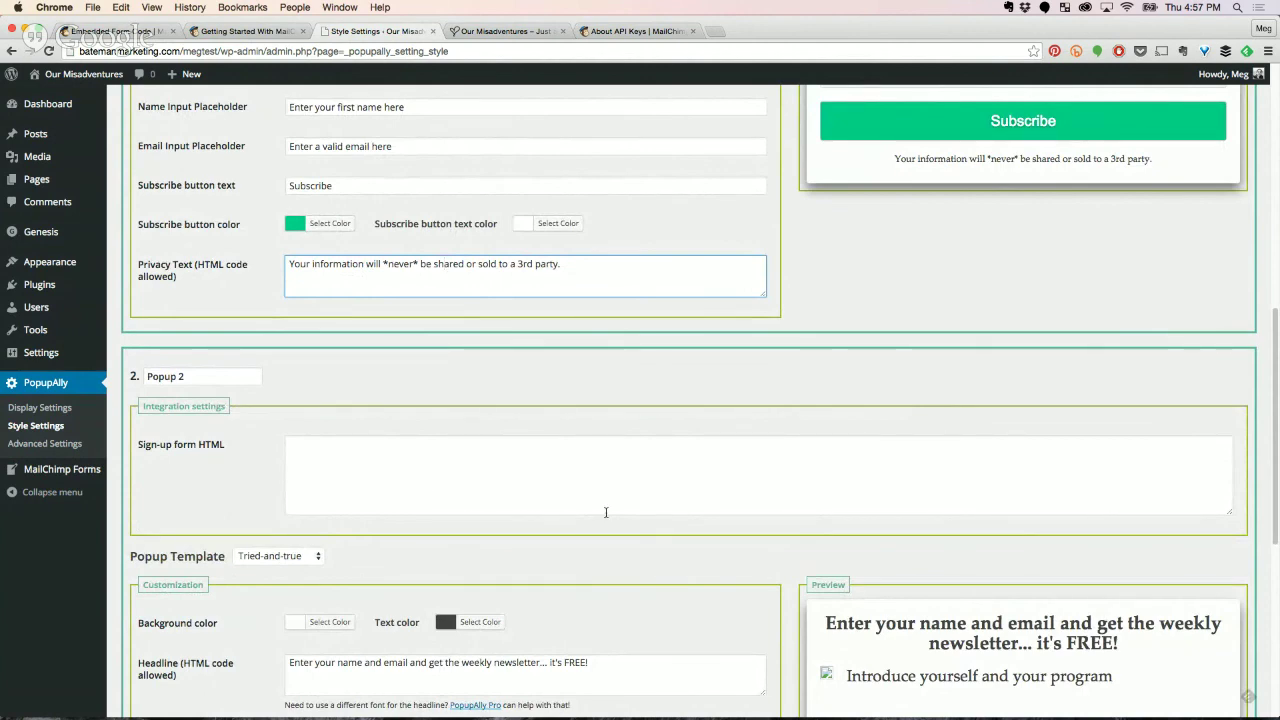
scroll(608, 586, "down", 4)
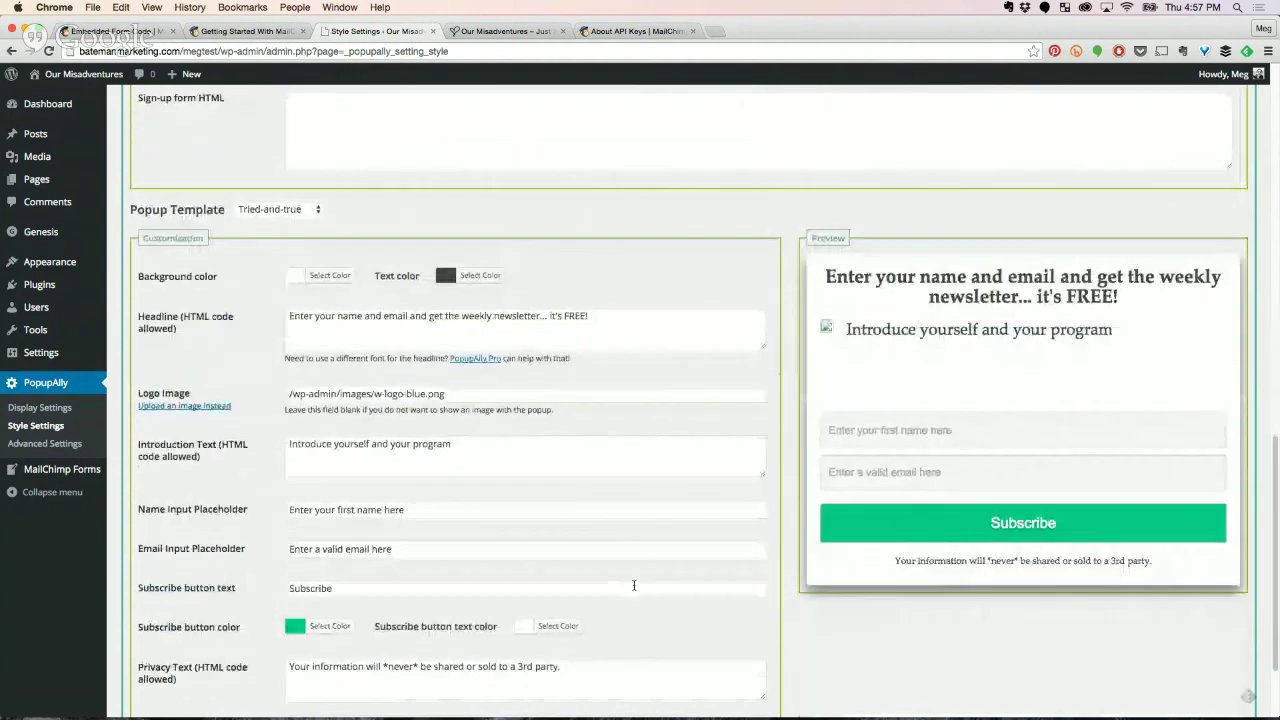
scroll(634, 585, "down", 2)
Save Popup 1's style settings and visit the live Our Misadventures site.
left_click(150, 650)
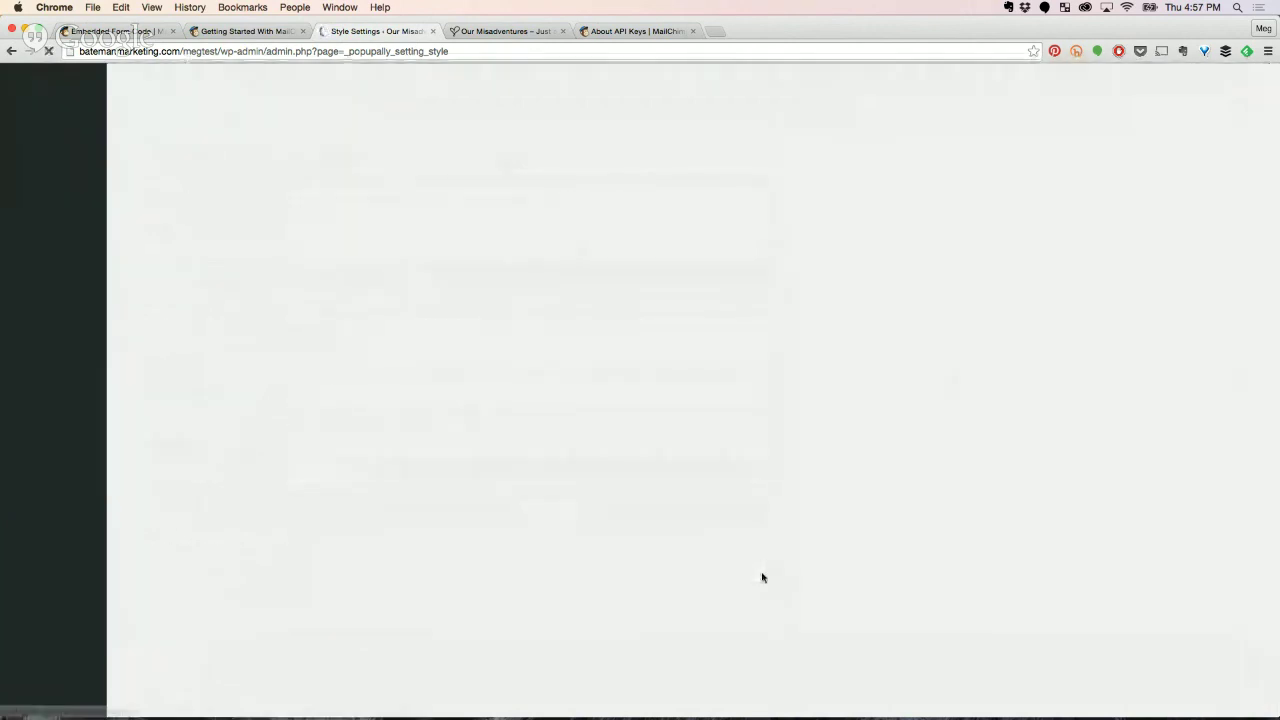
scroll(766, 580, "down", 2)
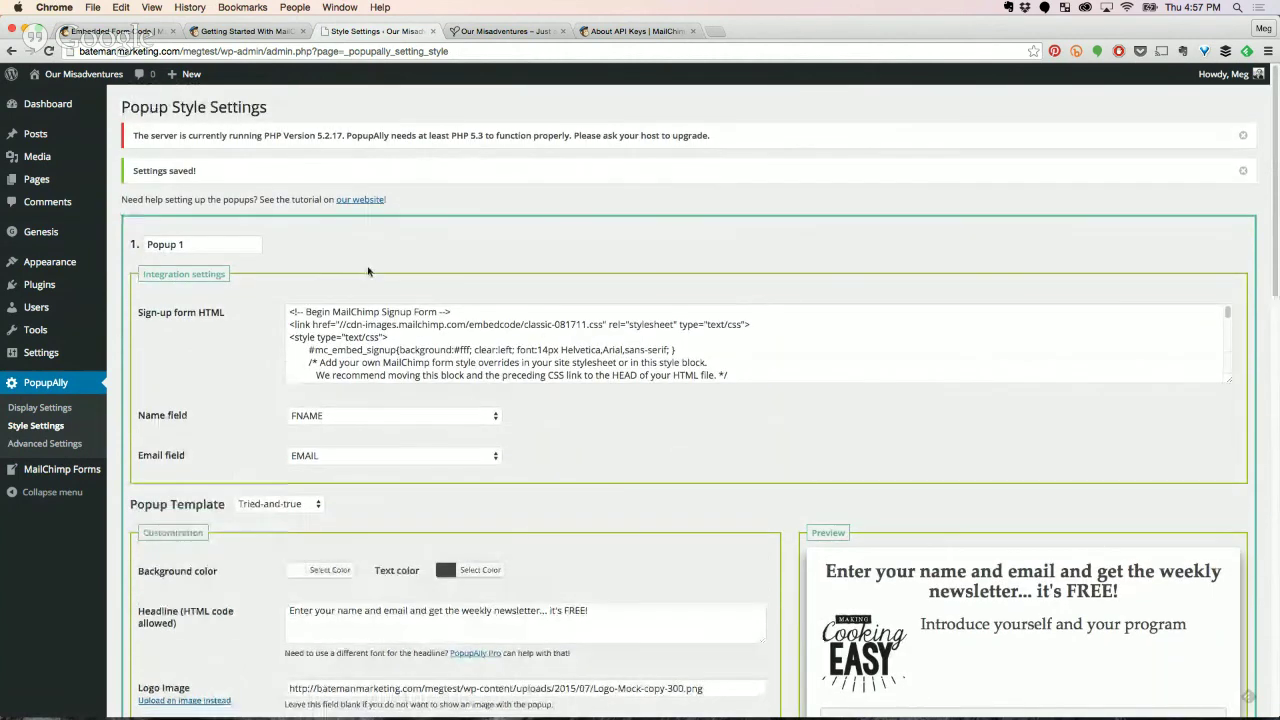
left_click(94, 77)
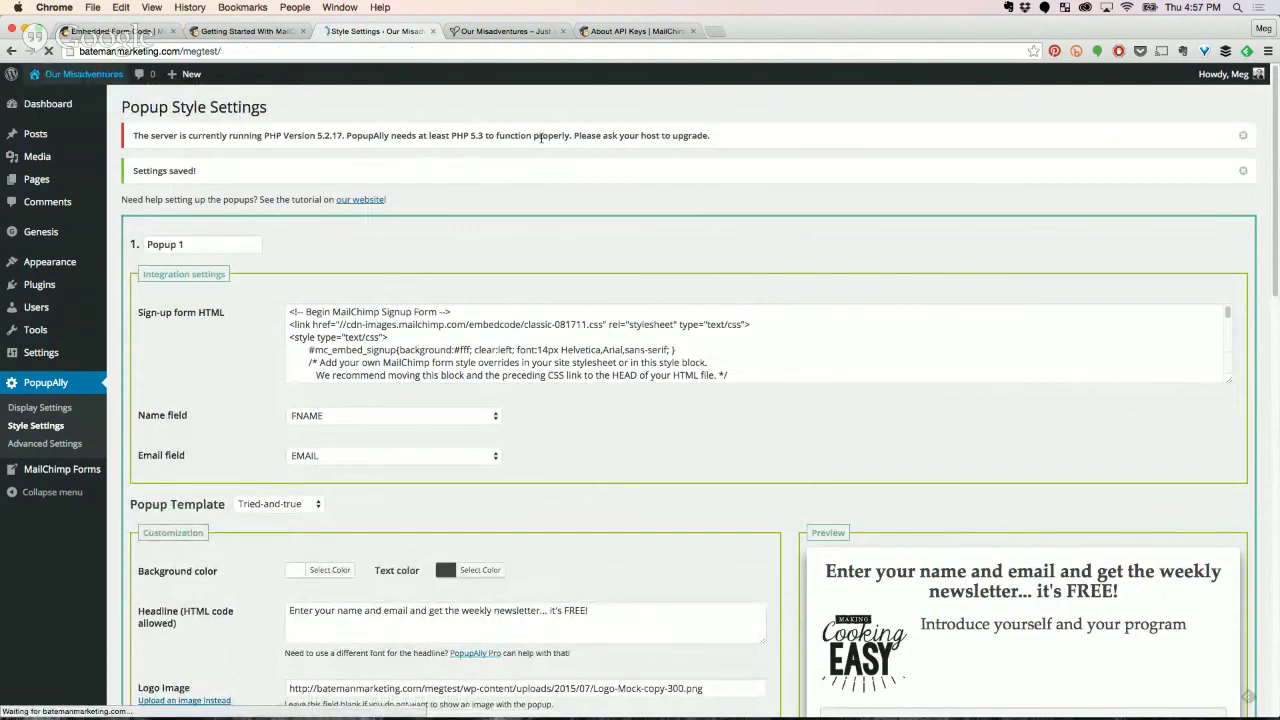